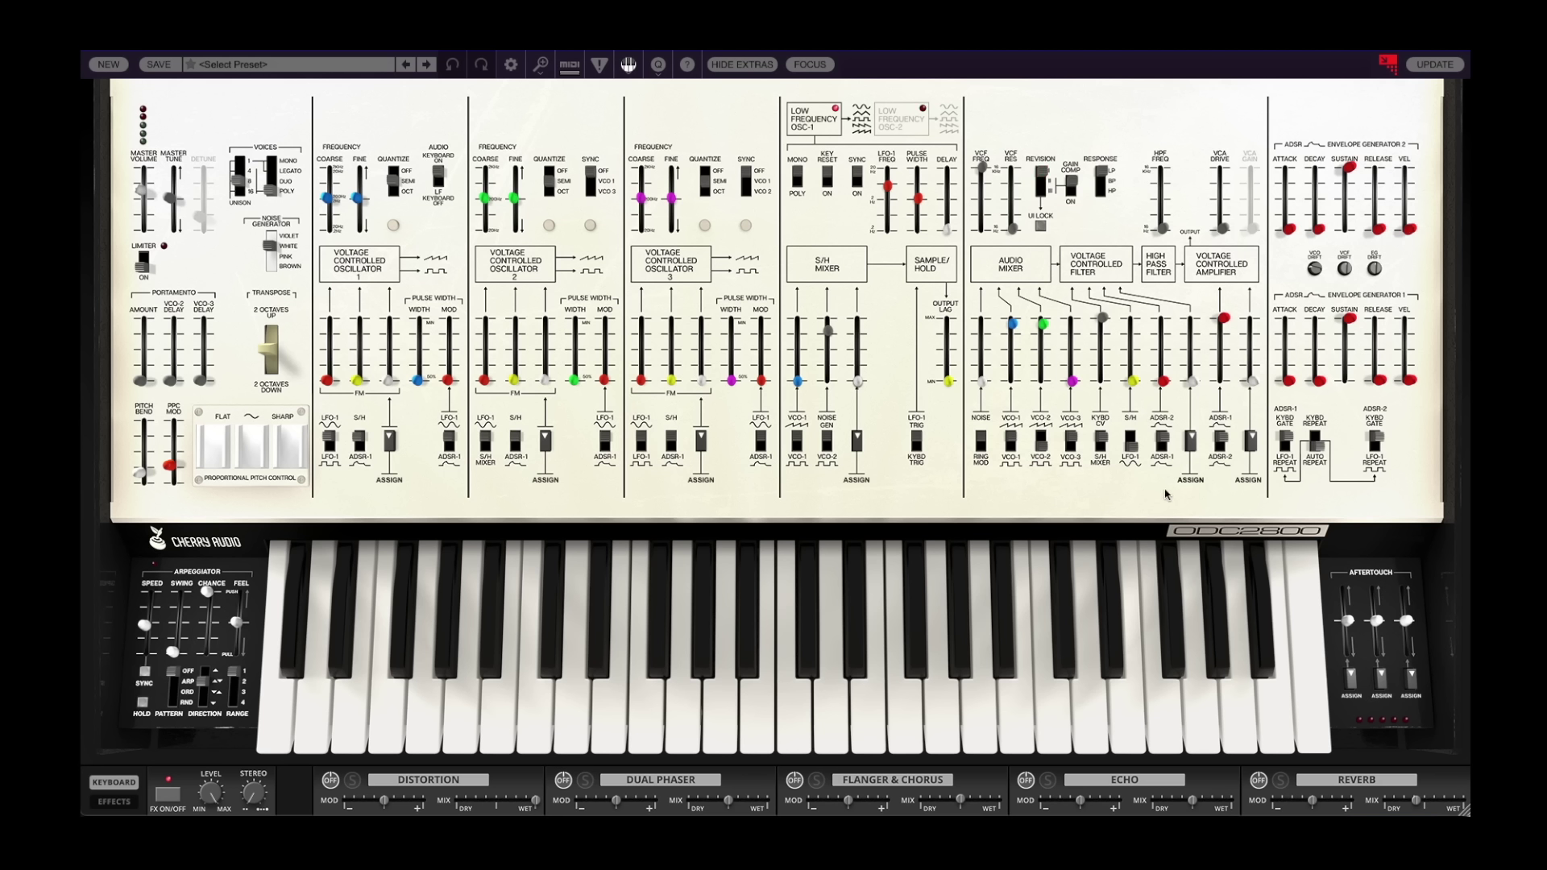
Switch the filter revision from the ODC2800 version through ODC2810 to ODC2820, and try the UI Lock option.
left_click(1041, 178)
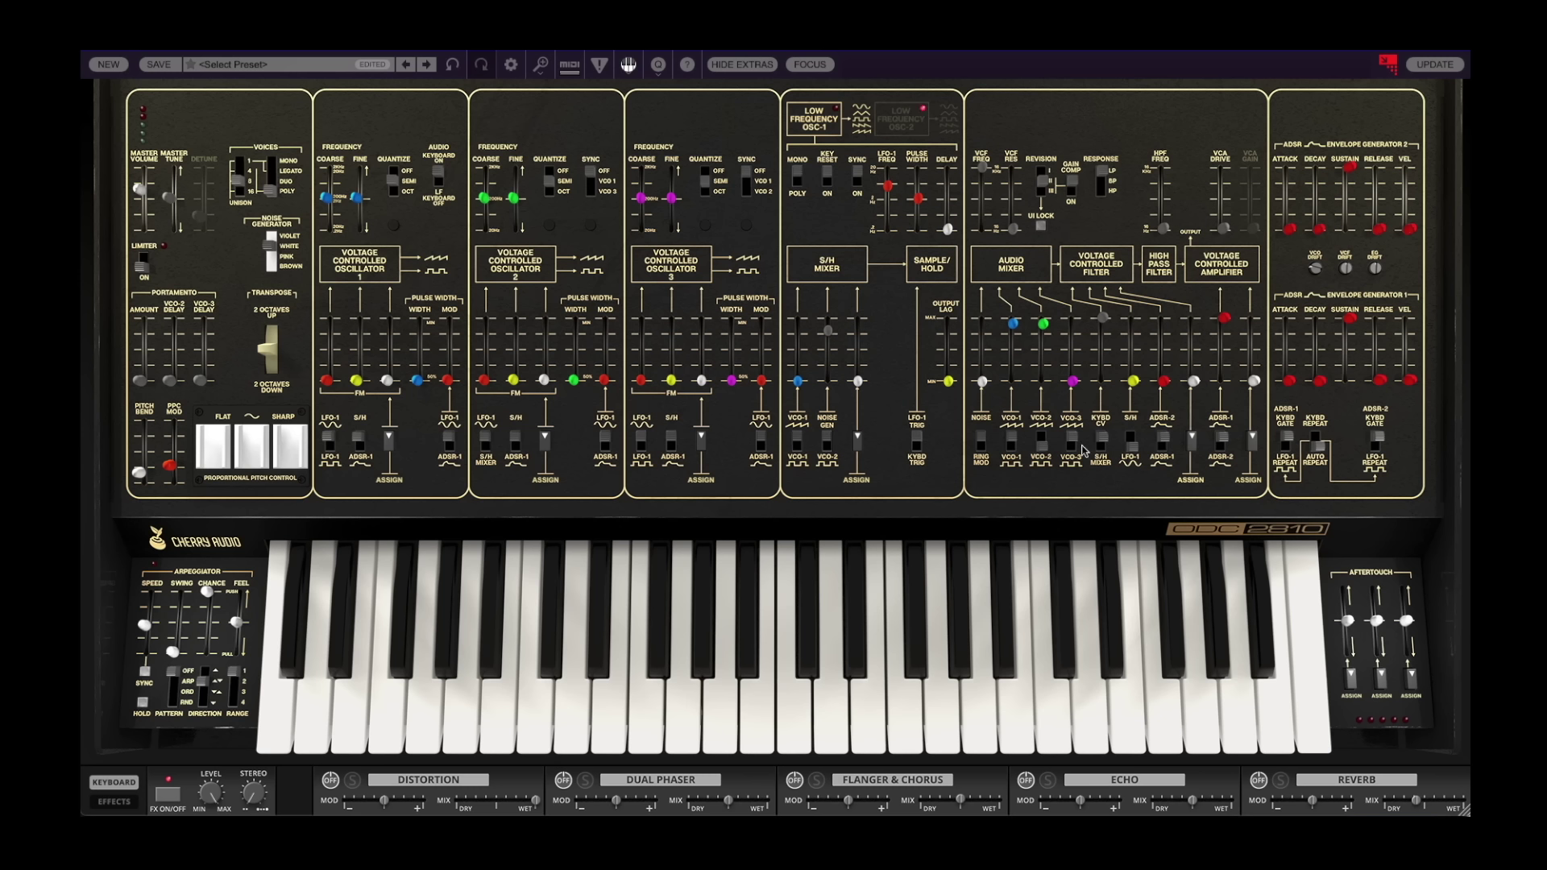
left_click(1041, 200)
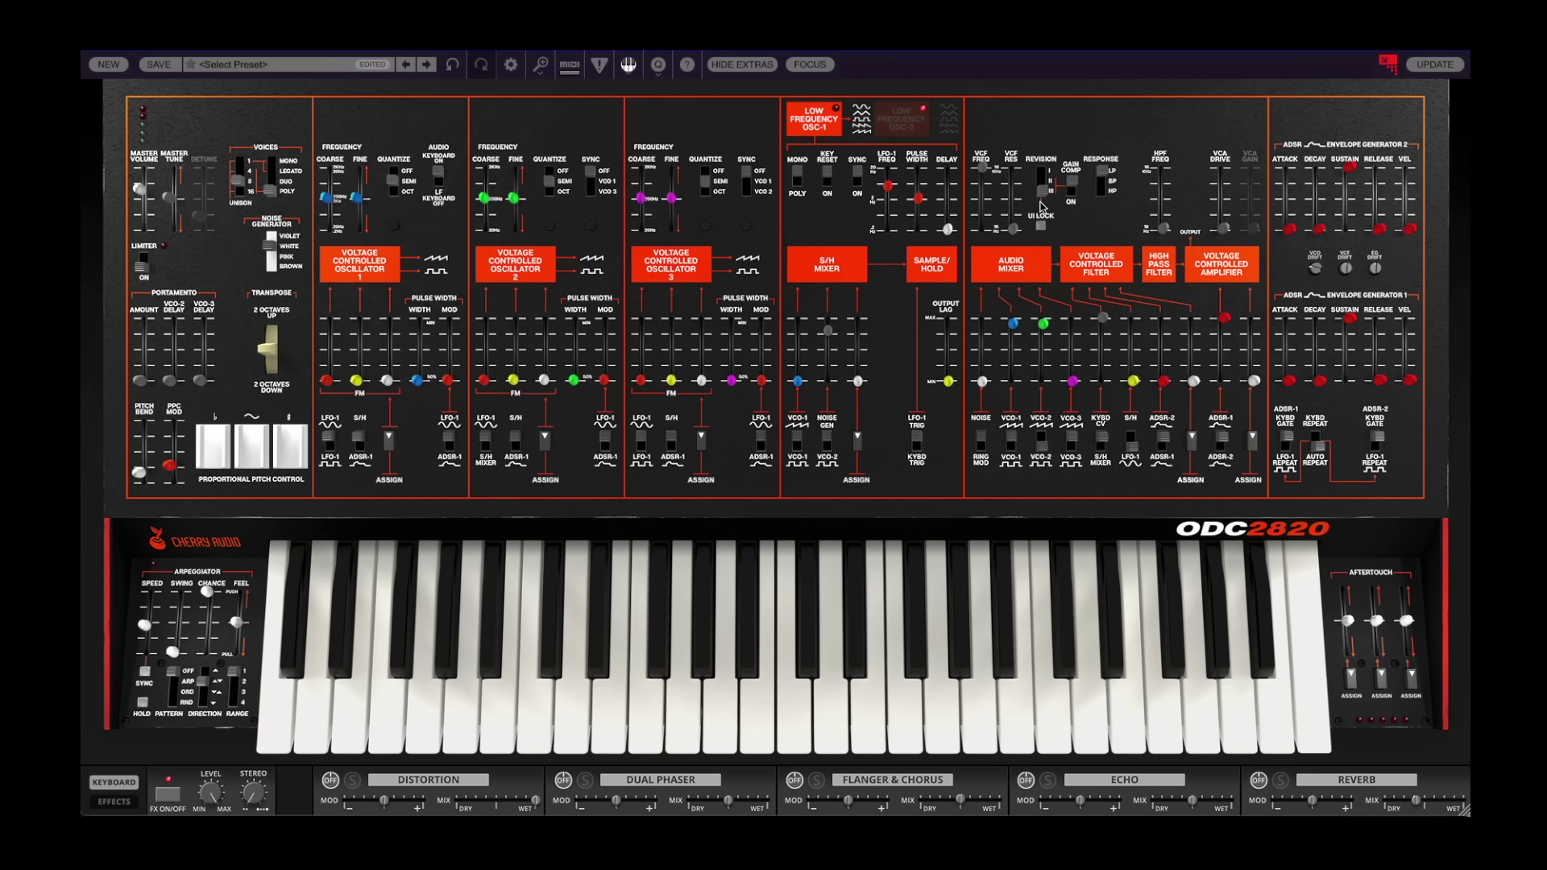
left_click(1041, 226)
left_click_drag(1045, 180, 1044, 199)
Lower VCO-2's level in the audio mixer to zero, and raise VCO-1's pulse width modulation from LFO-1.
left_click_drag(1044, 324, 1037, 418)
left_click(948, 651)
left_click(948, 651)
mouse_move(418, 380)
left_mouse_down()
mouse_move(433, 214)
mouse_move(418, 409)
left_mouse_up()
left_click_drag(449, 383, 454, 313)
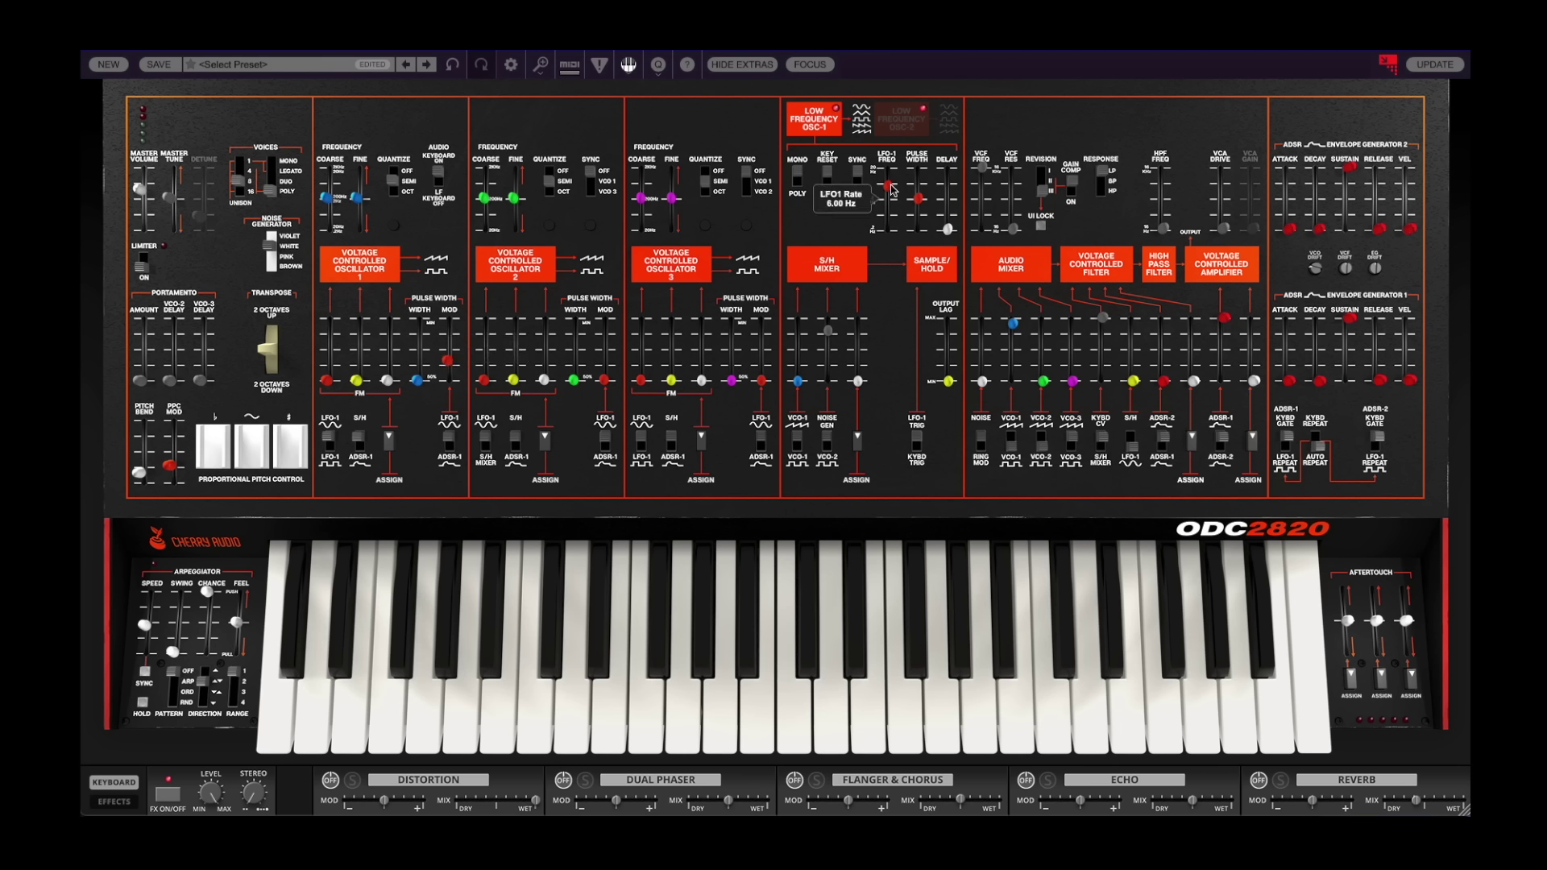
Set the LFO-1 rate to 2.81 Hz and VCO-1's pulse width modulation to about 6.7%.
left_click_drag(887, 187, 888, 218)
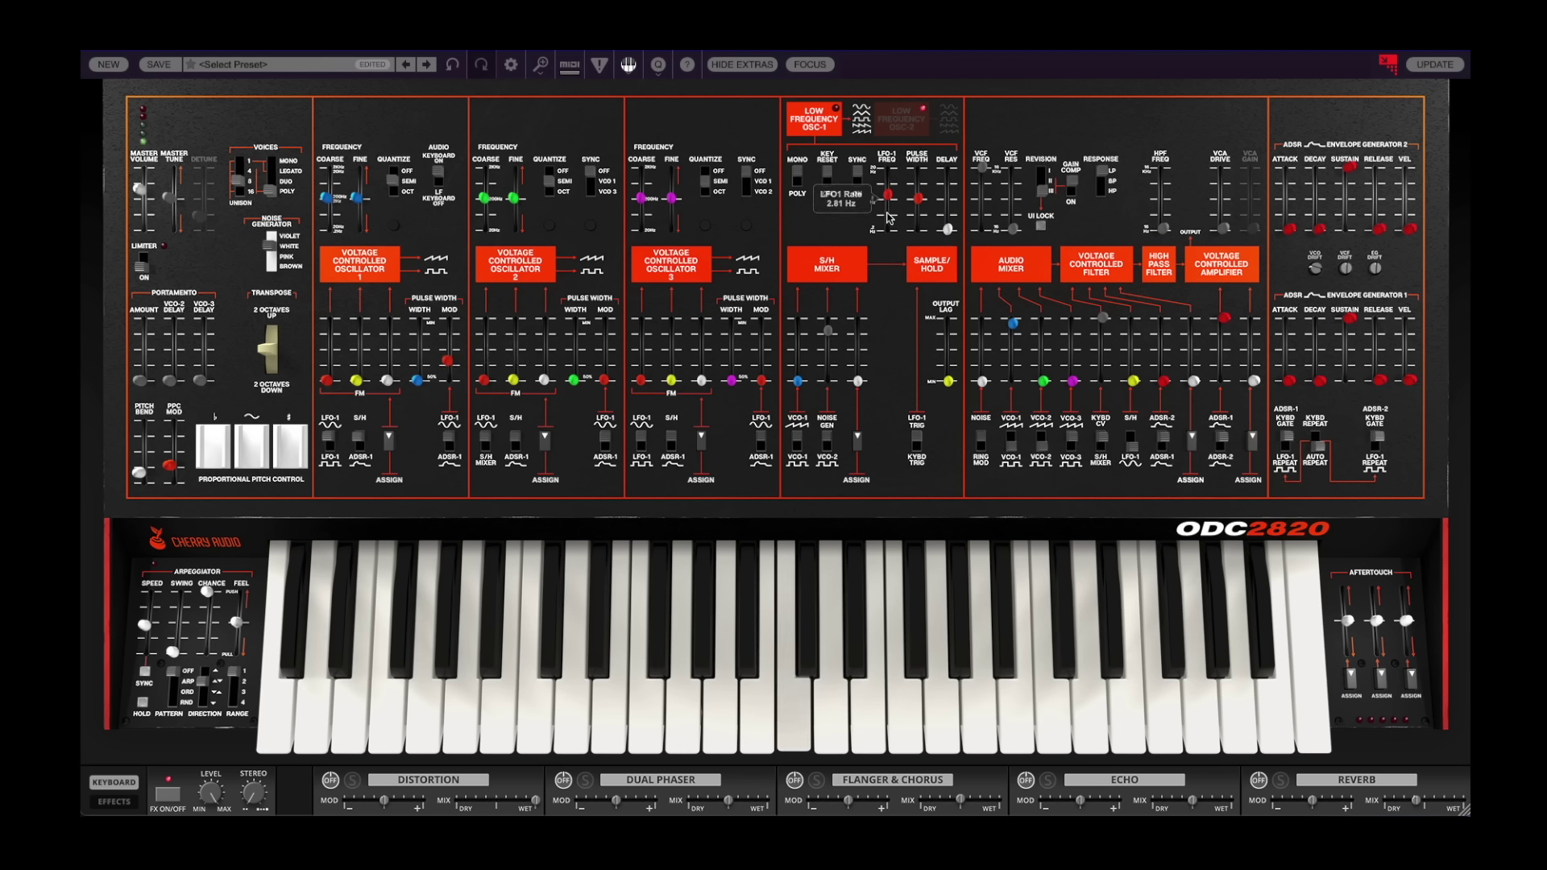
mouse_move(449, 361)
left_click_drag(448, 359, 448, 356)
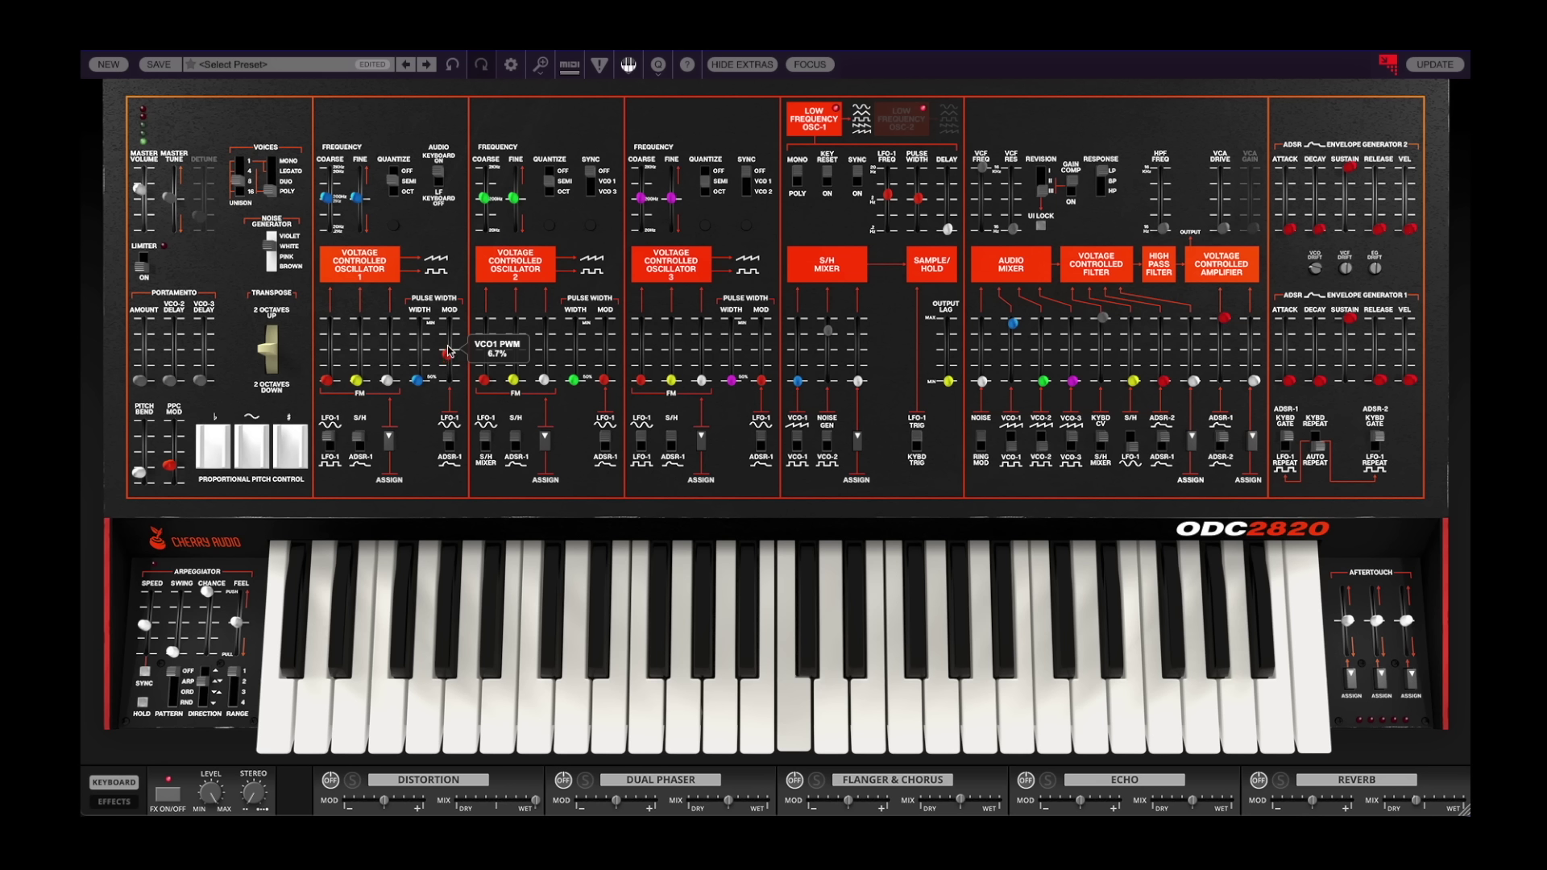
mouse_move(448, 352)
left_mouse_down()
mouse_move(460, 250)
mouse_move(456, 350)
left_mouse_up()
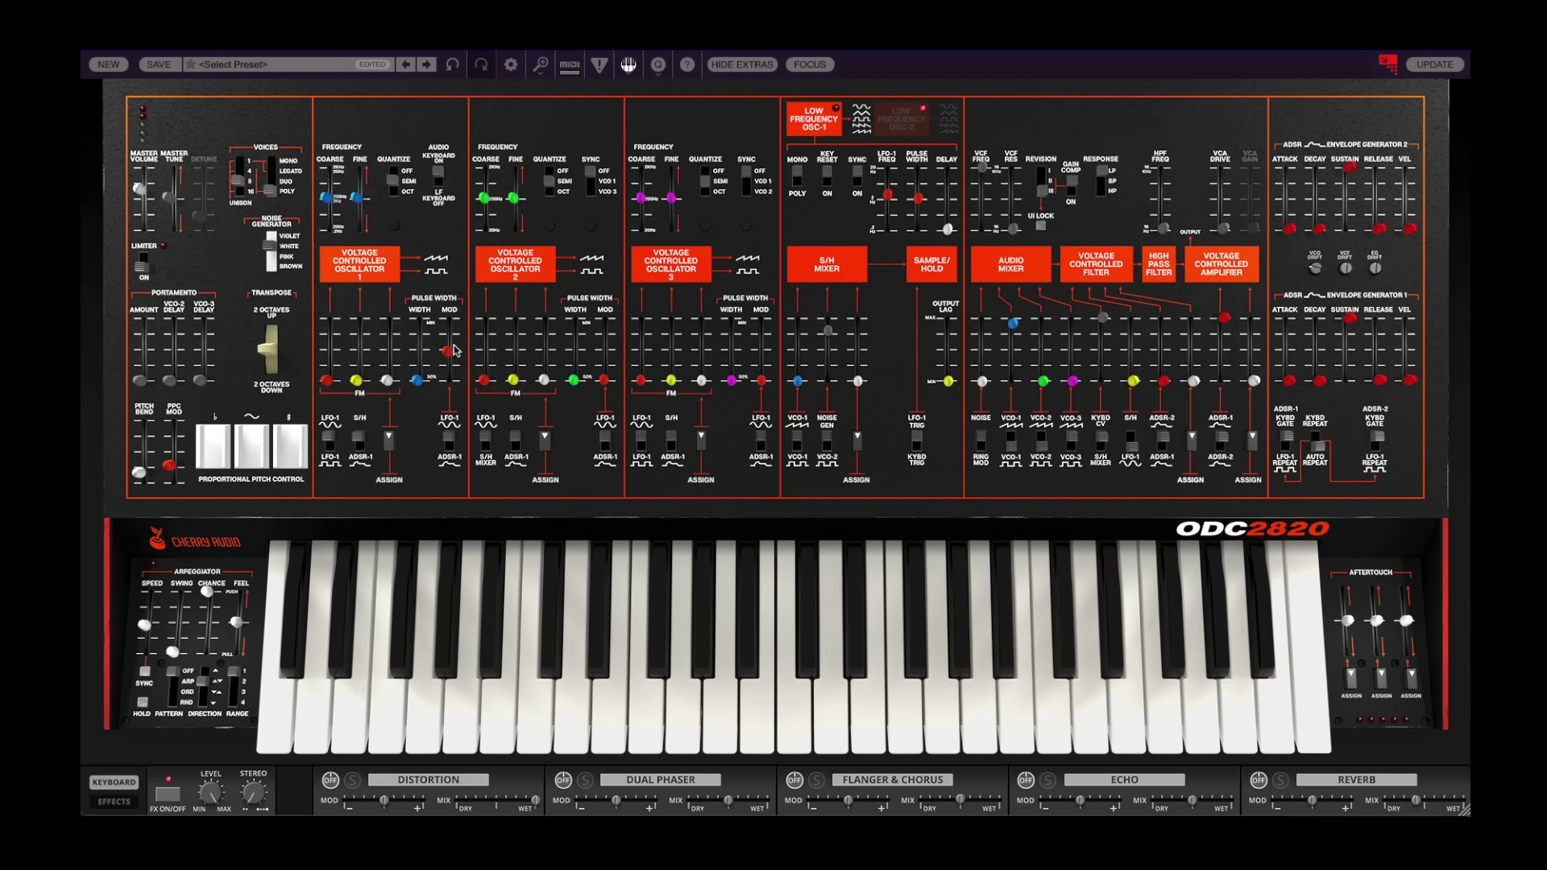
Modulate VCO-1's pulse width with ADSR-1, using a longer attack and decay and a lower sustain on envelope generator 1.
left_click(450, 445)
left_click_drag(448, 351, 448, 343)
mouse_move(1349, 318)
left_mouse_down()
mouse_move(1350, 352)
mouse_move(1289, 326)
left_mouse_up()
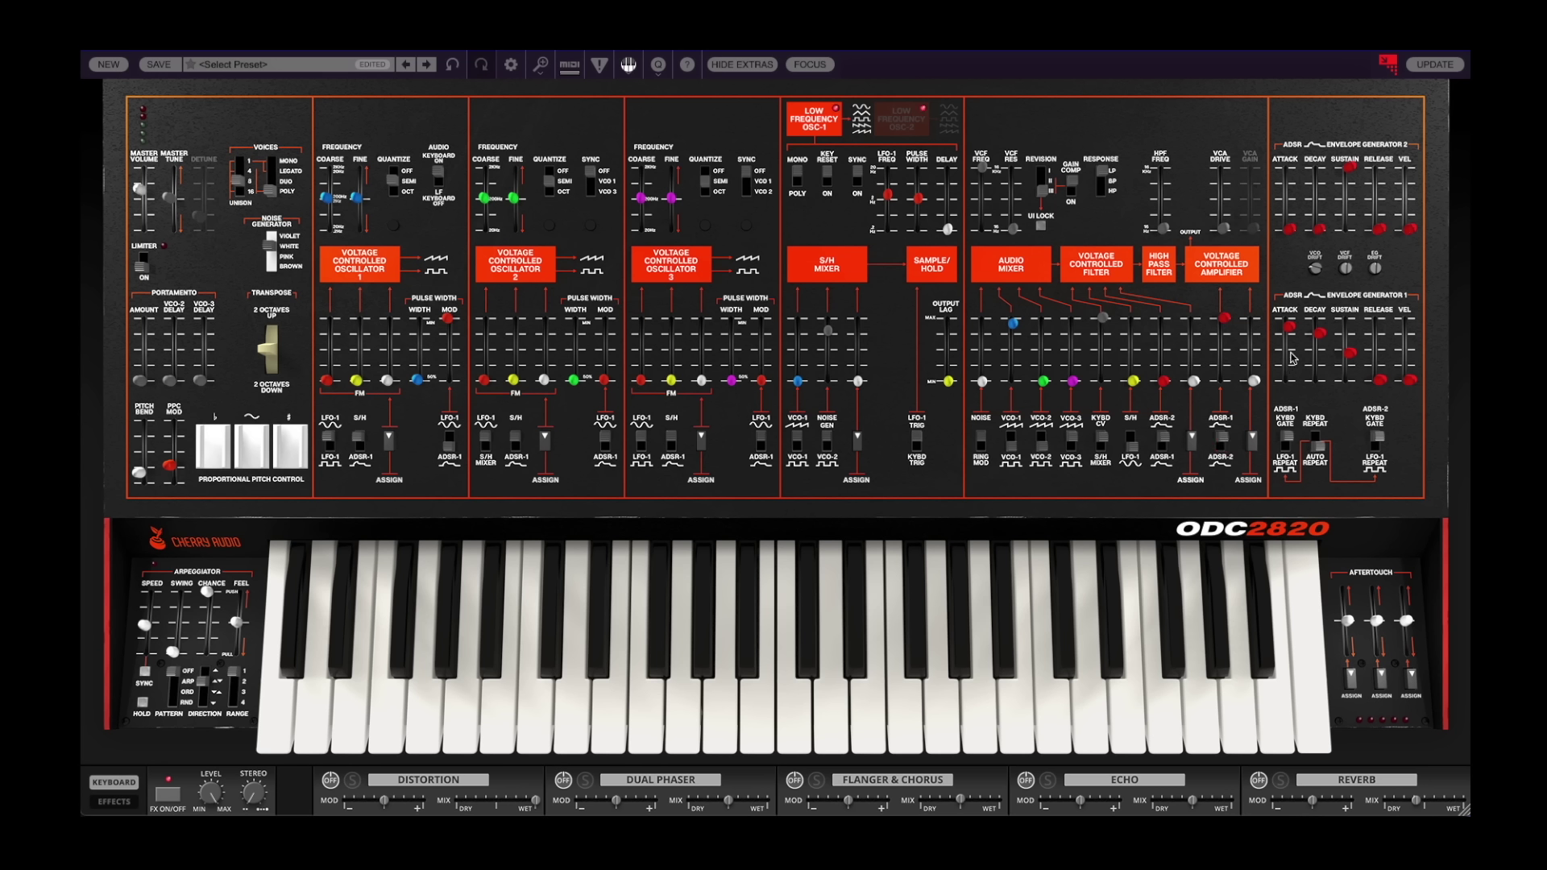
Reset the attack, decay and sustain of envelope generator 1 to their defaults.
double_click(1290, 327)
double_click(1313, 335)
double_click(1351, 355)
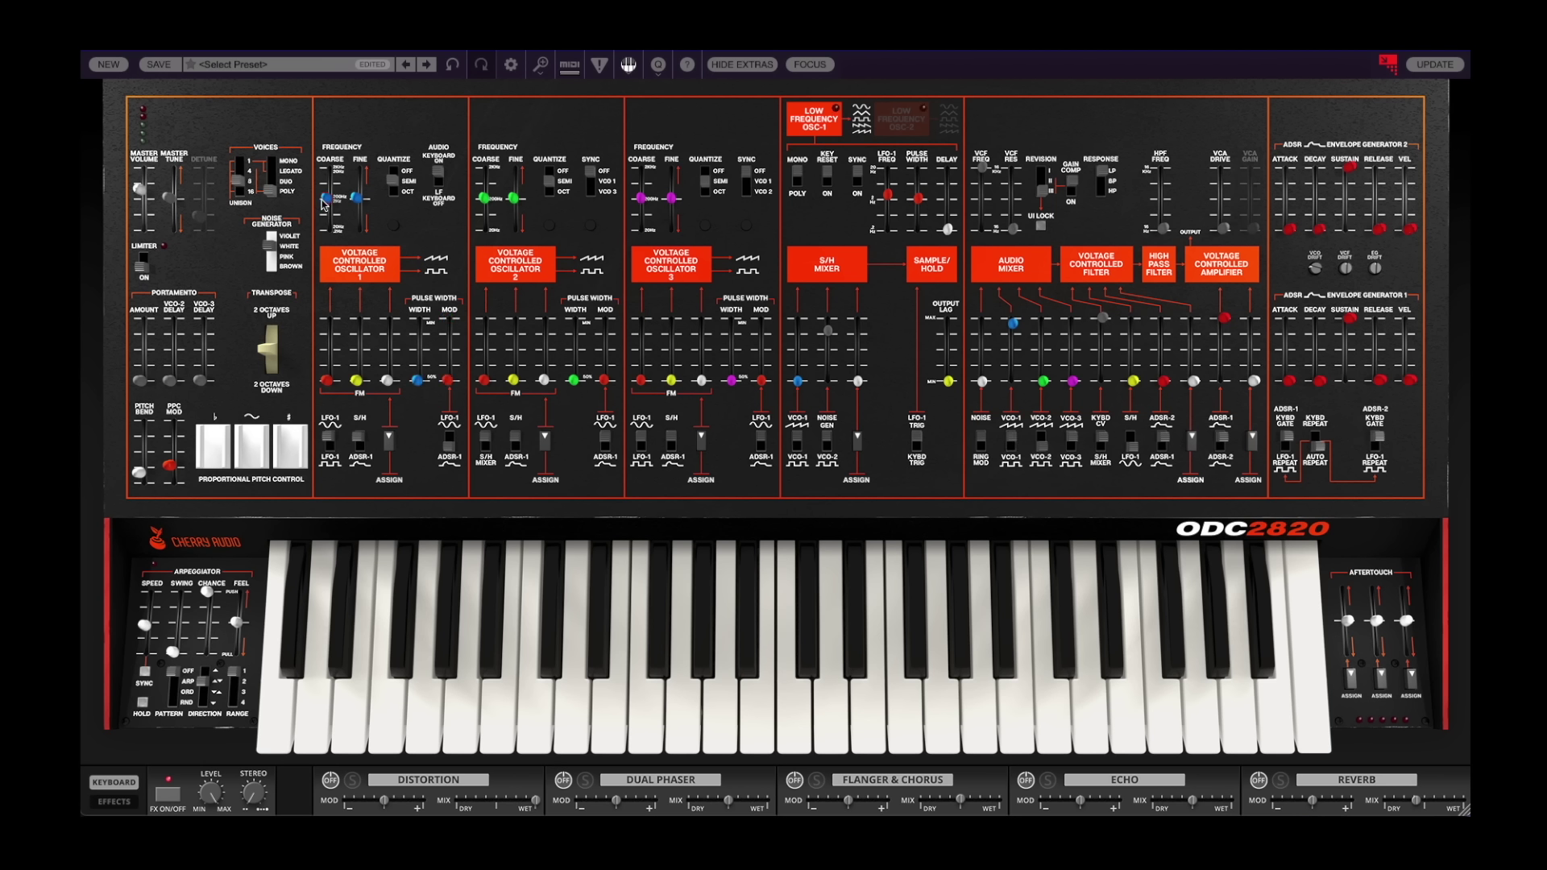
Try out VCO-1's coarse tuning with different quantize settings, and nudge its fine tuning around the centre.
mouse_move(326, 206)
mouse_move(325, 203)
left_mouse_down()
mouse_move(328, 181)
mouse_move(330, 200)
left_mouse_up()
left_click(395, 194)
mouse_move(329, 200)
mouse_move(329, 200)
left_mouse_down()
mouse_move(330, 158)
mouse_move(329, 196)
left_mouse_up()
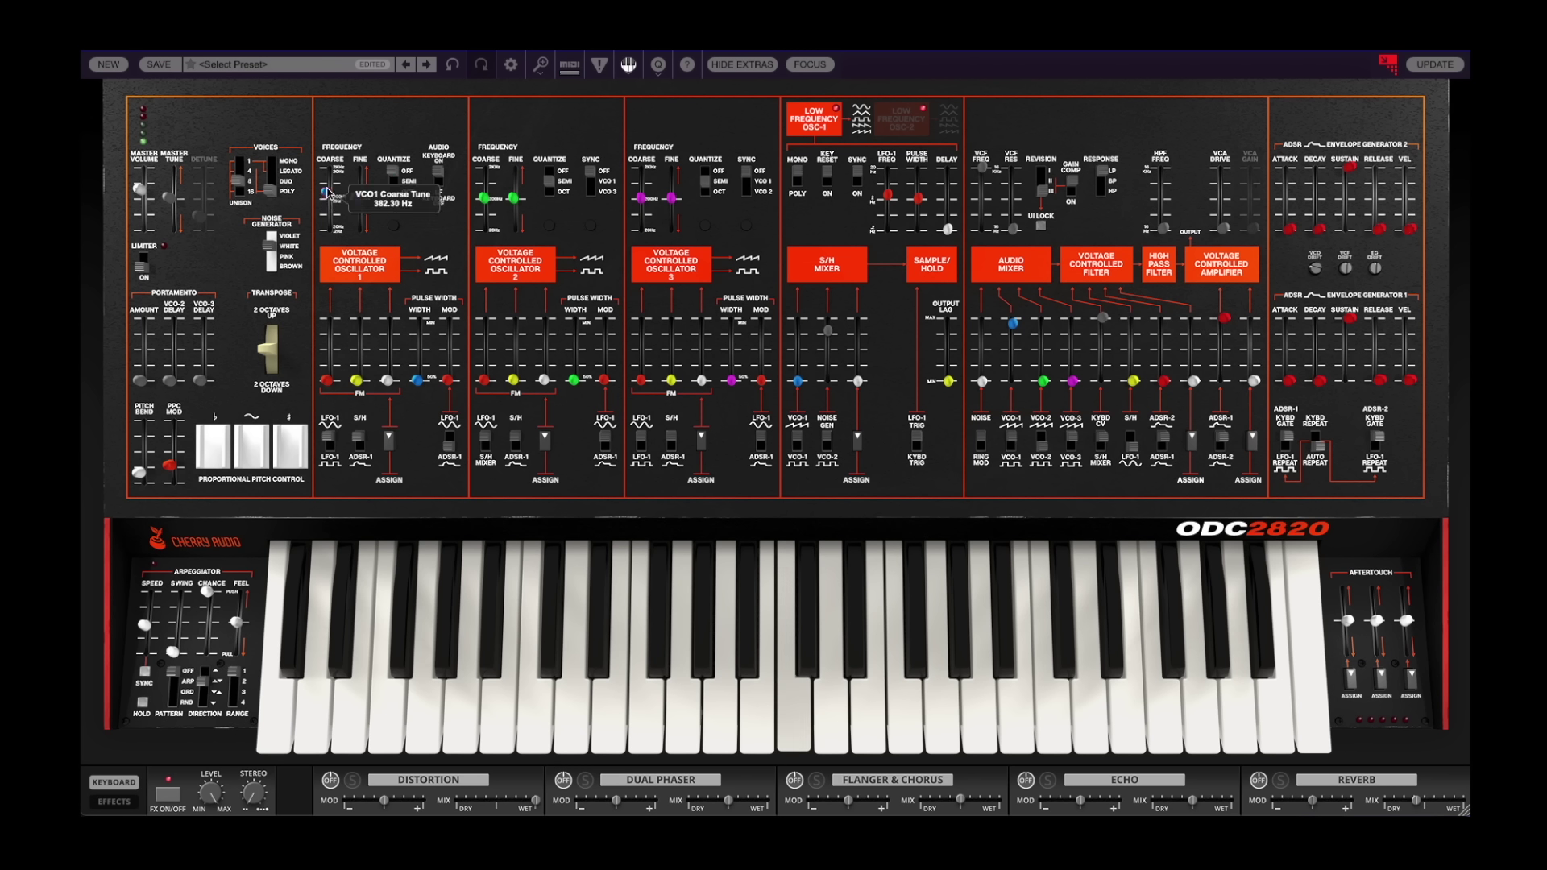
mouse_move(327, 197)
left_mouse_down()
mouse_move(328, 172)
mouse_move(334, 204)
left_mouse_up()
left_click(393, 178)
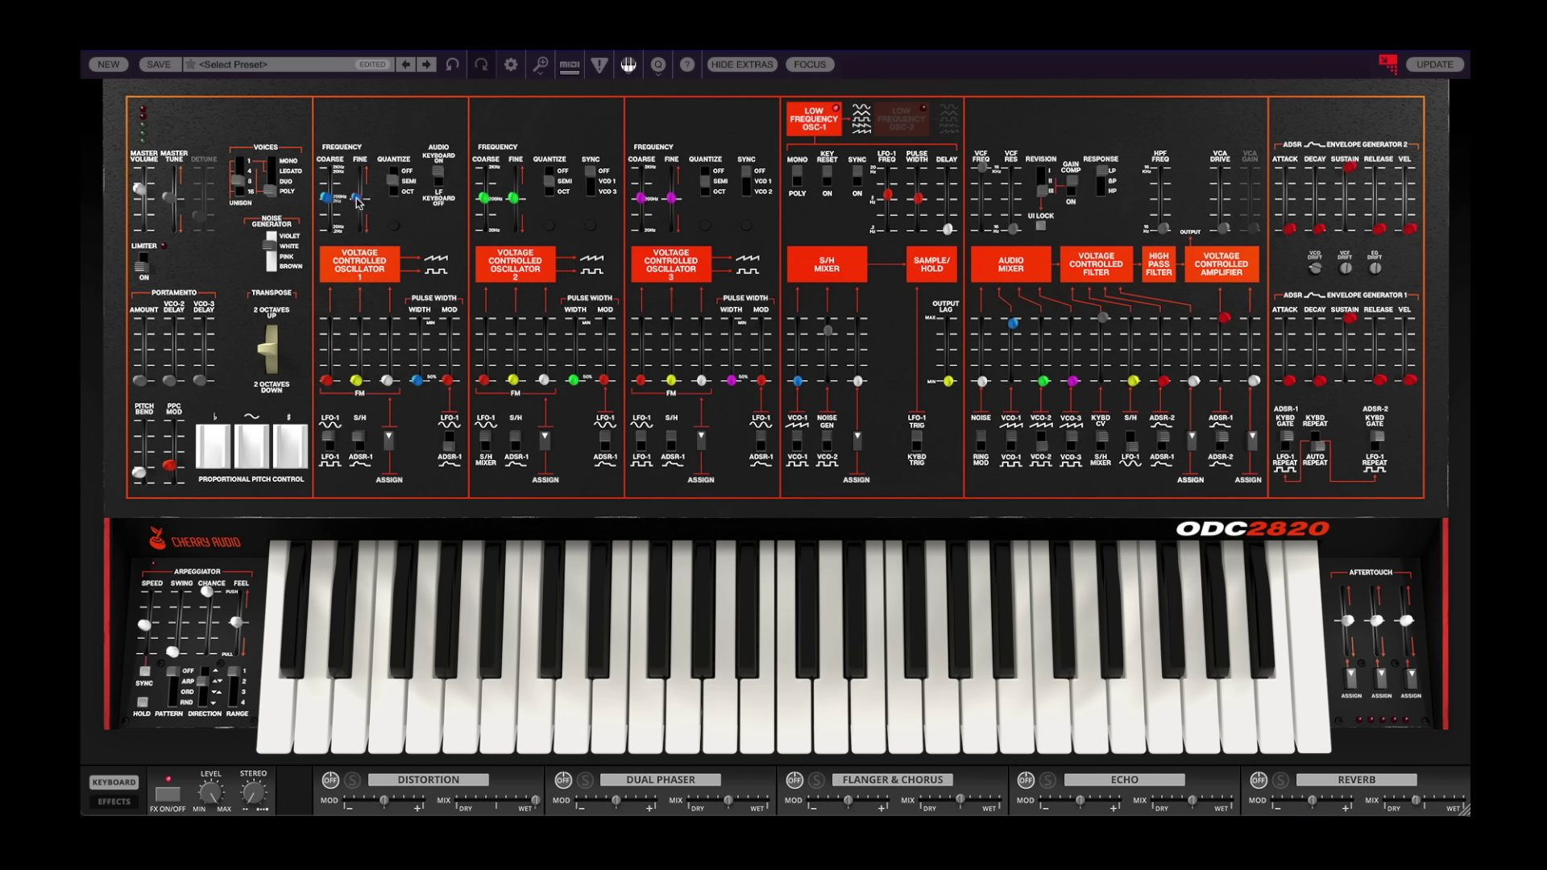
mouse_move(358, 203)
mouse_move(358, 199)
left_mouse_down()
mouse_move(359, 159)
mouse_move(361, 203)
left_mouse_up()
Try a slower LFO-1 as vibrato on VCO-1's pitch, and reset its LFO-1 FM amount to zero.
left_click_drag(887, 196, 888, 224)
left_click_drag(326, 380, 342, 309)
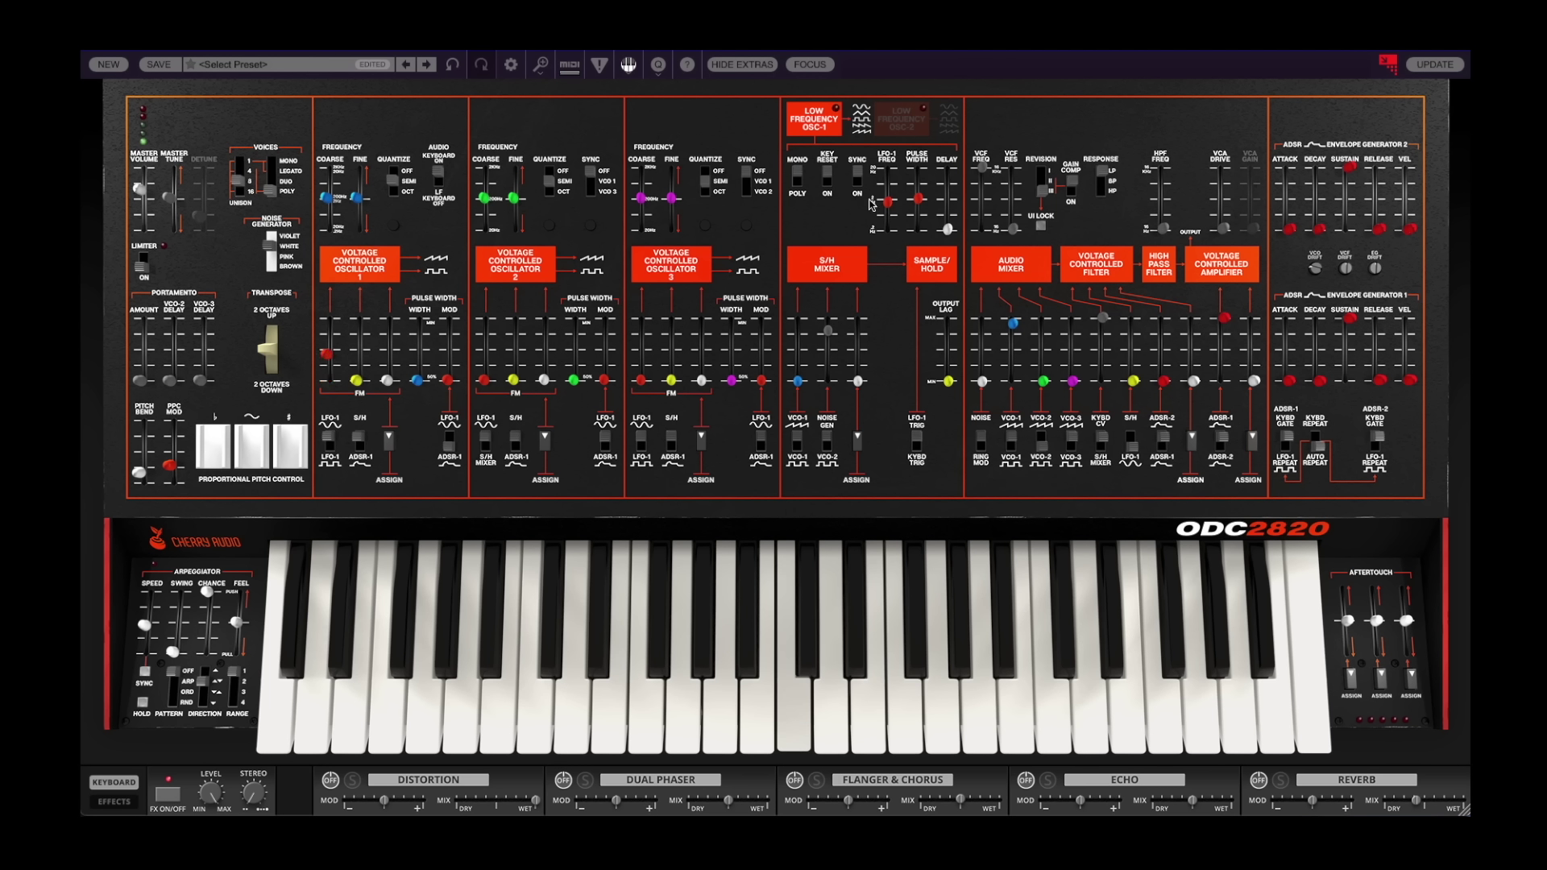
mouse_move(891, 194)
left_click_drag(326, 355, 327, 340)
double_click(326, 346)
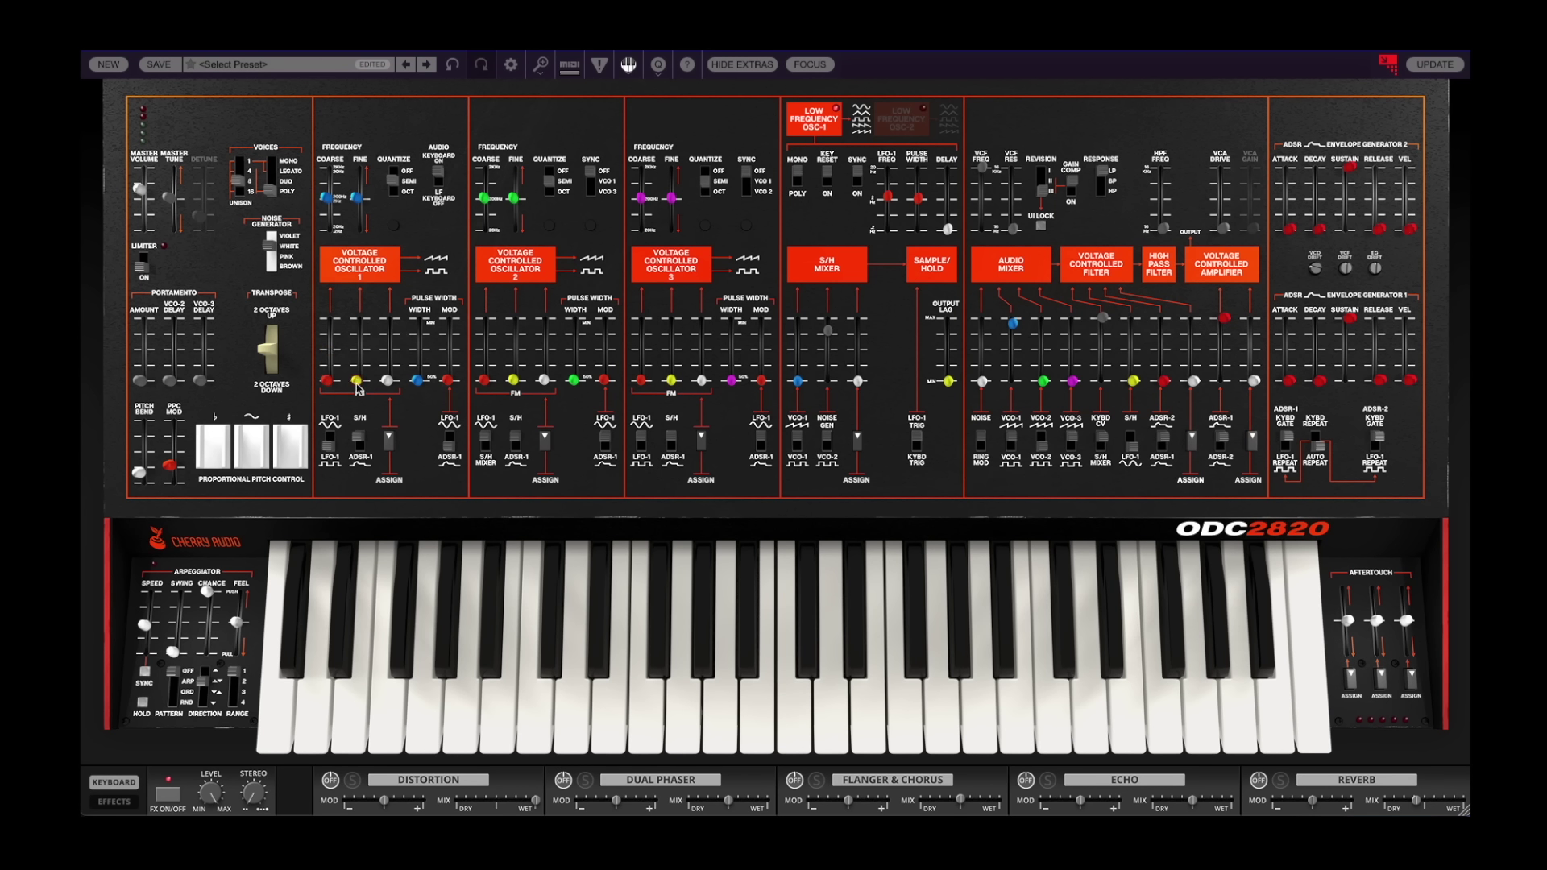
Modulate VCO-1's pitch with the sample and hold source, and speed up LFO-1.
mouse_move(359, 390)
left_click_drag(357, 387, 358, 355)
left_click_drag(882, 201, 890, 170)
Lengthen the attack and adjust the decay of envelope generator 1, and toggle the VCA's envelope source.
left_click_drag(1290, 379, 1289, 300)
left_click_drag(1320, 379, 1350, 396)
left_click(1222, 441)
Assign the LFO-1 sawtooth to VCO-1's assignable FM slot with a raised amount, and slow down LFO-1.
left_click(390, 439)
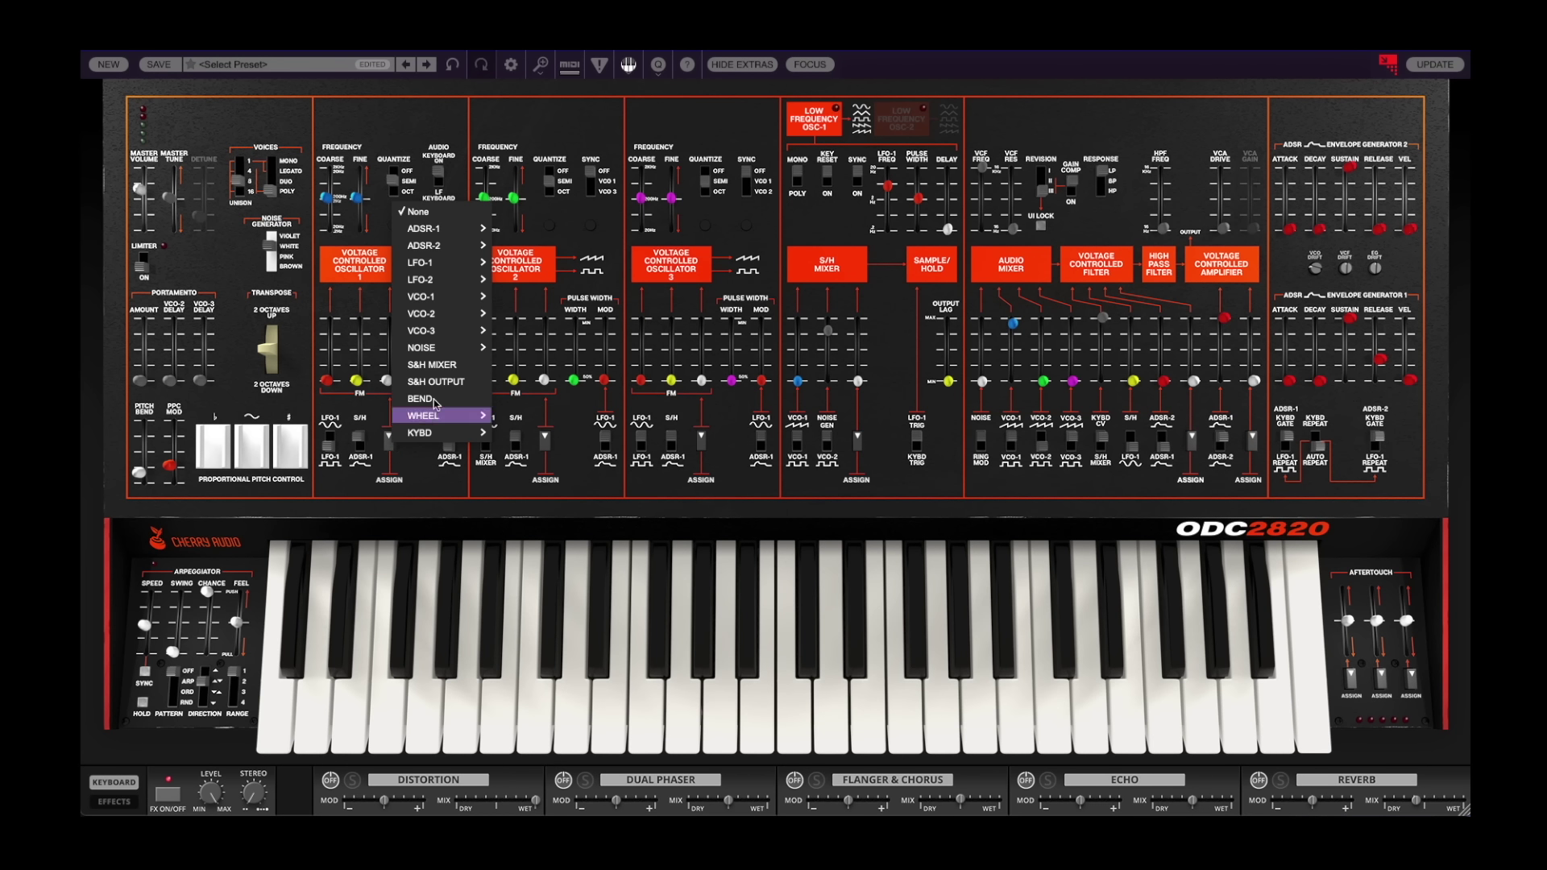
mouse_move(483, 265)
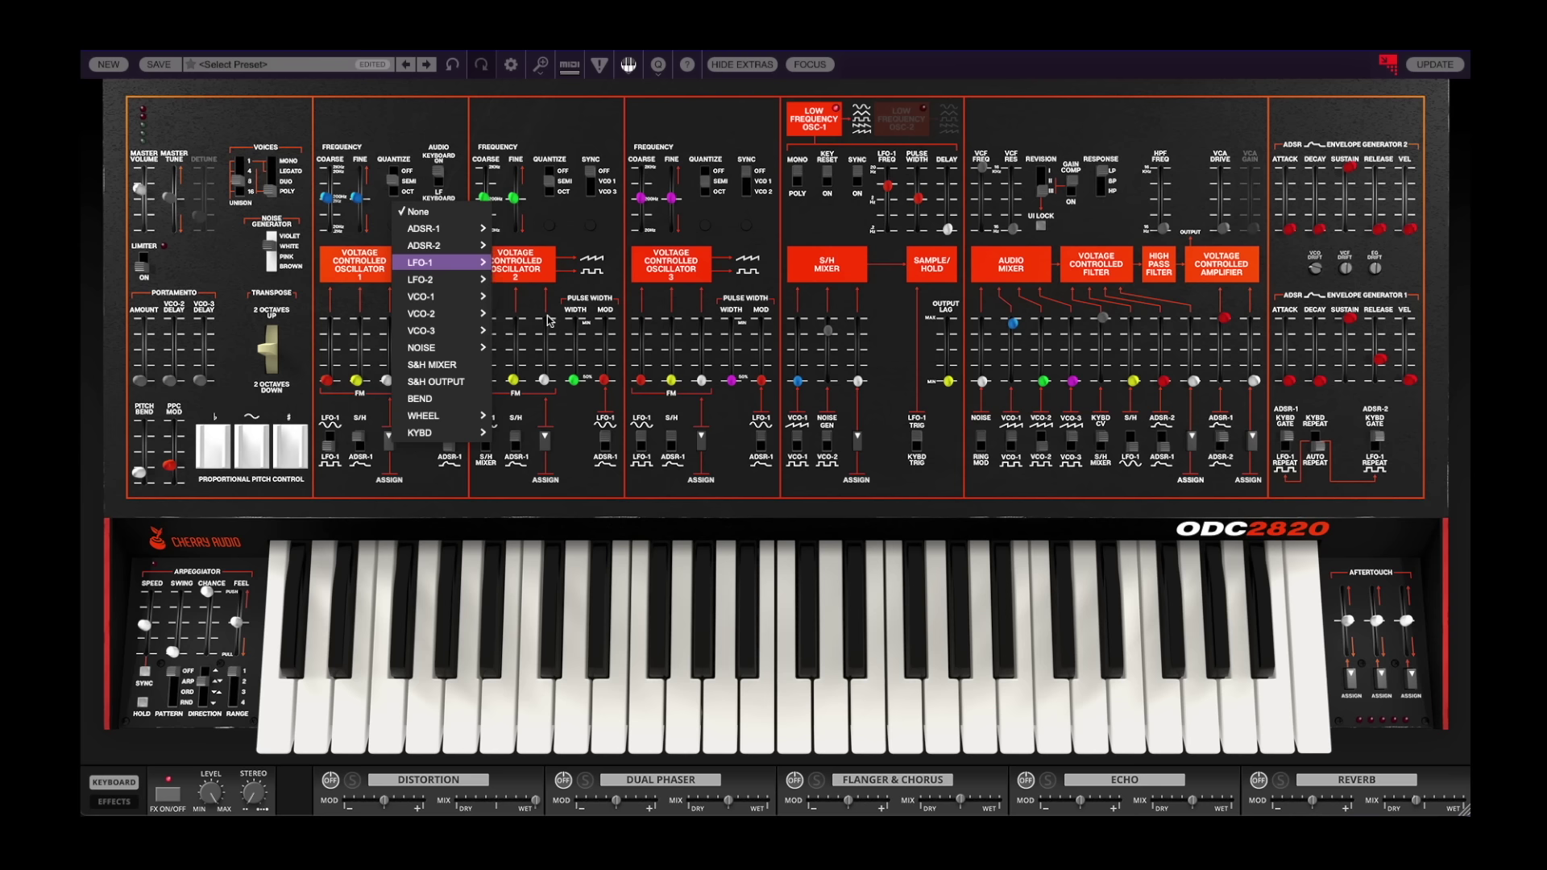
left_click(538, 313)
left_click_drag(388, 379, 394, 264)
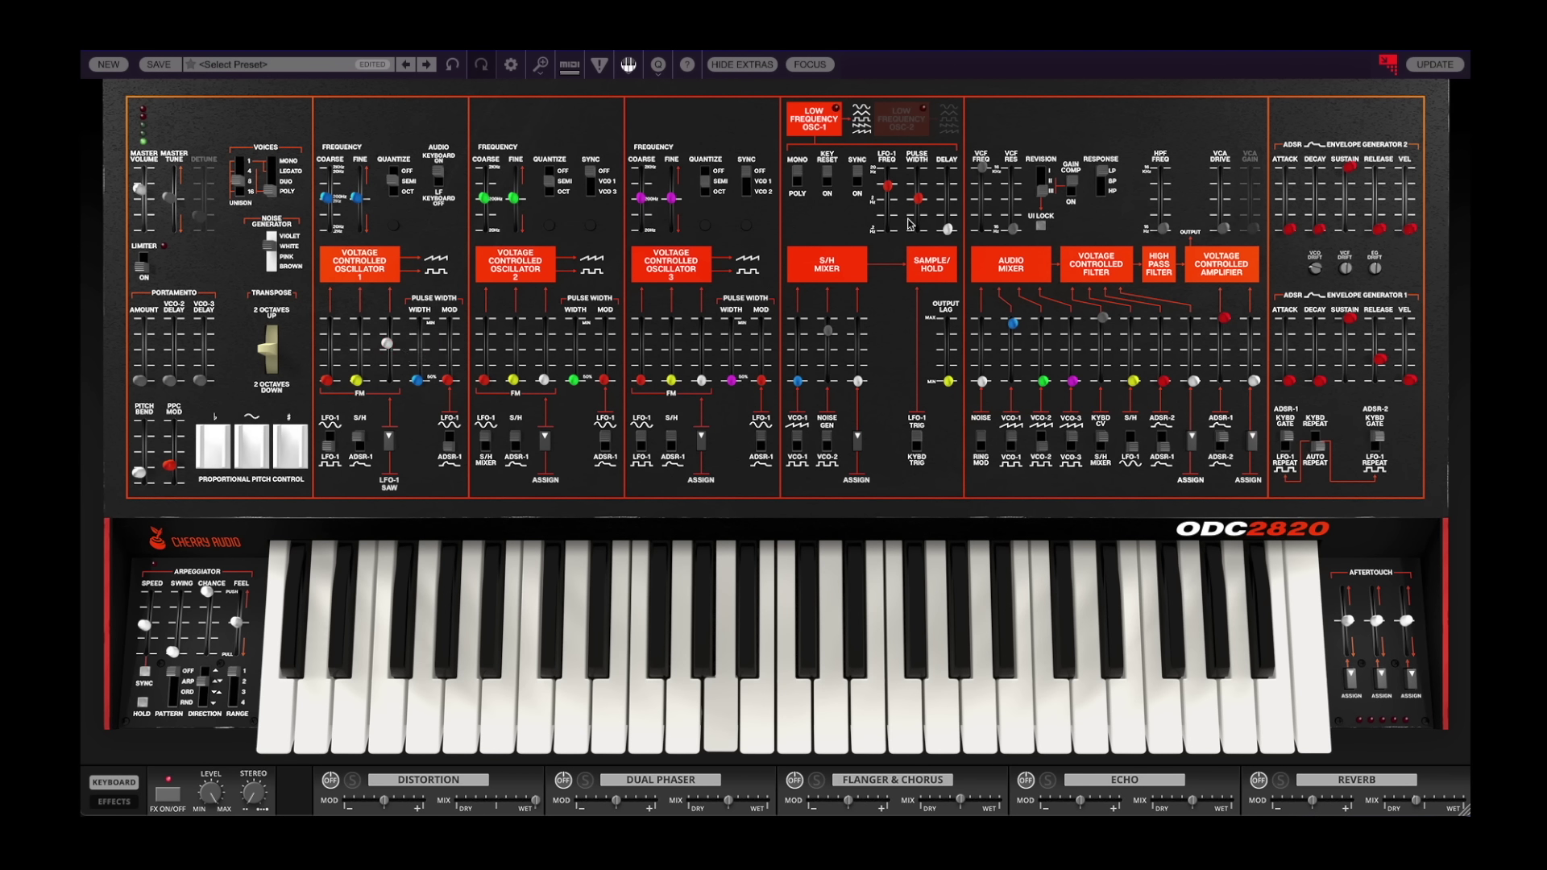
left_click_drag(892, 192, 888, 216)
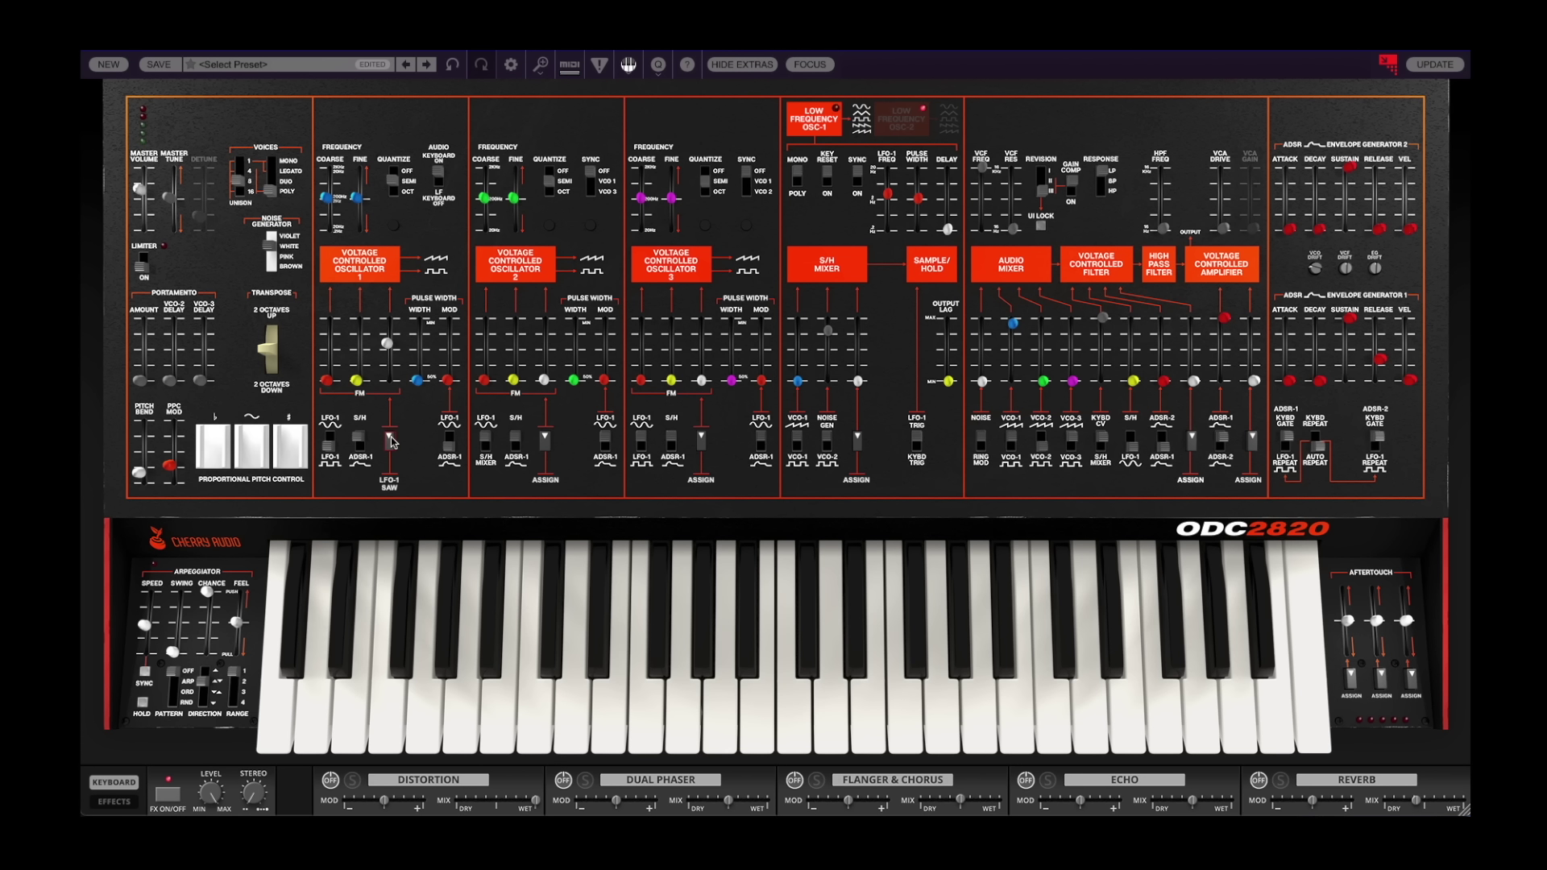
Change VCO-1's assignable FM source to the VCO-3 sine wave, and raise its FM amount.
left_click(390, 439)
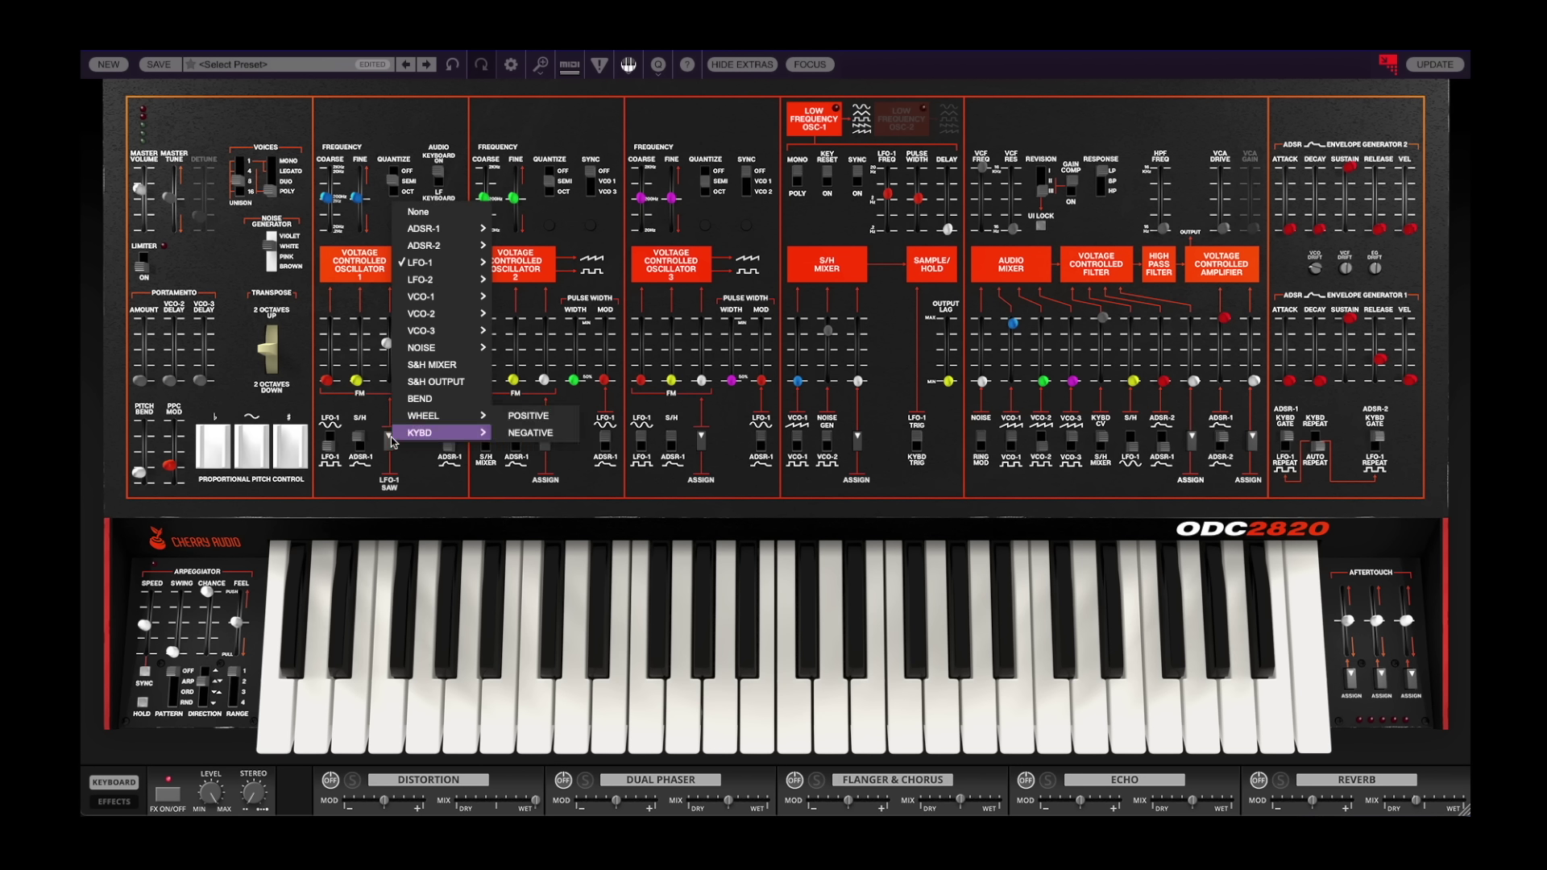
mouse_move(464, 334)
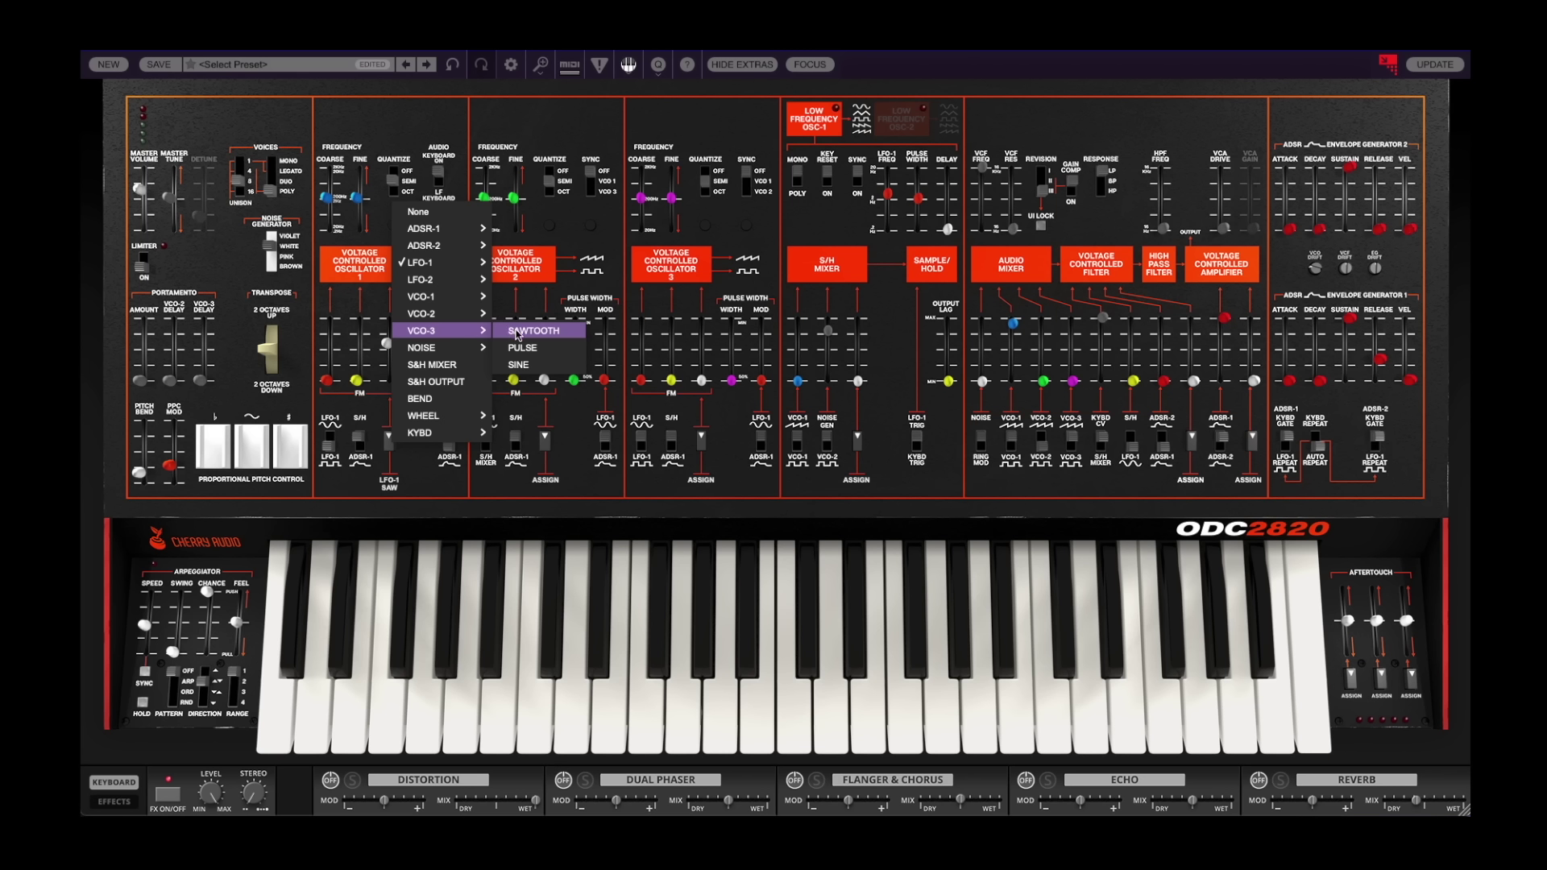
left_click(549, 365)
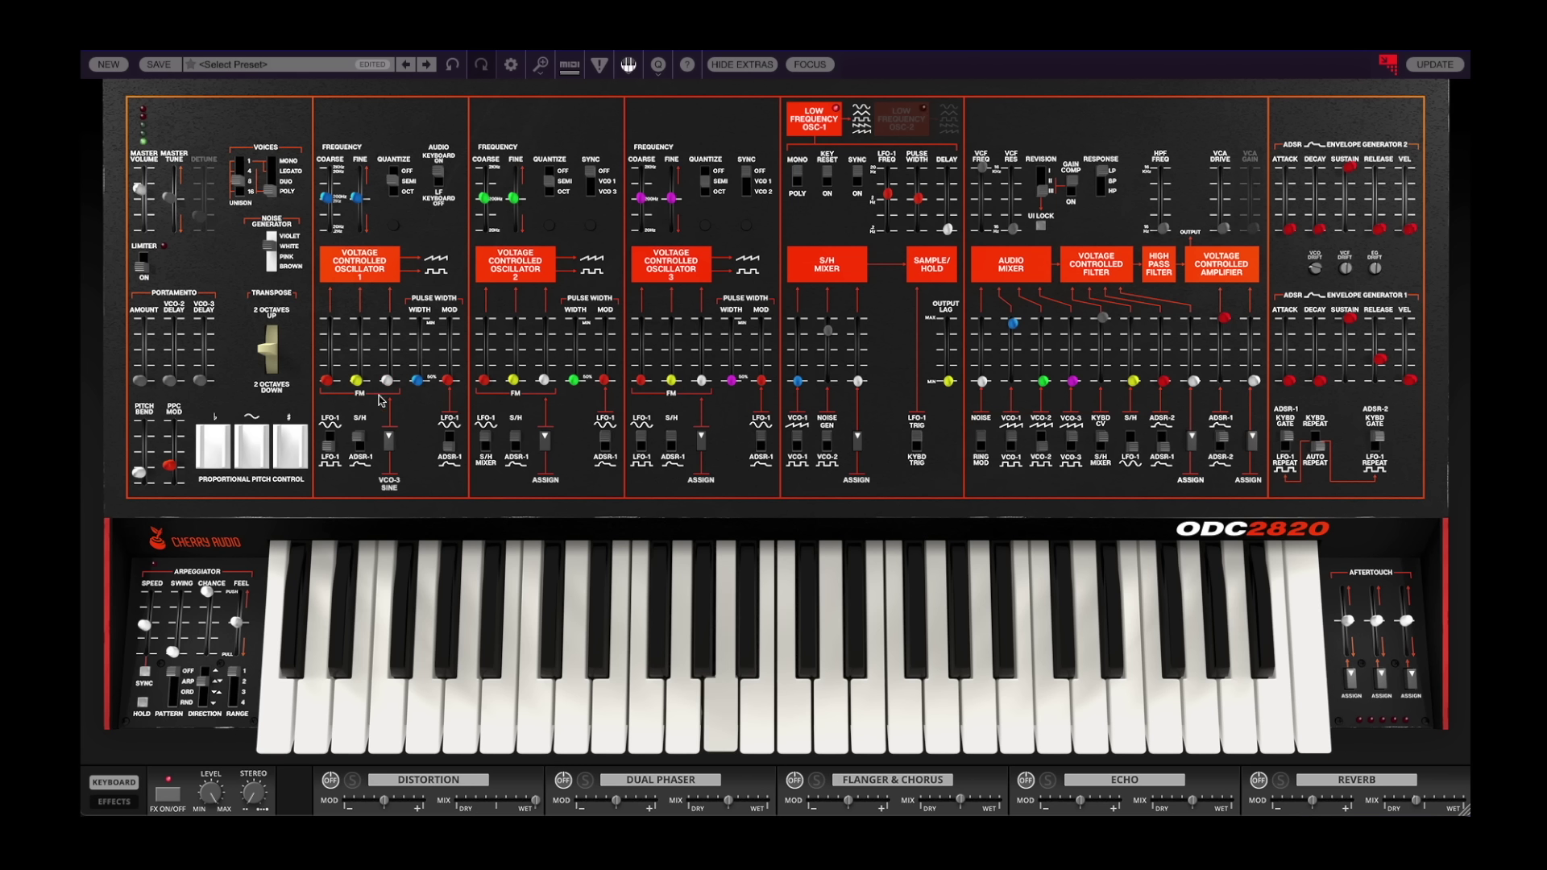
left_click_drag(387, 380, 406, 249)
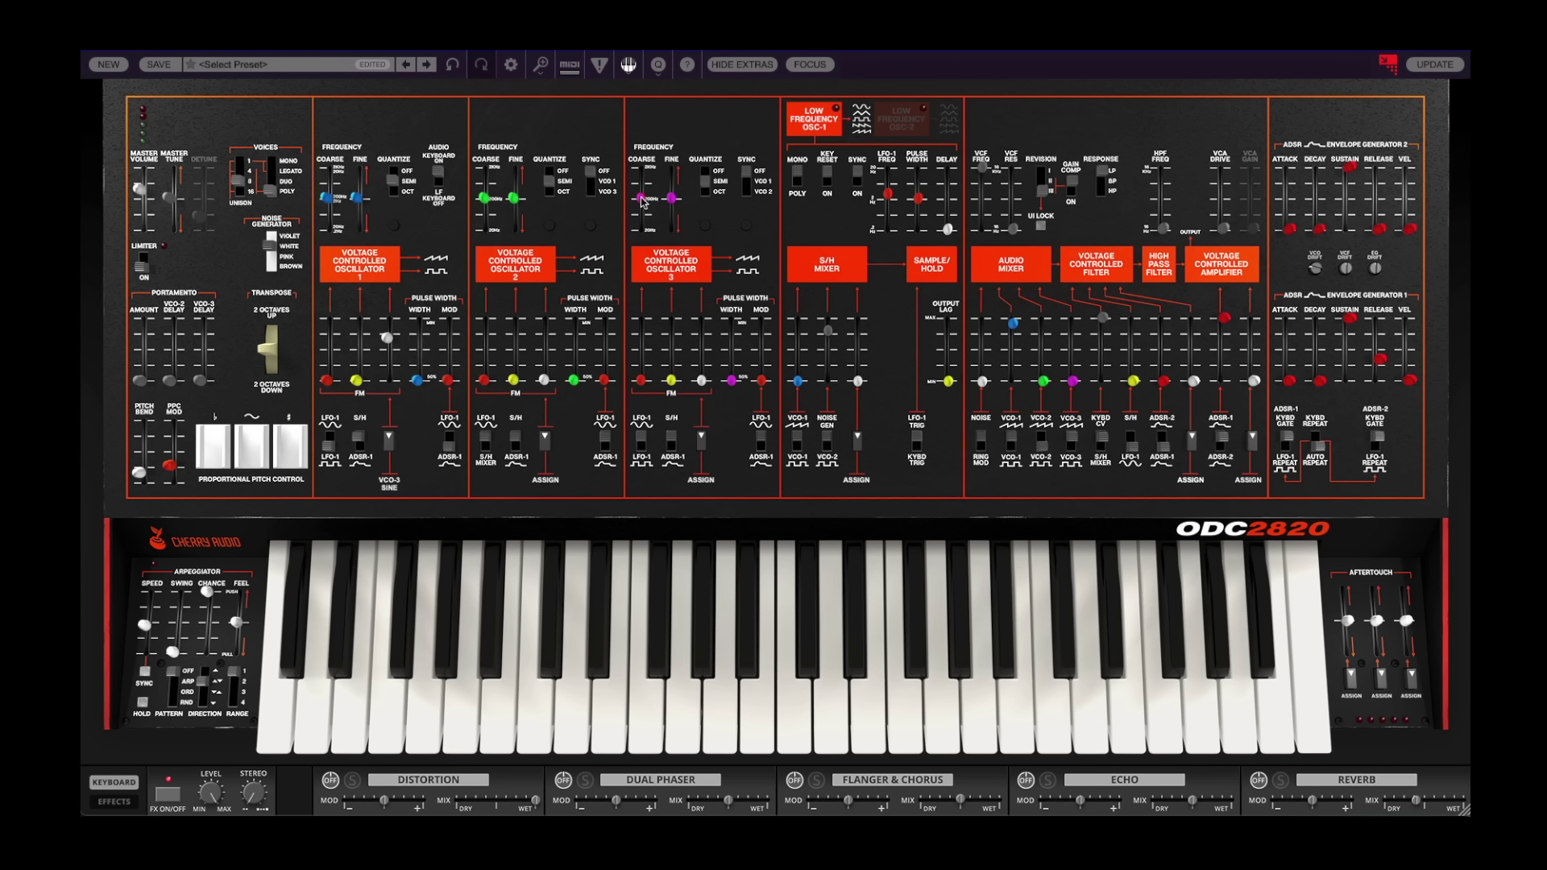
Try VCO-3's coarse tuning at +5 semitones, return it to the centre, and keep VCO-3's LFO-1 FM amount at zero.
mouse_move(642, 202)
scroll(642, 199, "up", 2)
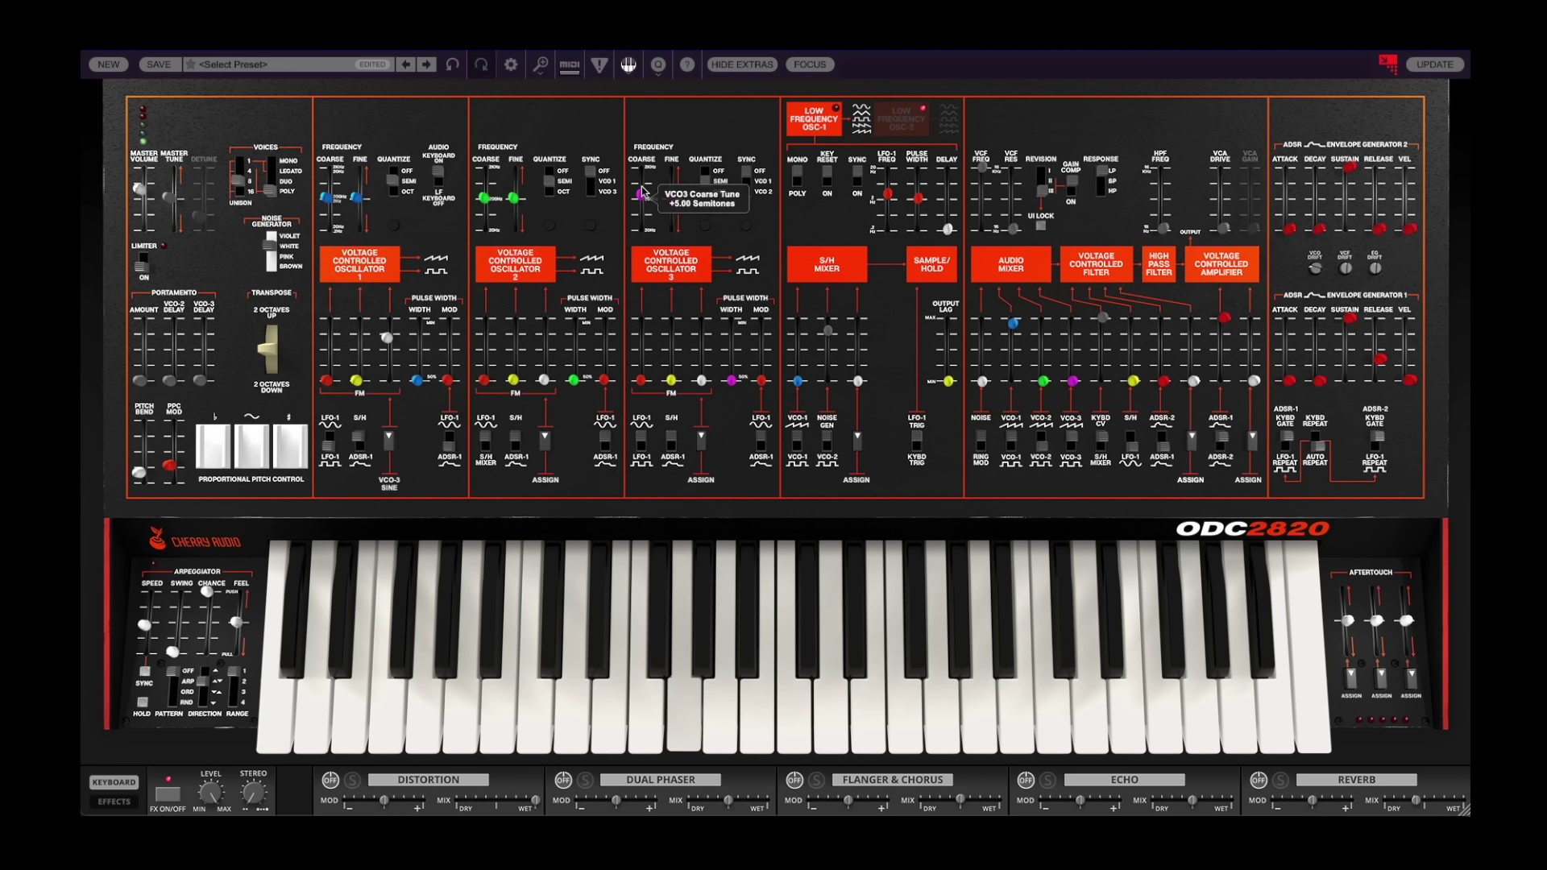
mouse_move(642, 191)
left_mouse_down()
mouse_move(649, 213)
mouse_move(644, 198)
left_mouse_up()
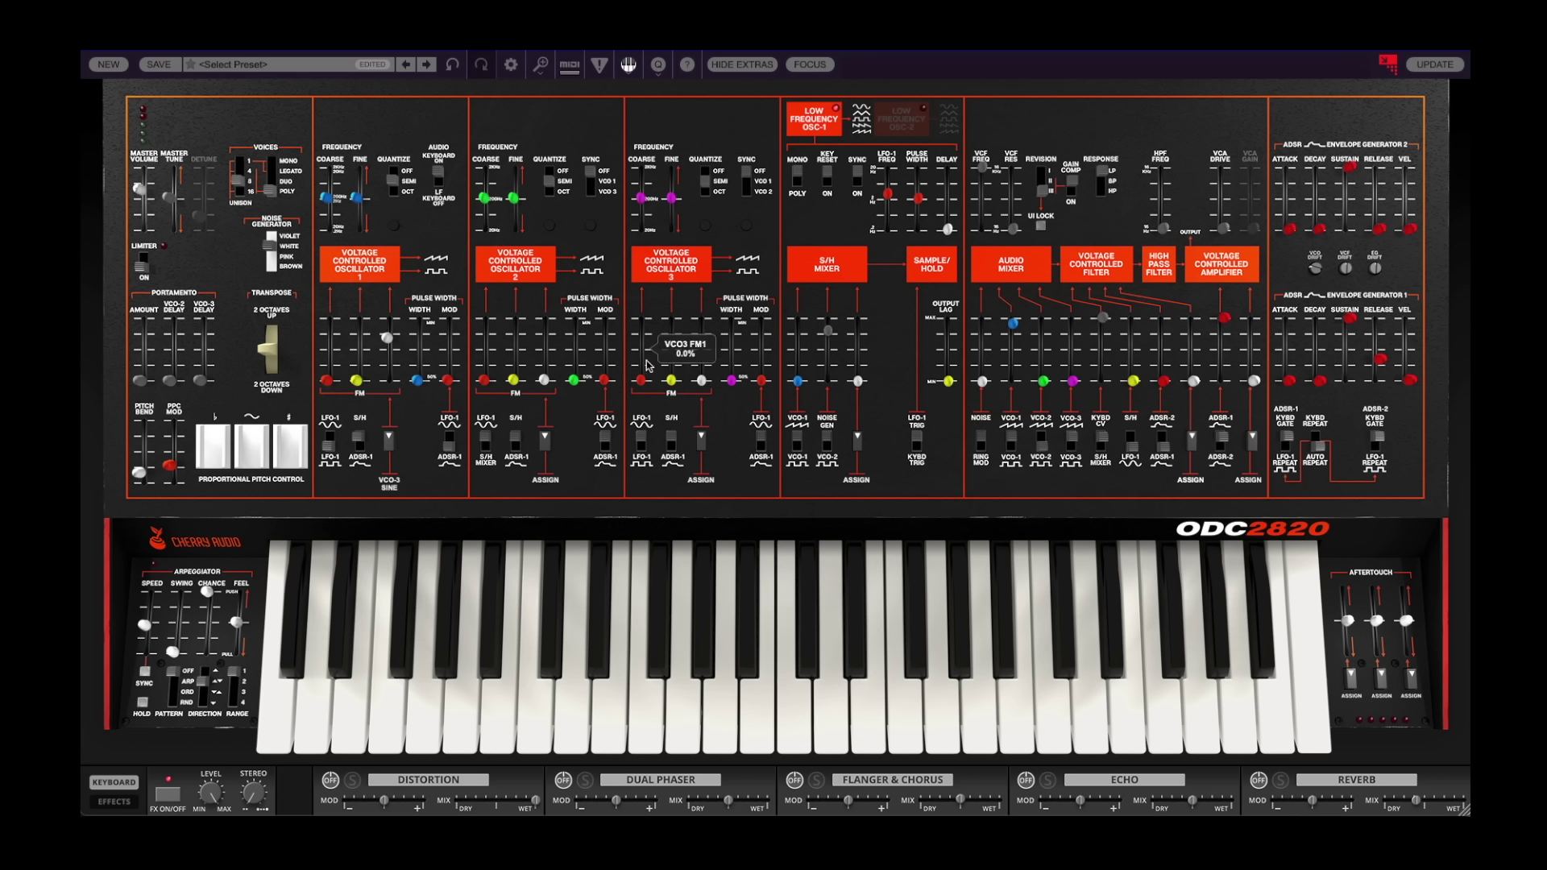
left_click_drag(641, 381, 638, 444)
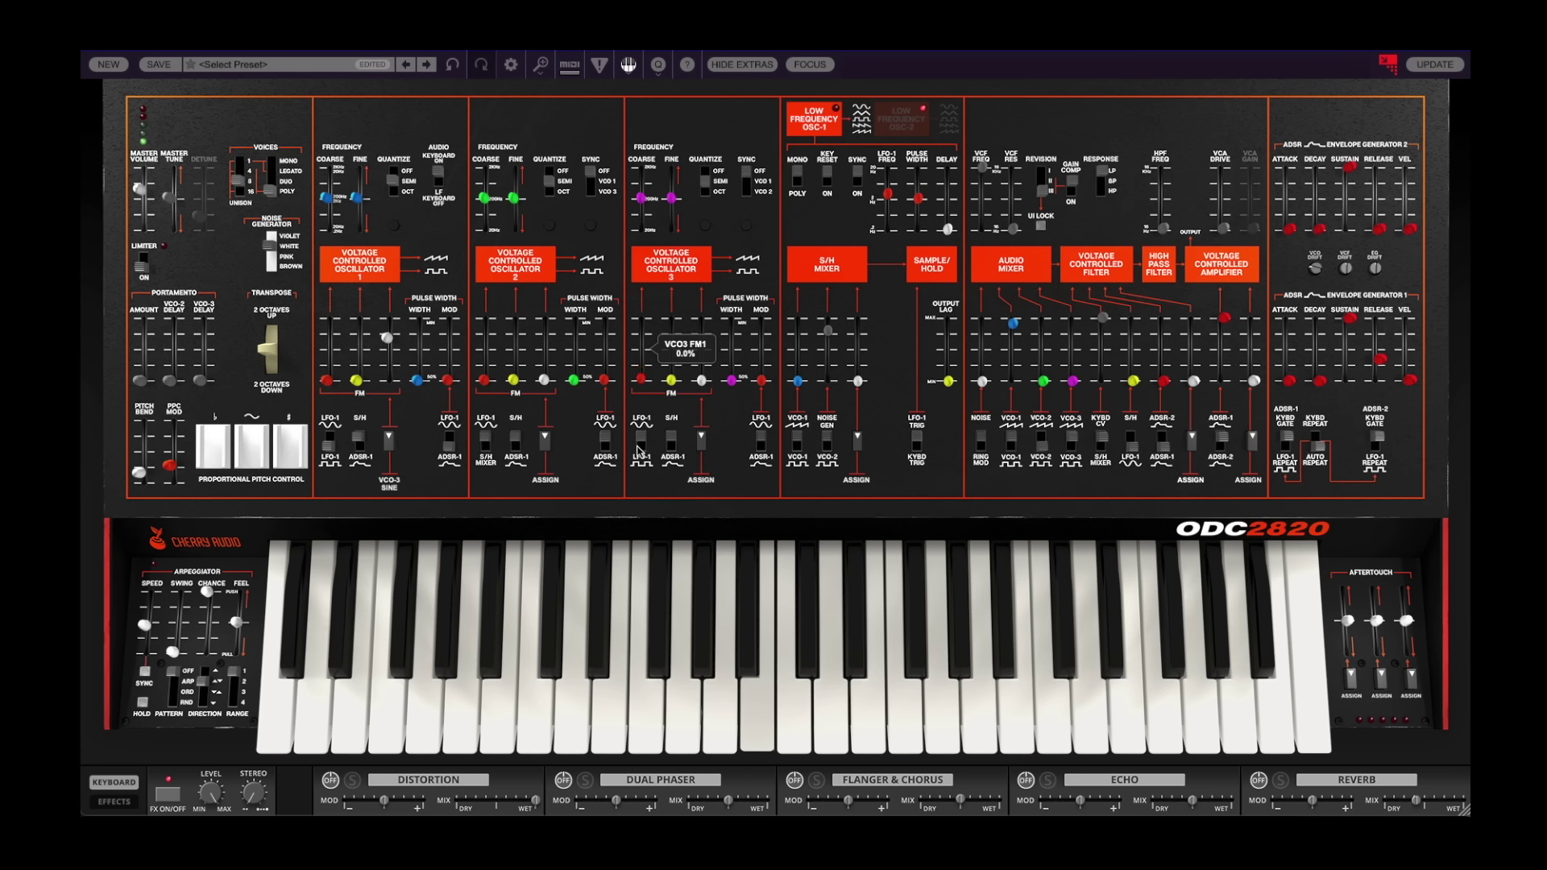
Change VCO-1's assignable FM source to the VCO-3 pulse wave, and try out VCO-3's pulse width.
left_click(390, 441)
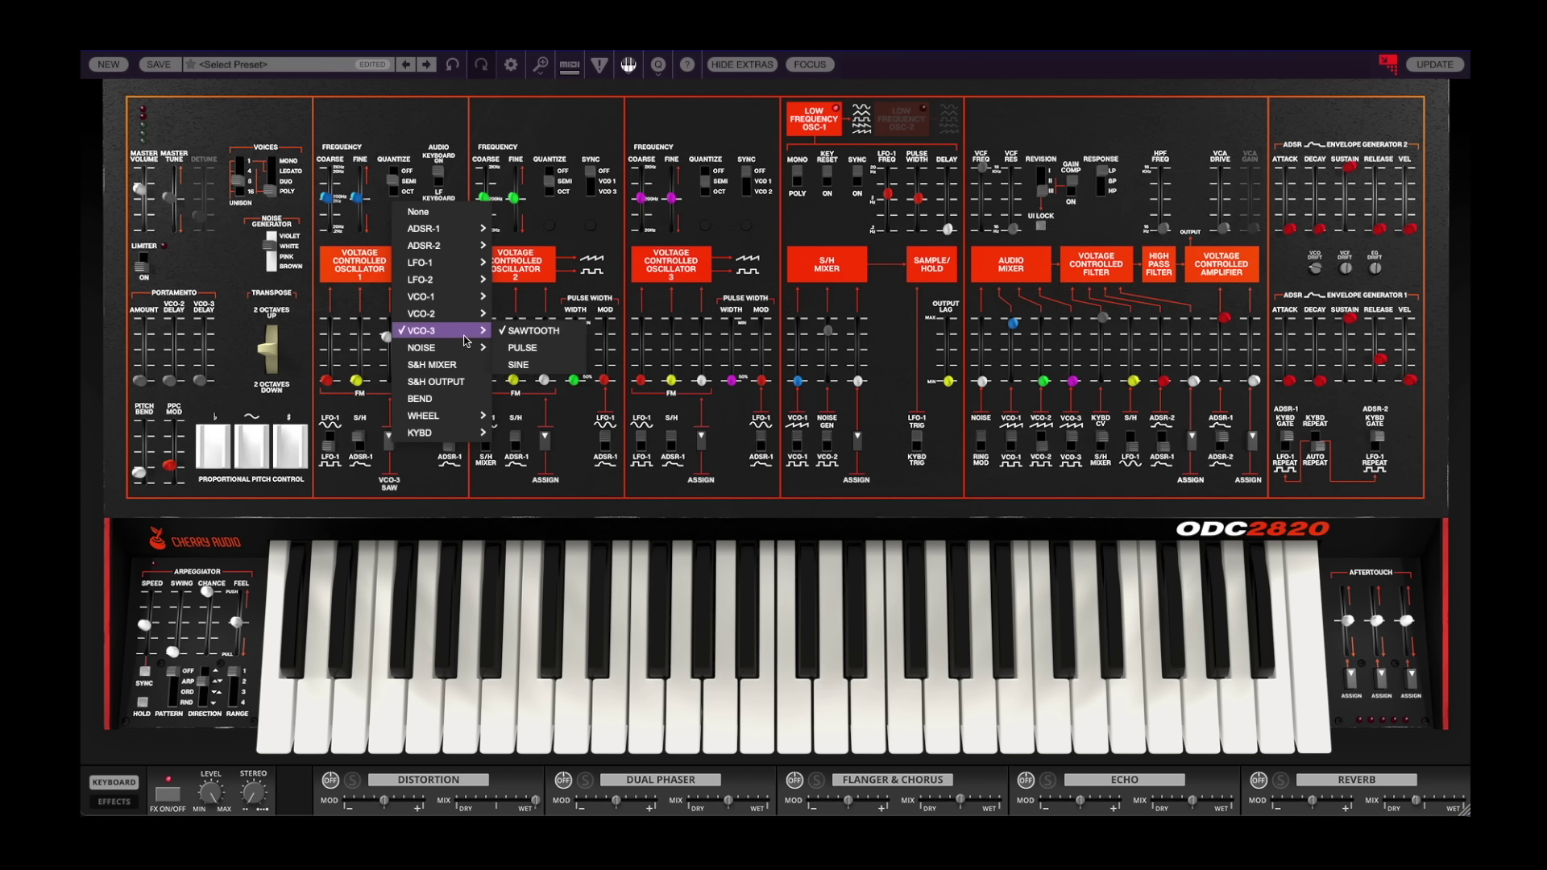
left_click(533, 354)
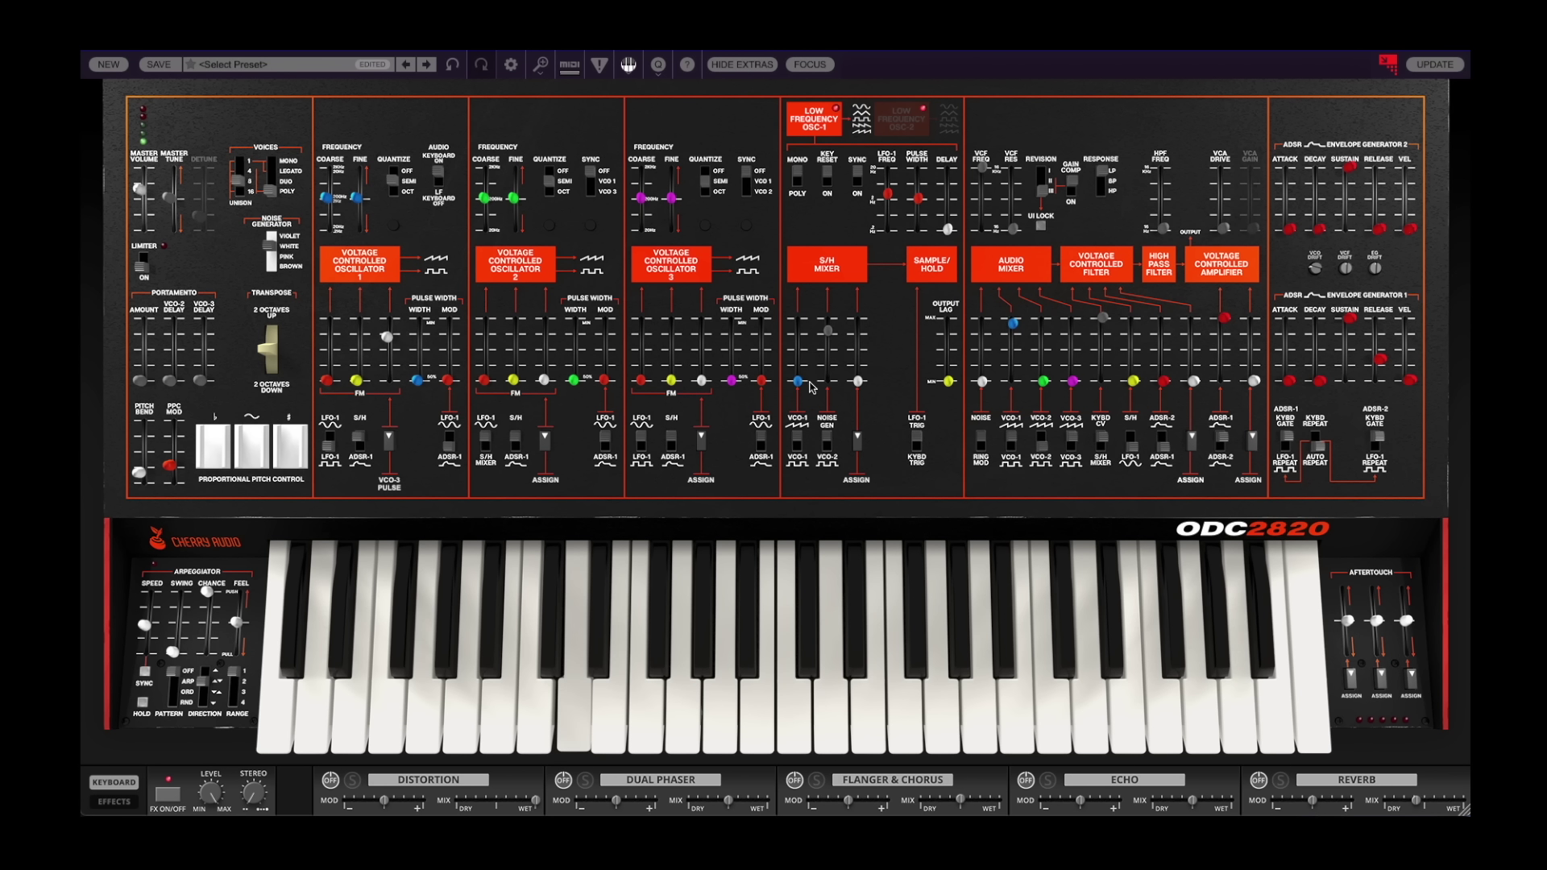
left_click_drag(733, 379, 738, 325)
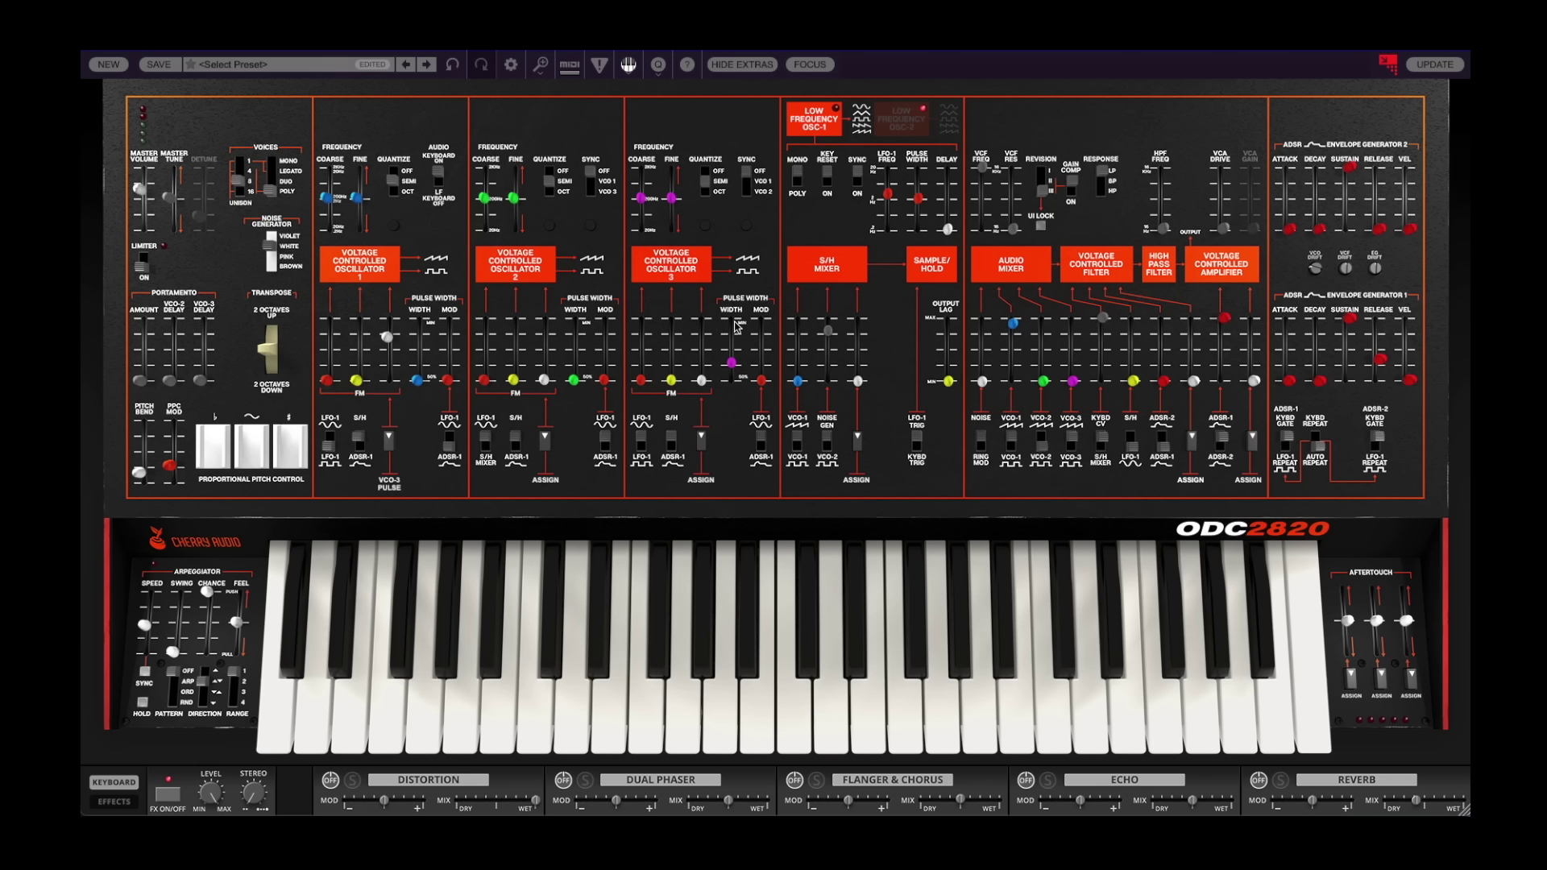
left_click_drag(731, 363, 731, 380)
Lower VCO-1's assignable FM amount to zero, and balance VCO-1 and VCO-2 at equal levels in the audio mixer.
left_click_drag(386, 336, 387, 381)
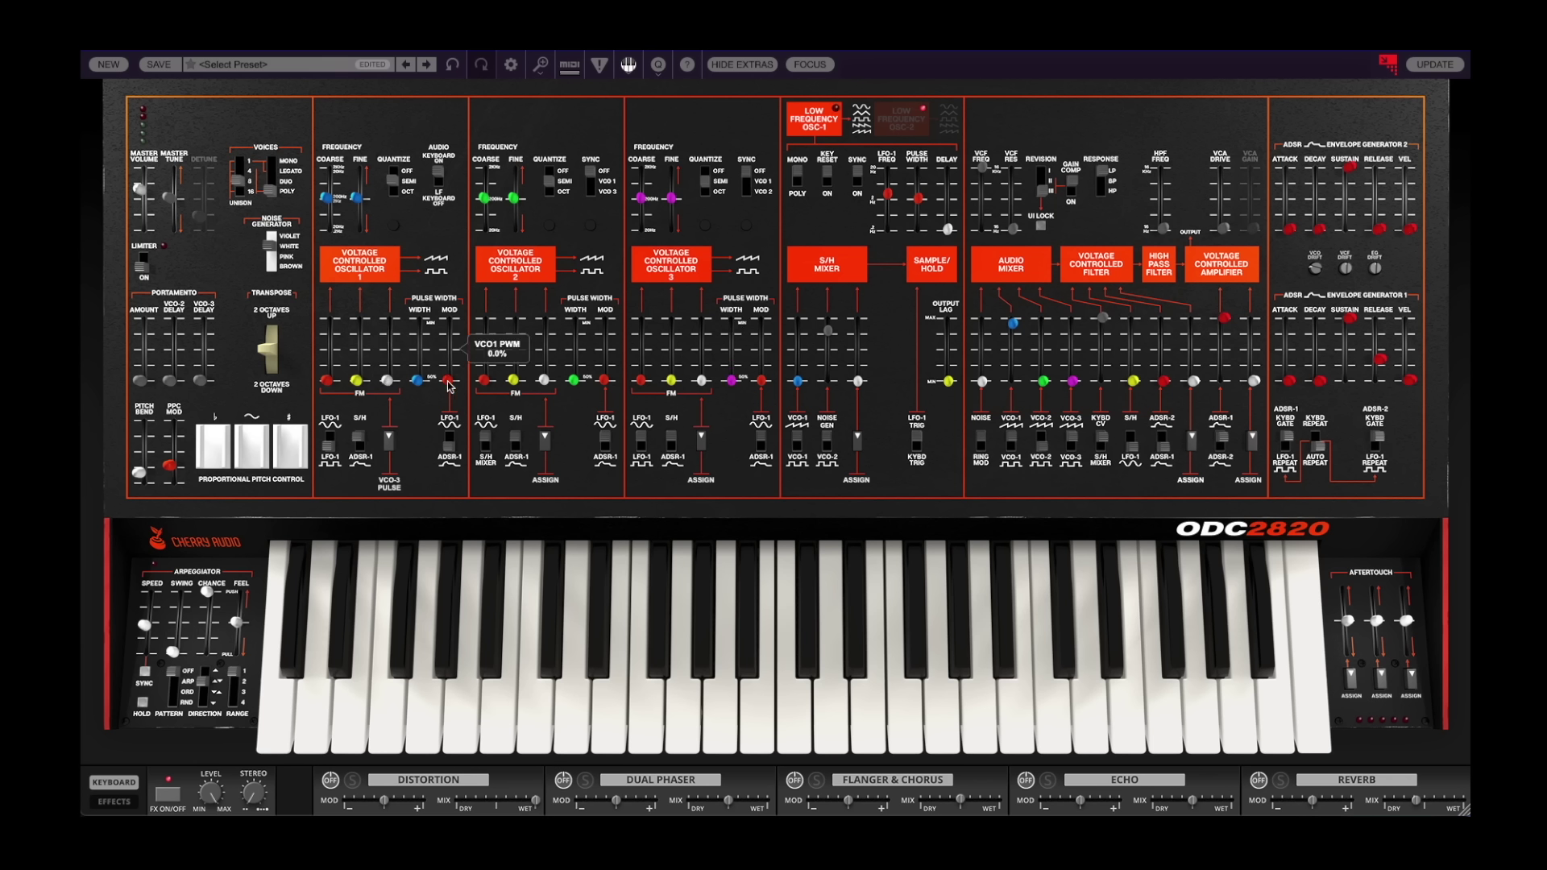
scroll(1045, 381, "up", 4)
scroll(1014, 382, "down", 2)
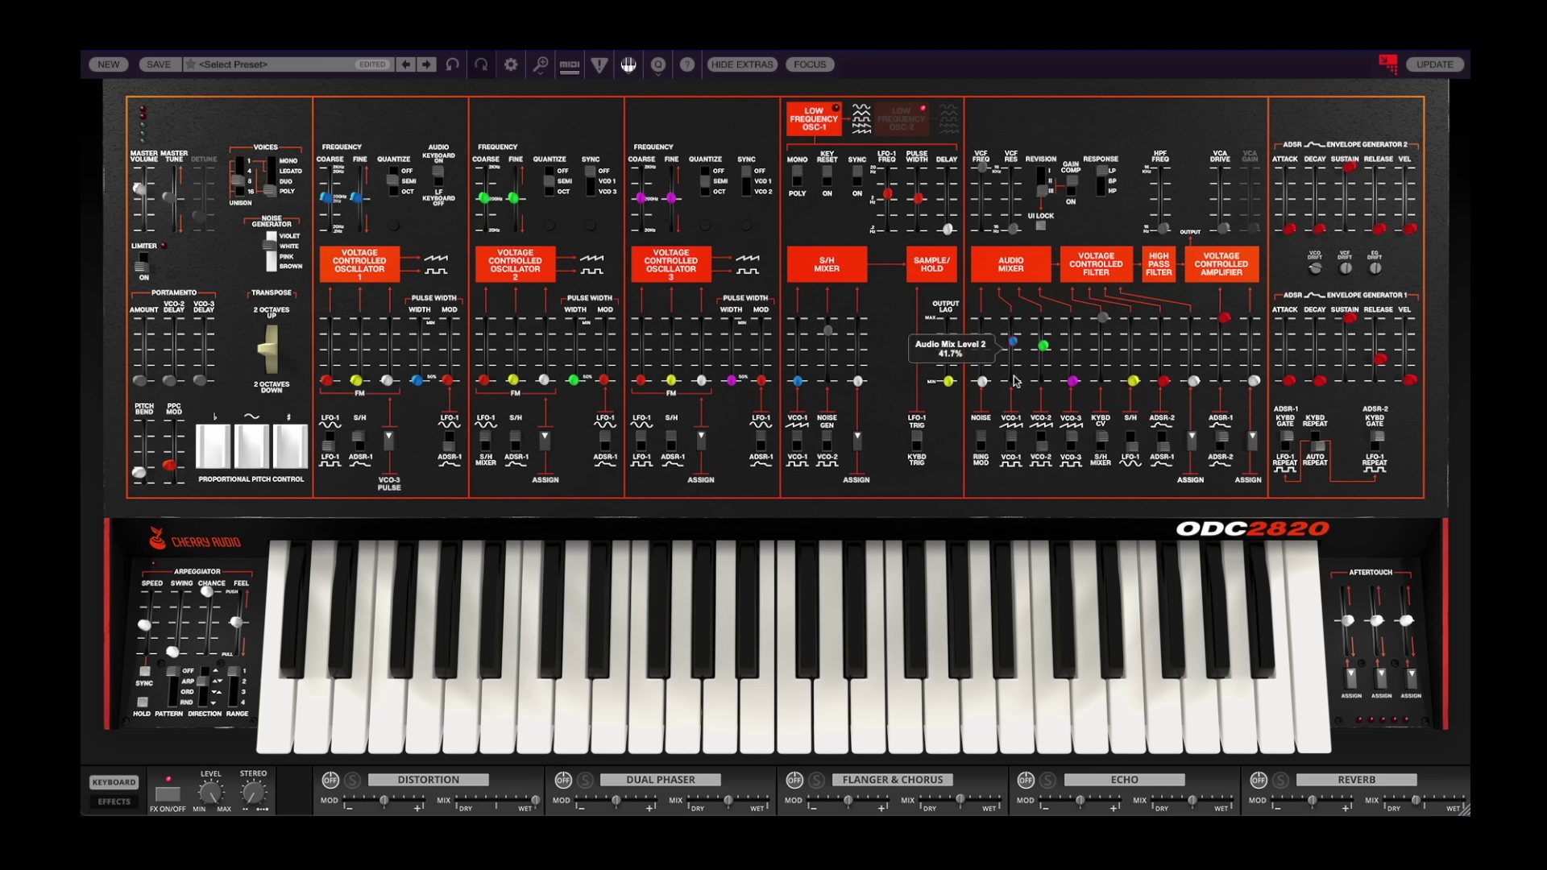
scroll(1015, 381, "down", 1)
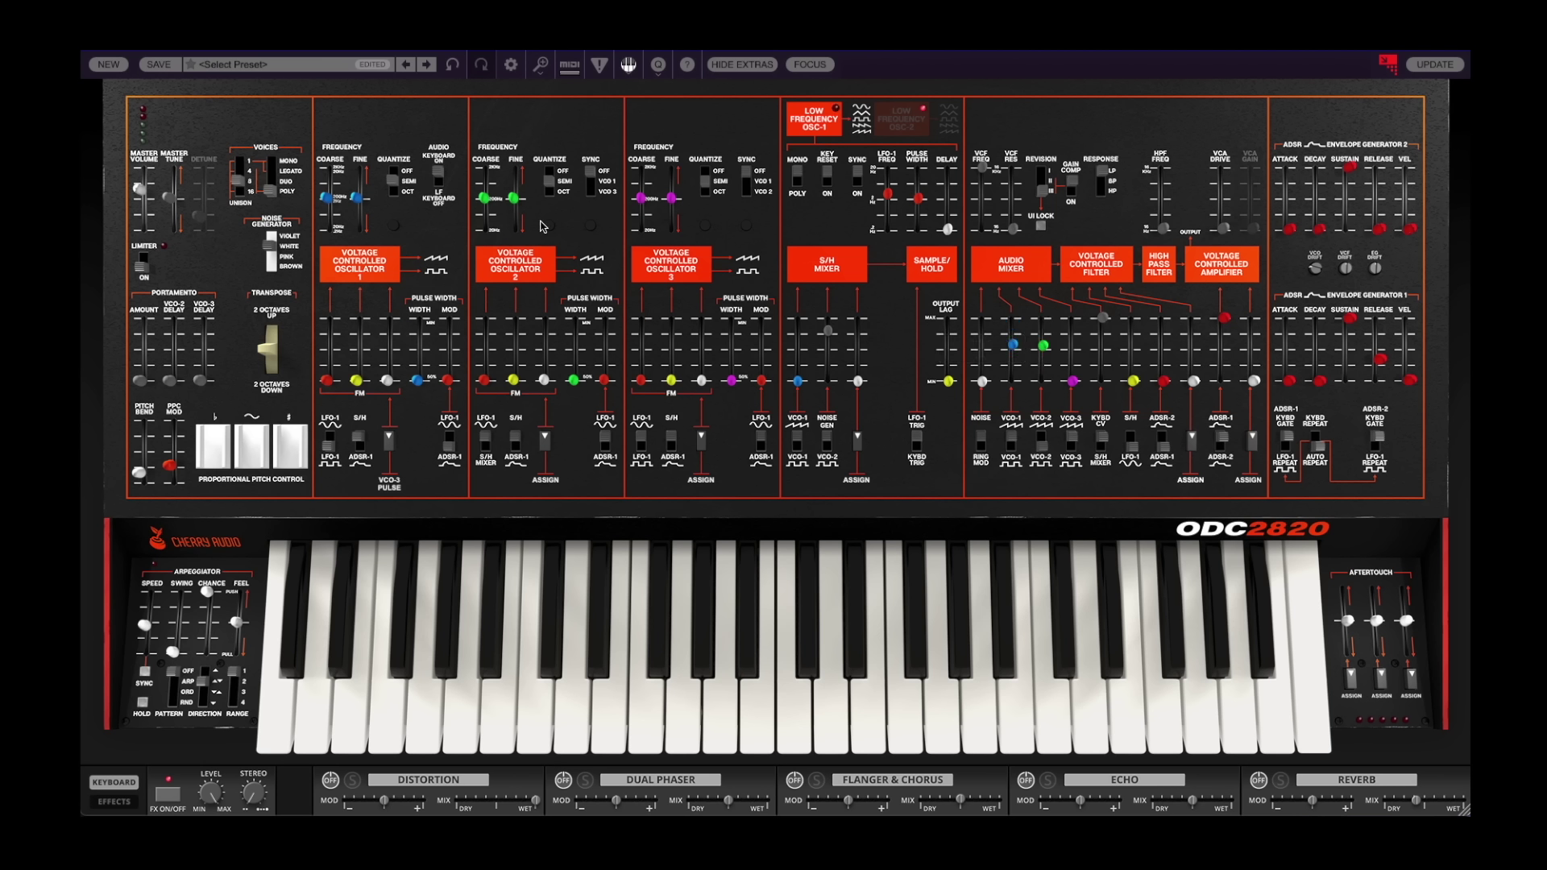
Compare VCO-2's waveforms in the audio mixer, and fade its level down and back up to match VCO-1.
left_click(1040, 445)
left_click(1041, 443)
scroll(1046, 424, "down", 3)
scroll(1039, 439, "up", 4)
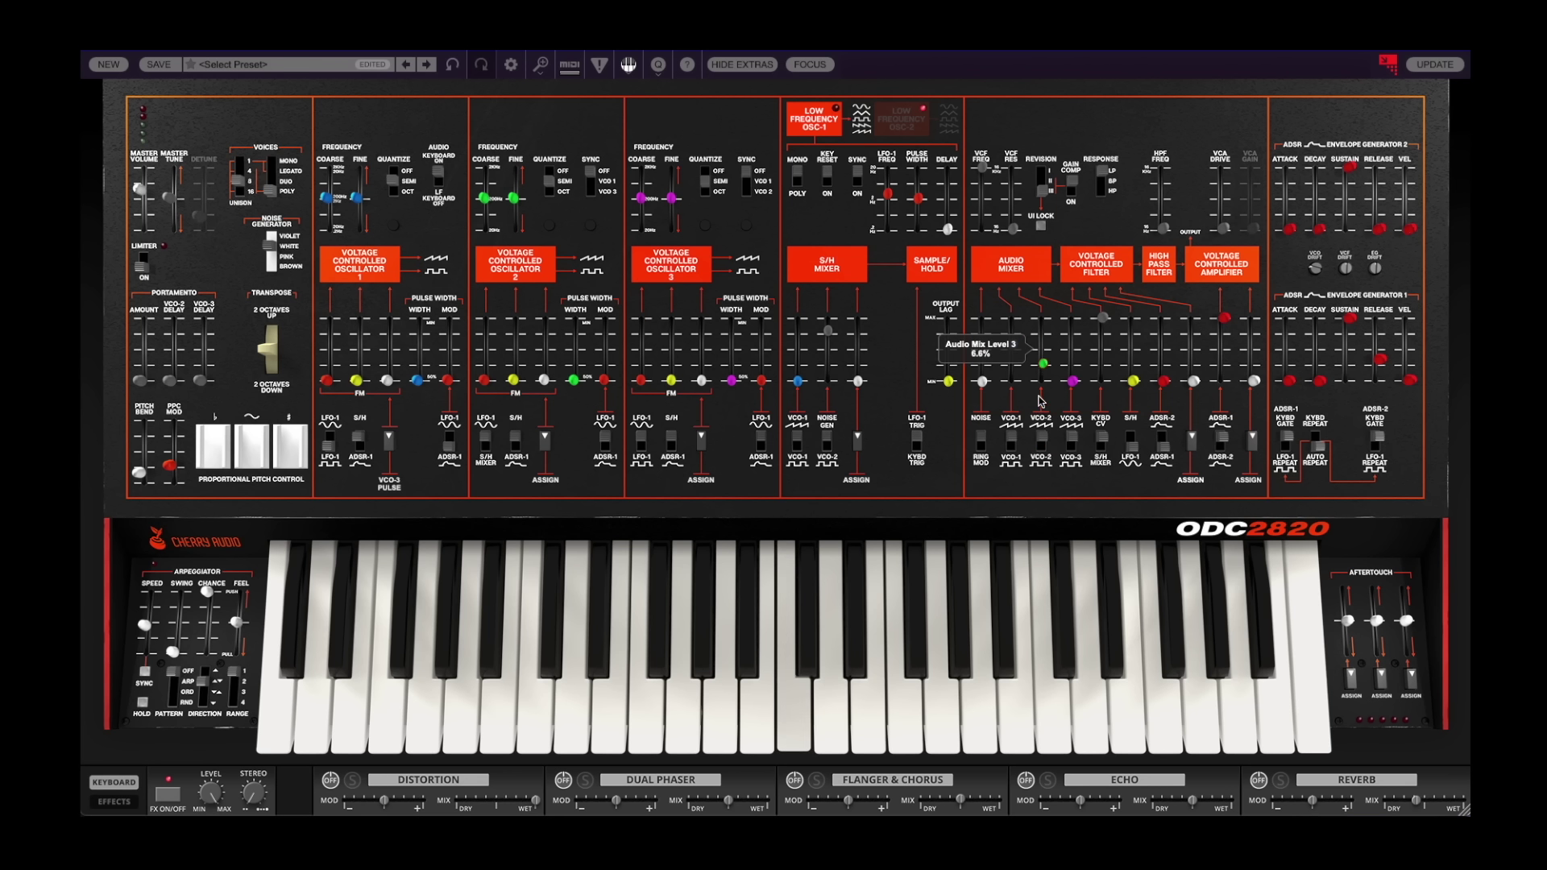
left_click_drag(1043, 372, 1046, 347)
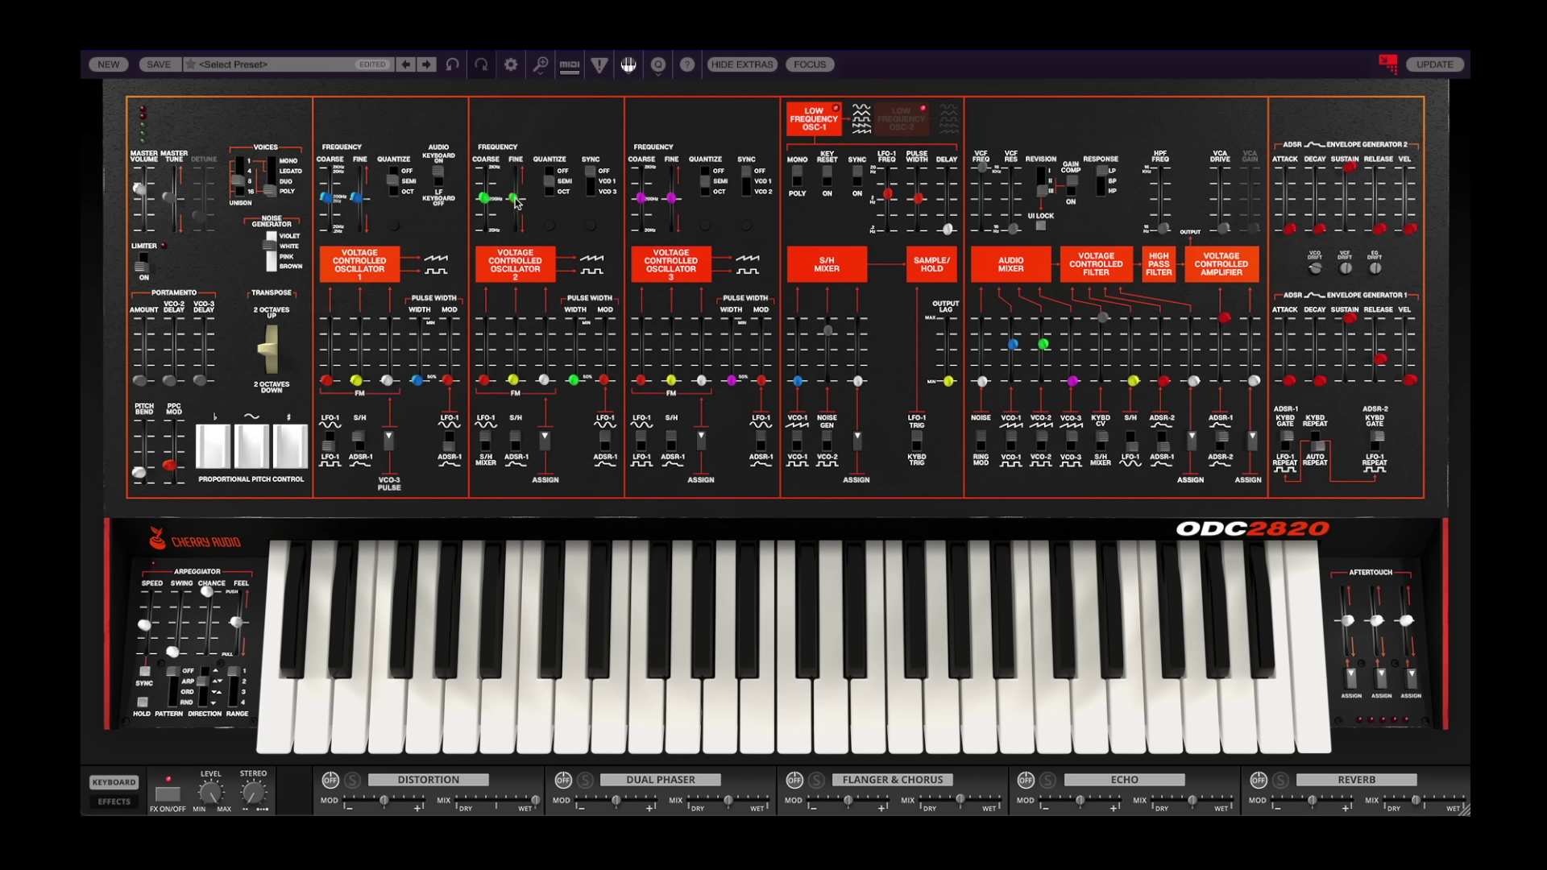
Detune VCO-2 against VCO-1 with a fine tune of +0.12 semitones.
mouse_move(516, 201)
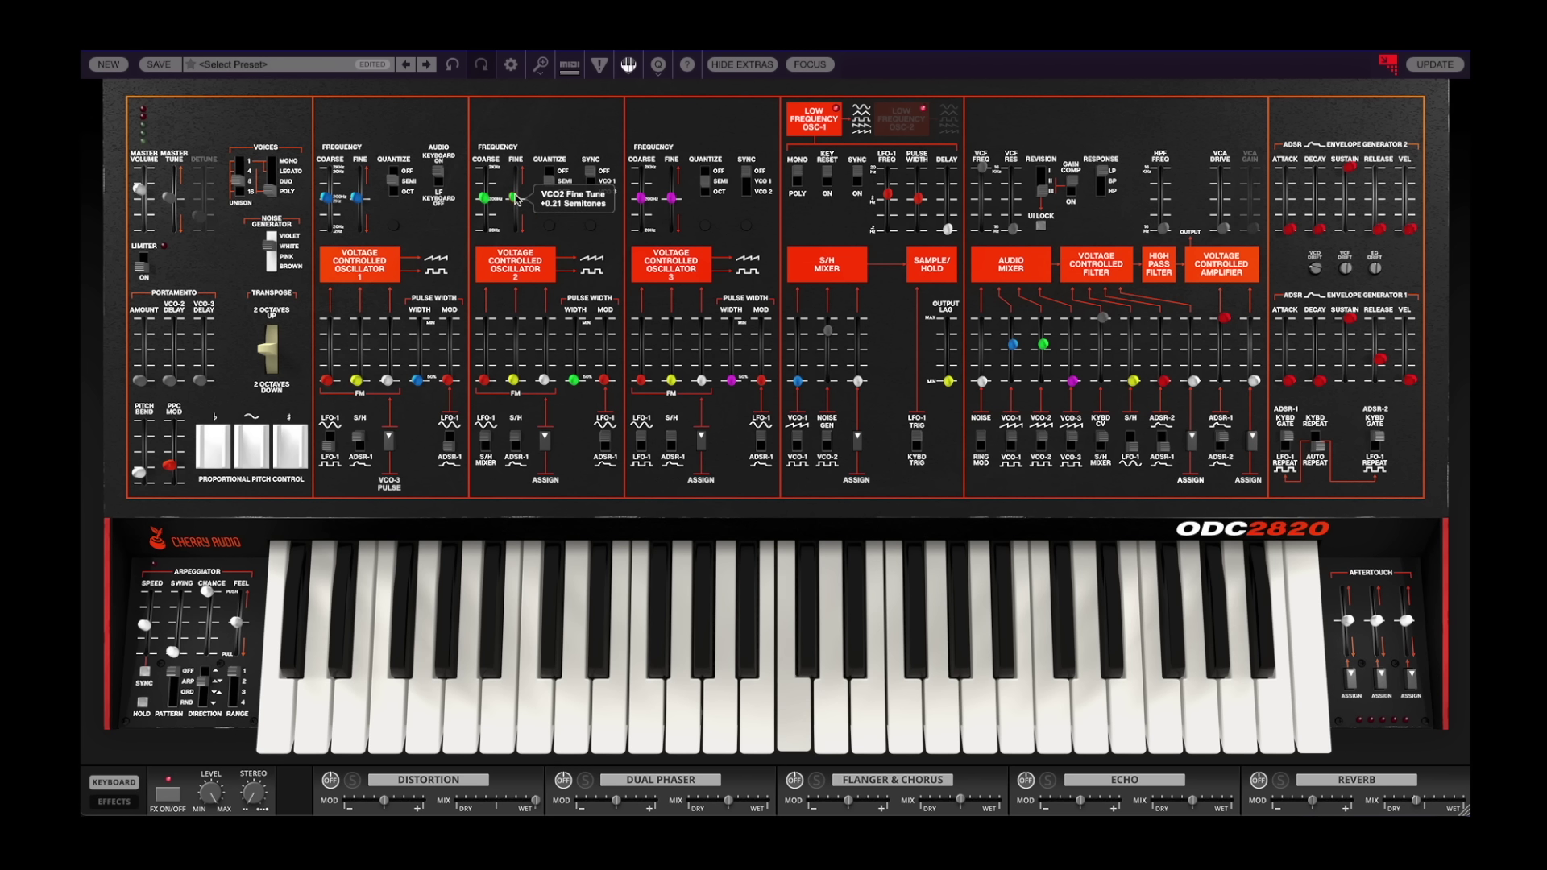
scroll(517, 201, "down", 2)
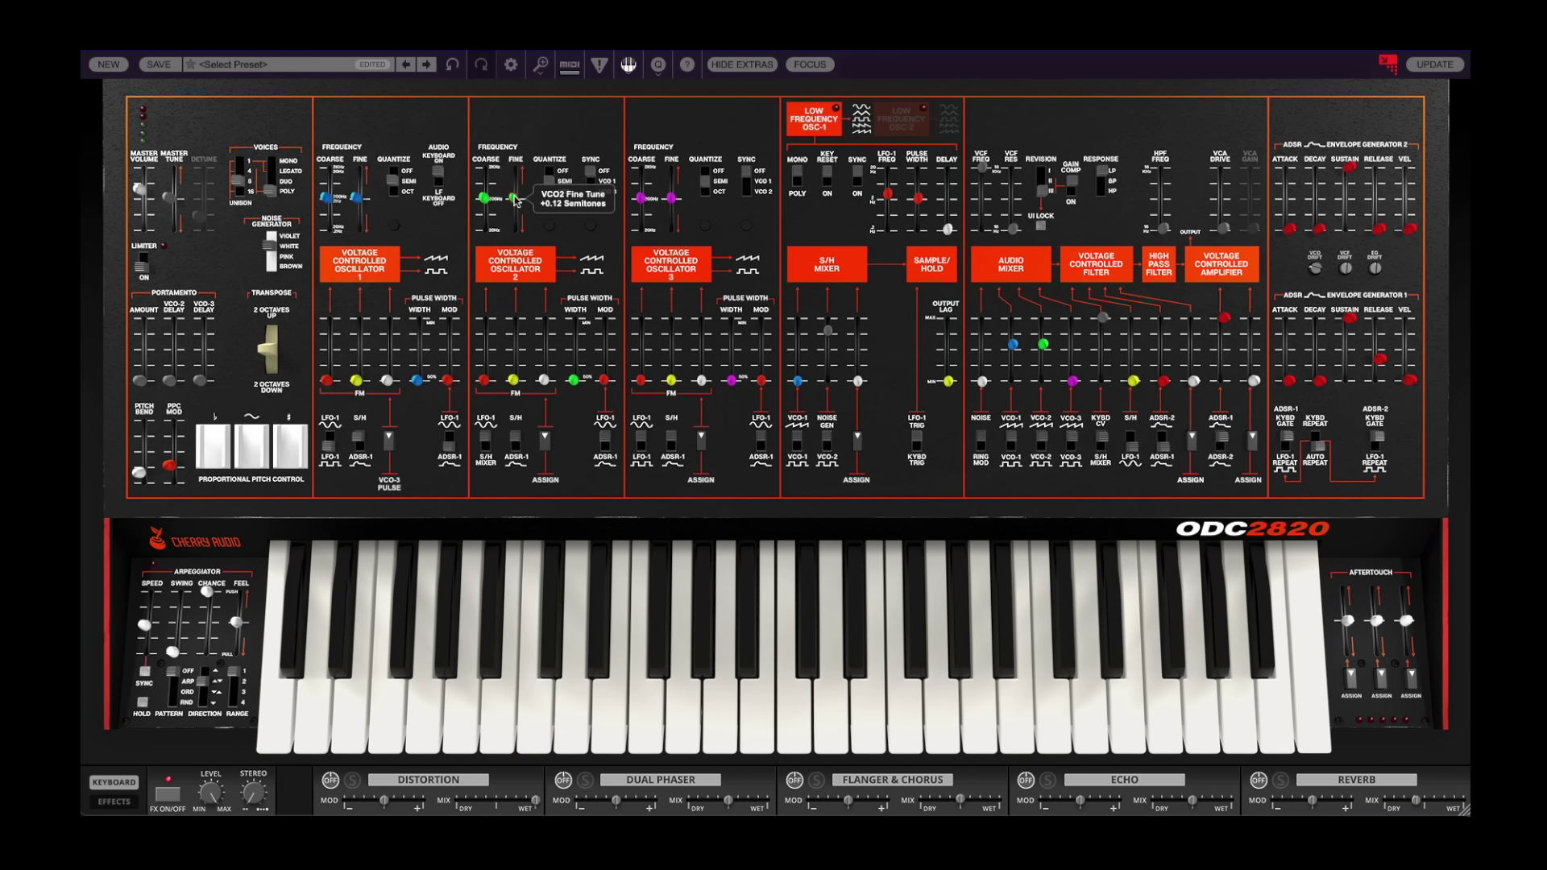
Switch VCO-2's waveform in the audio mixer, and raise its pulse width modulation from LFO-1.
left_click(1045, 437)
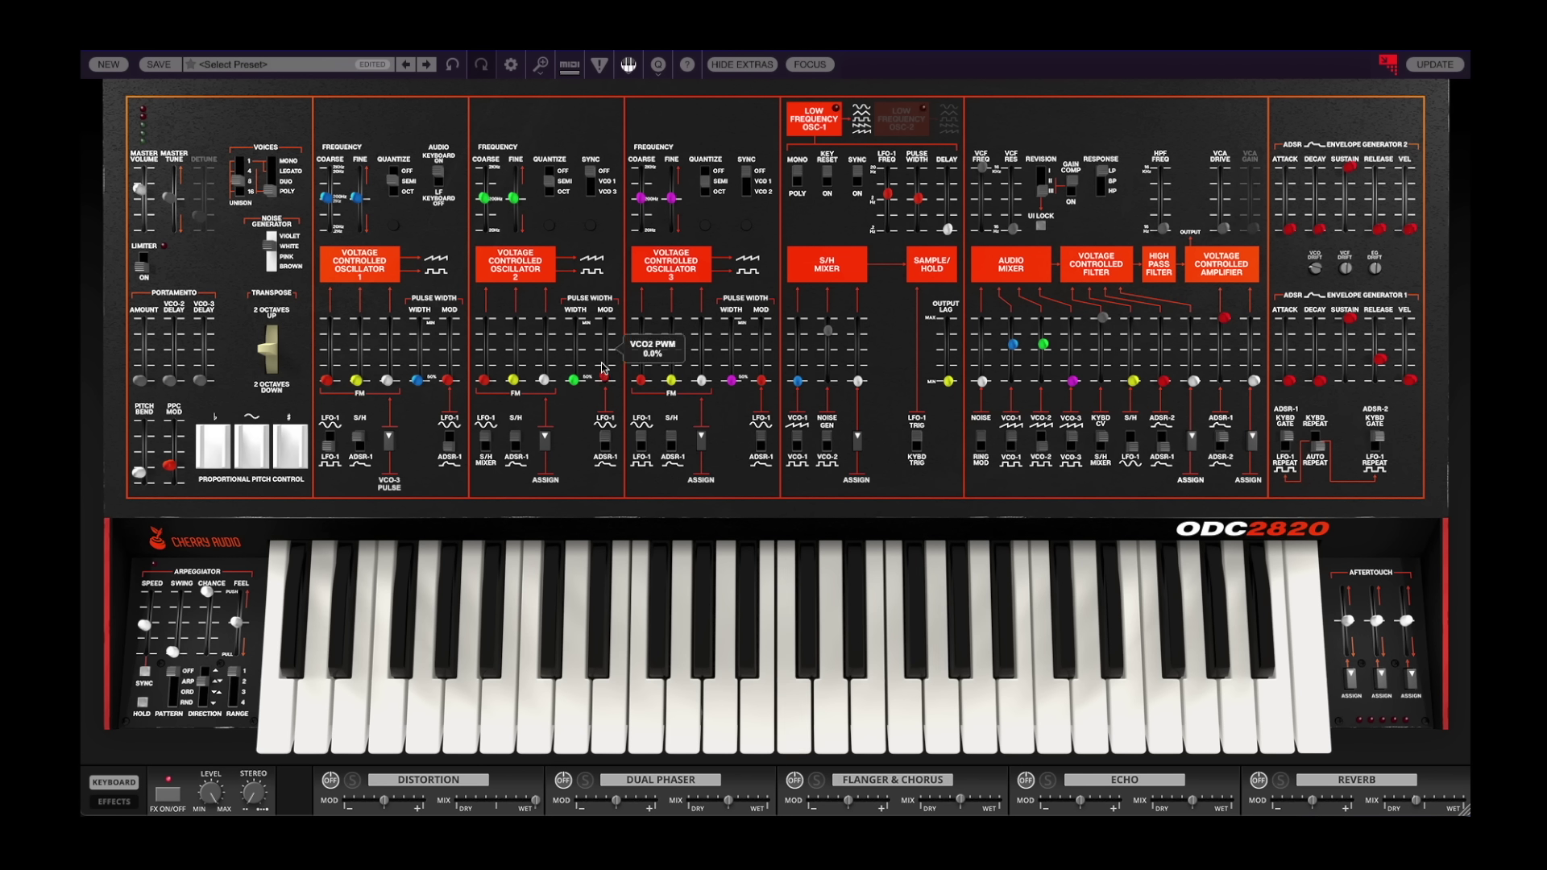
left_click_drag(605, 379, 606, 339)
mouse_move(643, 387)
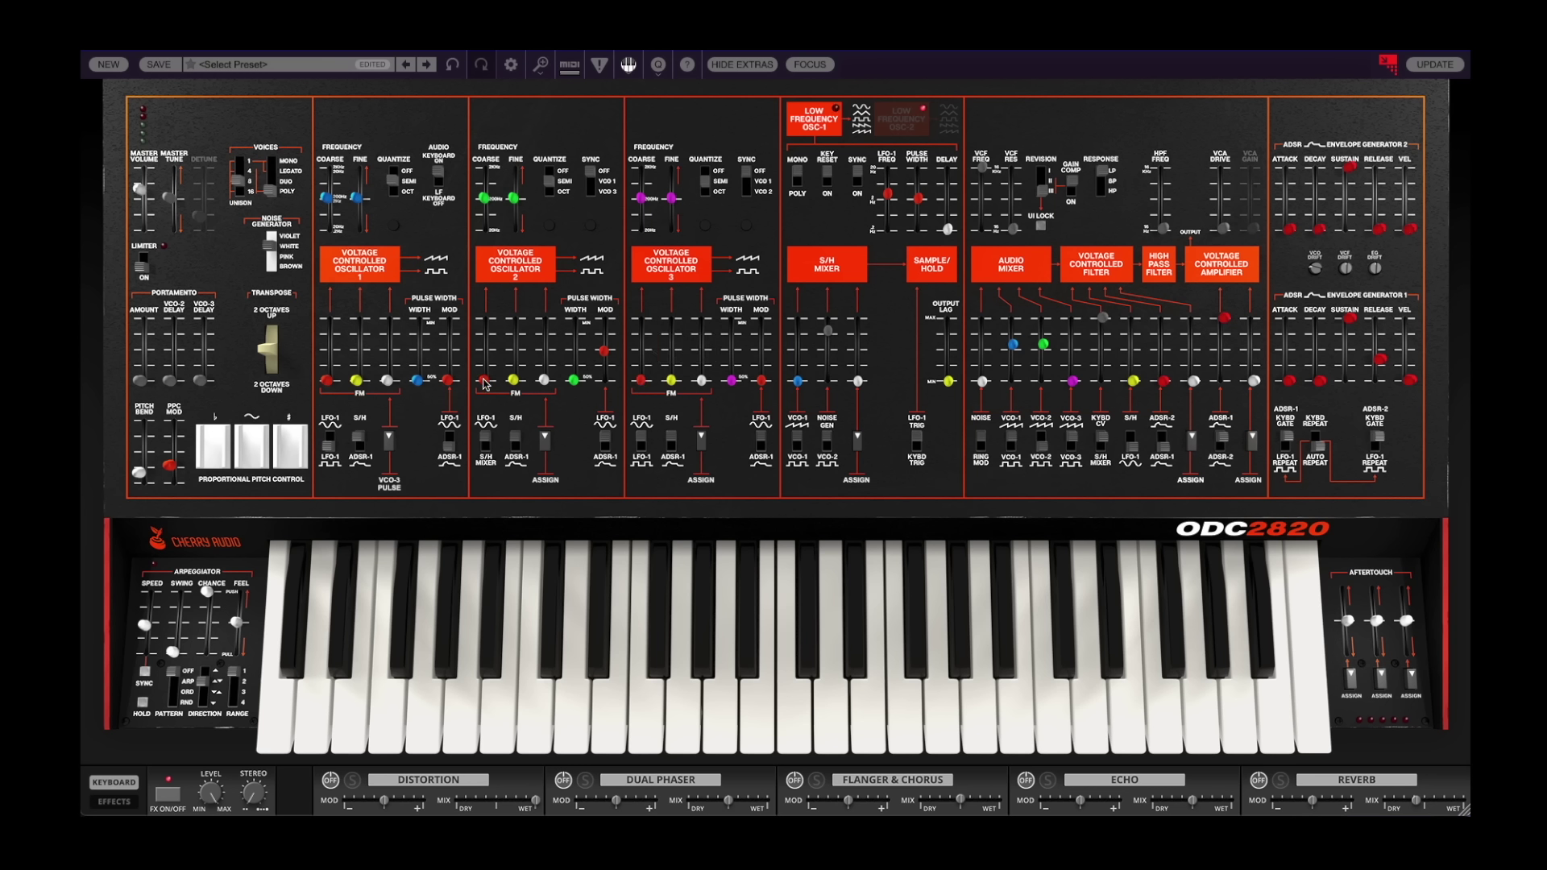
Try out VCO-2's frequency modulation from LFO-1 and from the sample-and-hold source at different amounts.
left_click_drag(485, 385, 490, 331)
mouse_move(486, 367)
left_click_drag(486, 366, 529, 276)
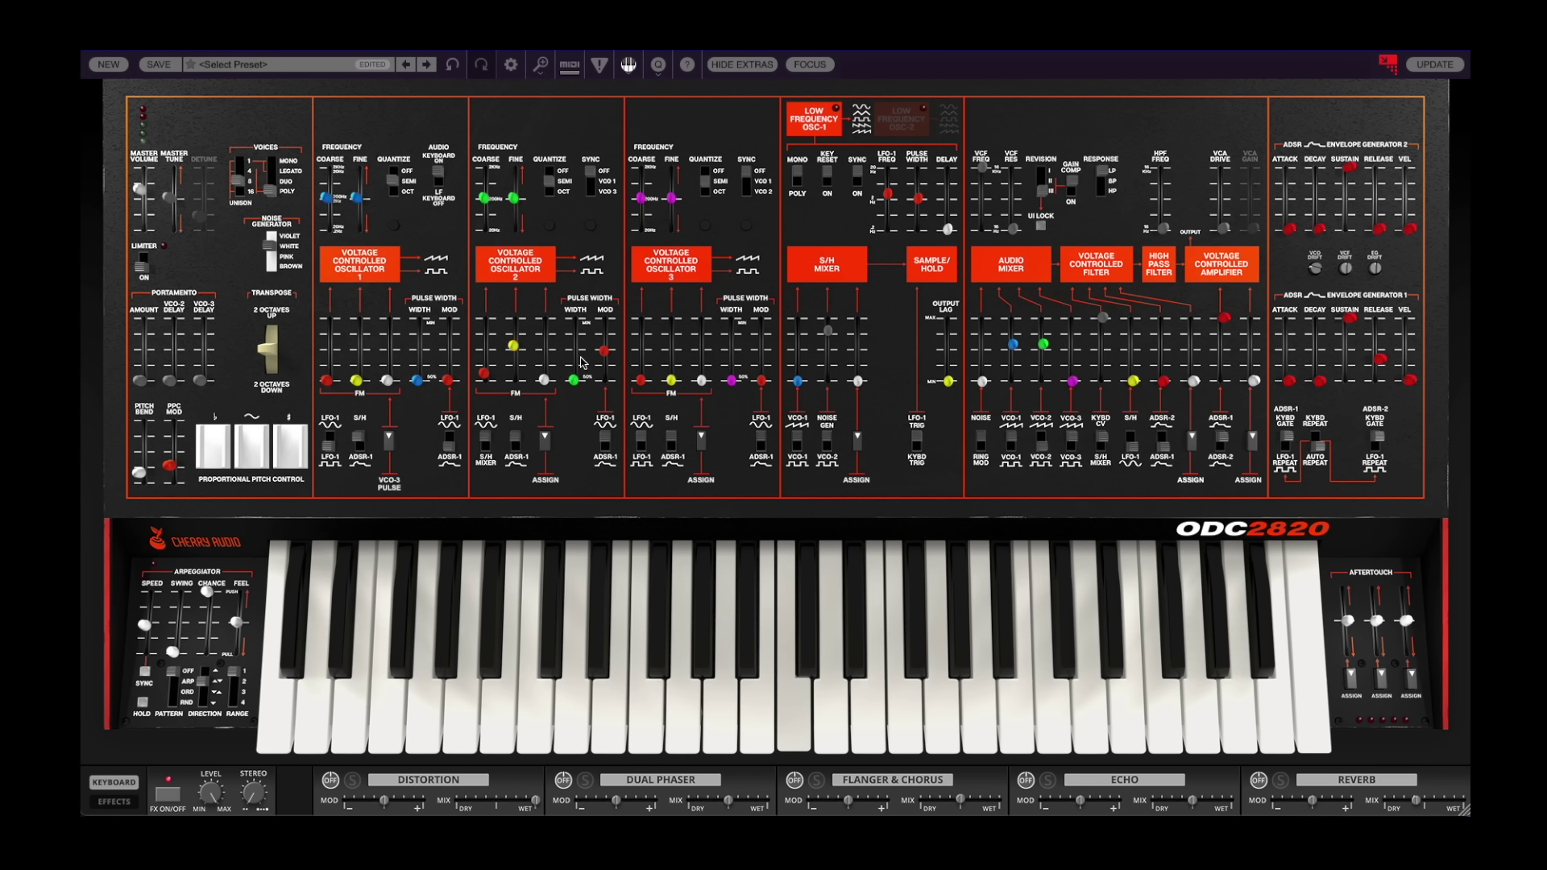
Assign VCO-1's sine wave as VCO-2's assignable FM source, and raise its FM amount.
left_click(545, 437)
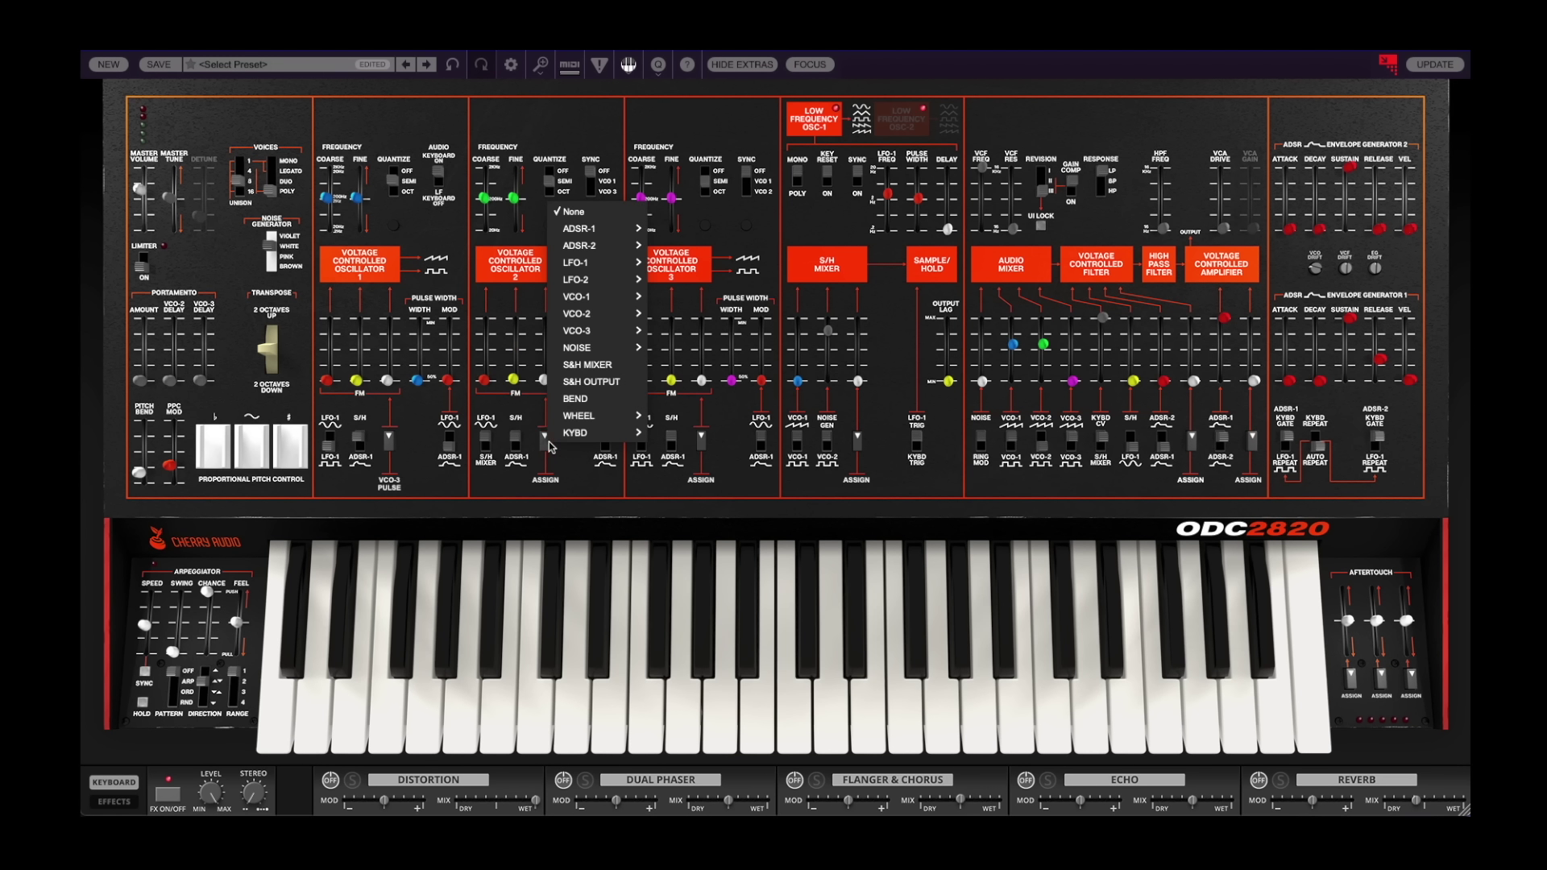
mouse_move(630, 299)
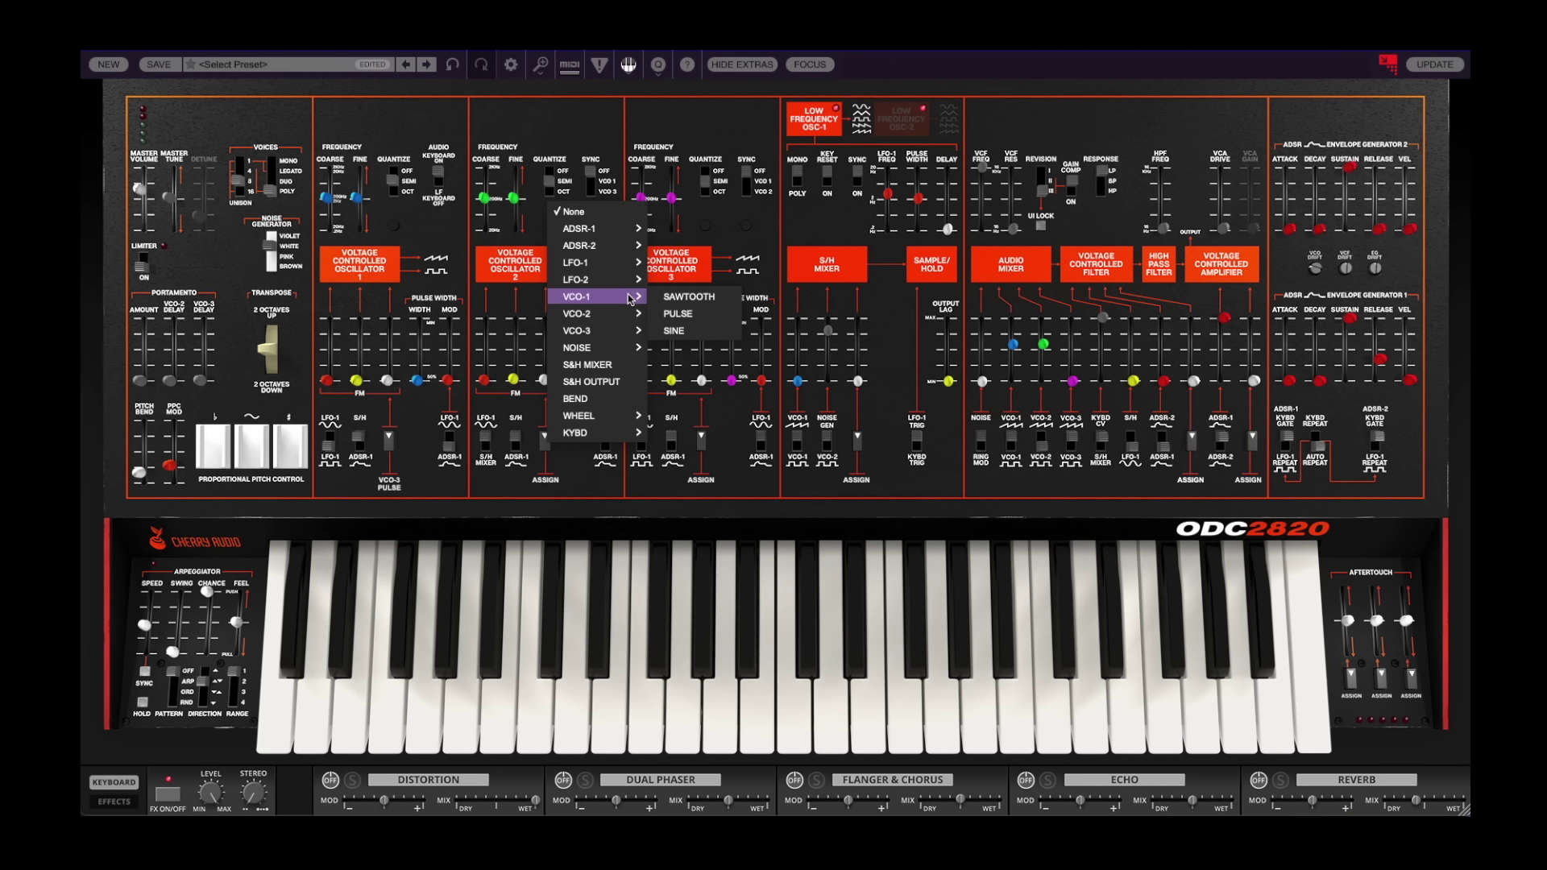
left_click(706, 331)
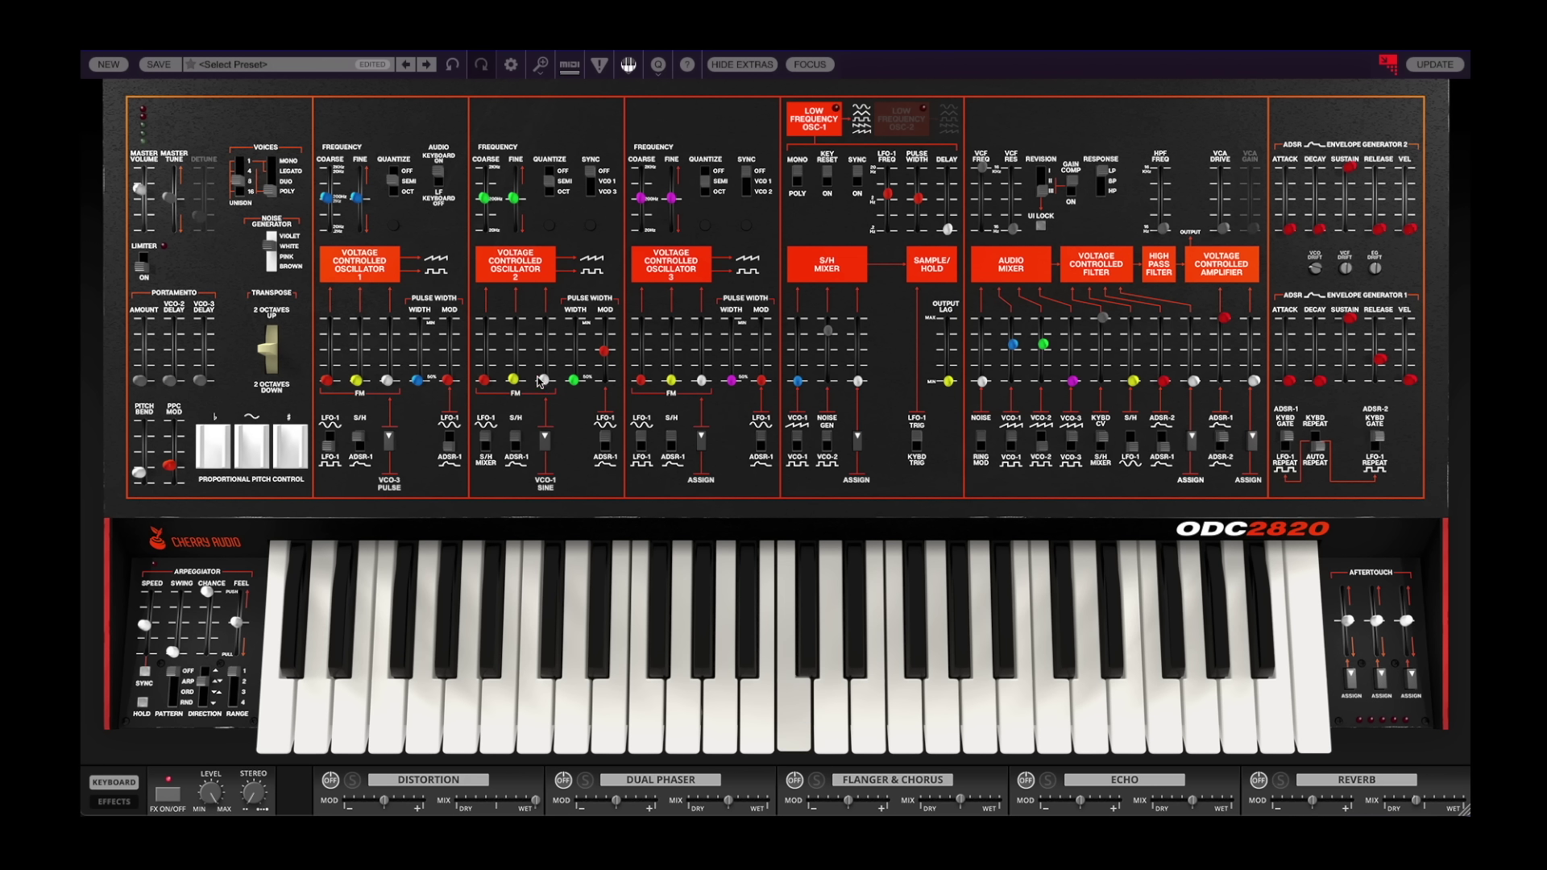
left_click_drag(544, 380, 563, 250)
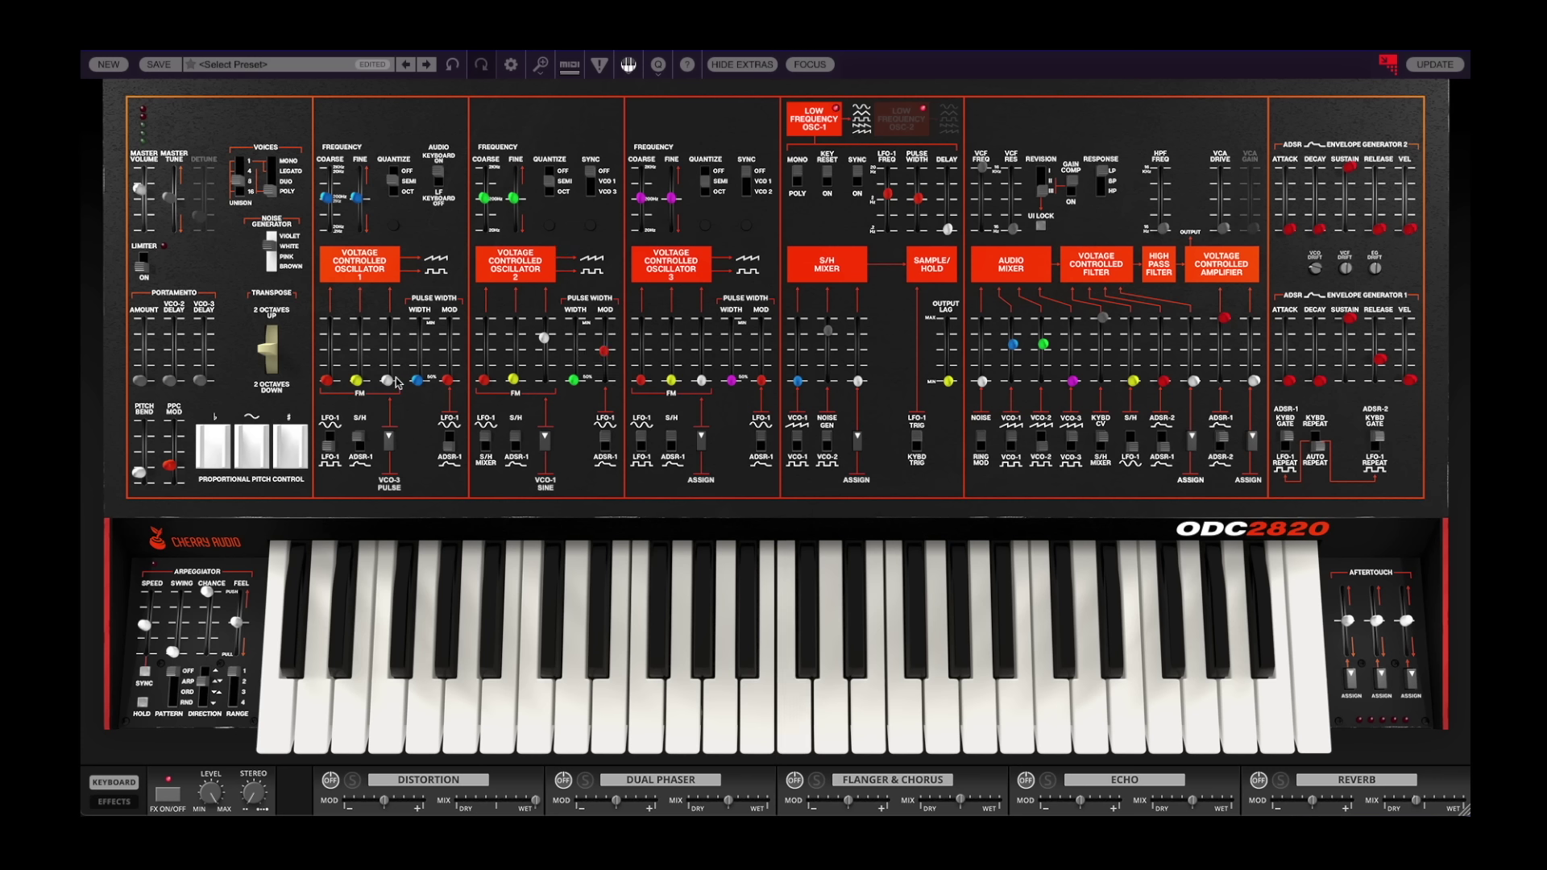
Assign VCO-2's sine wave as VCO-1's assignable FM source, and raise the FM amount to about 80.8%.
left_click(390, 439)
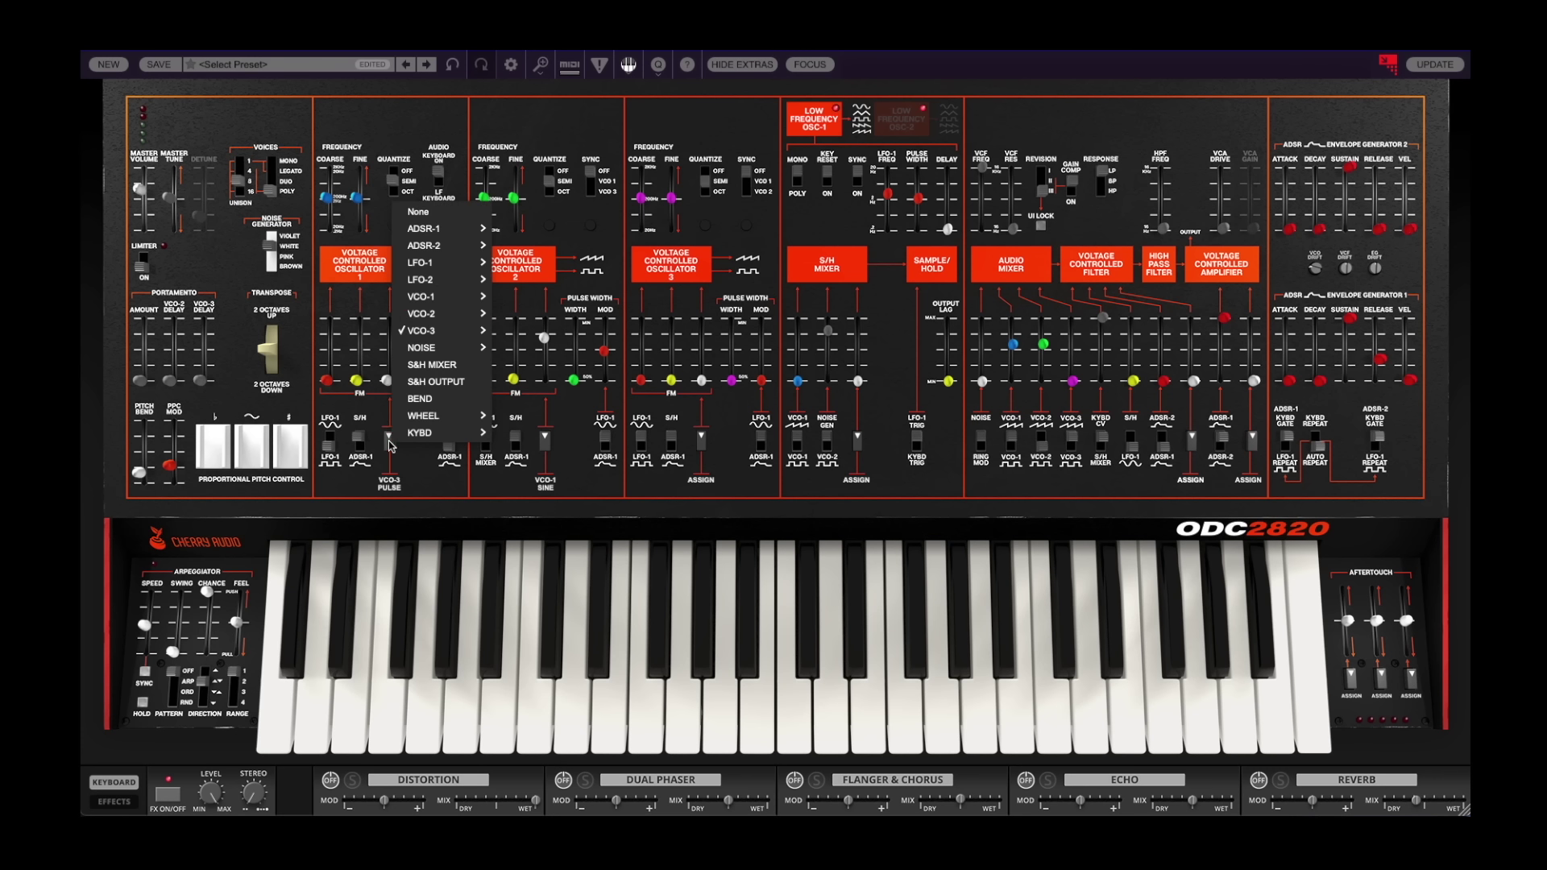
mouse_move(448, 348)
mouse_move(465, 316)
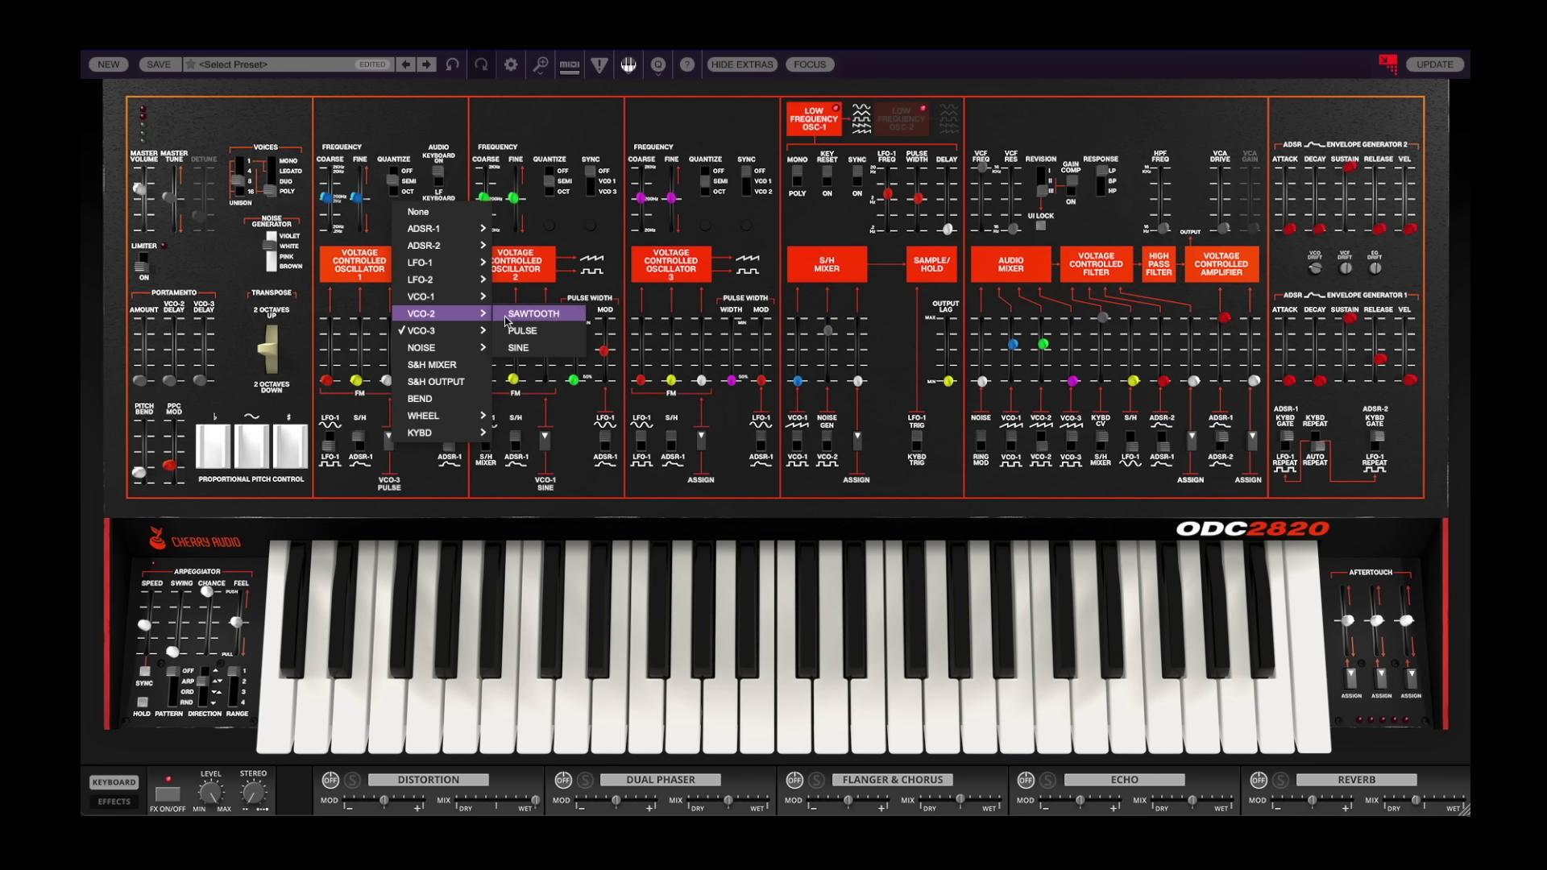
left_click(519, 348)
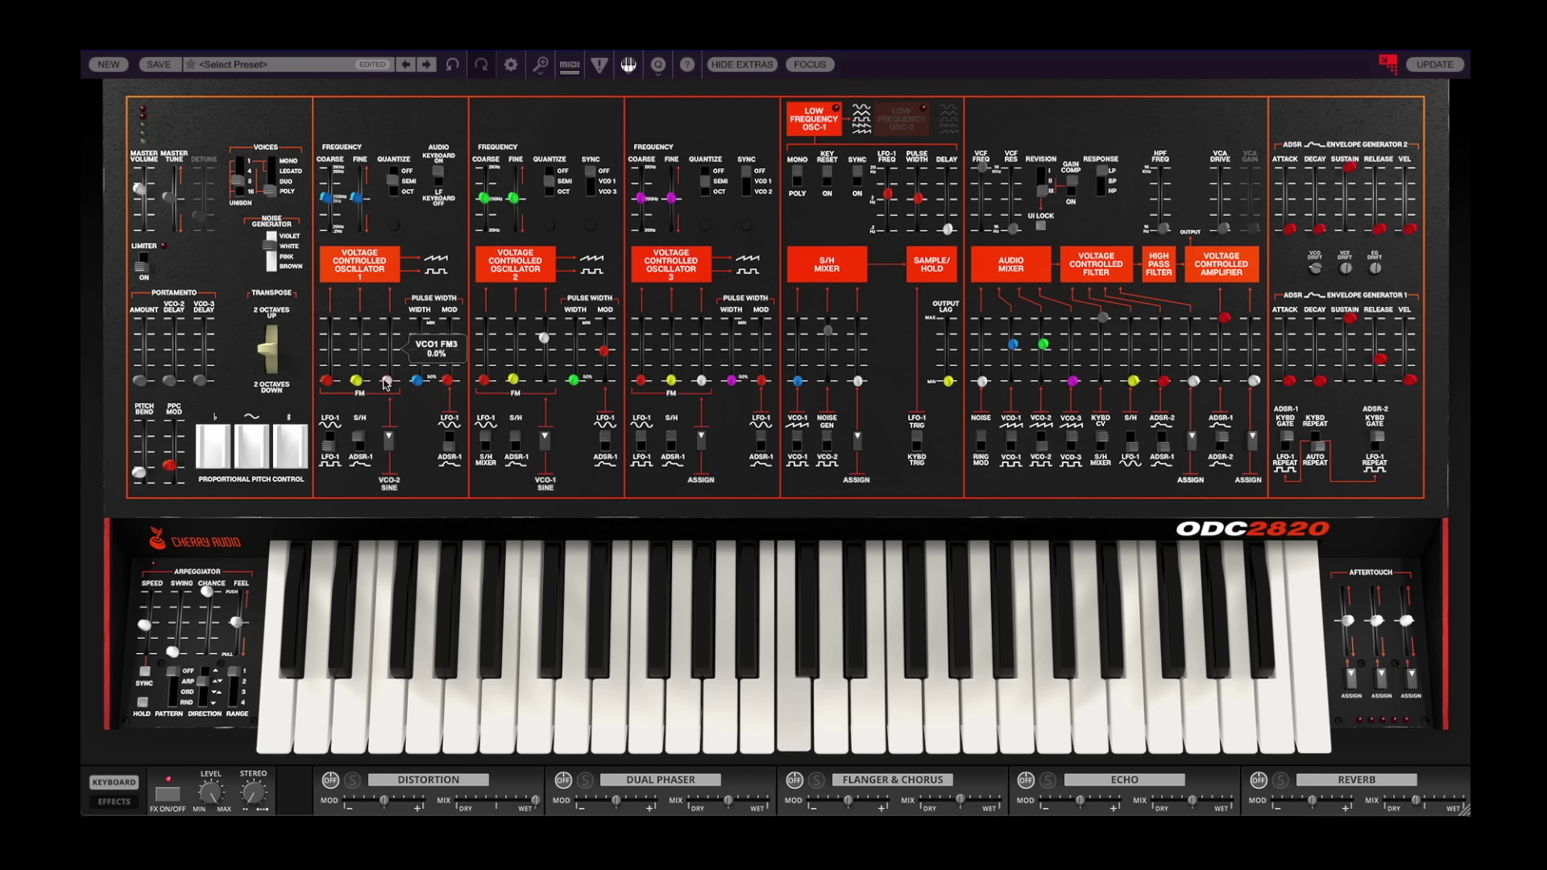
left_click_drag(385, 385, 406, 199)
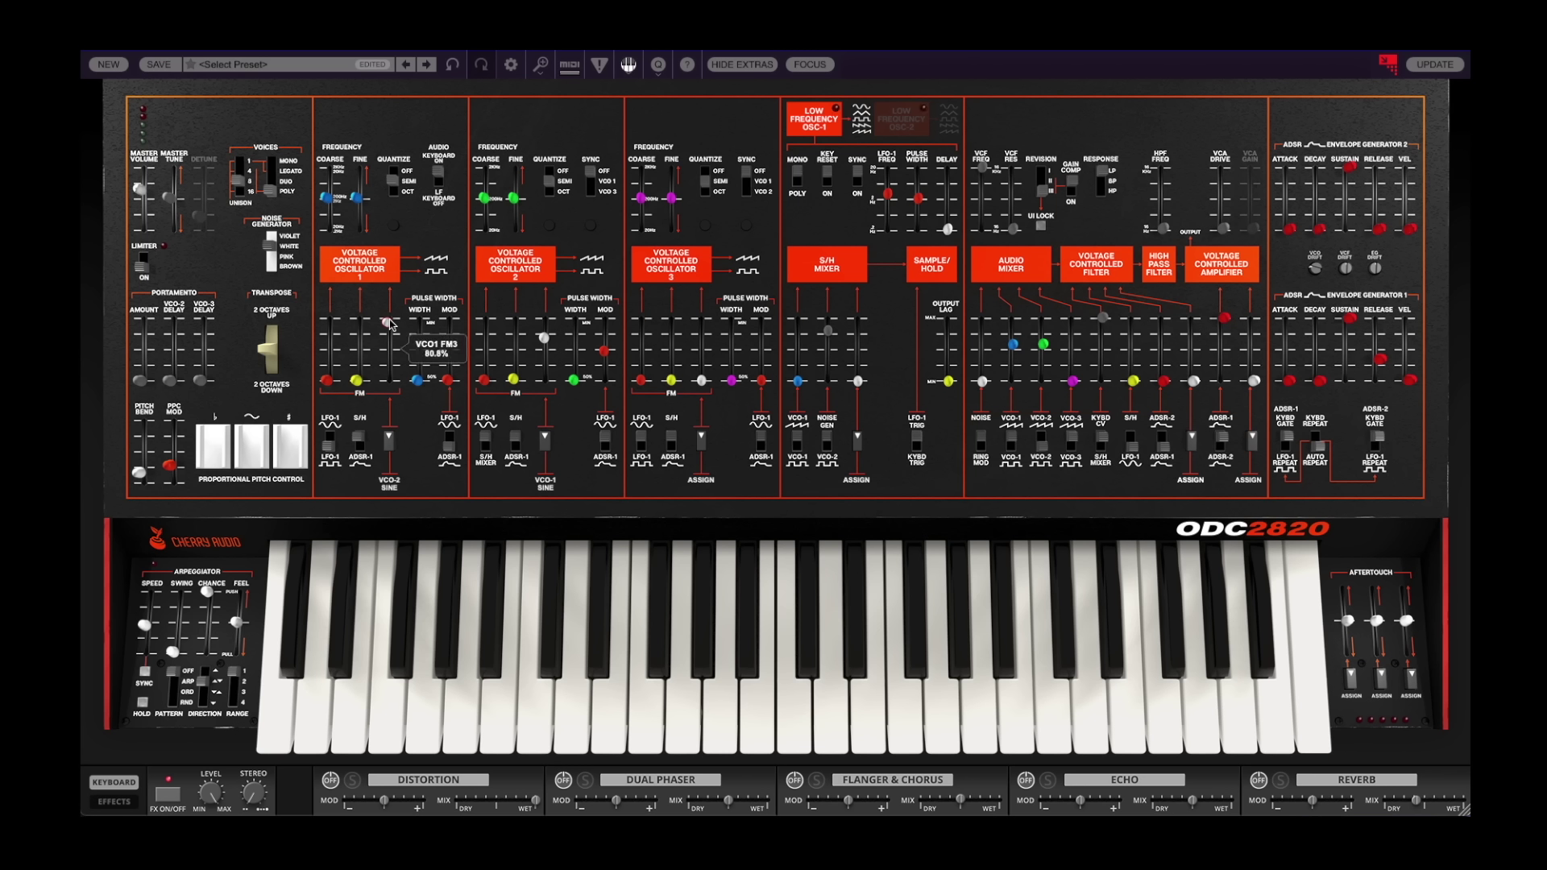
Sweep VCO-1's assignable FM amount down and up, and reset that amount on both VCO-1 and VCO-2 to zero.
left_click_drag(390, 320, 389, 441)
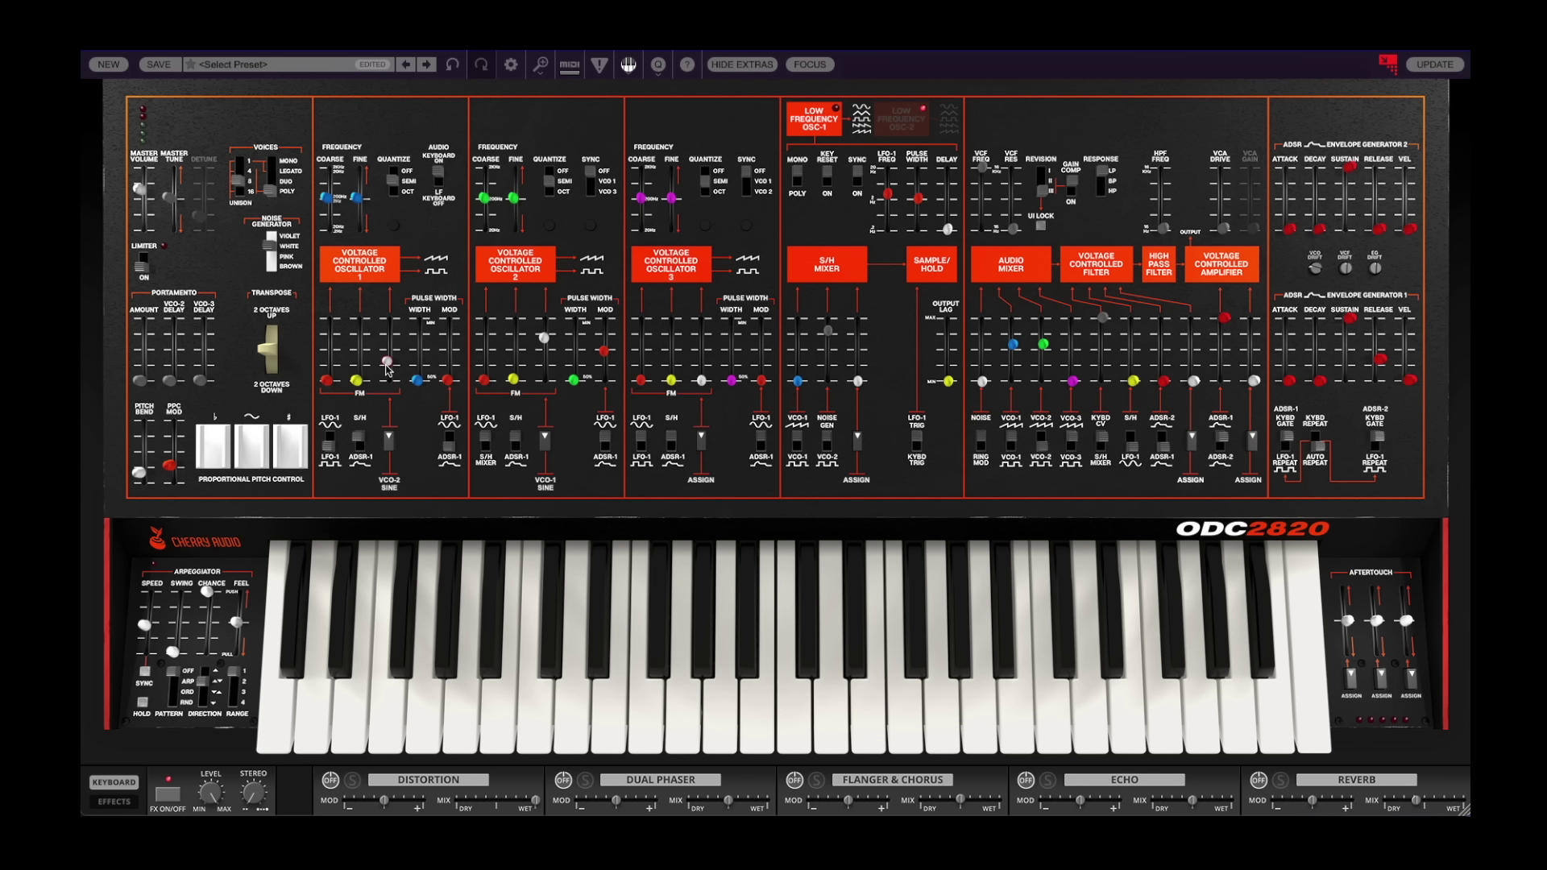
left_click_drag(388, 360, 392, 293)
double_click(388, 338)
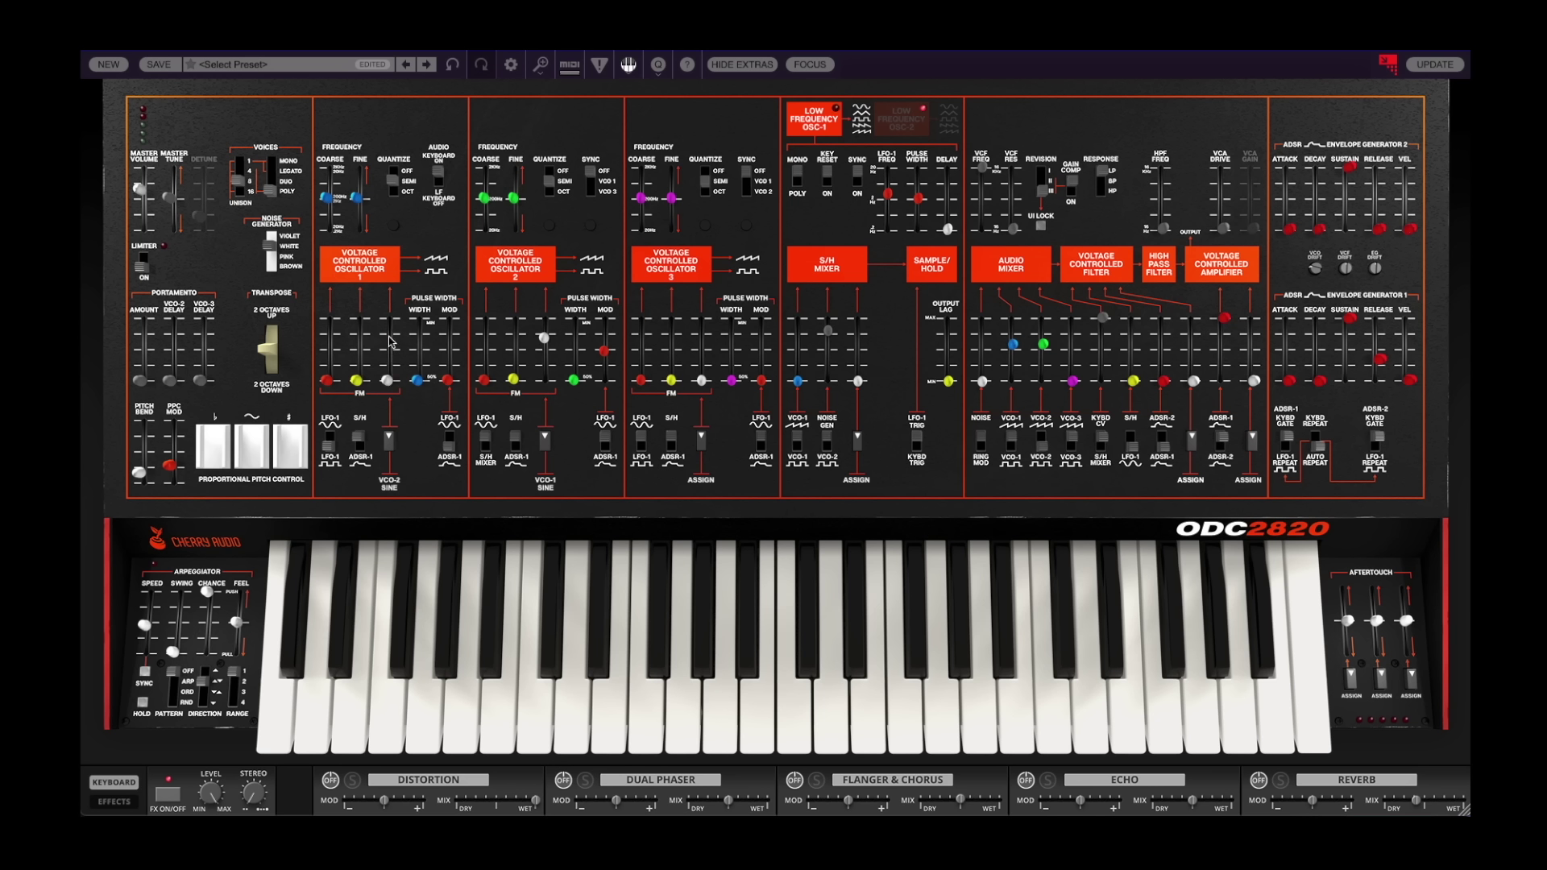
double_click(547, 346)
mouse_move(482, 199)
left_mouse_down()
mouse_move(489, 124)
mouse_move(484, 198)
left_mouse_up()
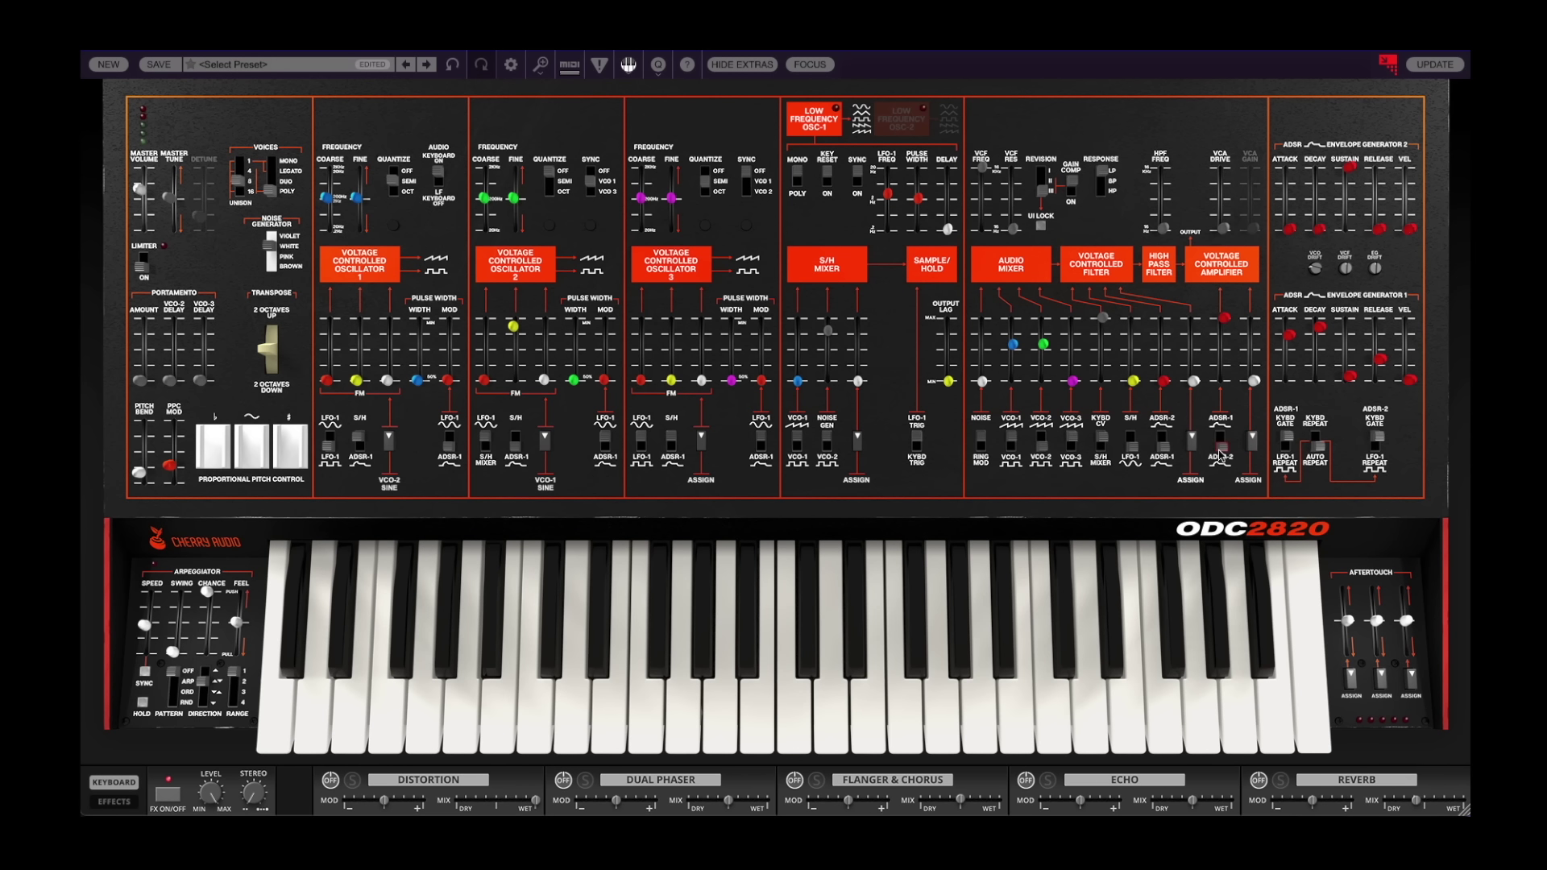
Lower ADSR-1's attack to minimum, and fade VCO-1 out in the audio mixer and back up to 23.1%.
left_click_drag(1290, 335, 1291, 380)
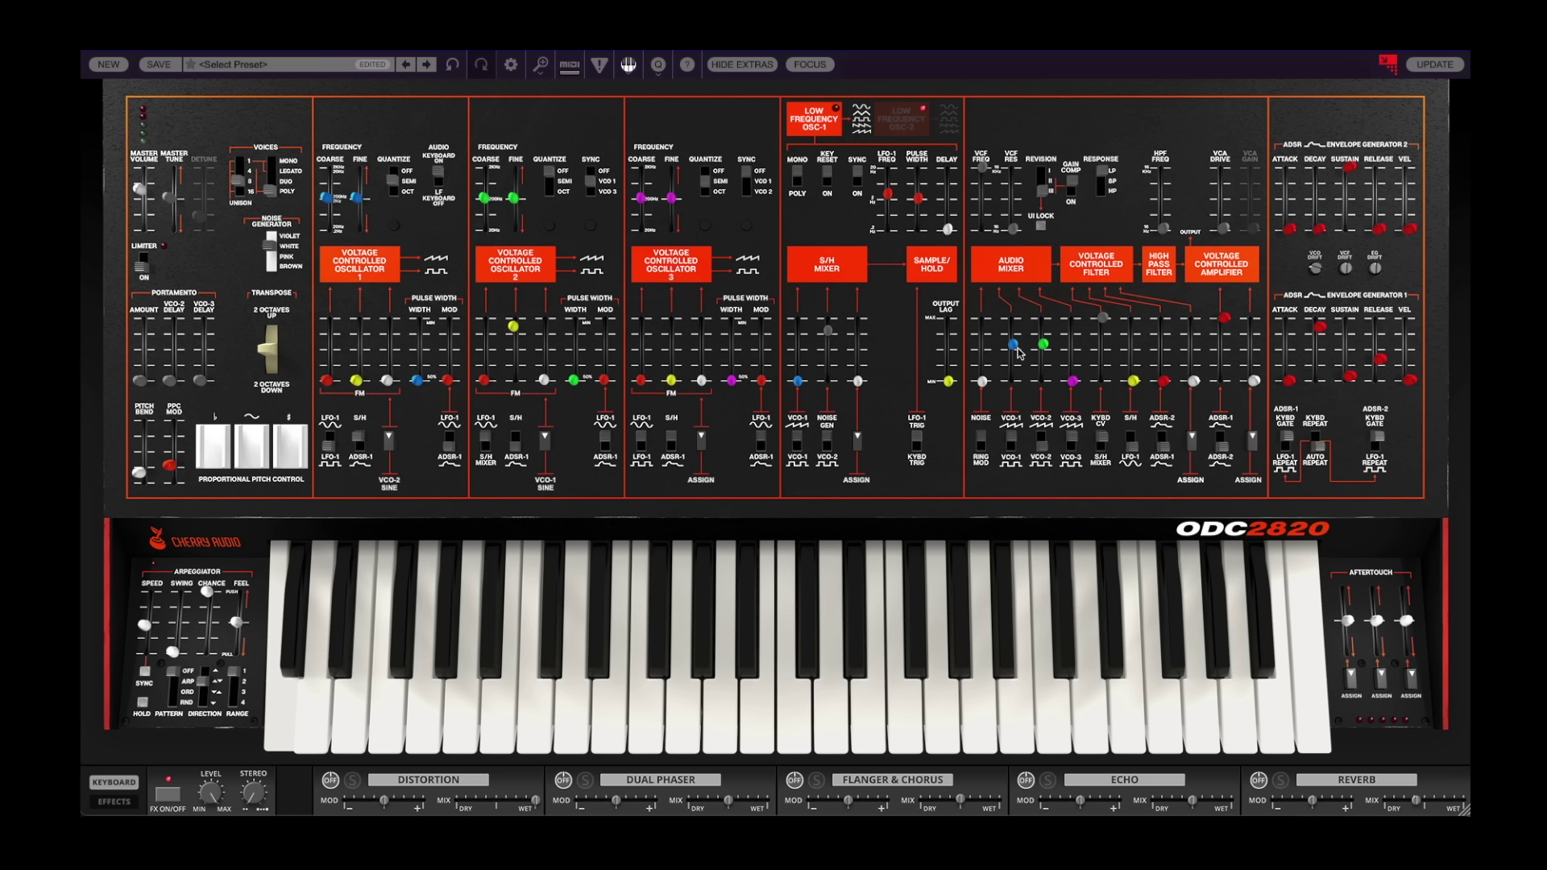
left_click_drag(1013, 345, 1003, 483)
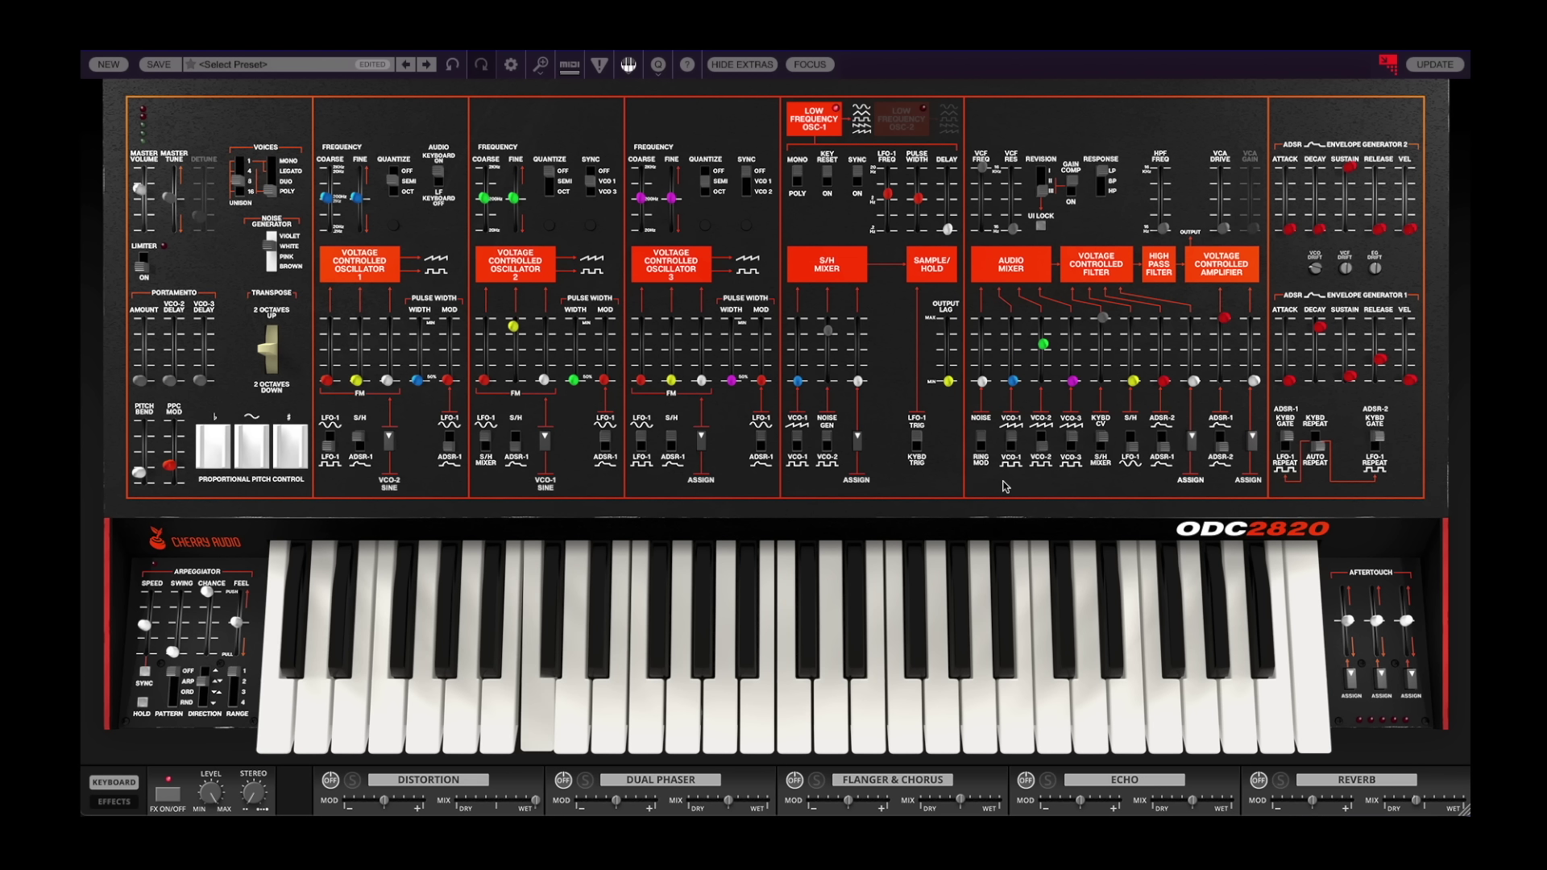
left_click_drag(1012, 380, 1022, 297)
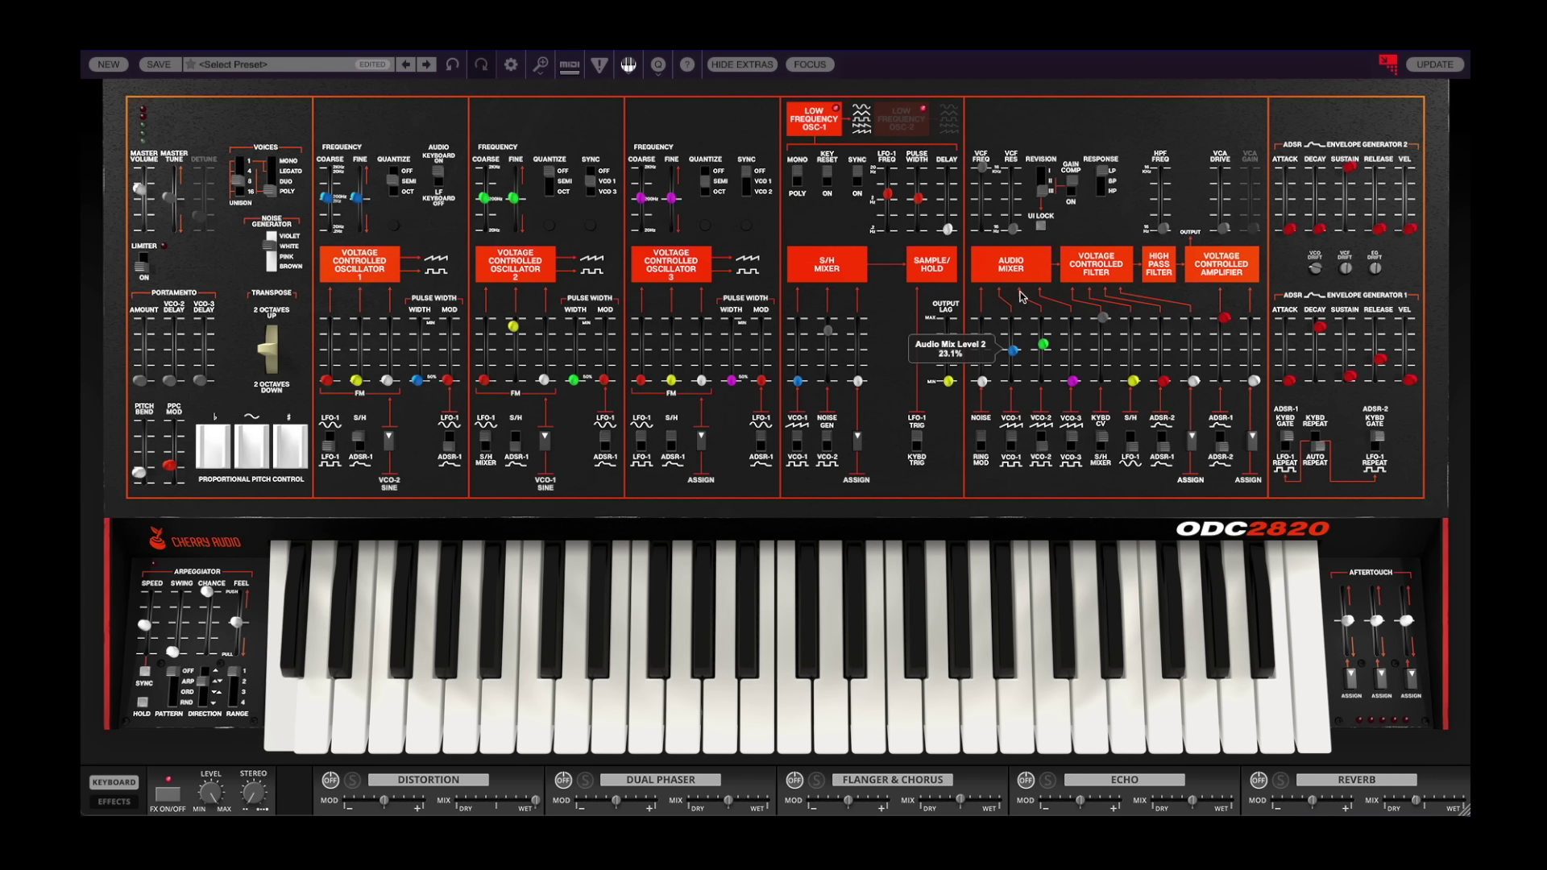
left_click_drag(1022, 296, 1022, 296)
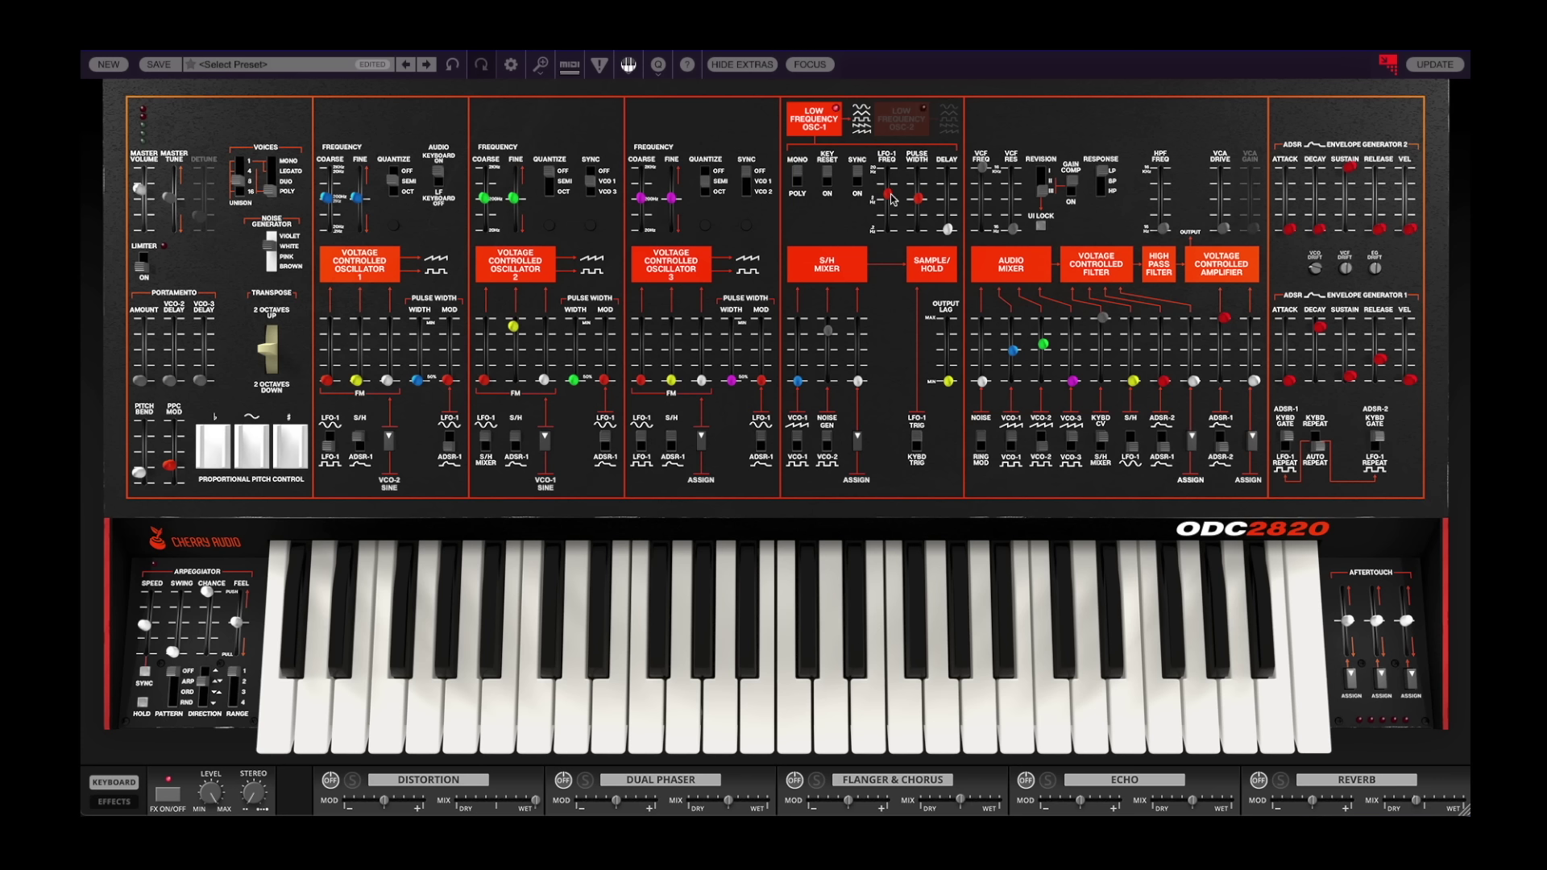
Set the LFO-1 rate to 6.40 Hz, and bring up the LFO-2 controls.
left_click_drag(892, 199, 891, 171)
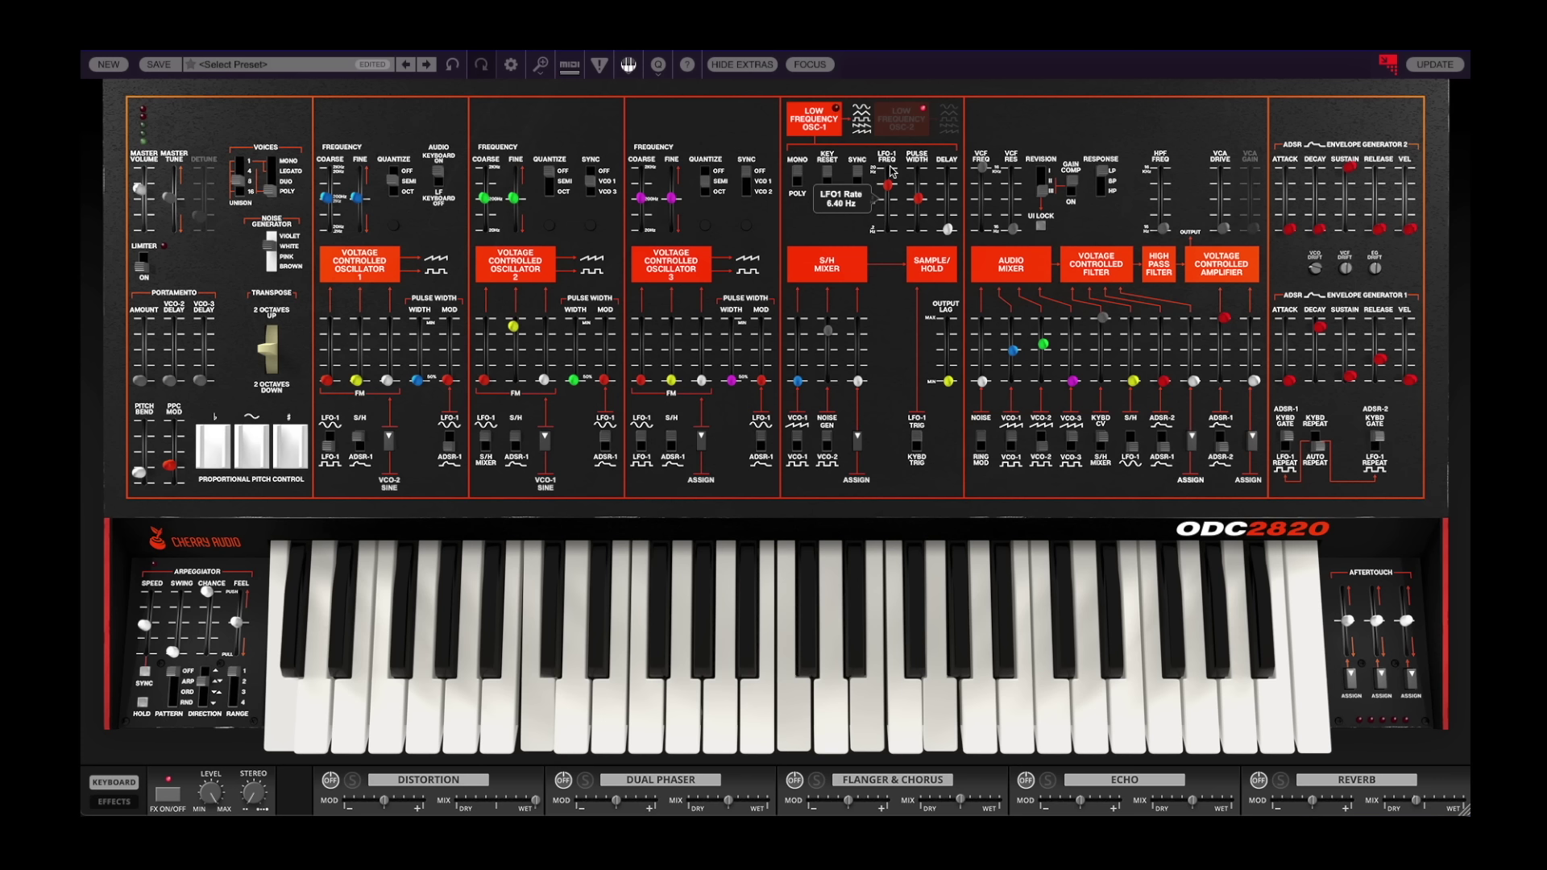
left_click(901, 119)
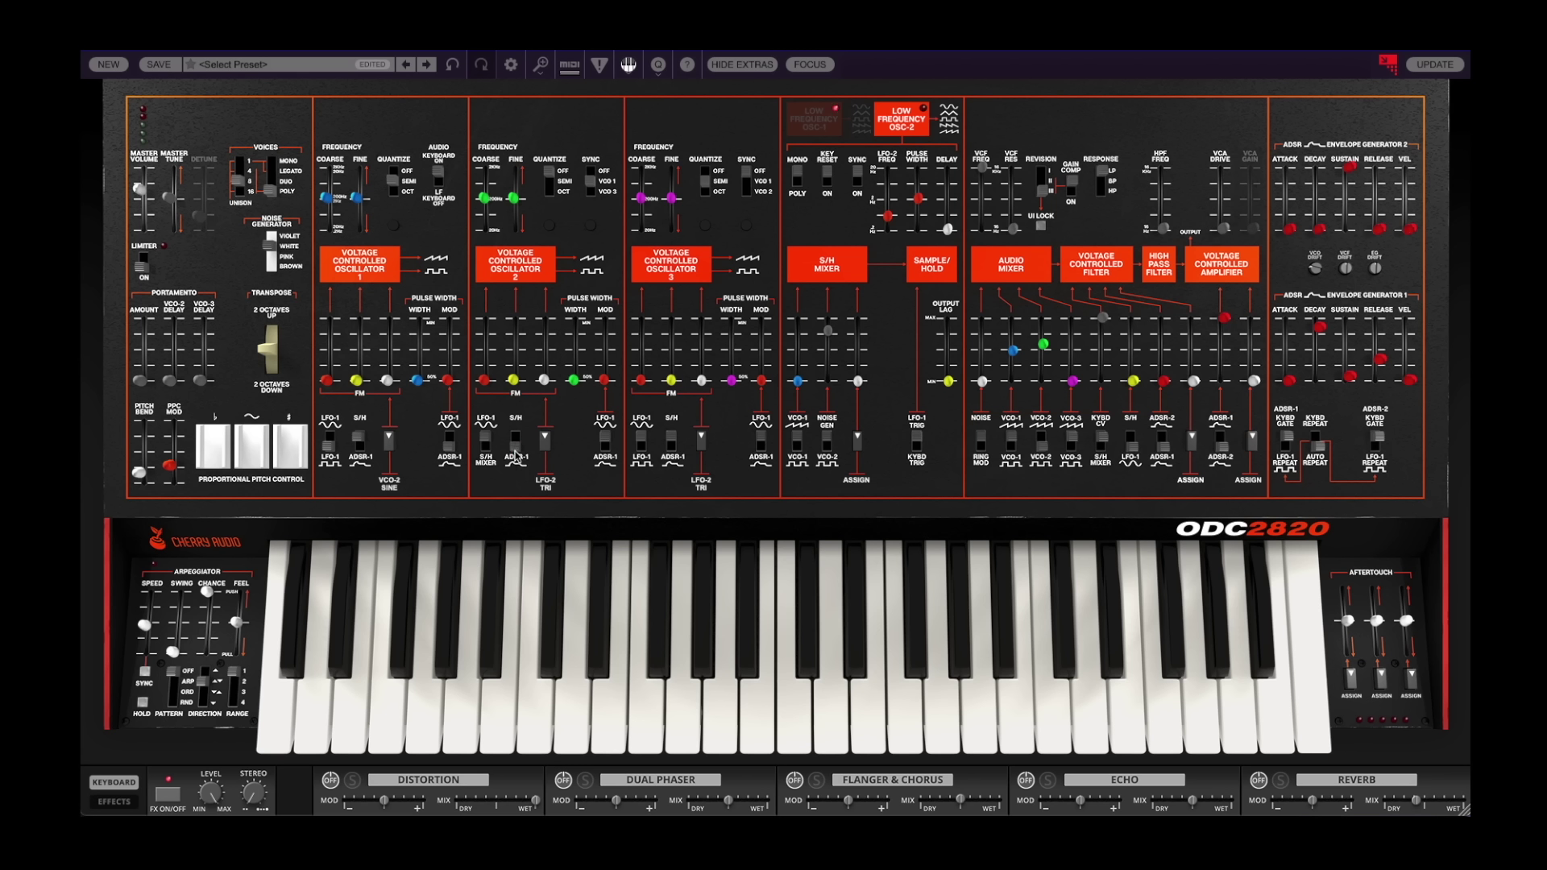
Lengthen ADSR-1's attack and shorten its decay, and sweep LFO-1's rate down and back up.
left_click_drag(1289, 379, 1288, 332)
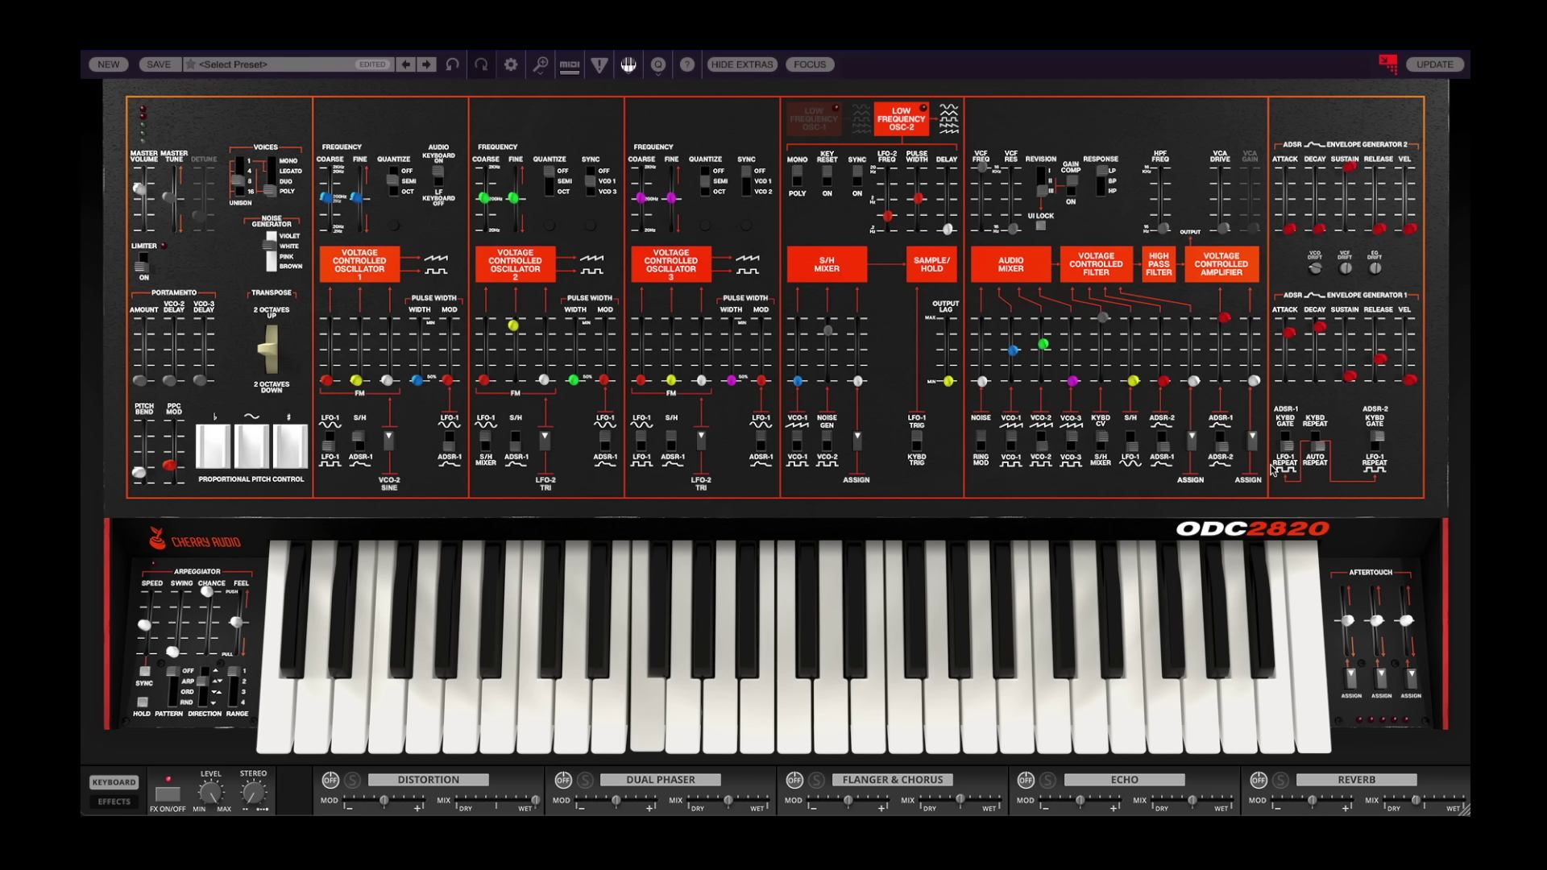
left_click(822, 131)
left_click_drag(890, 191, 880, 295)
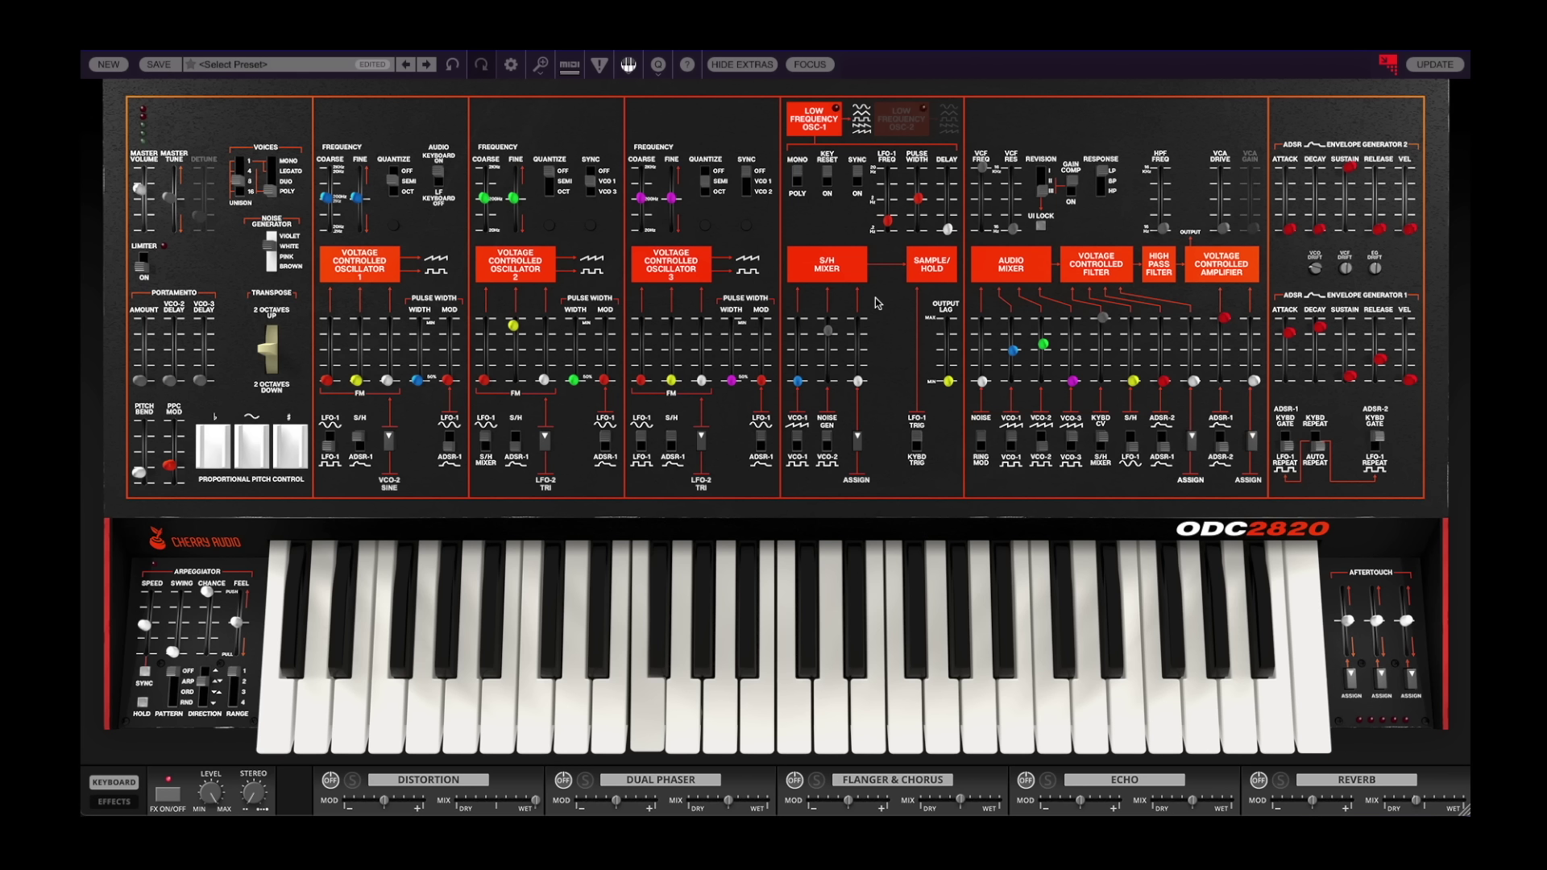
left_click_drag(890, 225, 890, 187)
left_click_drag(1319, 326, 1321, 358)
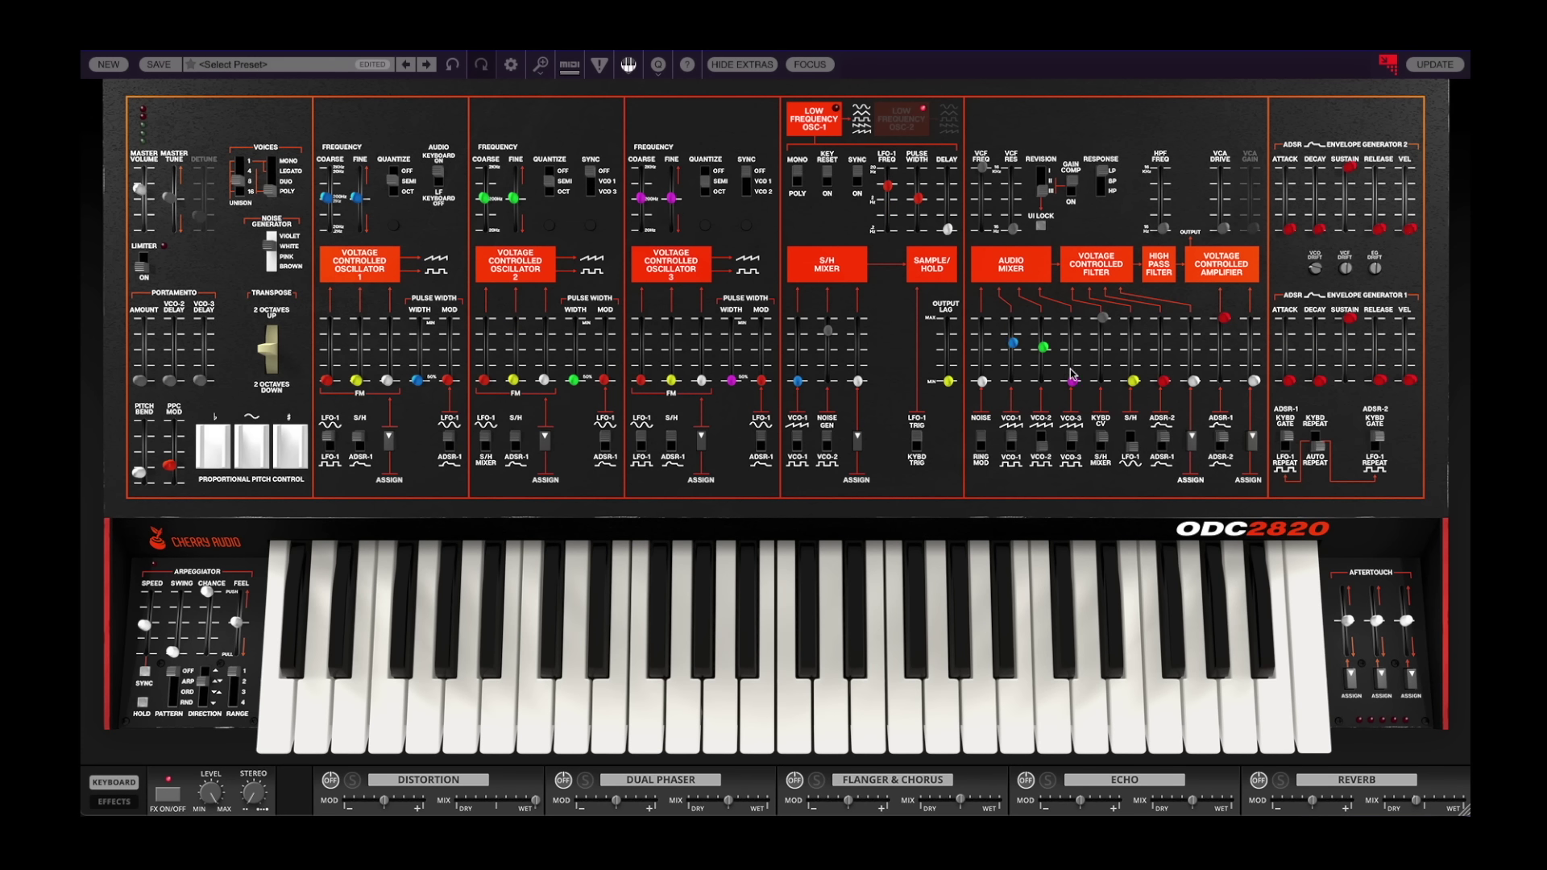
Bring VCO-3 up to 23.1% in the audio mixer, and detune it slightly with its fine tune.
left_click_drag(1072, 374, 1078, 316)
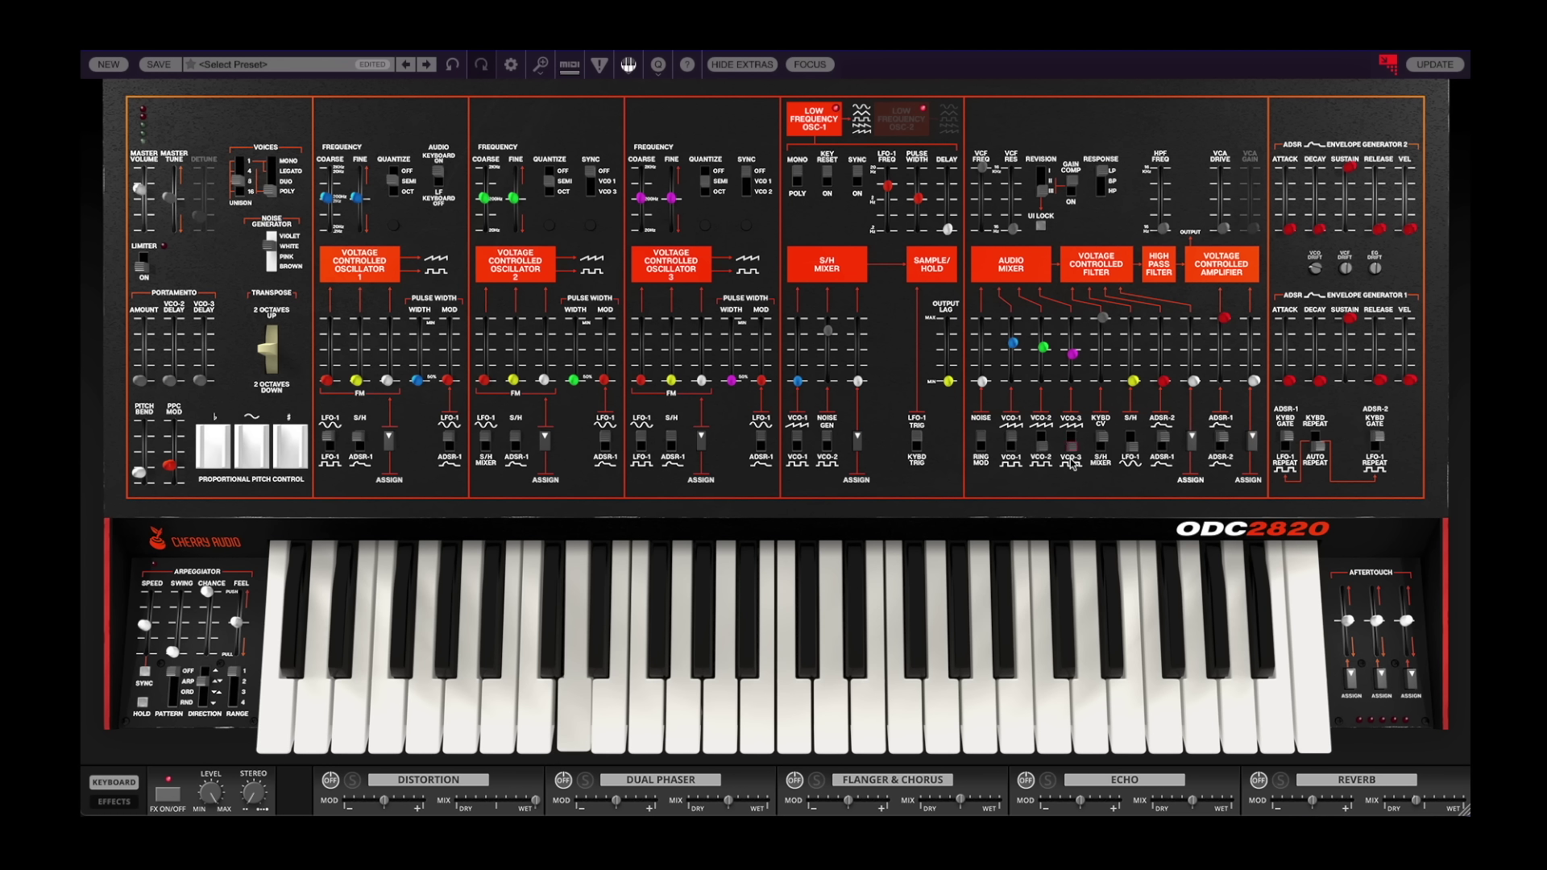
mouse_move(1074, 352)
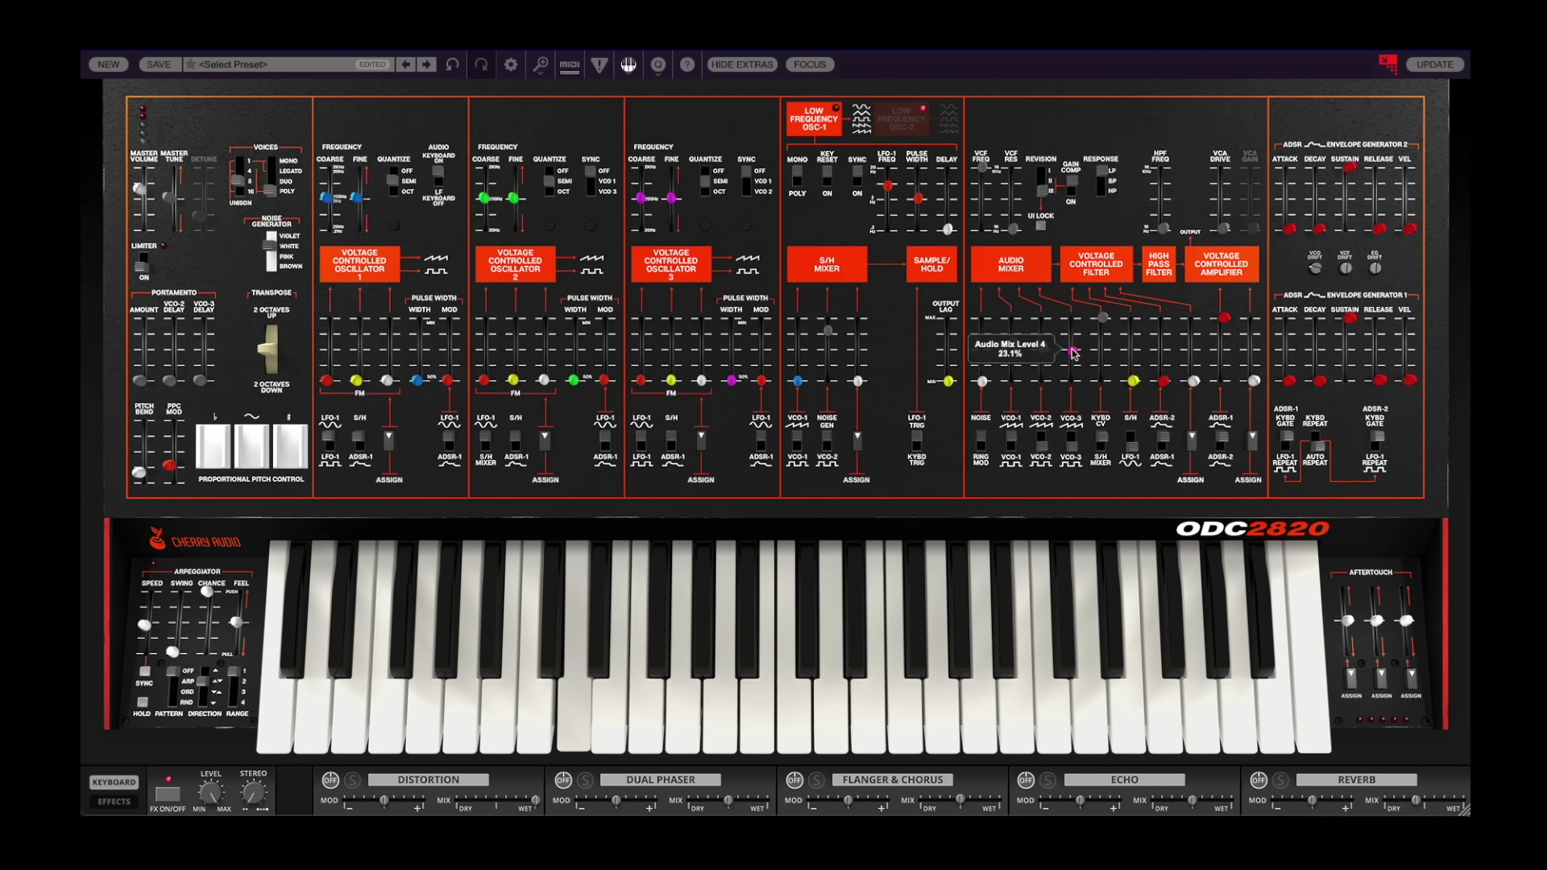
mouse_move(669, 192)
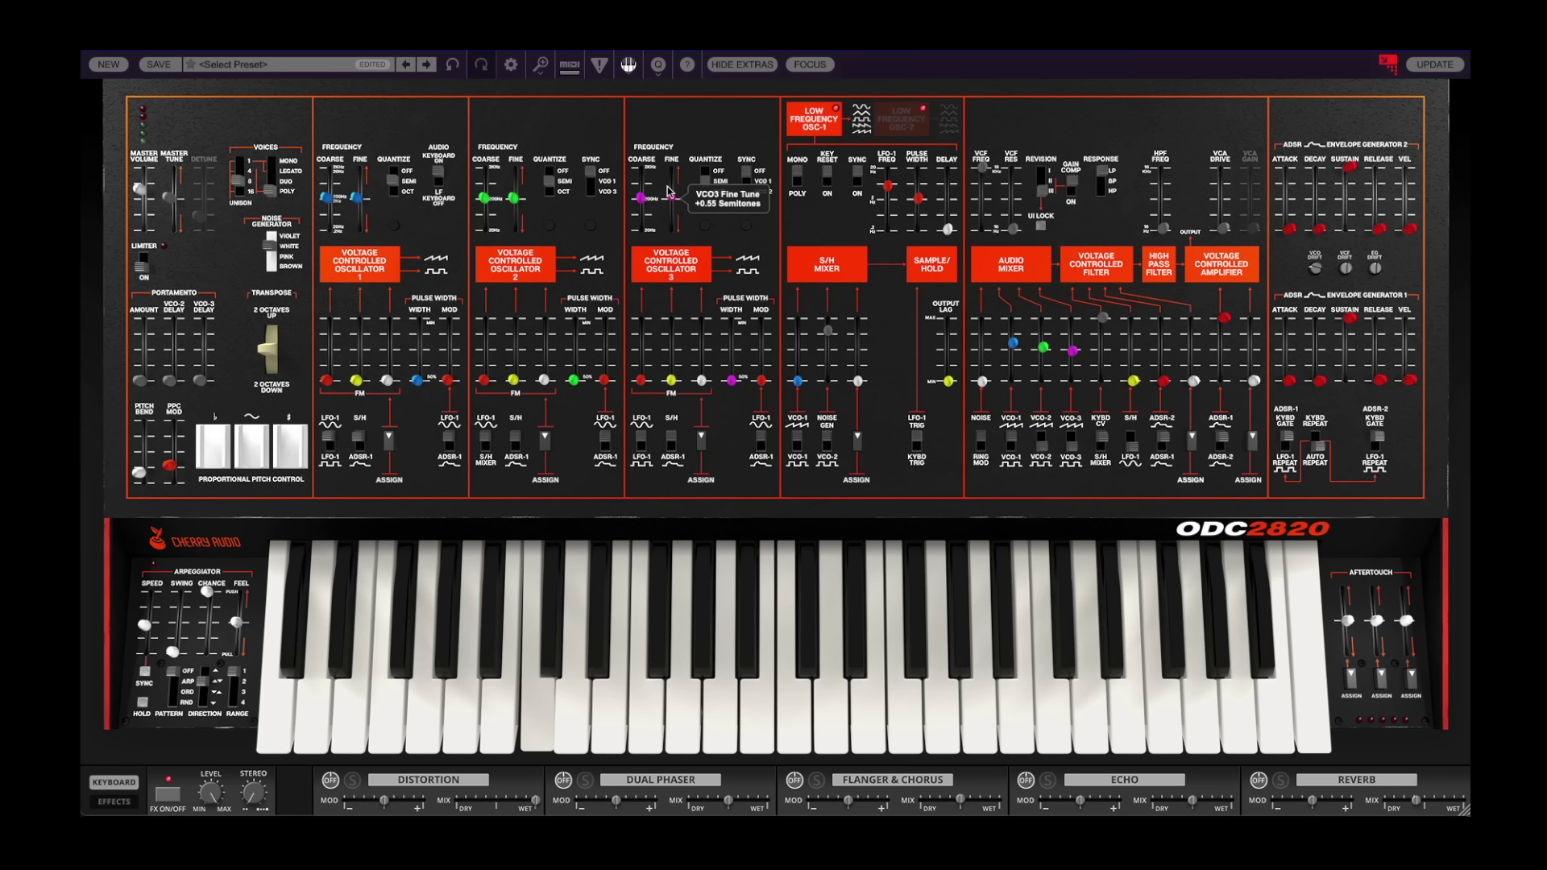
left_click_drag(669, 192, 670, 195)
mouse_move(514, 203)
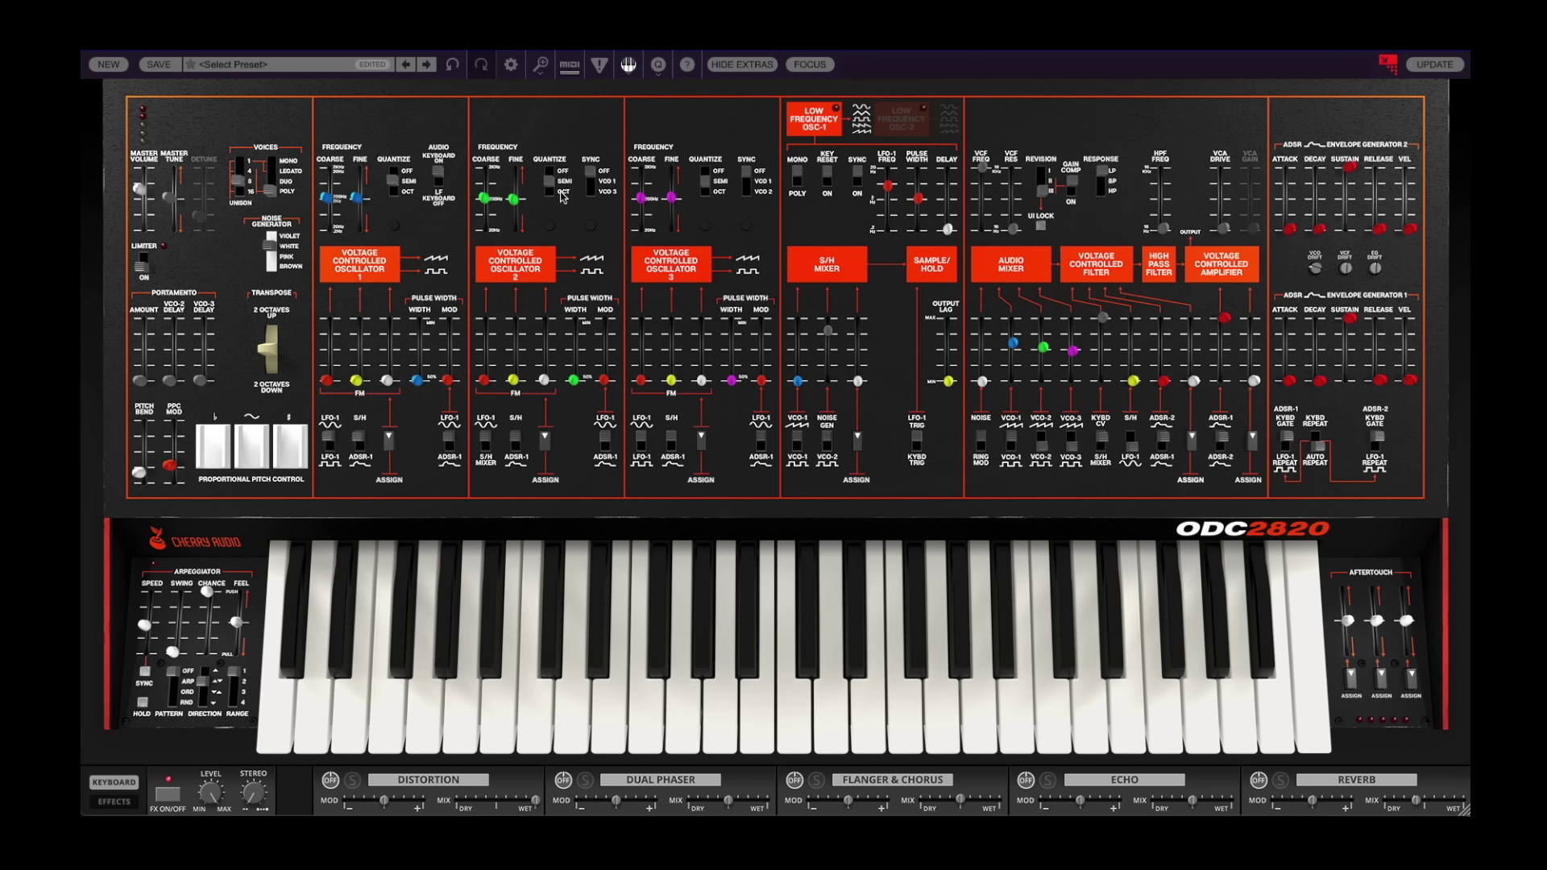
Sync VCO-2 to VCO 1 and VCO-3 to VCO 2, and sweep both oscillators' coarse tuning, ending VCO-2 at 261.60 Hz.
left_click_drag(598, 195, 591, 184)
left_click_drag(745, 176, 750, 201)
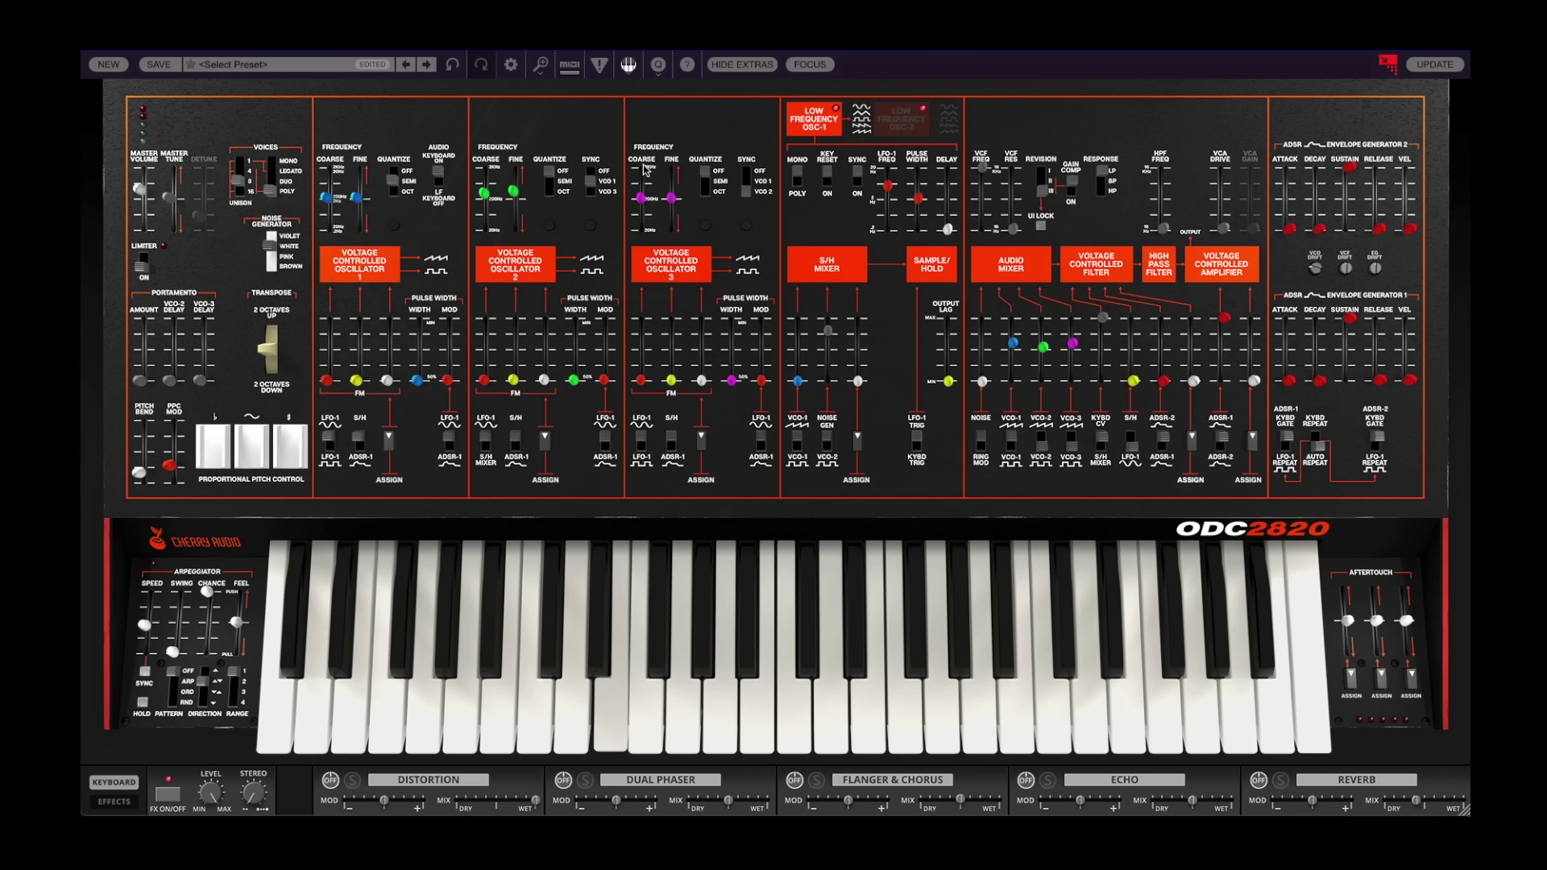
mouse_move(640, 200)
left_mouse_down()
mouse_move(647, 115)
mouse_move(651, 189)
left_mouse_up()
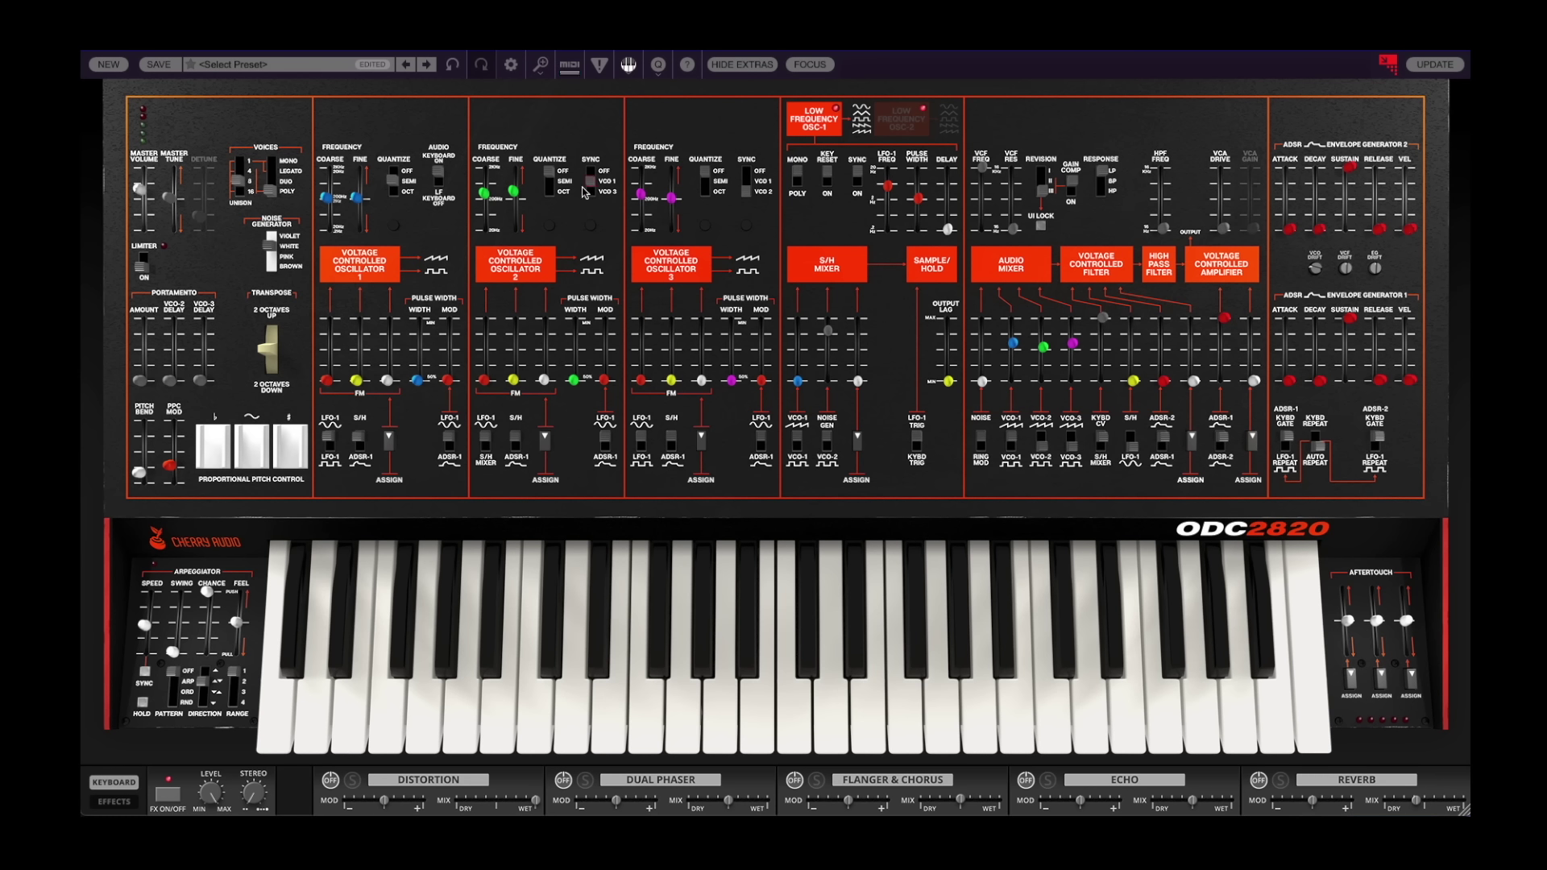
left_click_drag(484, 192, 492, 156)
left_click(639, 190)
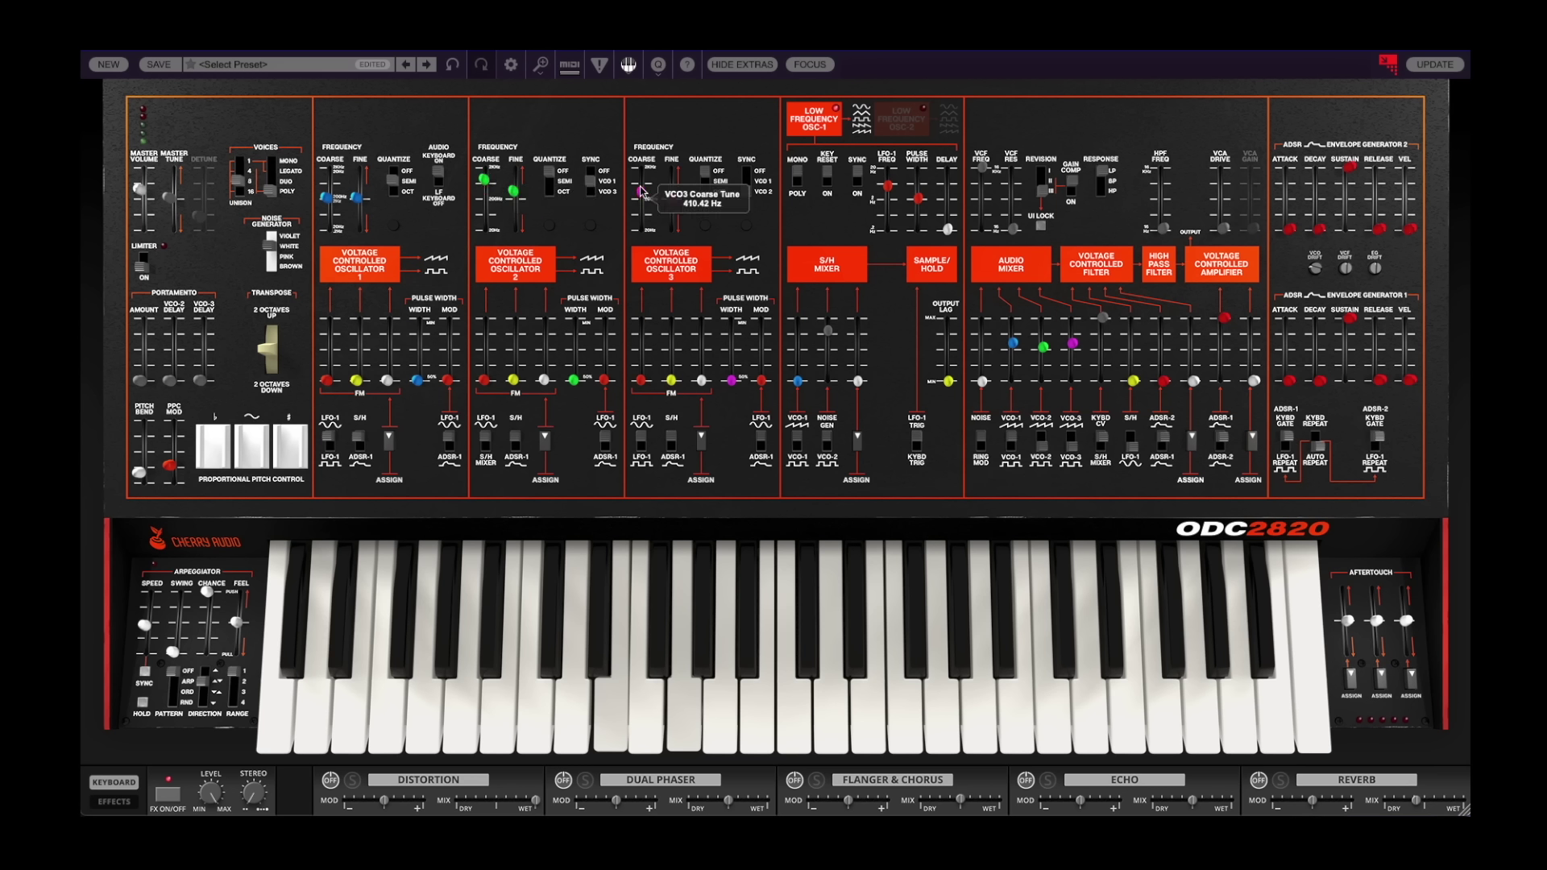
mouse_move(639, 190)
left_mouse_down()
mouse_move(652, 154)
mouse_move(643, 203)
mouse_move(644, 153)
mouse_move(642, 177)
left_mouse_up()
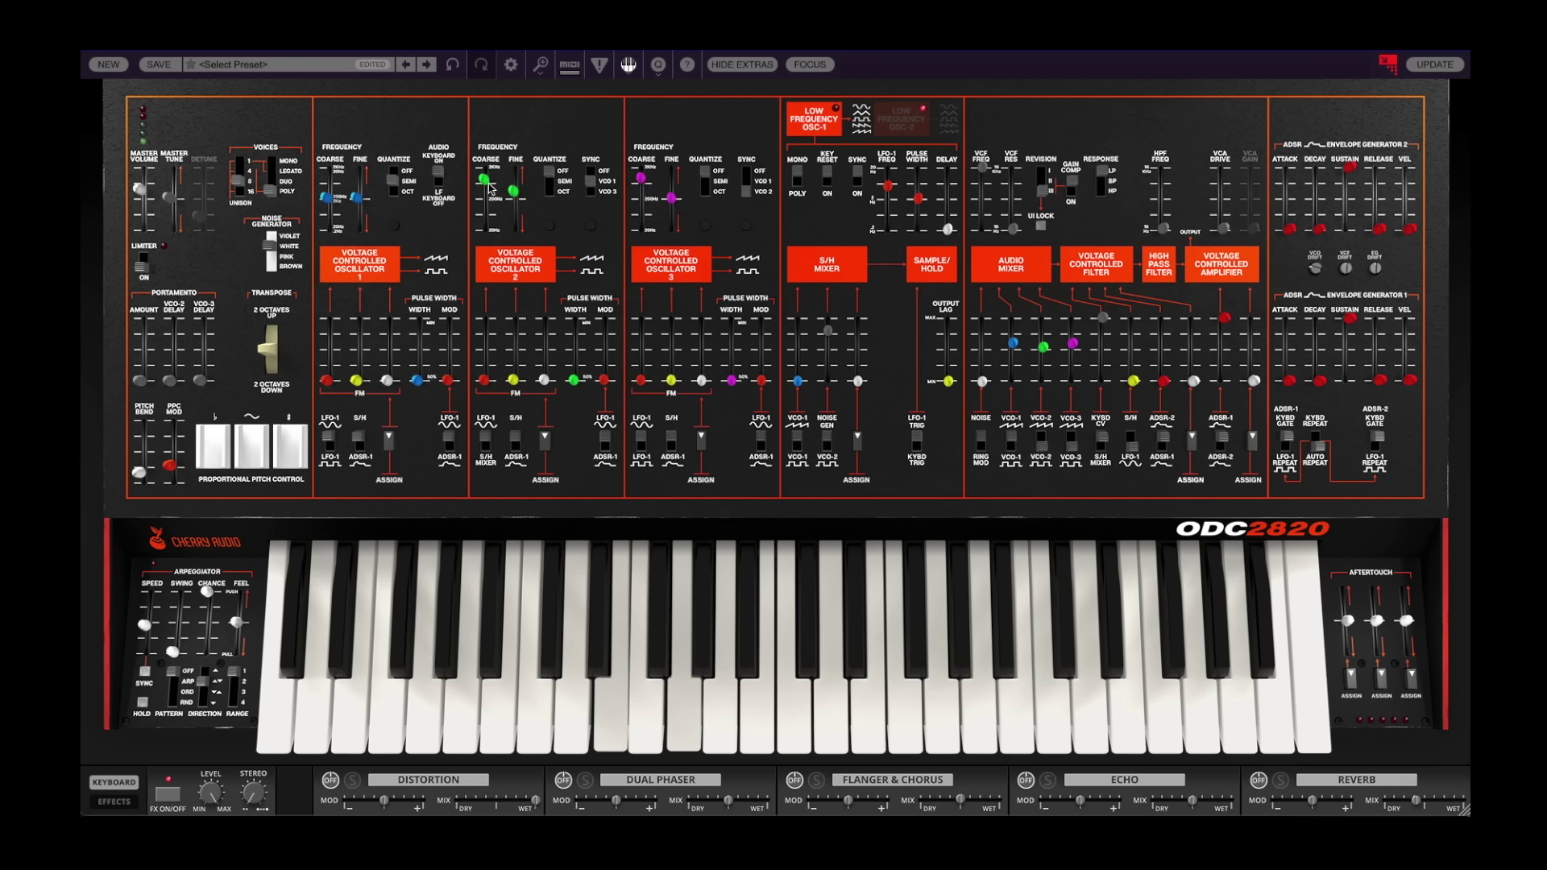
left_click_drag(486, 187, 482, 212)
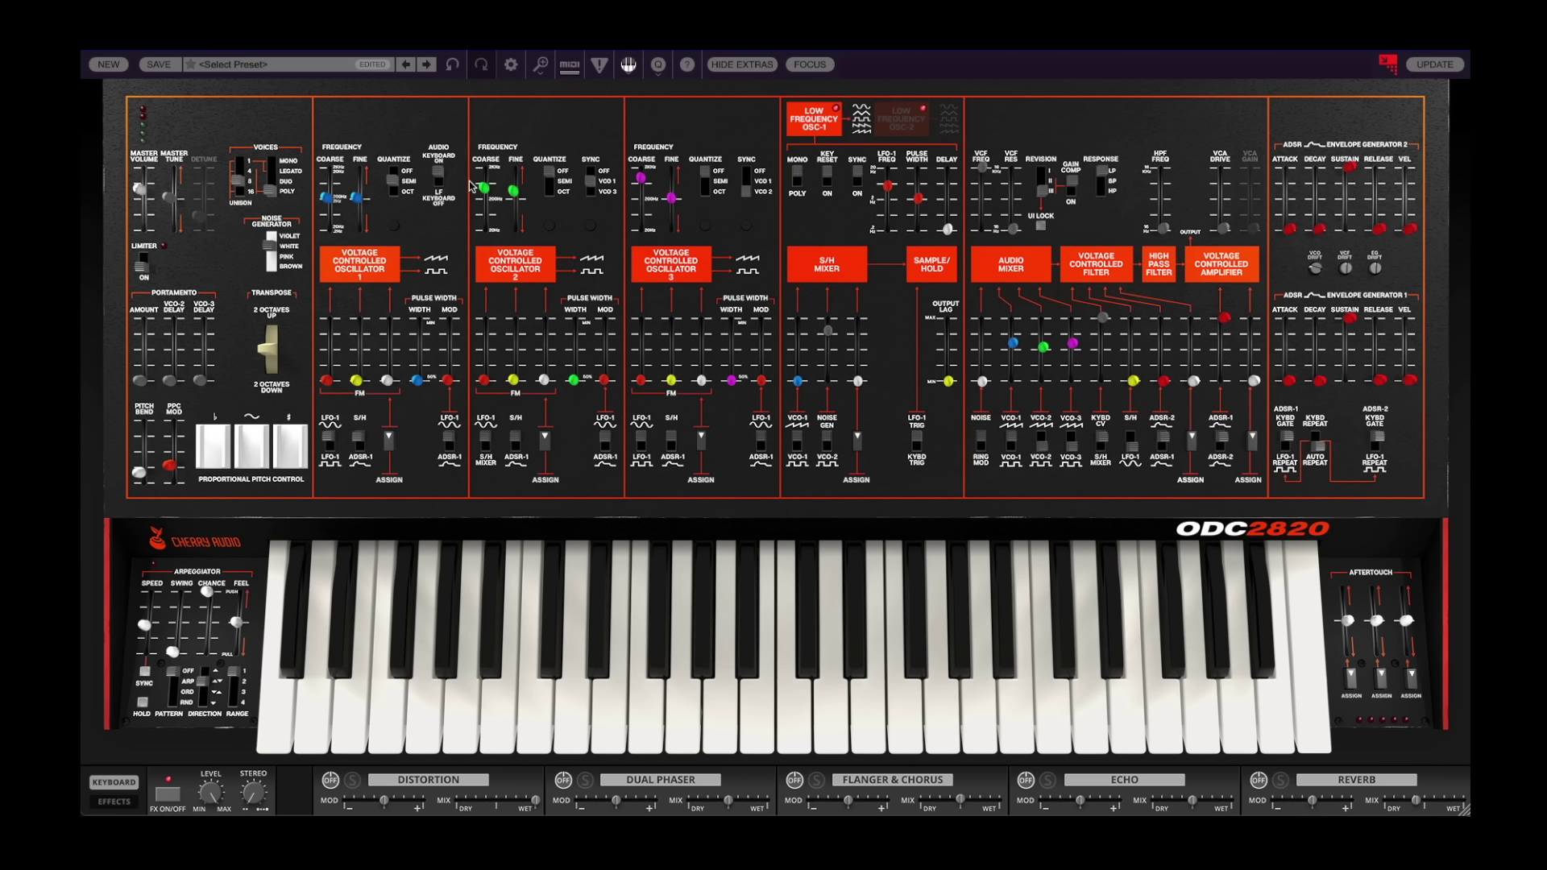
left_click_drag(484, 188, 486, 196)
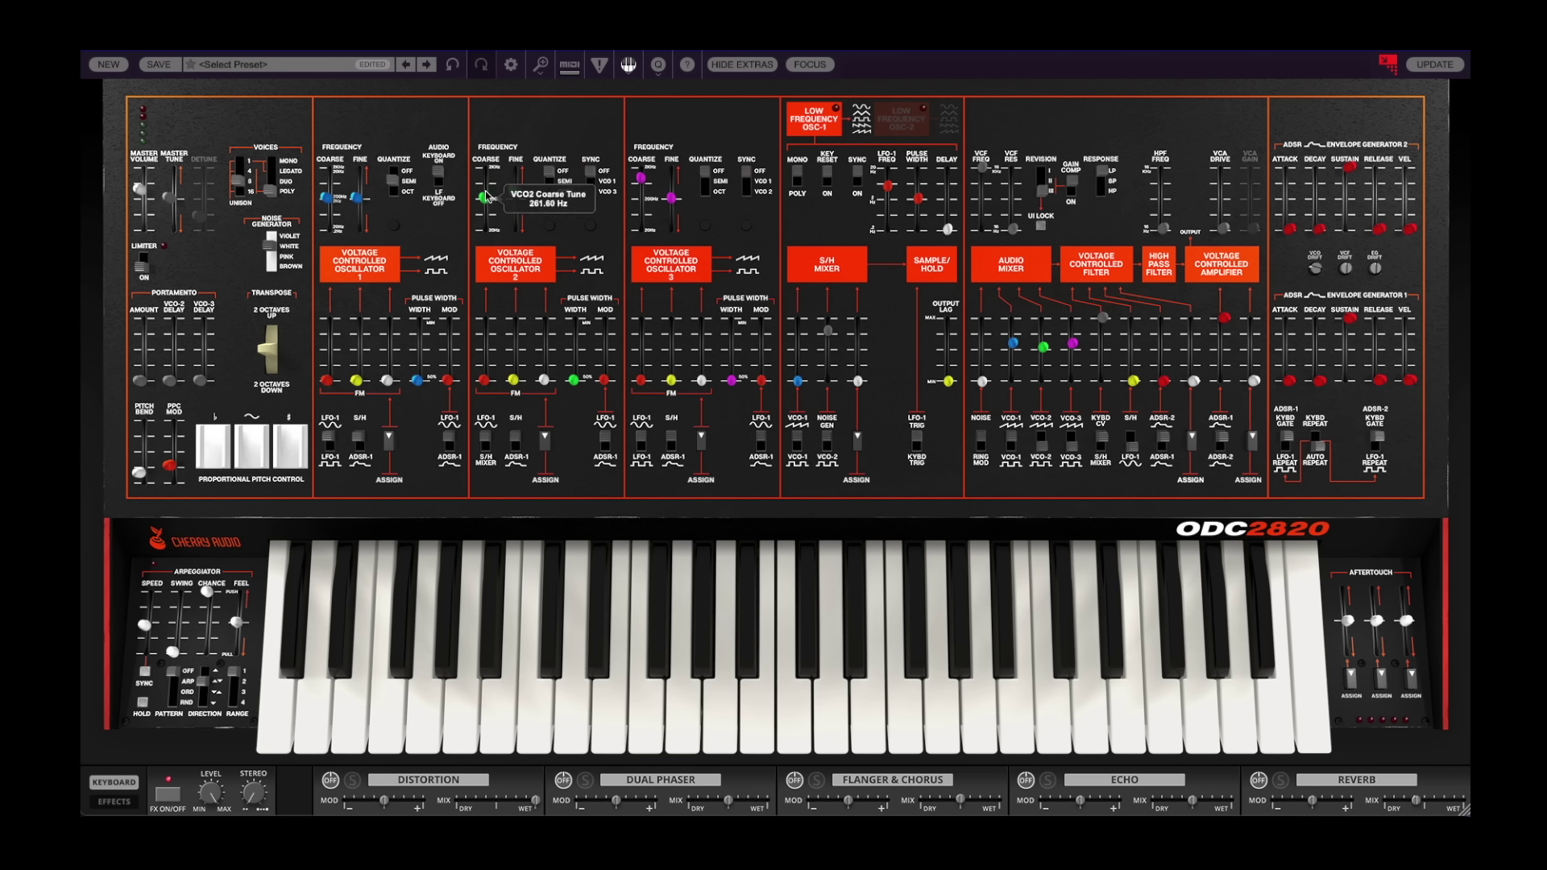
With semitone quantizing on, set VCO-2's coarse tune to +7 semitones and raise VCO-3's coarse tune.
left_click(709, 184)
left_click_drag(484, 197, 483, 190)
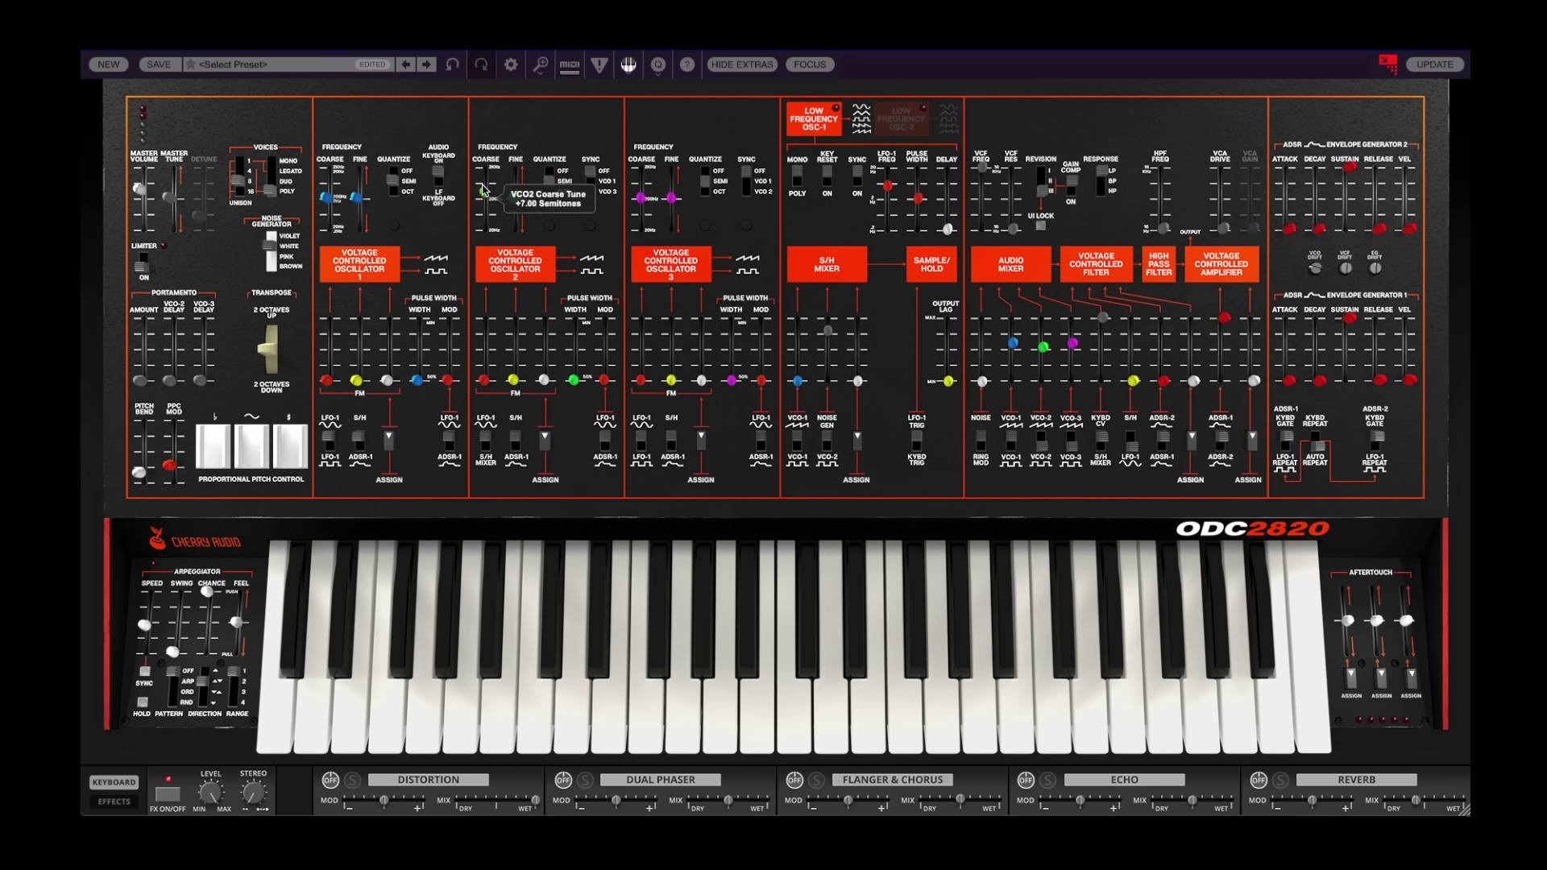
left_click_drag(641, 197, 640, 182)
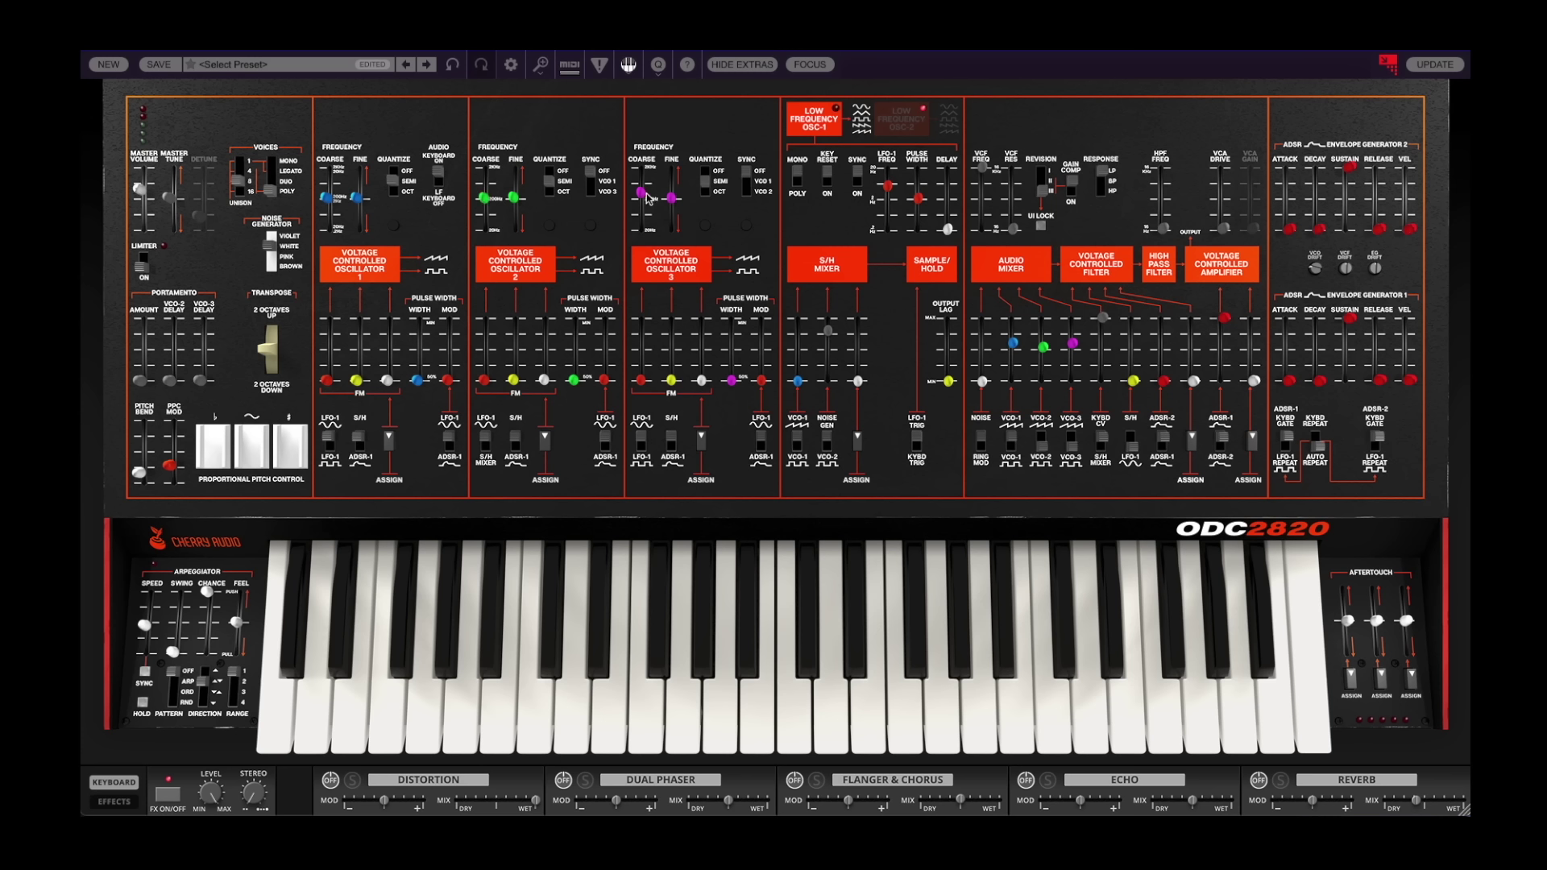
Assign VCO-2's sine wave as VCO-1's third FM source and raise its amount to 38.3%.
left_click(388, 438)
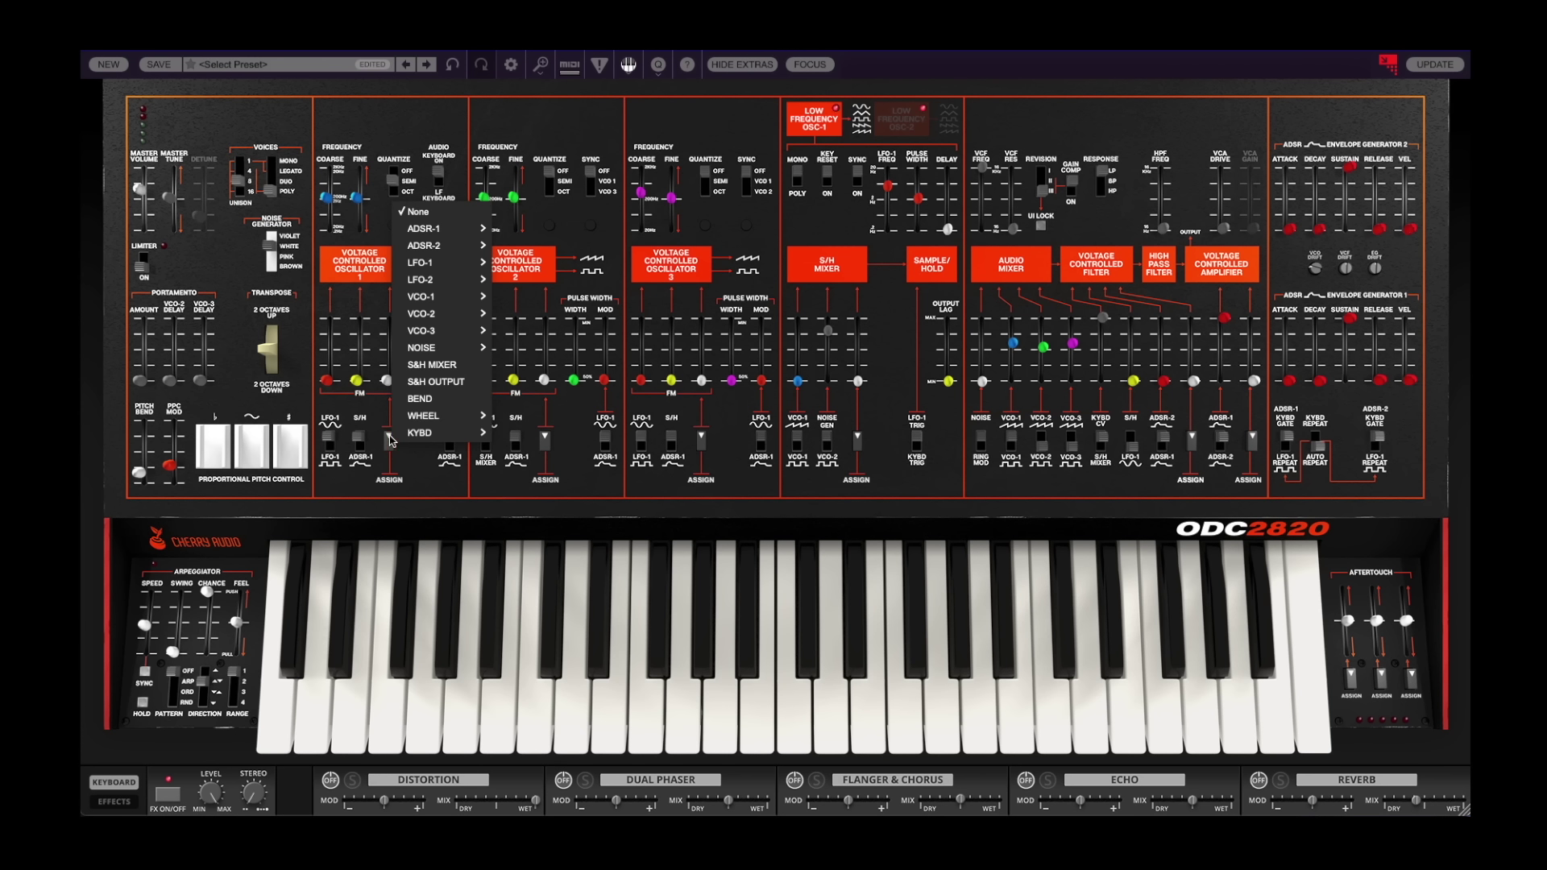
mouse_move(480, 318)
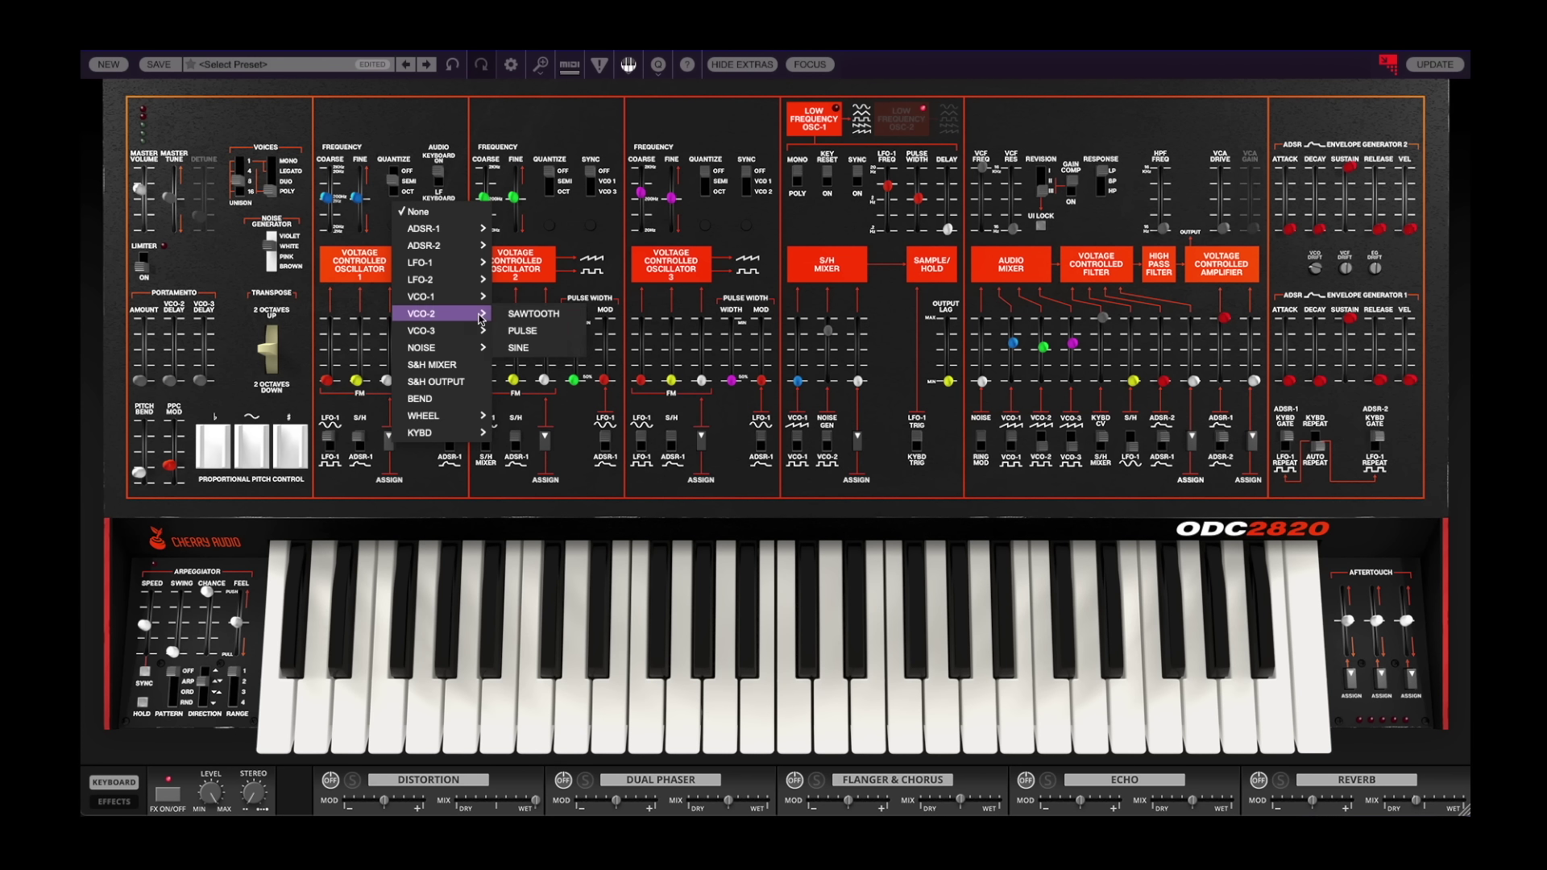
left_click(536, 349)
left_click_drag(387, 380, 405, 241)
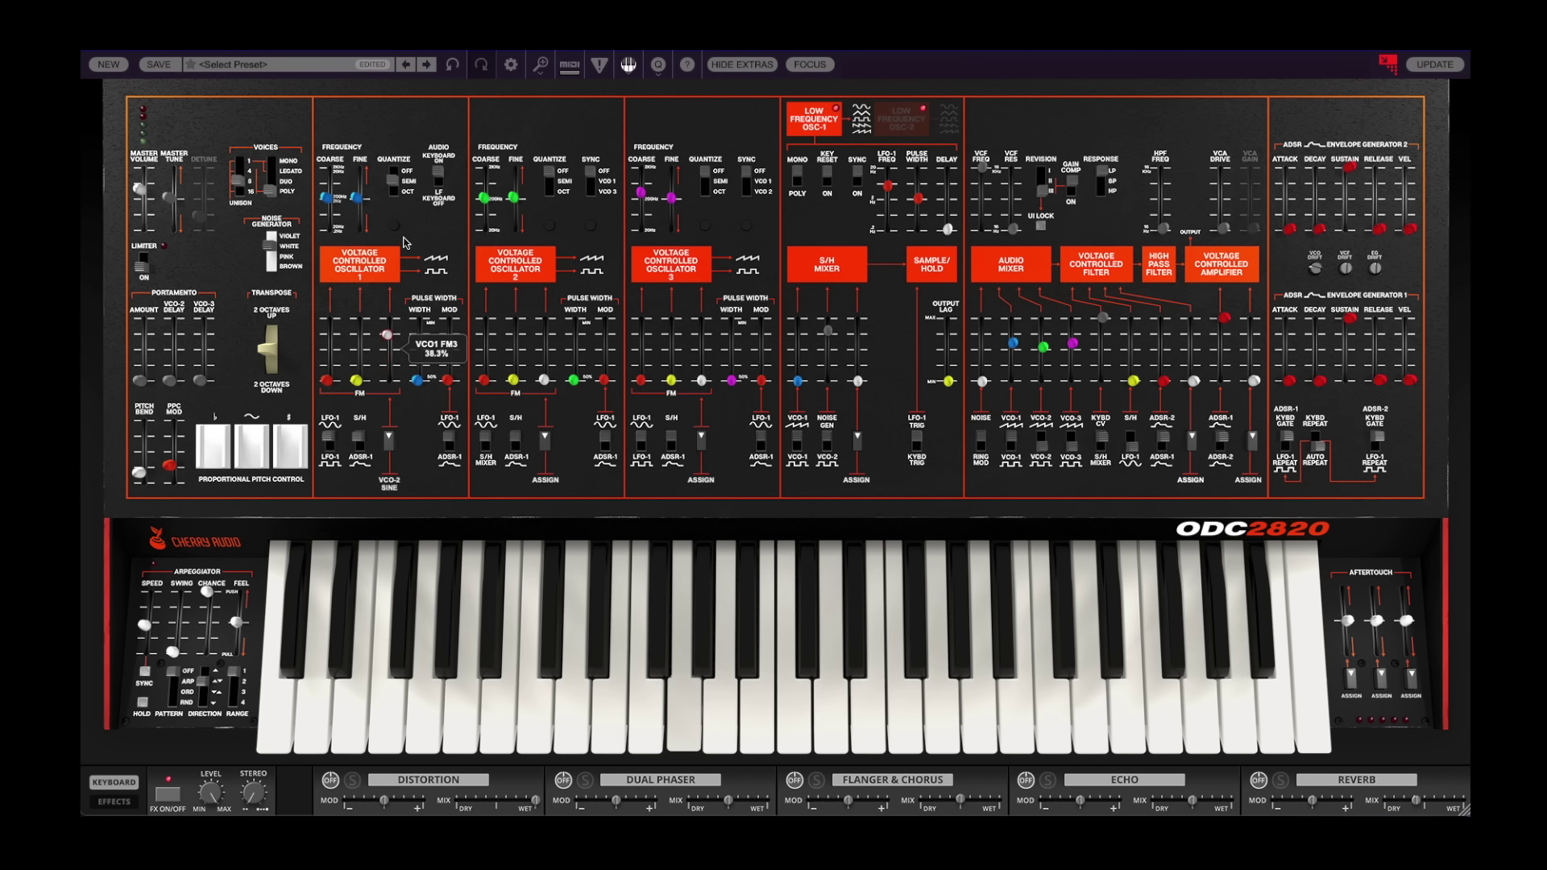
left_click_drag(405, 241, 405, 241)
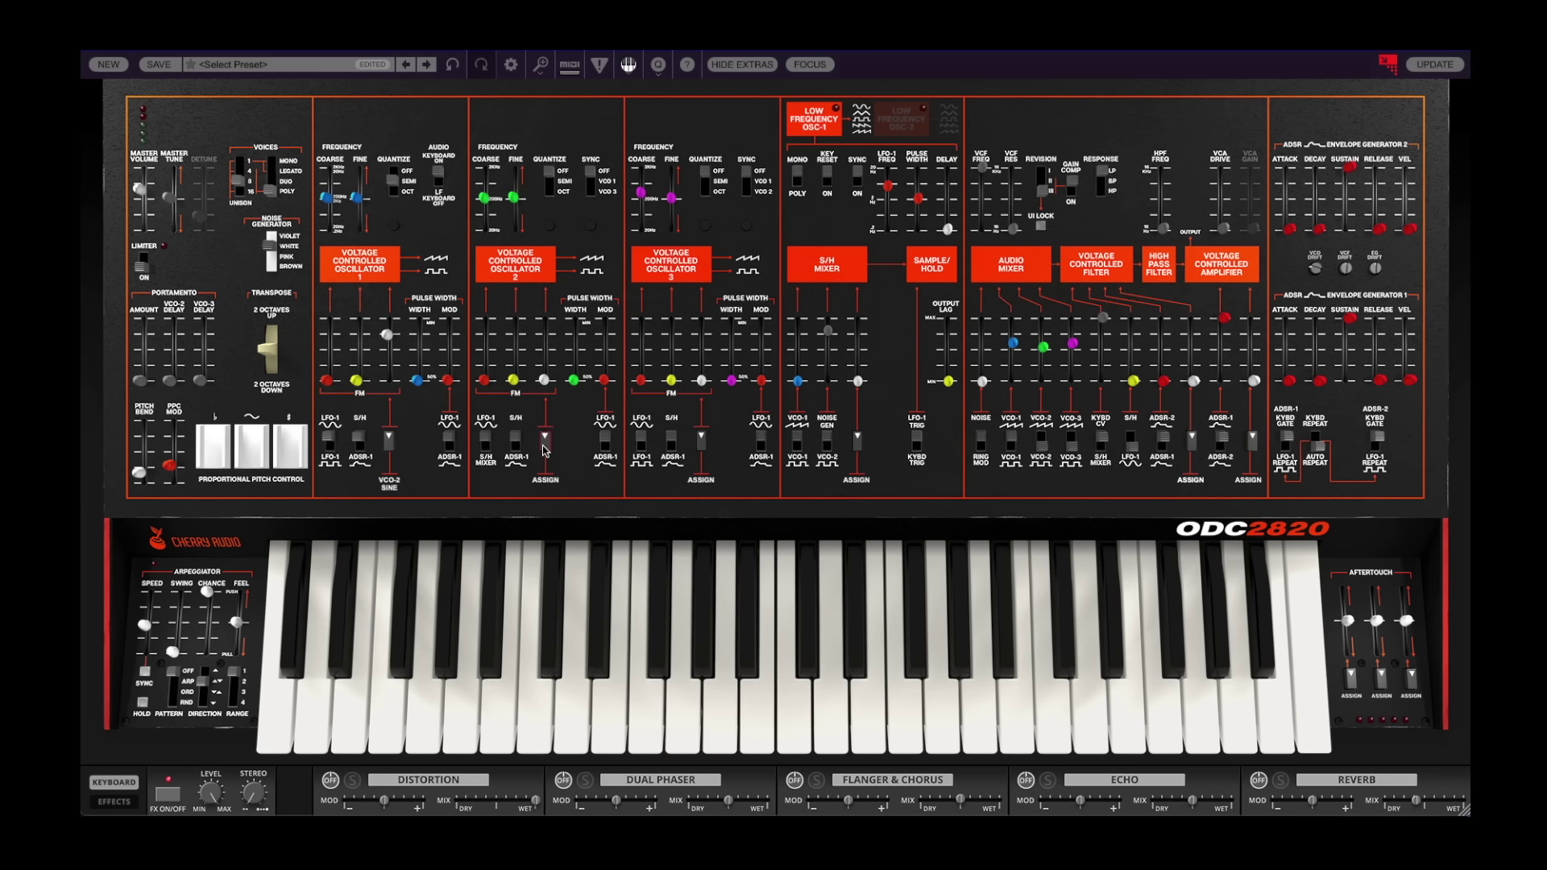
Assign VCO-3's sine wave as VCO-2's third FM source, raise its amount to maximum, and lower it to 3.7%.
left_click(544, 437)
mouse_move(600, 330)
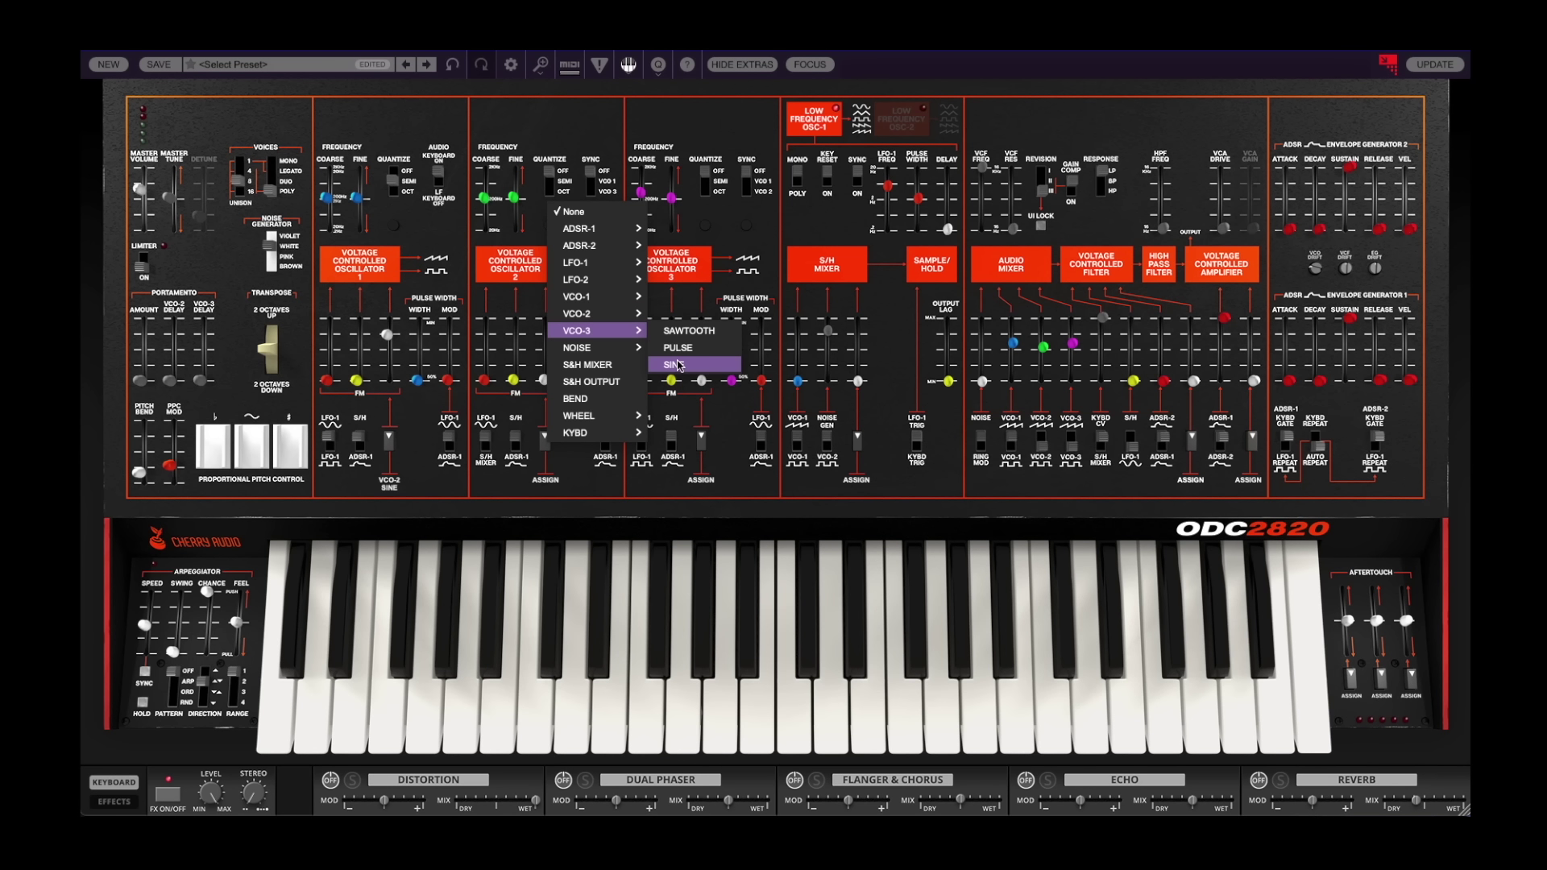
left_click(679, 365)
left_click_drag(546, 380, 550, 192)
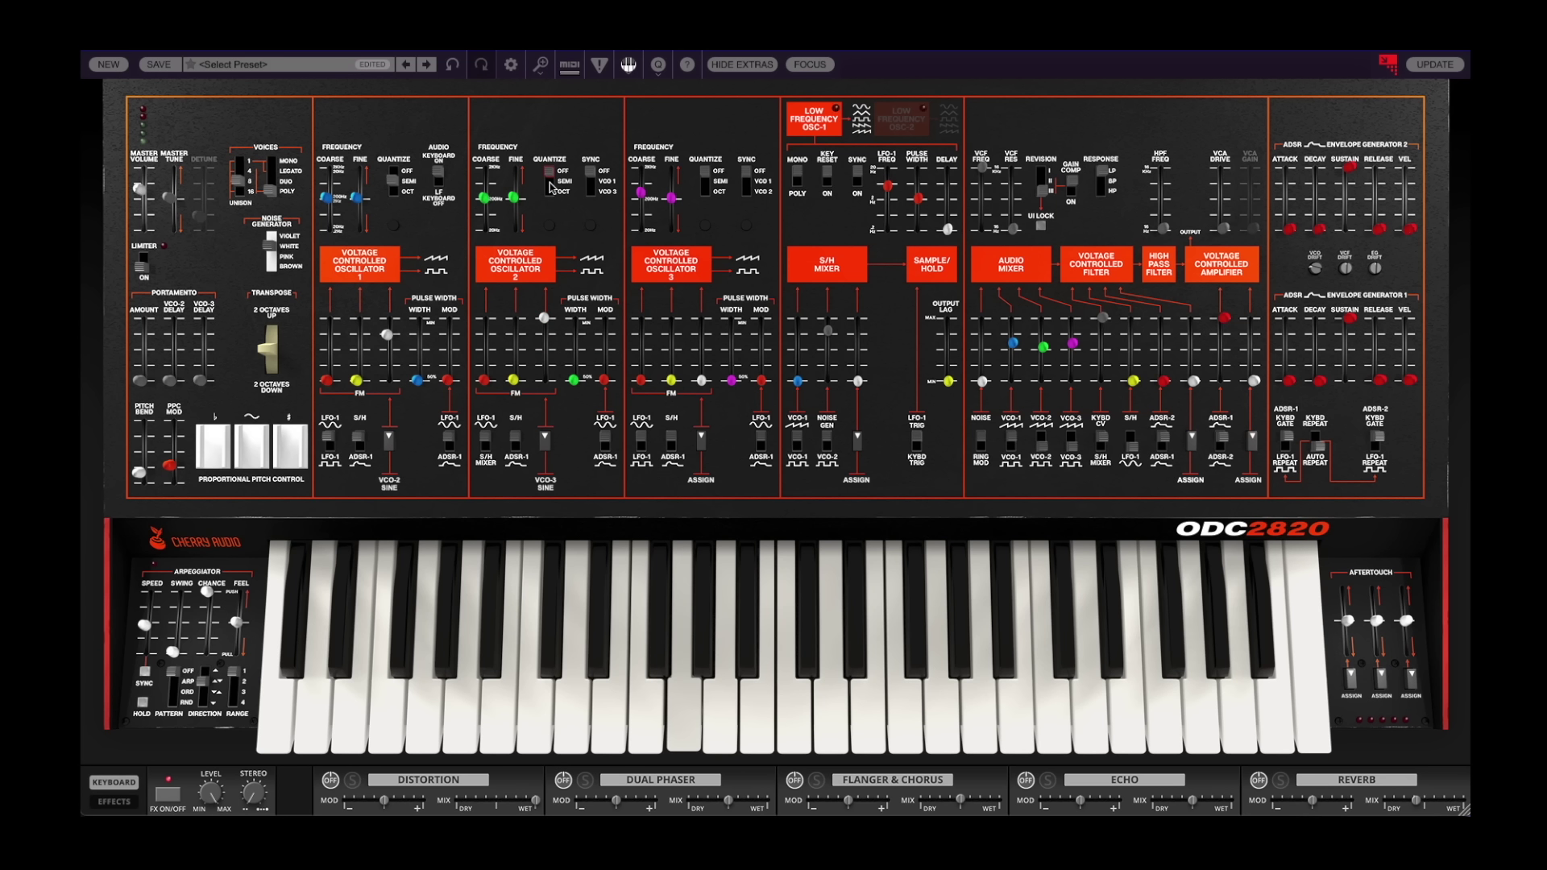
left_click_drag(545, 318, 544, 391)
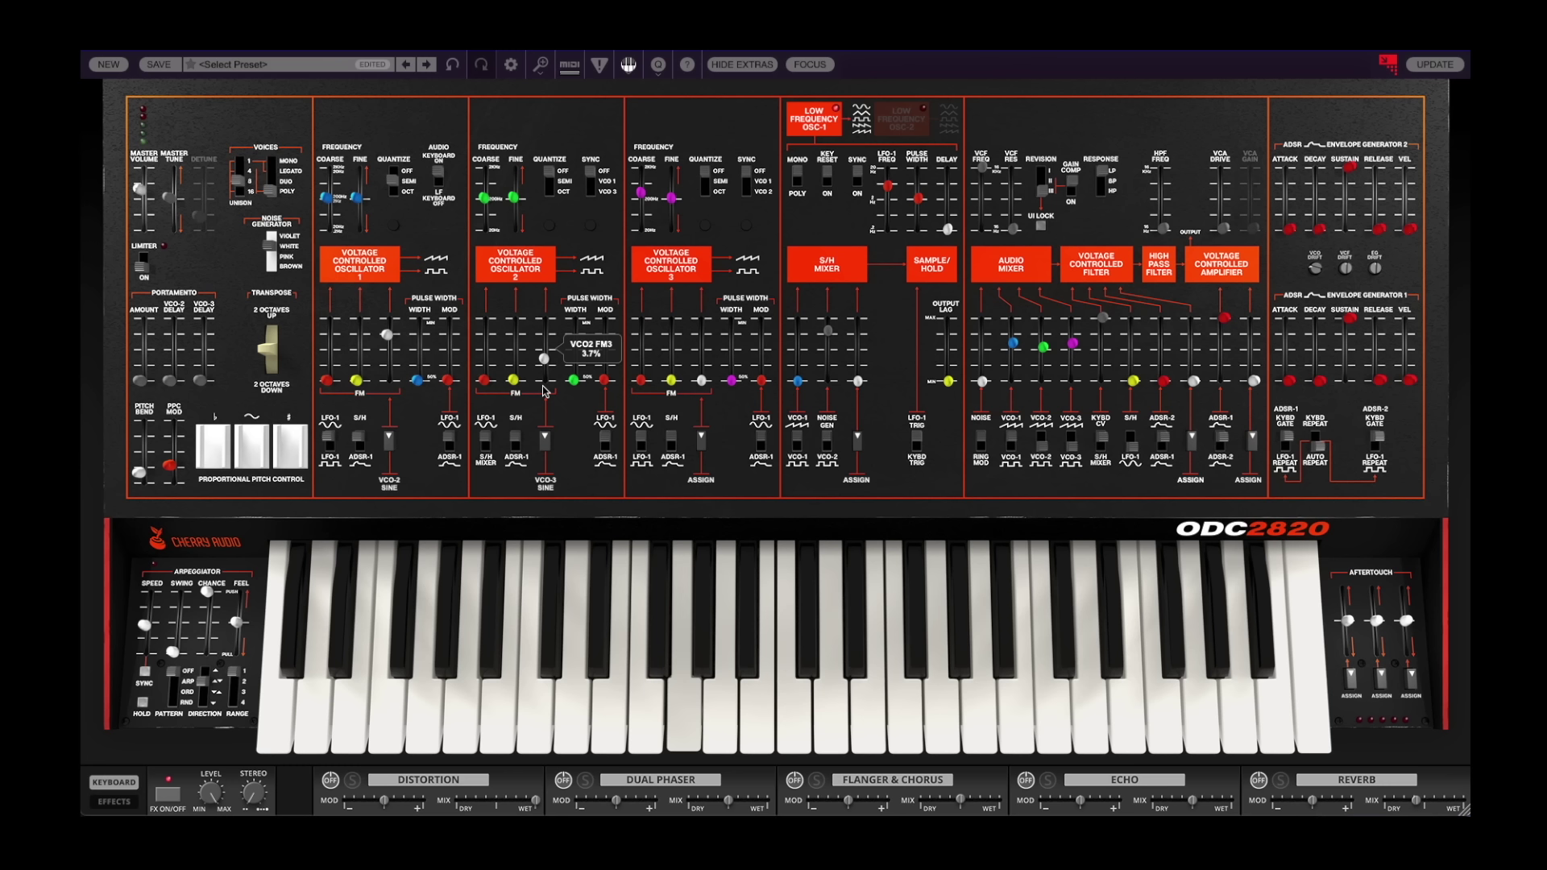
Assign VCO-1's sine wave as VCO-3's third FM source, and sweep its amount up, to 3.6%, and back down.
left_click(702, 440)
mouse_move(698, 332)
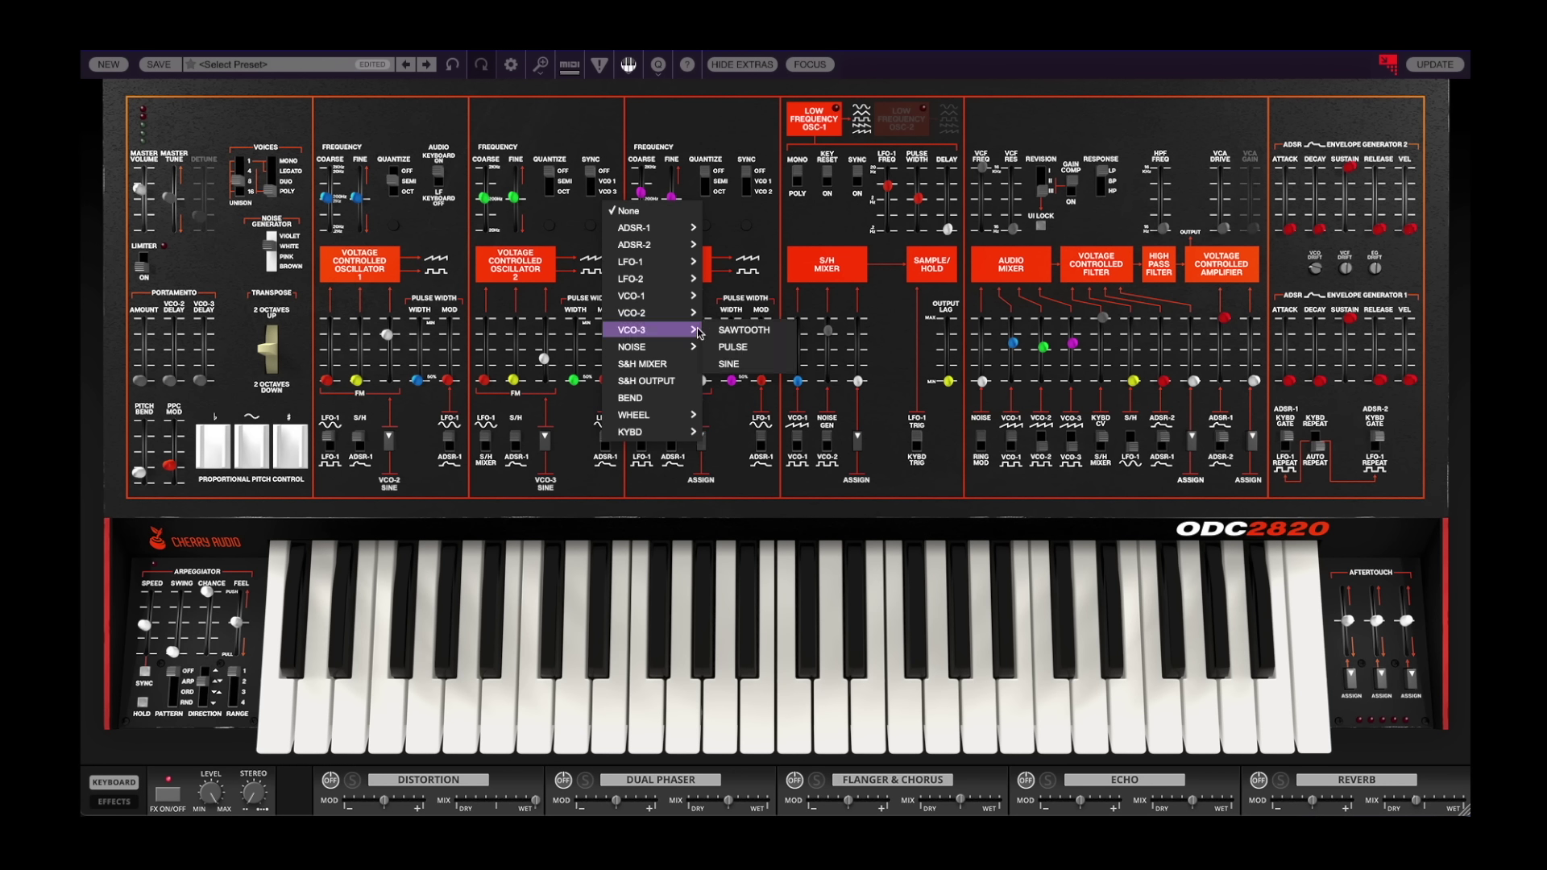
mouse_move(684, 296)
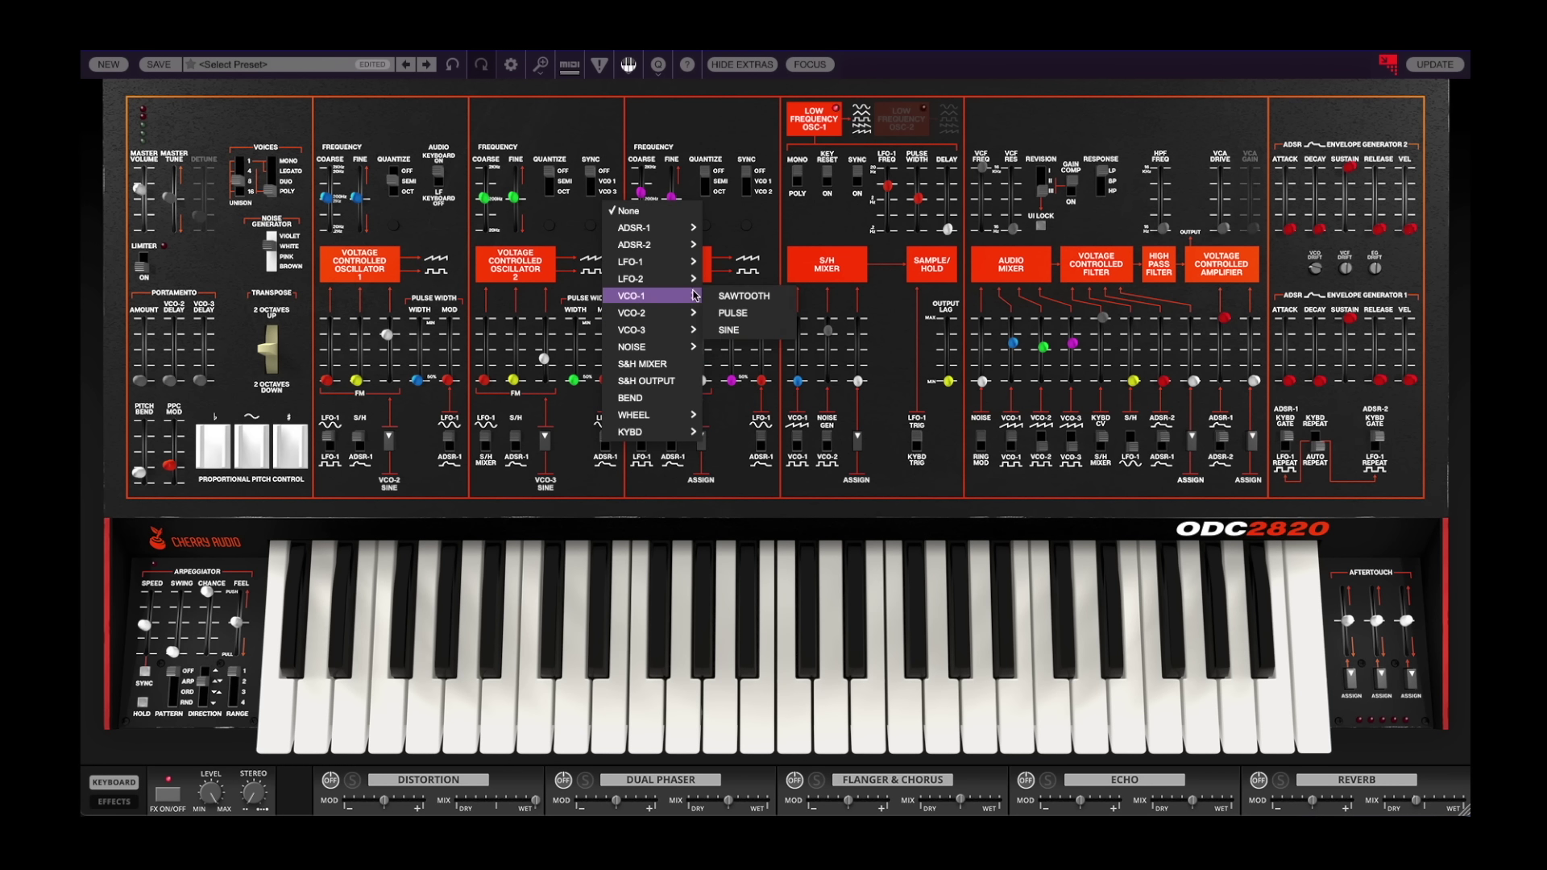
left_click(750, 332)
mouse_move(699, 372)
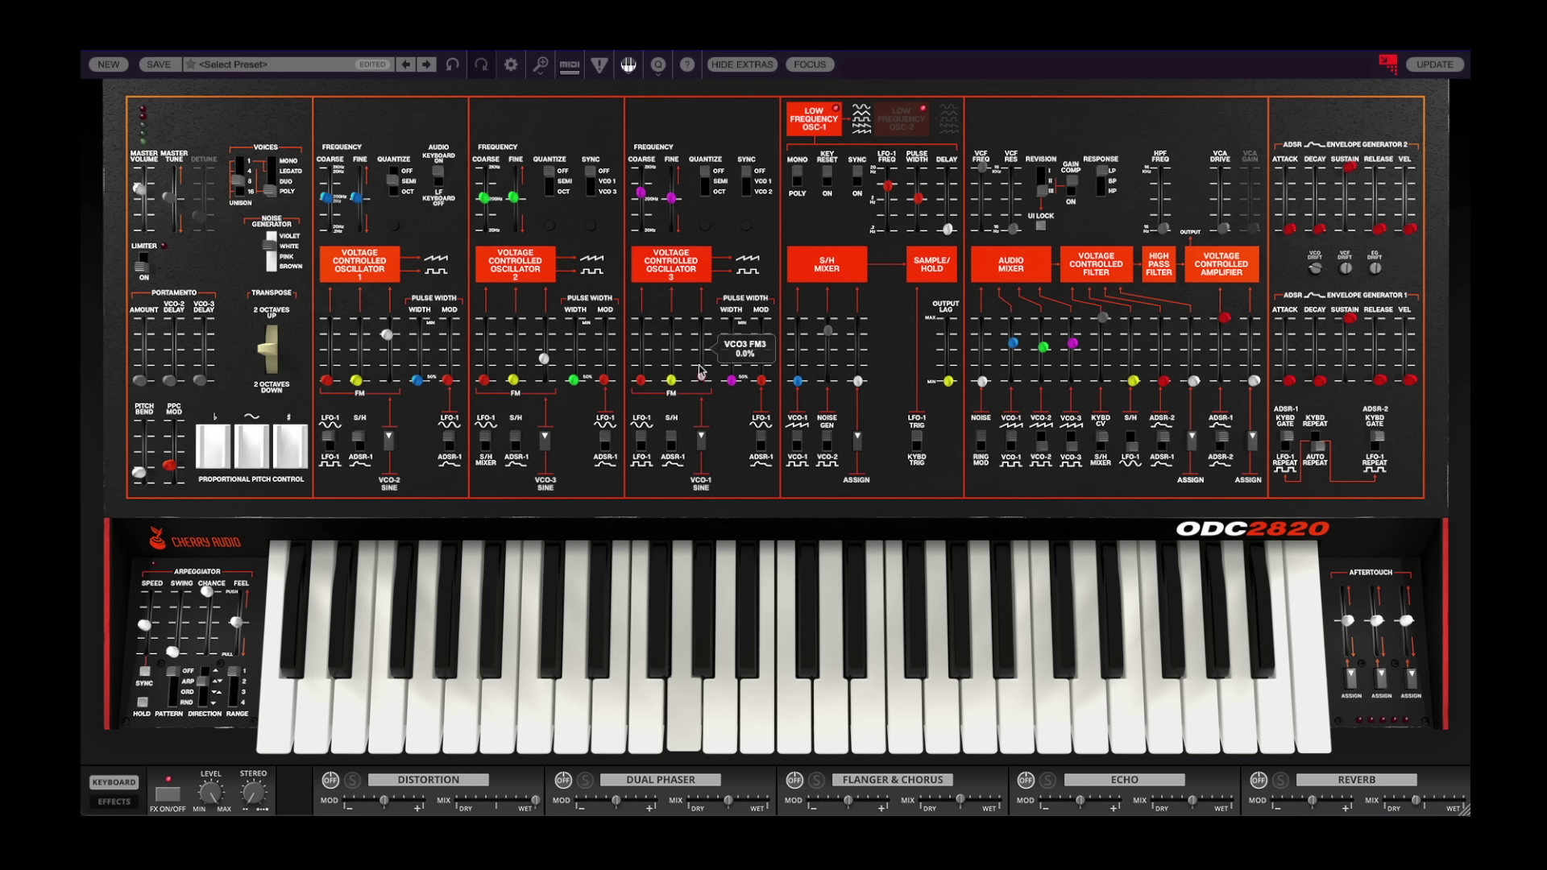
left_click_drag(700, 371, 704, 315)
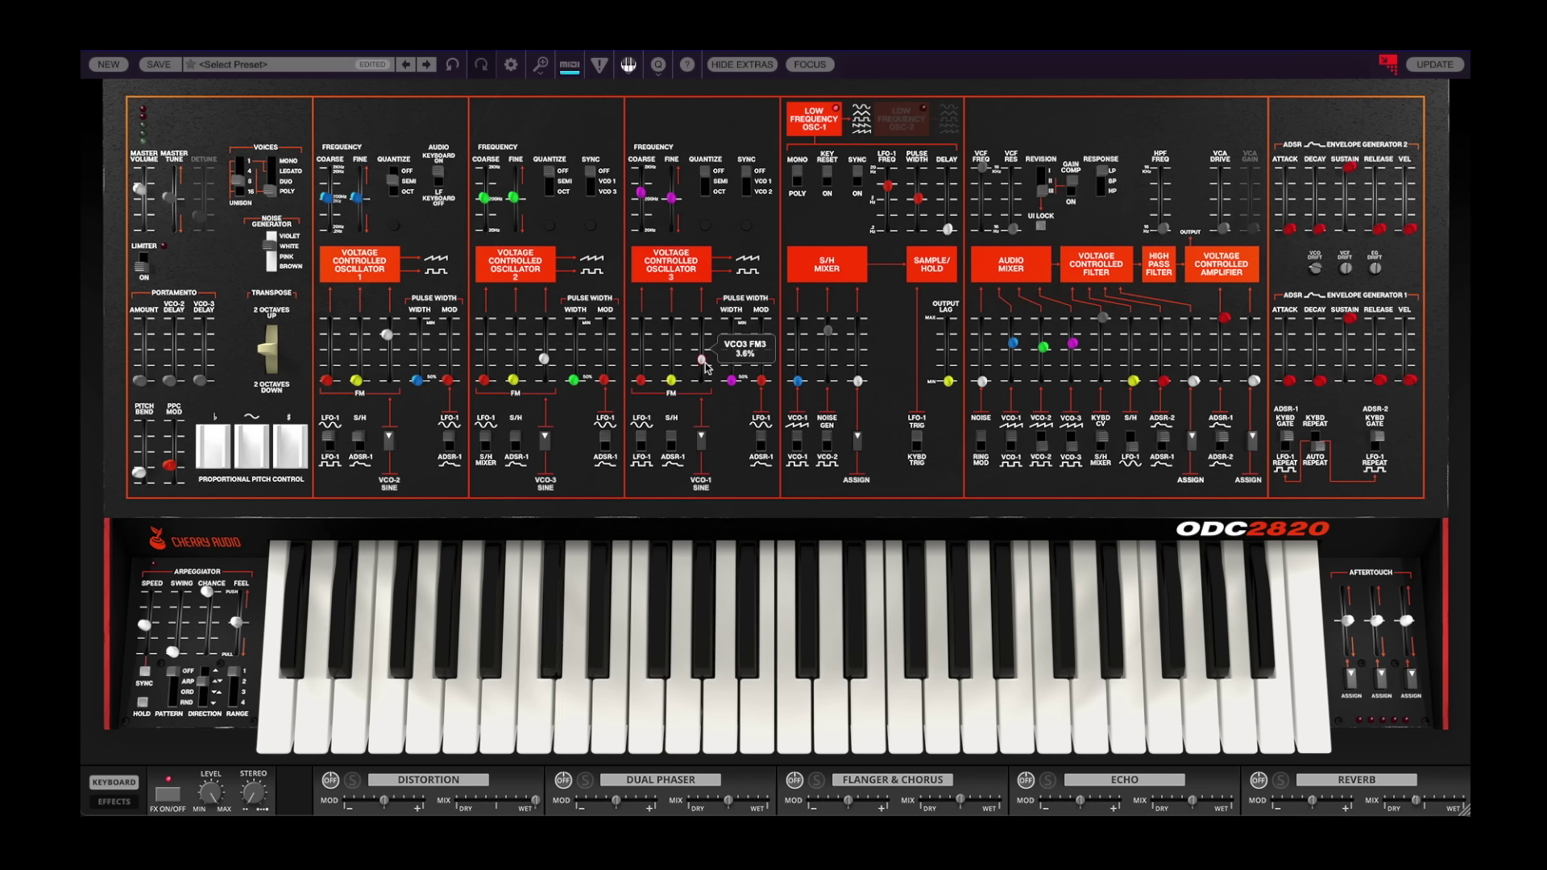
mouse_move(704, 360)
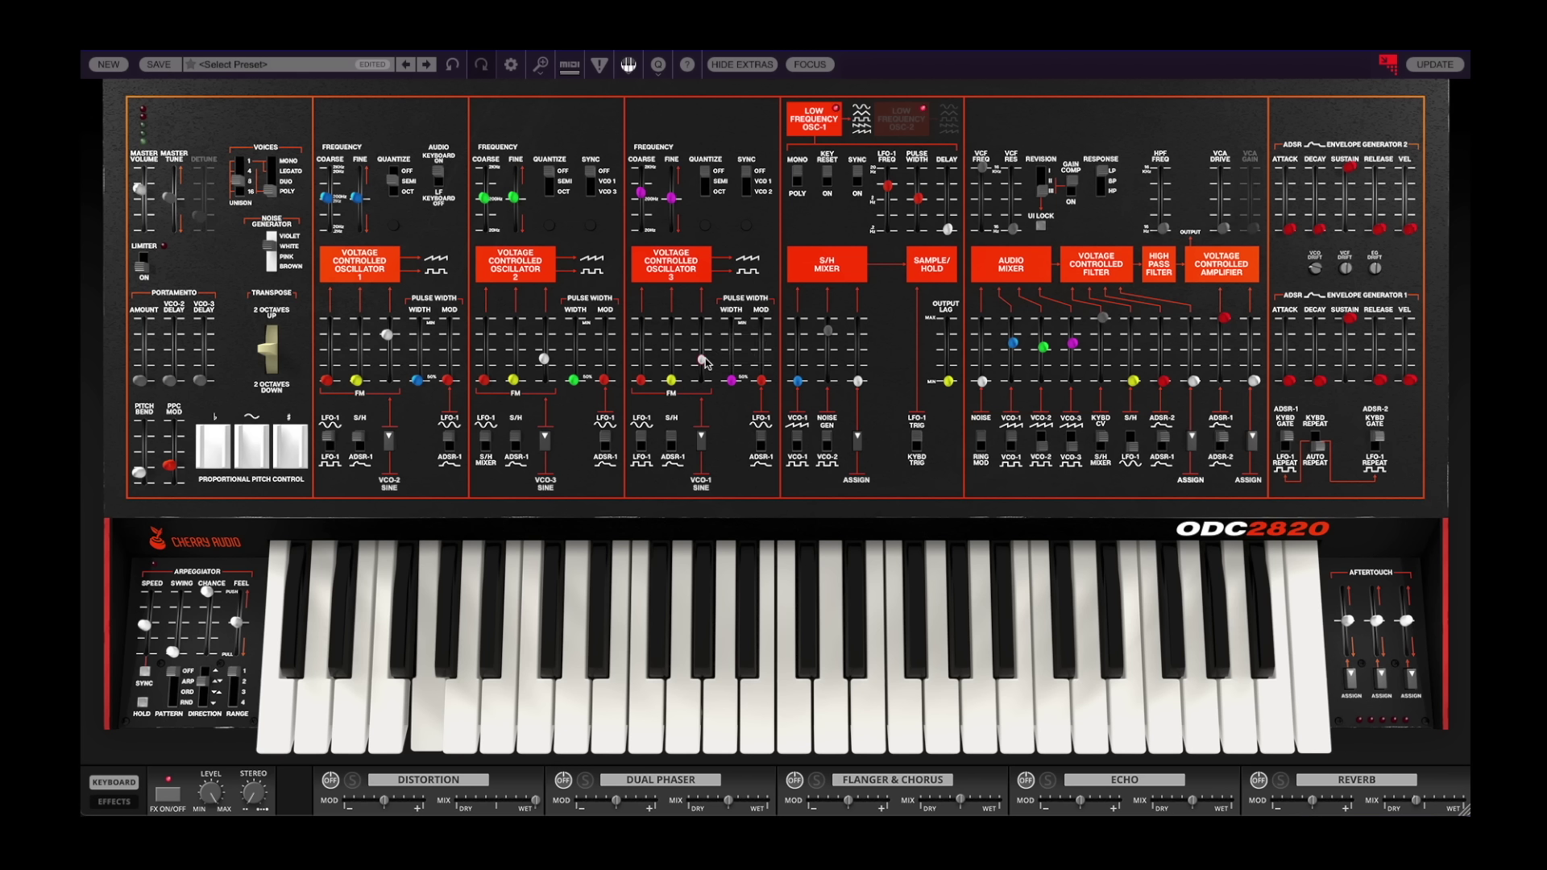
left_click_drag(705, 359, 689, 478)
Start a new patch on the ODC2820 revision and, in the audio mixer, replace the VCO-1 and VCO-2 levels with noise.
left_click(110, 66)
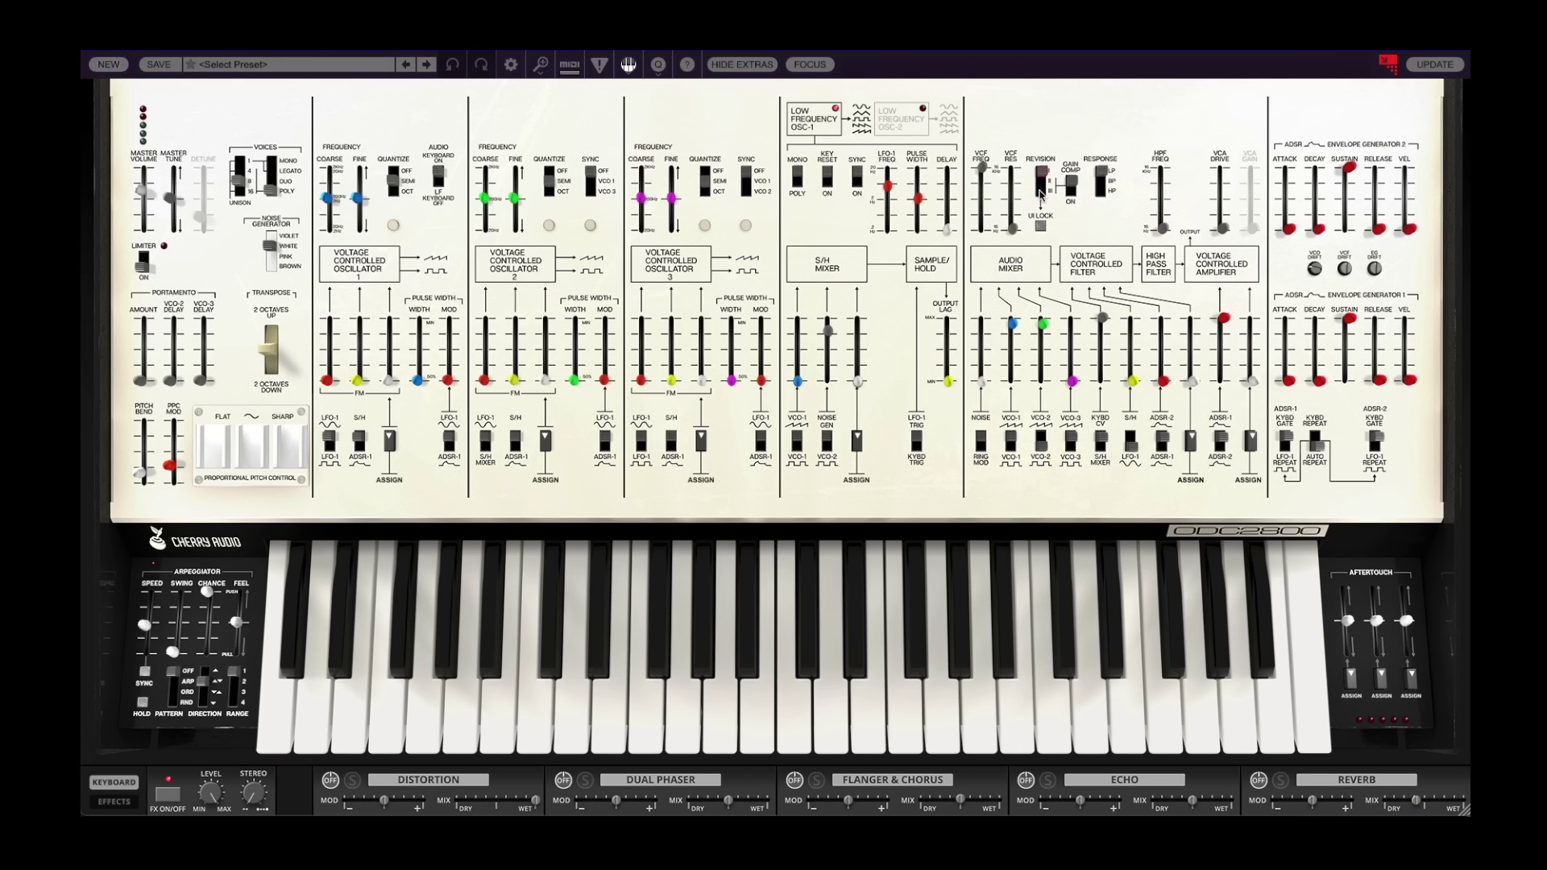
left_click(1040, 193)
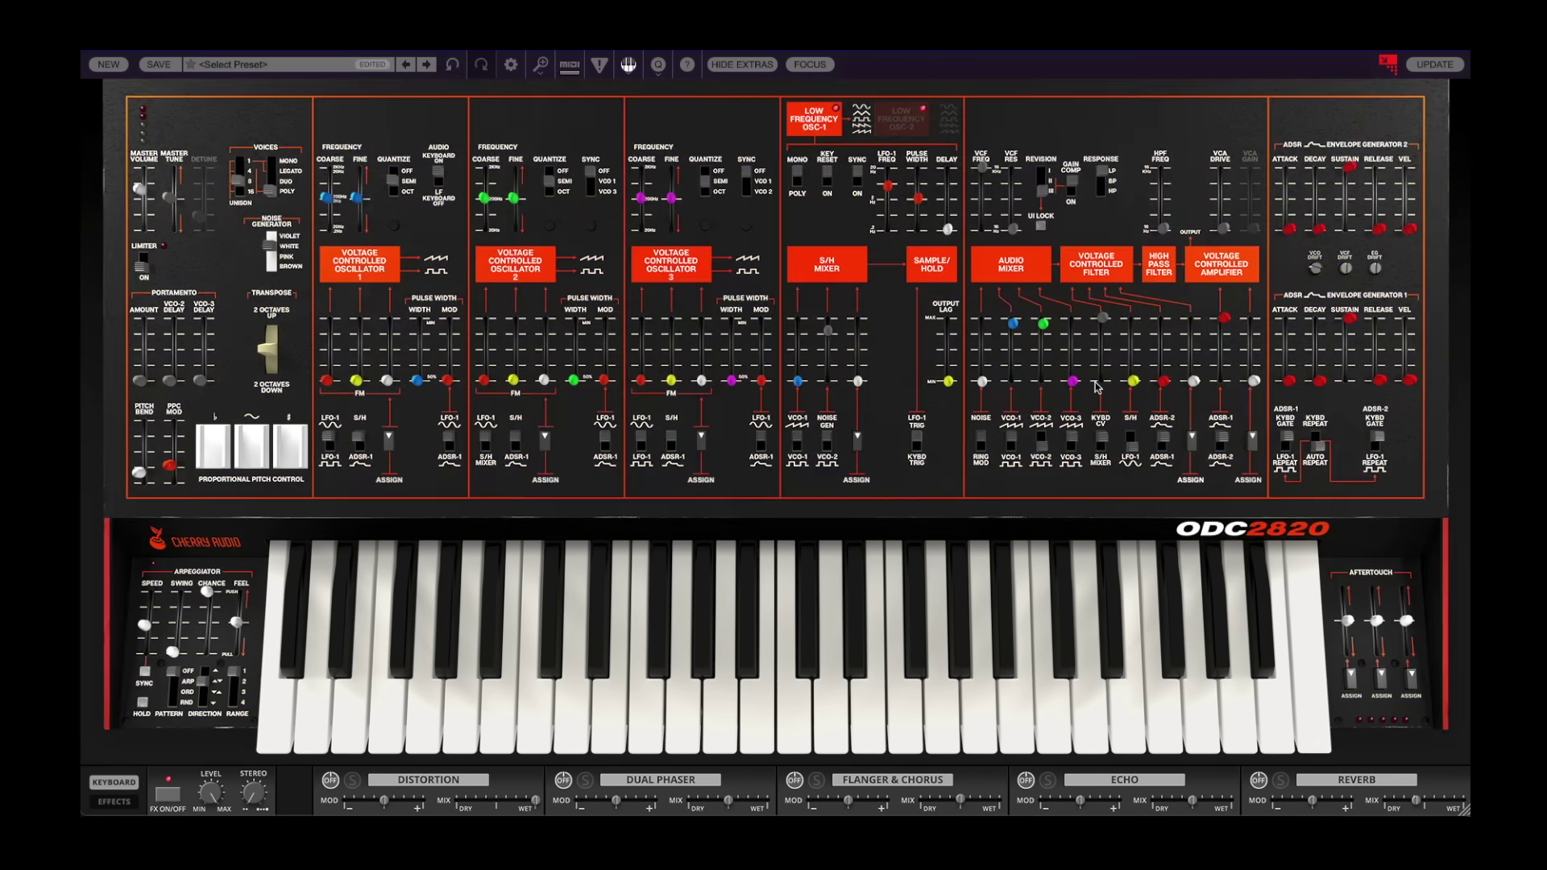
left_click_drag(1009, 333, 996, 536)
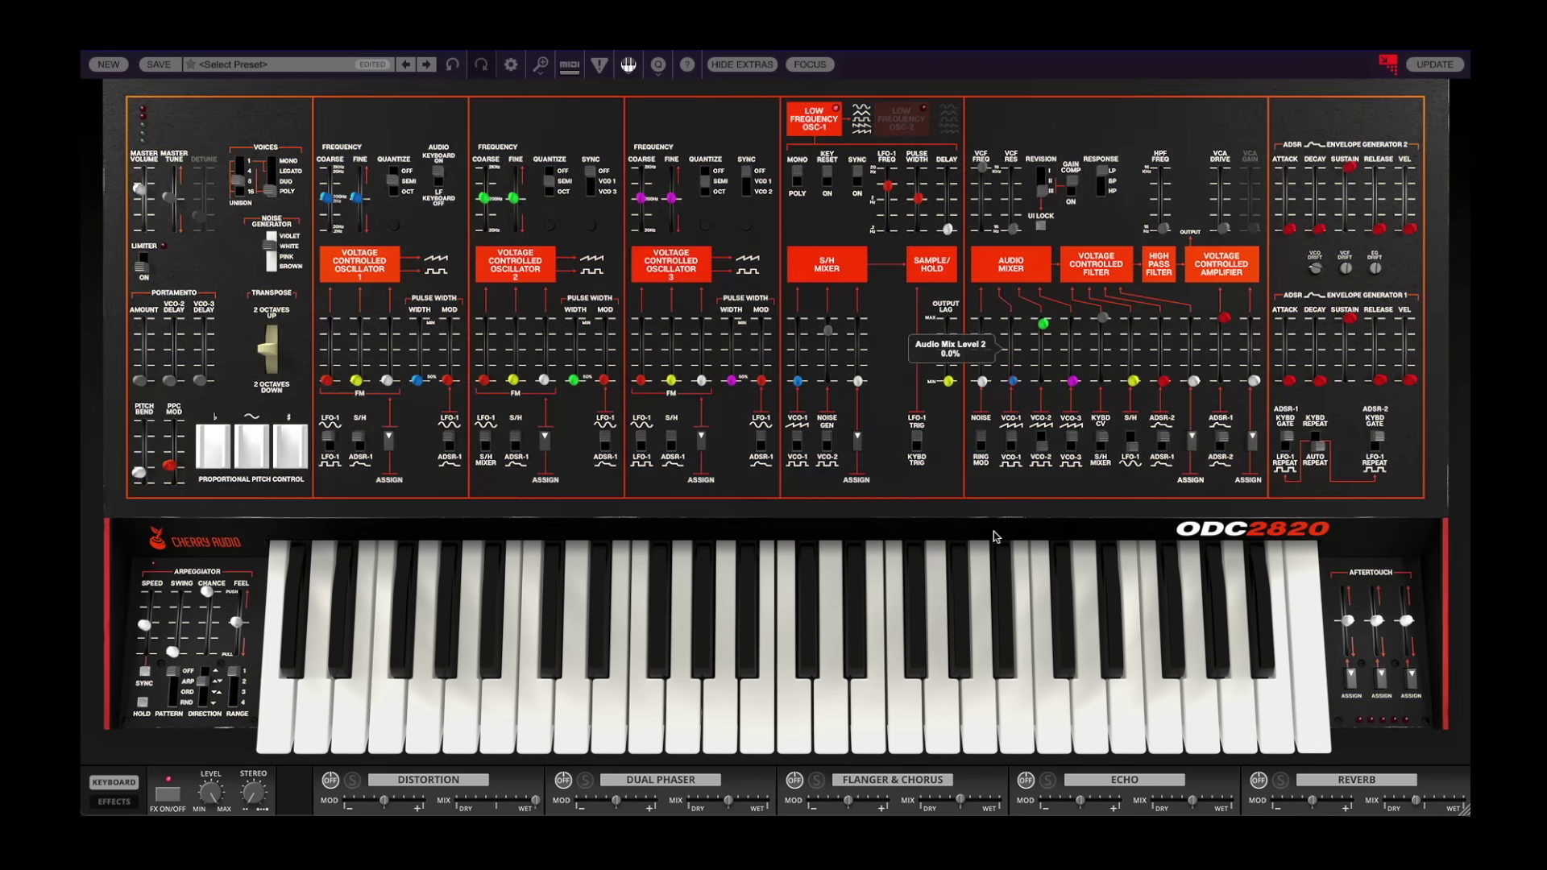
left_click_drag(1043, 323, 989, 302)
left_click_drag(983, 354, 983, 328)
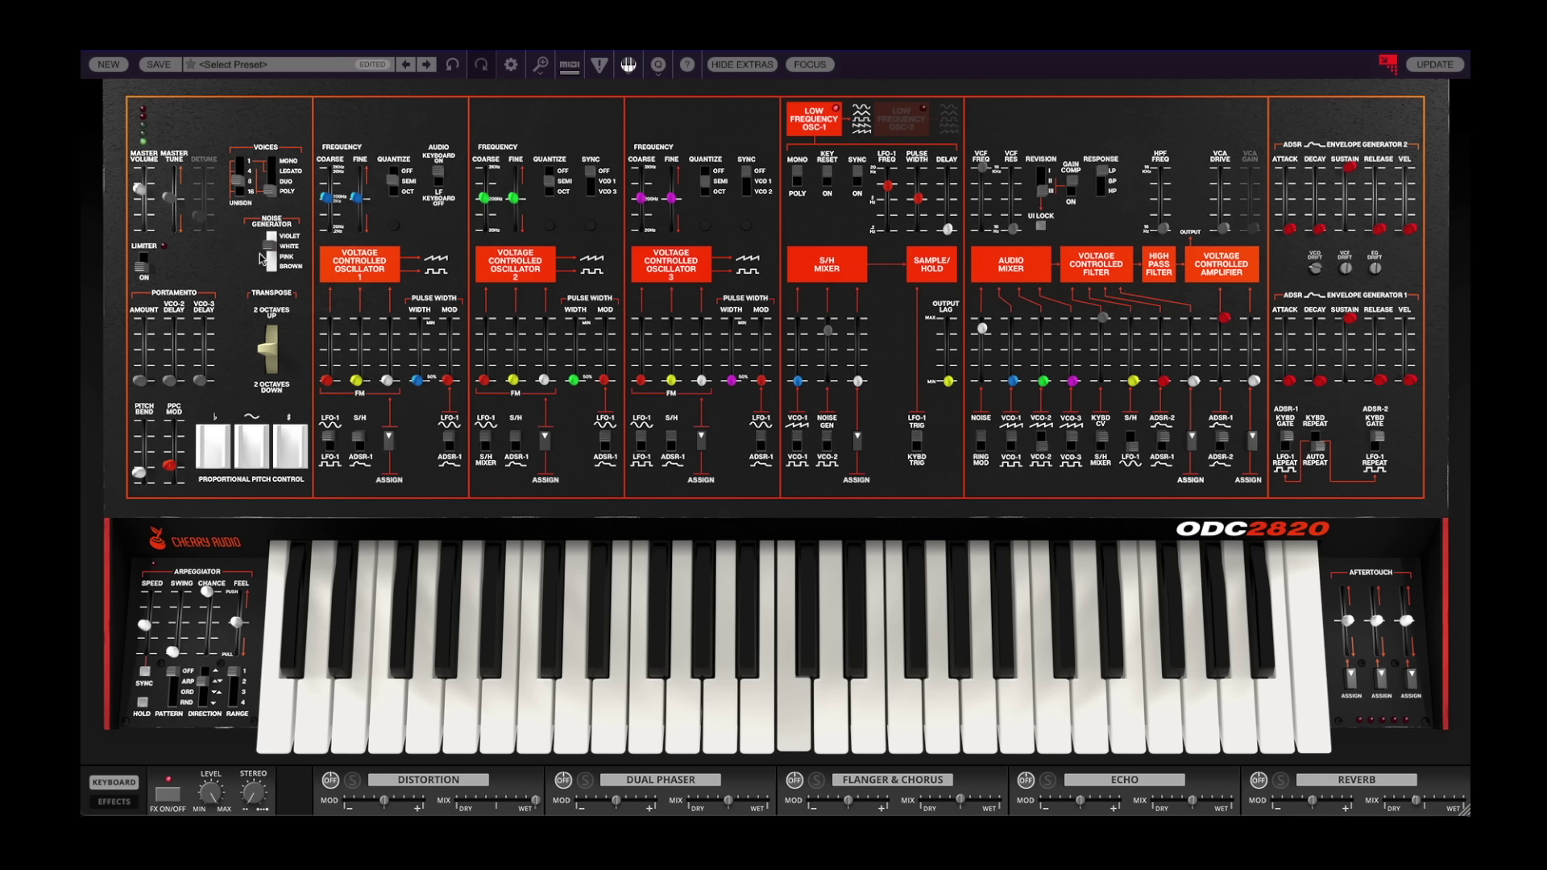
Switch the noise generator through its colours, including pink and brown, ending on violet.
left_click_drag(271, 260, 271, 249)
left_click(272, 258)
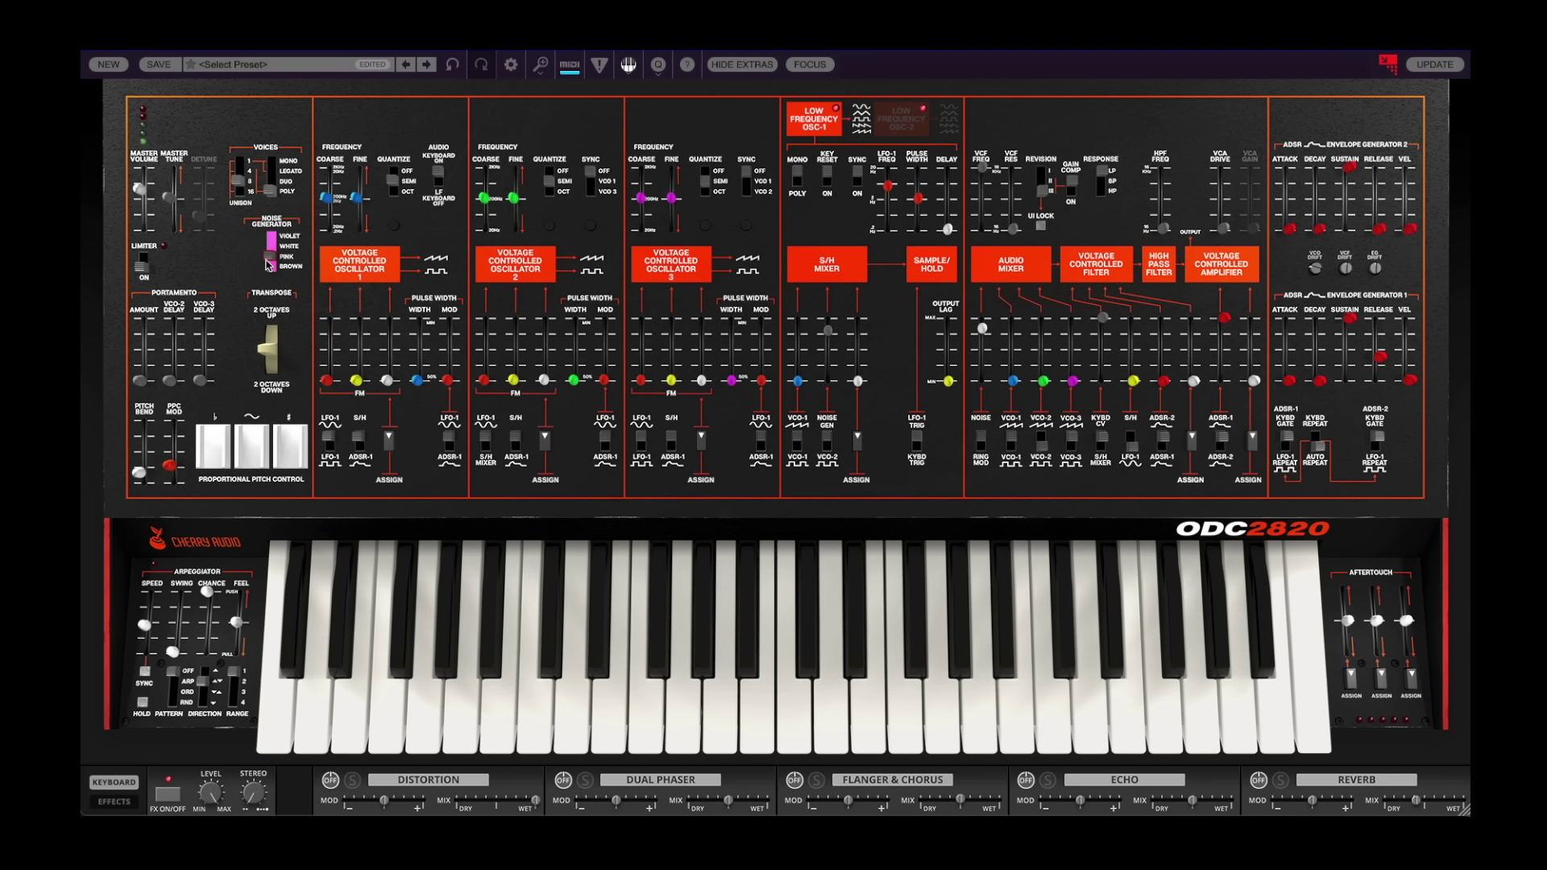
left_click_drag(269, 260, 271, 279)
left_click_drag(274, 270, 277, 238)
Raise all three VCOs in the audio mixer, switch the noise channel to Ring Mod, and pull the VCO levels back to zero.
mouse_move(1013, 380)
left_mouse_down()
mouse_move(1017, 348)
mouse_move(1076, 338)
mouse_move(1081, 291)
left_mouse_up()
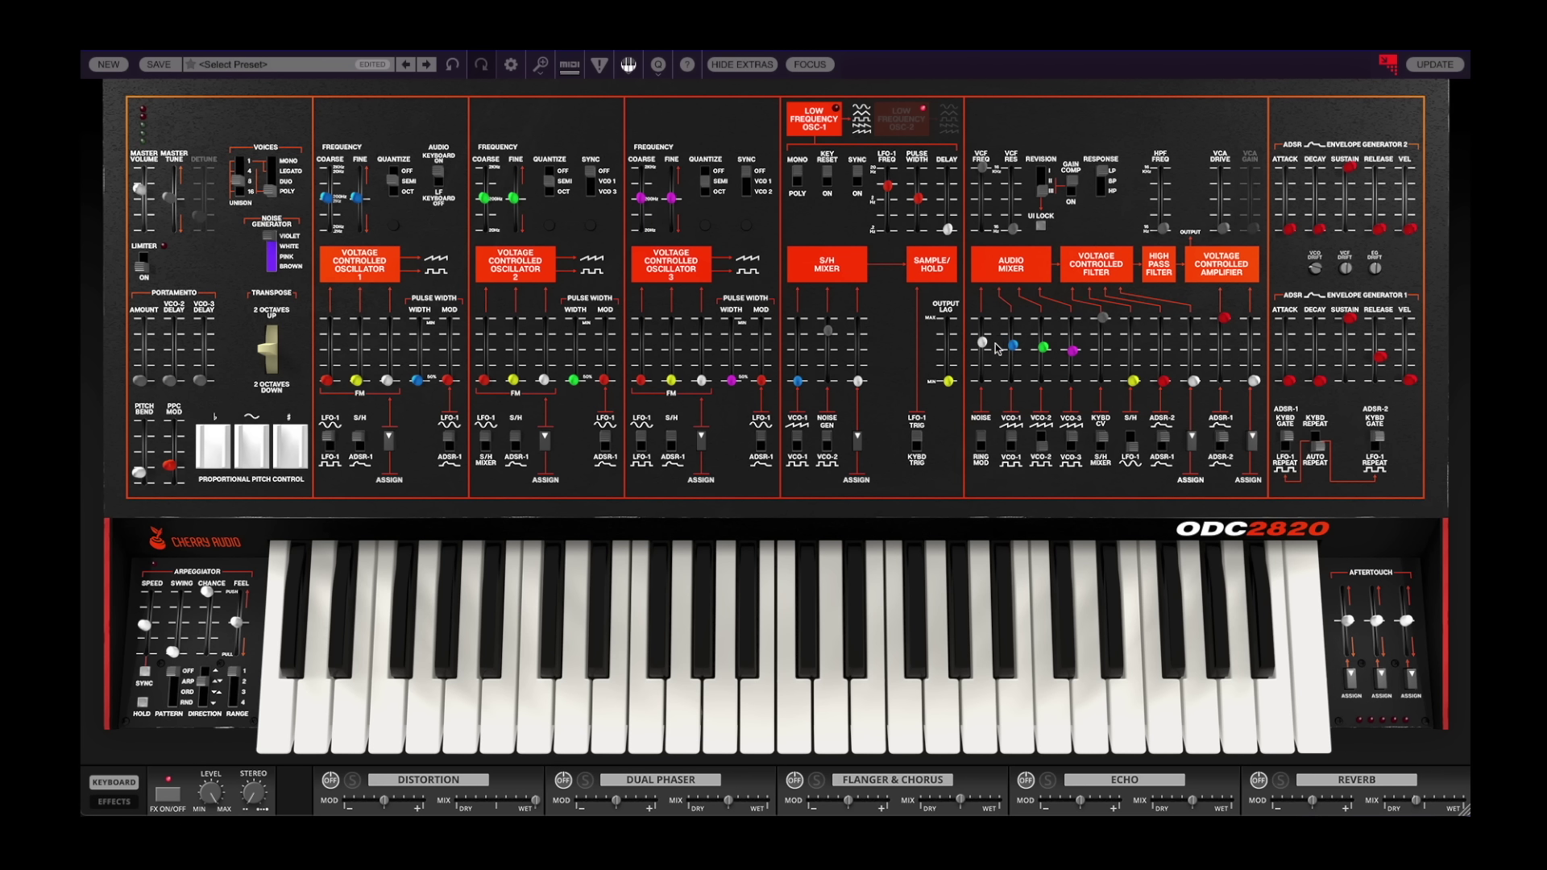
left_click(981, 439)
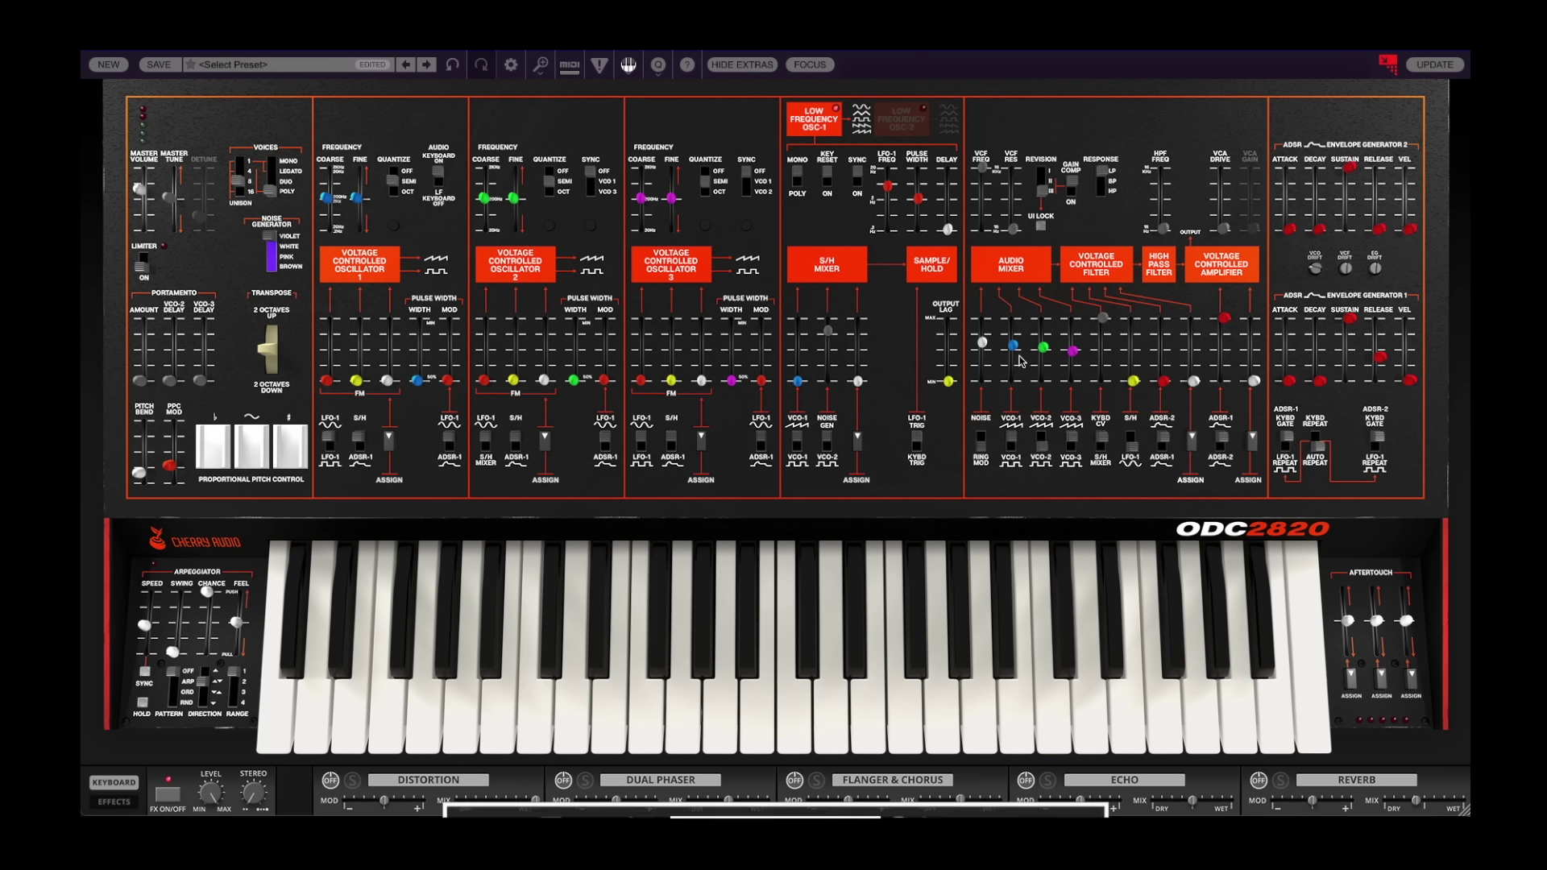
left_click_drag(1013, 345, 1047, 453)
left_click_drag(1072, 350, 1072, 381)
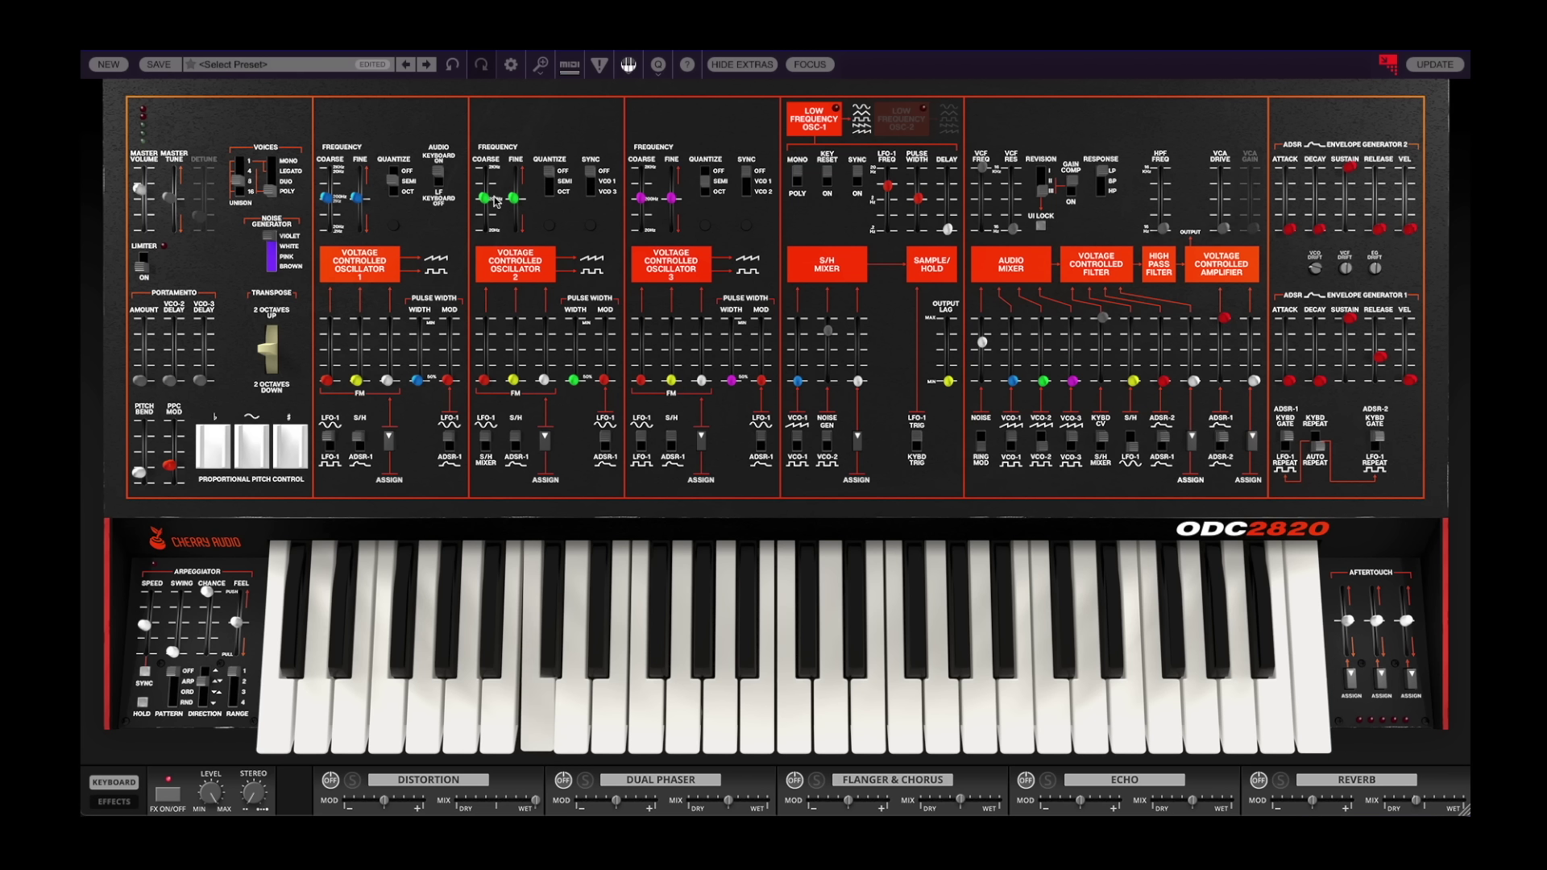
With only the ring modulator in the mix, raise VCO-2's coarse tune to 519.62 Hz and sweep VCO-1's coarse tune.
left_click_drag(489, 204, 489, 172)
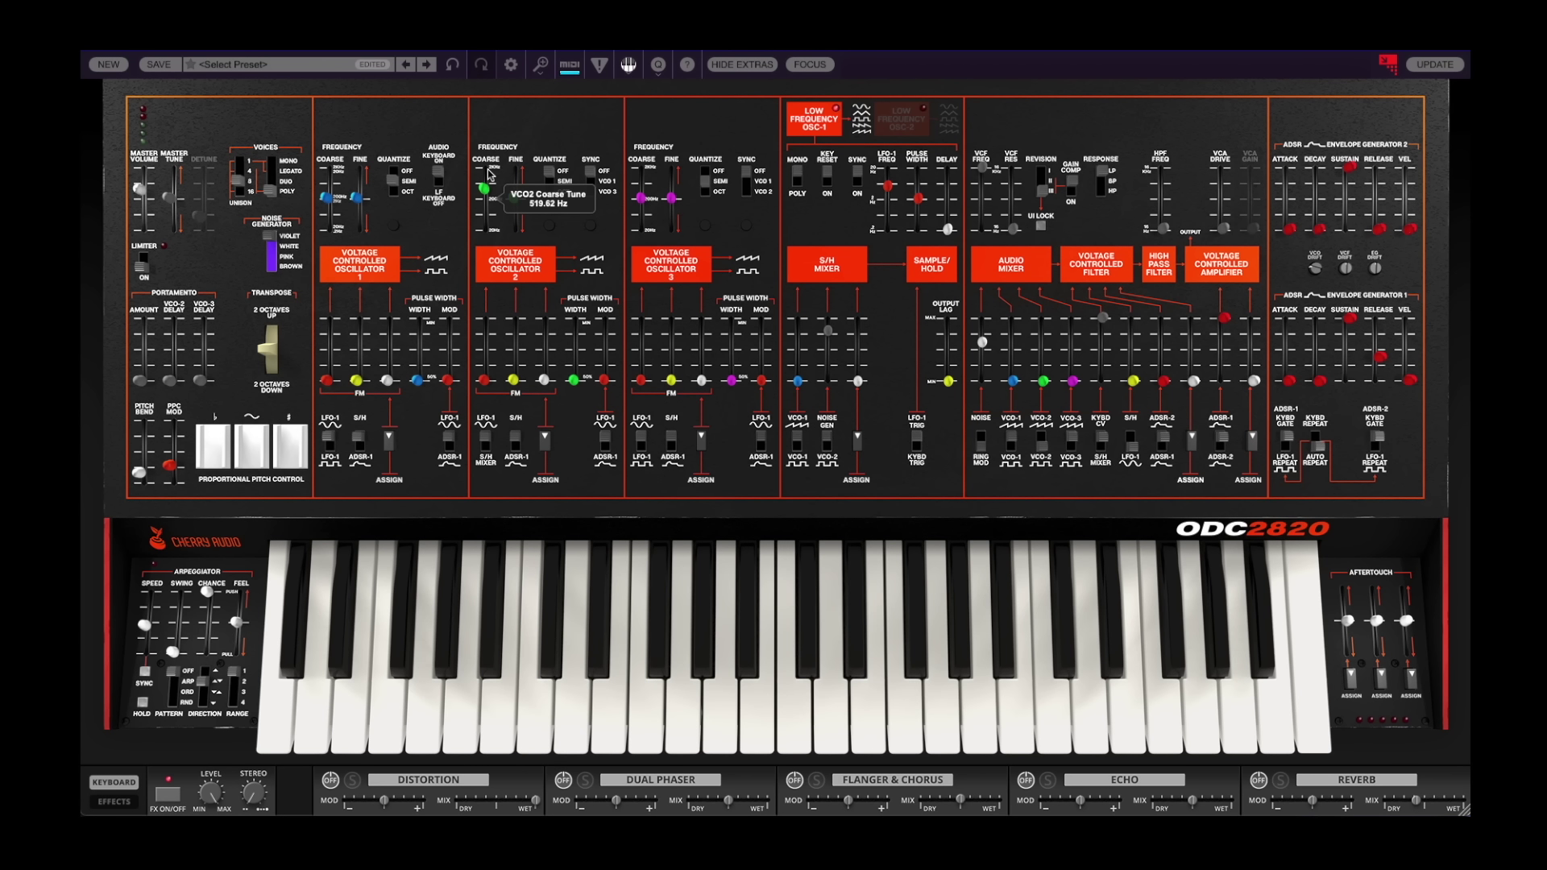
scroll(489, 174, "up", 4)
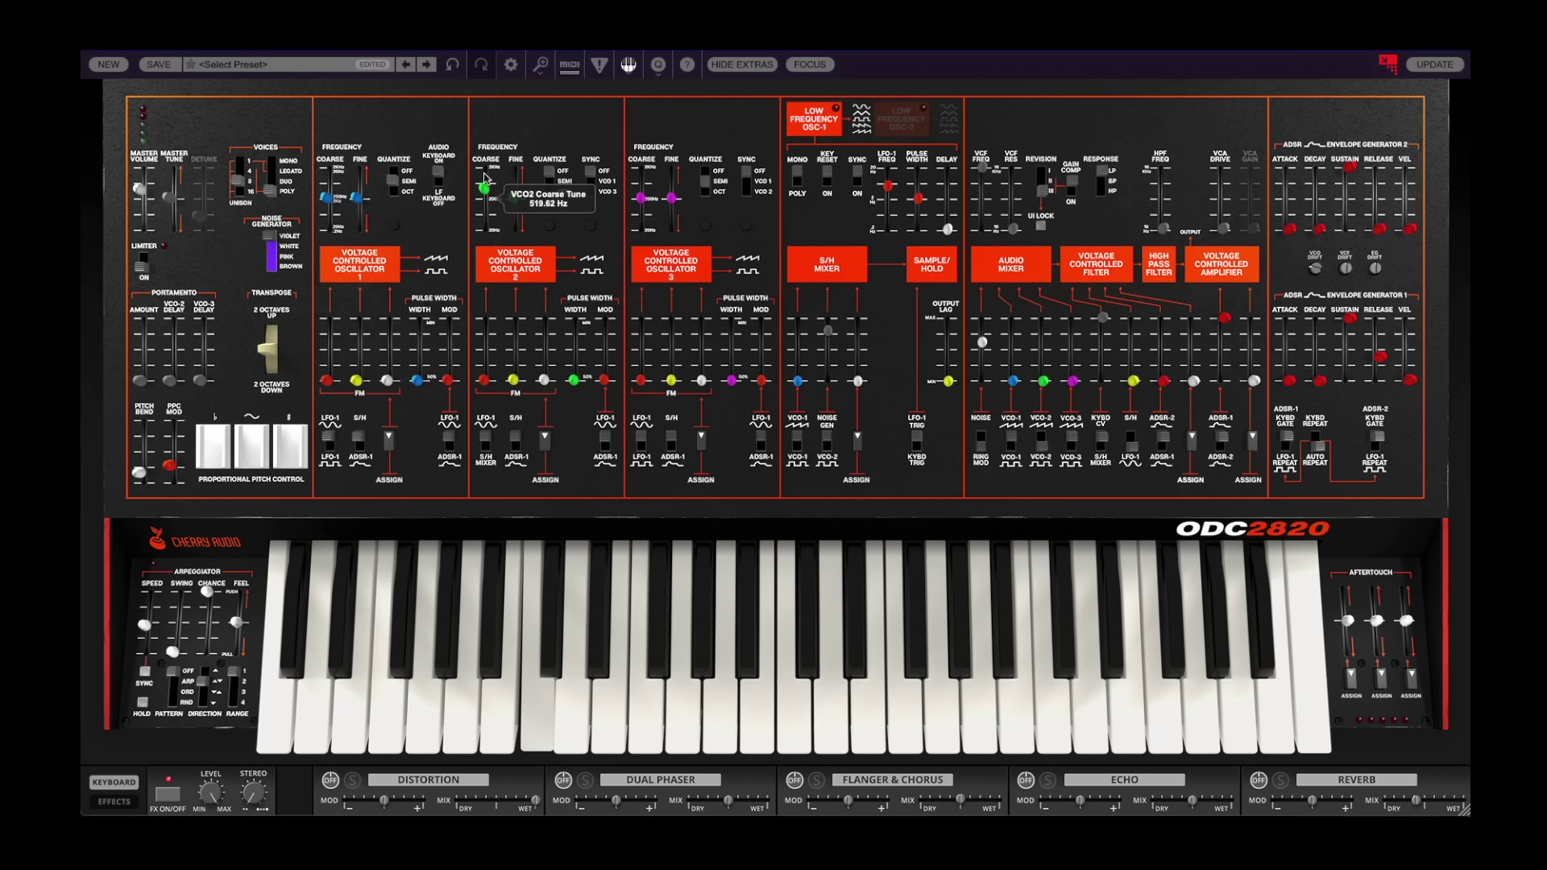
mouse_move(487, 180)
left_mouse_down()
mouse_move(493, 128)
mouse_move(490, 195)
left_mouse_up()
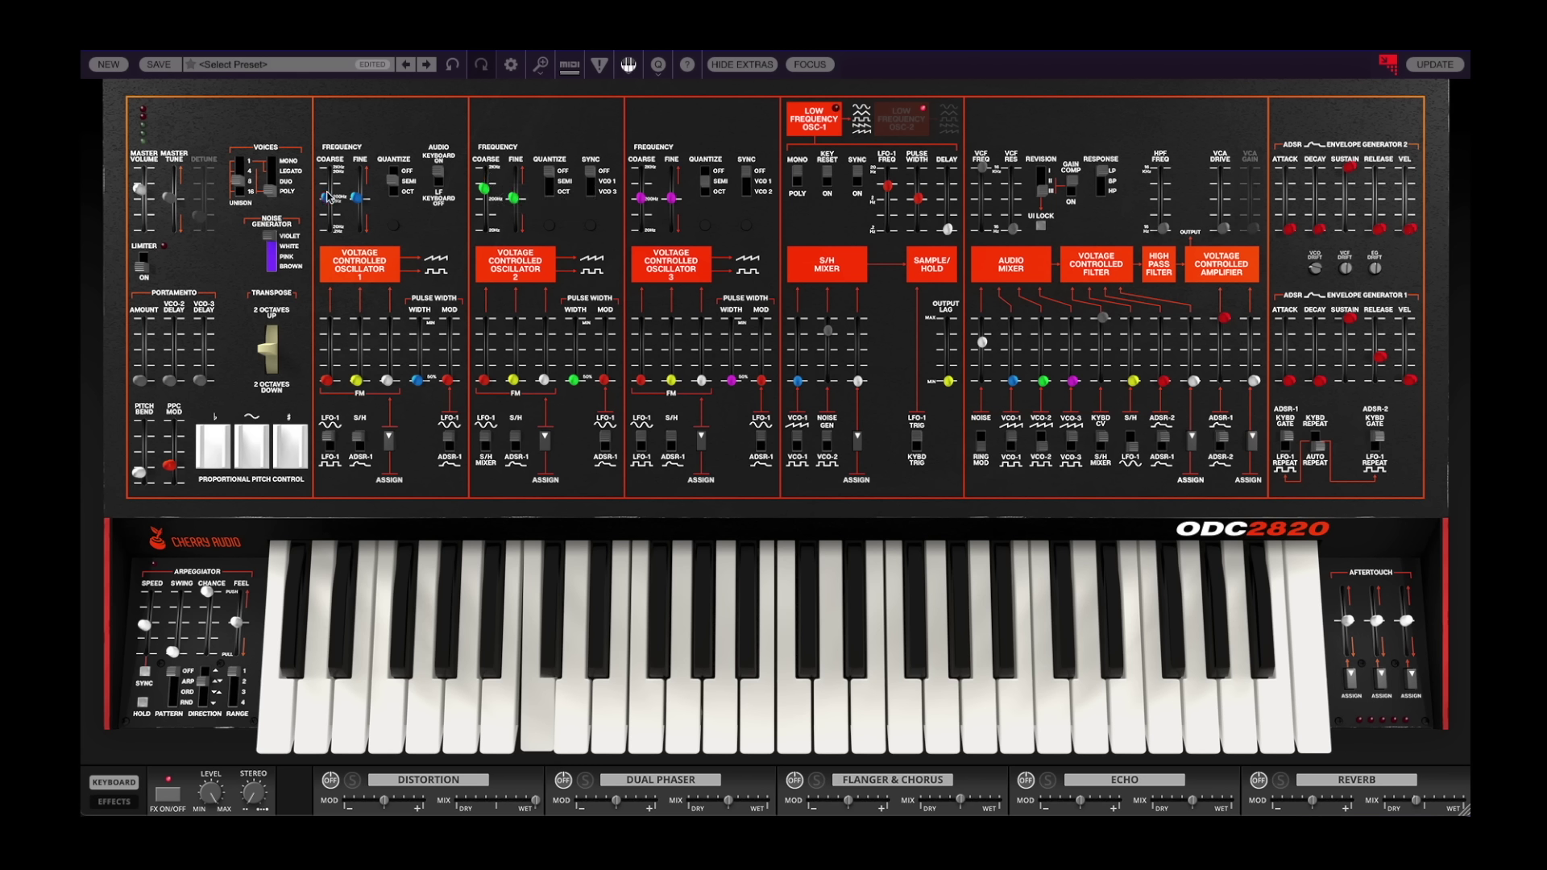
mouse_move(328, 196)
left_mouse_down()
mouse_move(337, 118)
mouse_move(339, 244)
mouse_move(331, 207)
left_mouse_up()
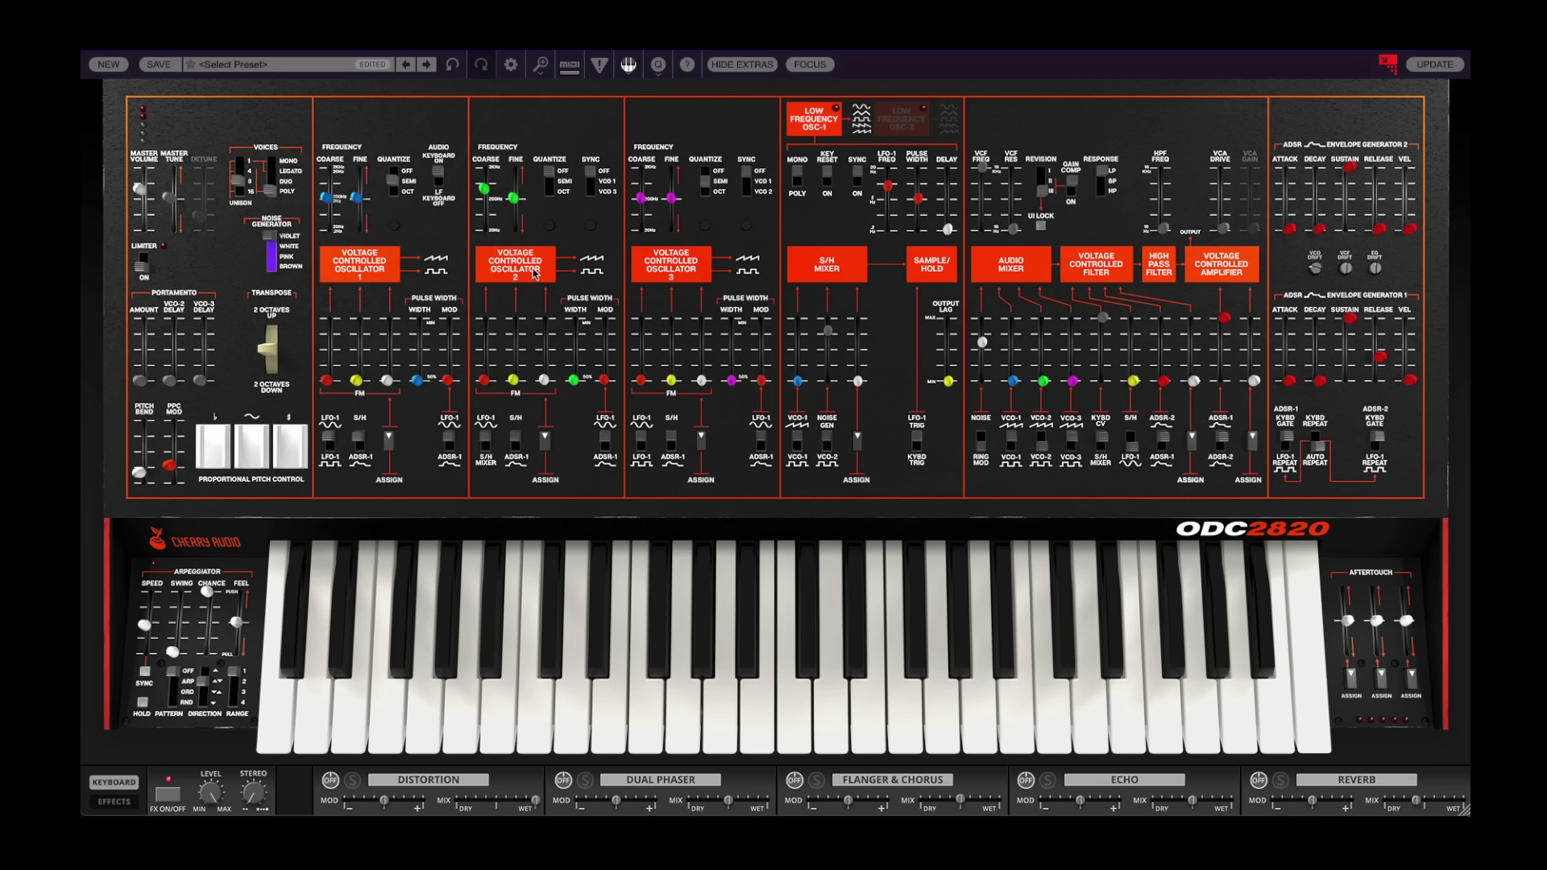
Raise VCO-2's LFO-1 FM to 7.6%, slow LFO-1's rate, and lengthen ADSR-1's attack.
left_click_drag(483, 379, 484, 369)
left_click_drag(887, 185, 887, 193)
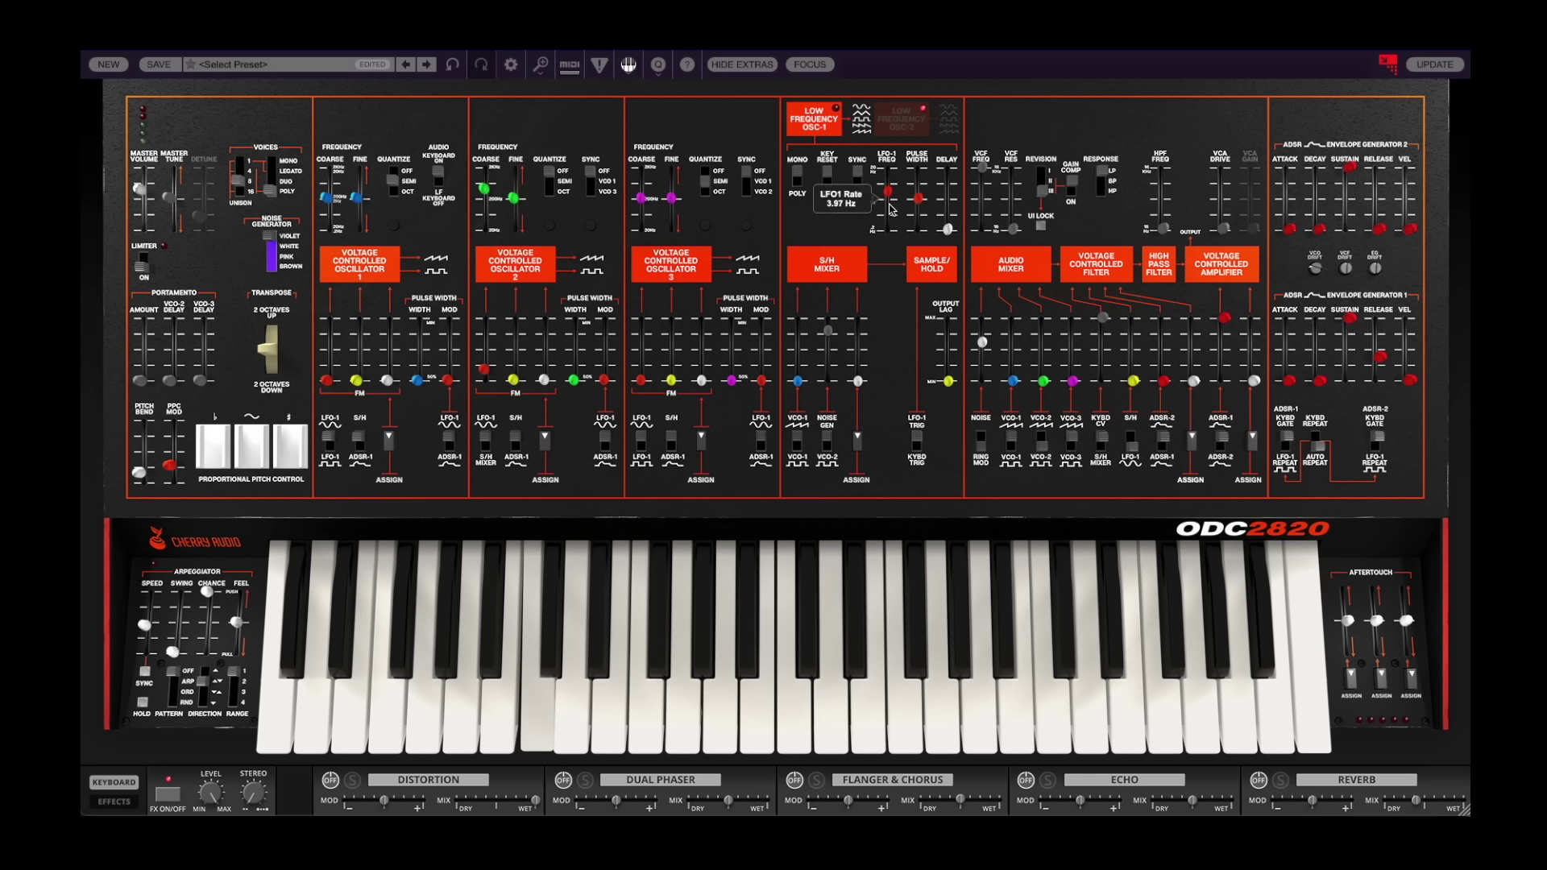
left_click_drag(484, 369, 483, 326)
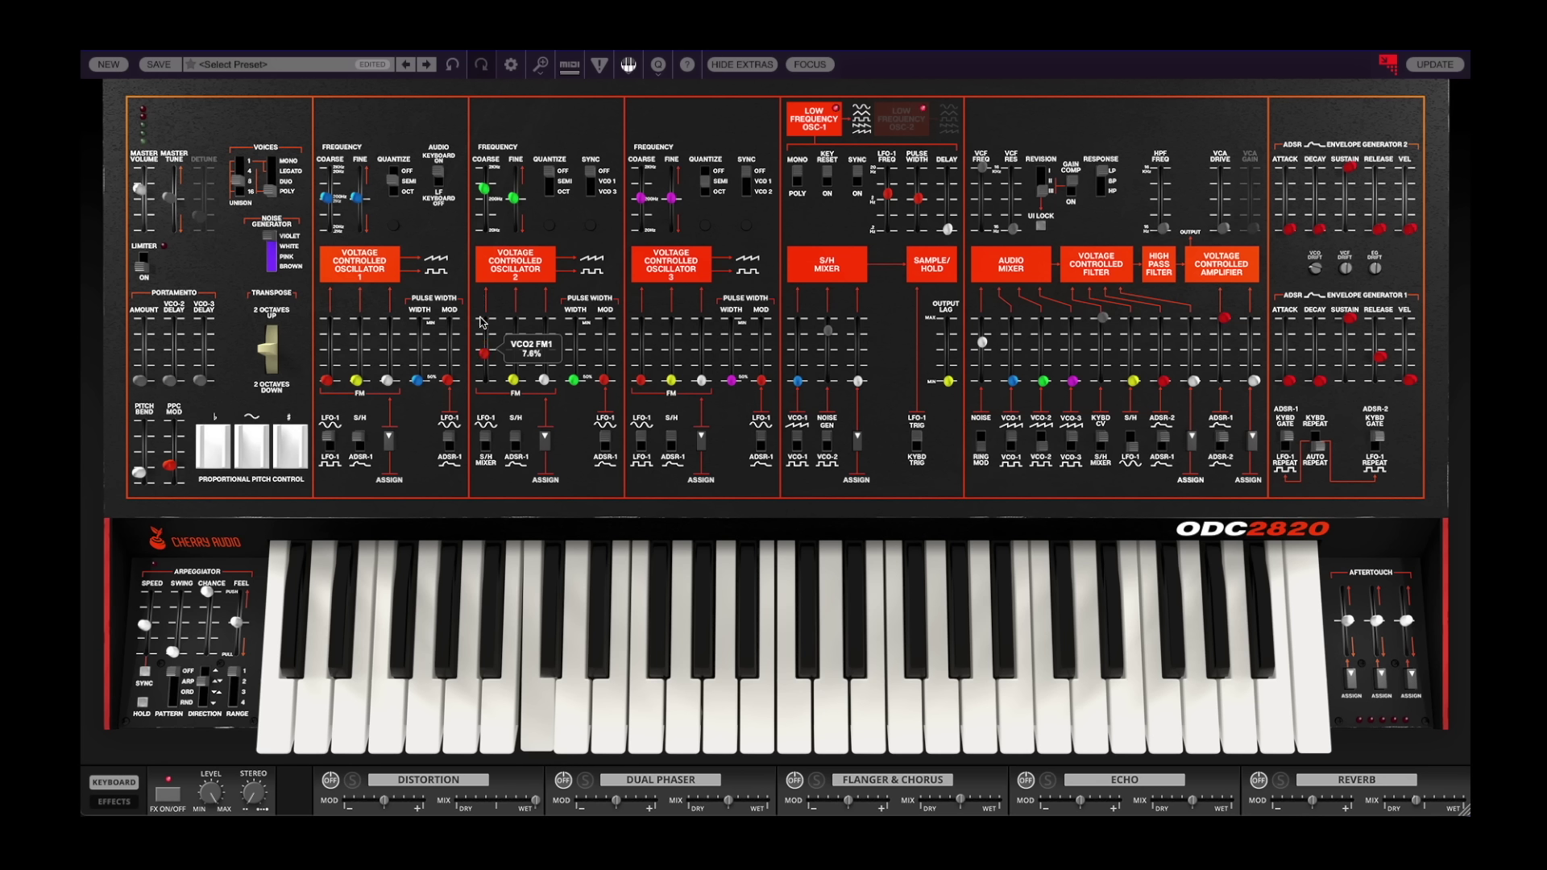
left_click_drag(890, 197, 885, 268)
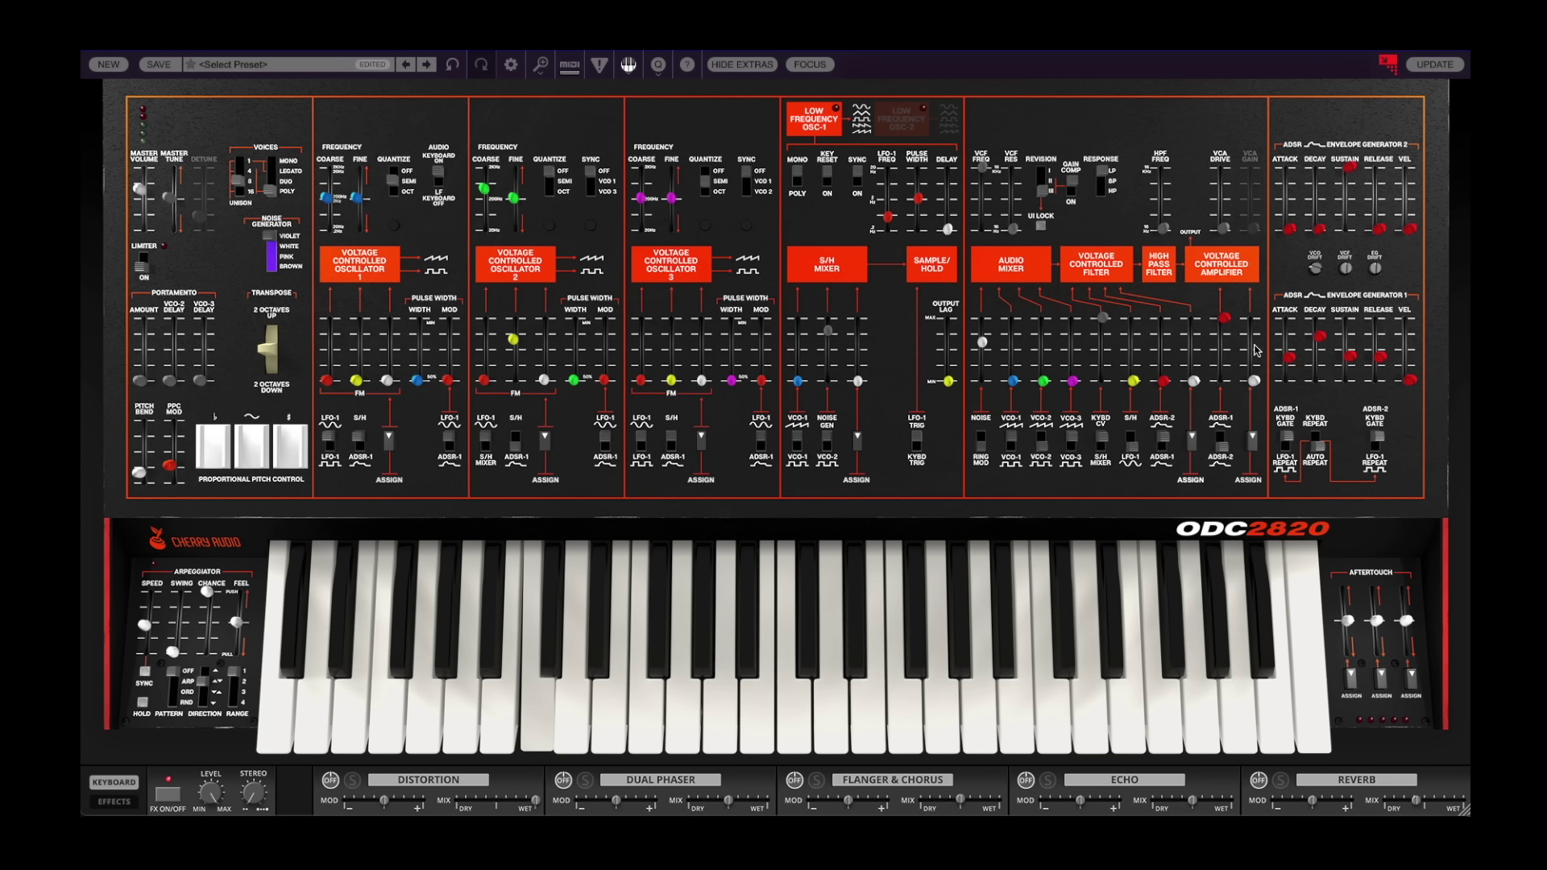
left_click_drag(1289, 360, 1303, 278)
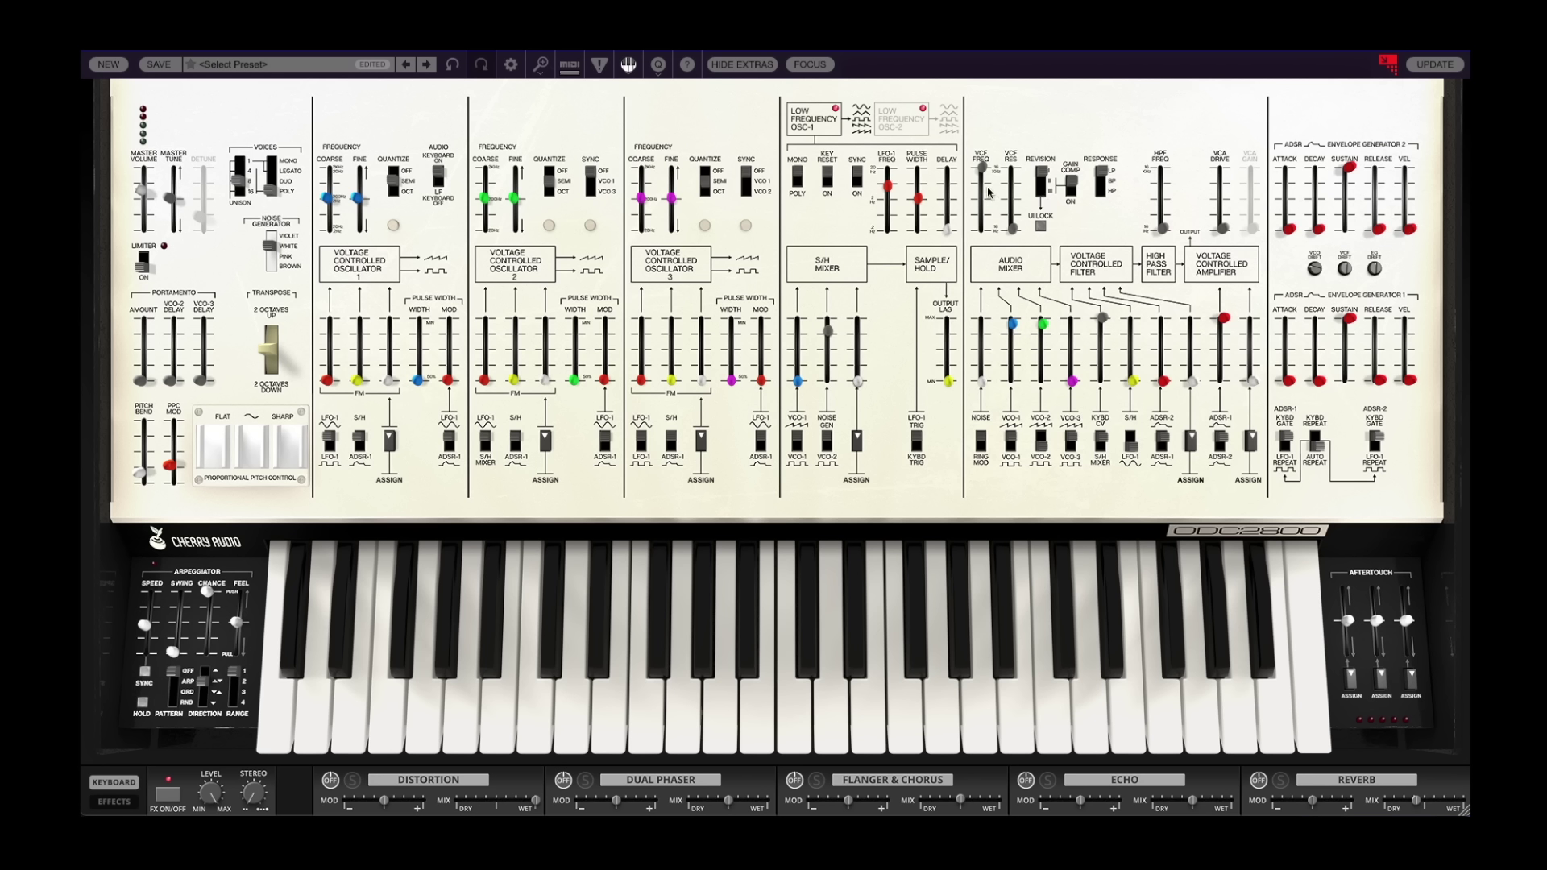
Cycle through the filter revisions, including ODC2810, and return to ODC2800.
left_click(1039, 187)
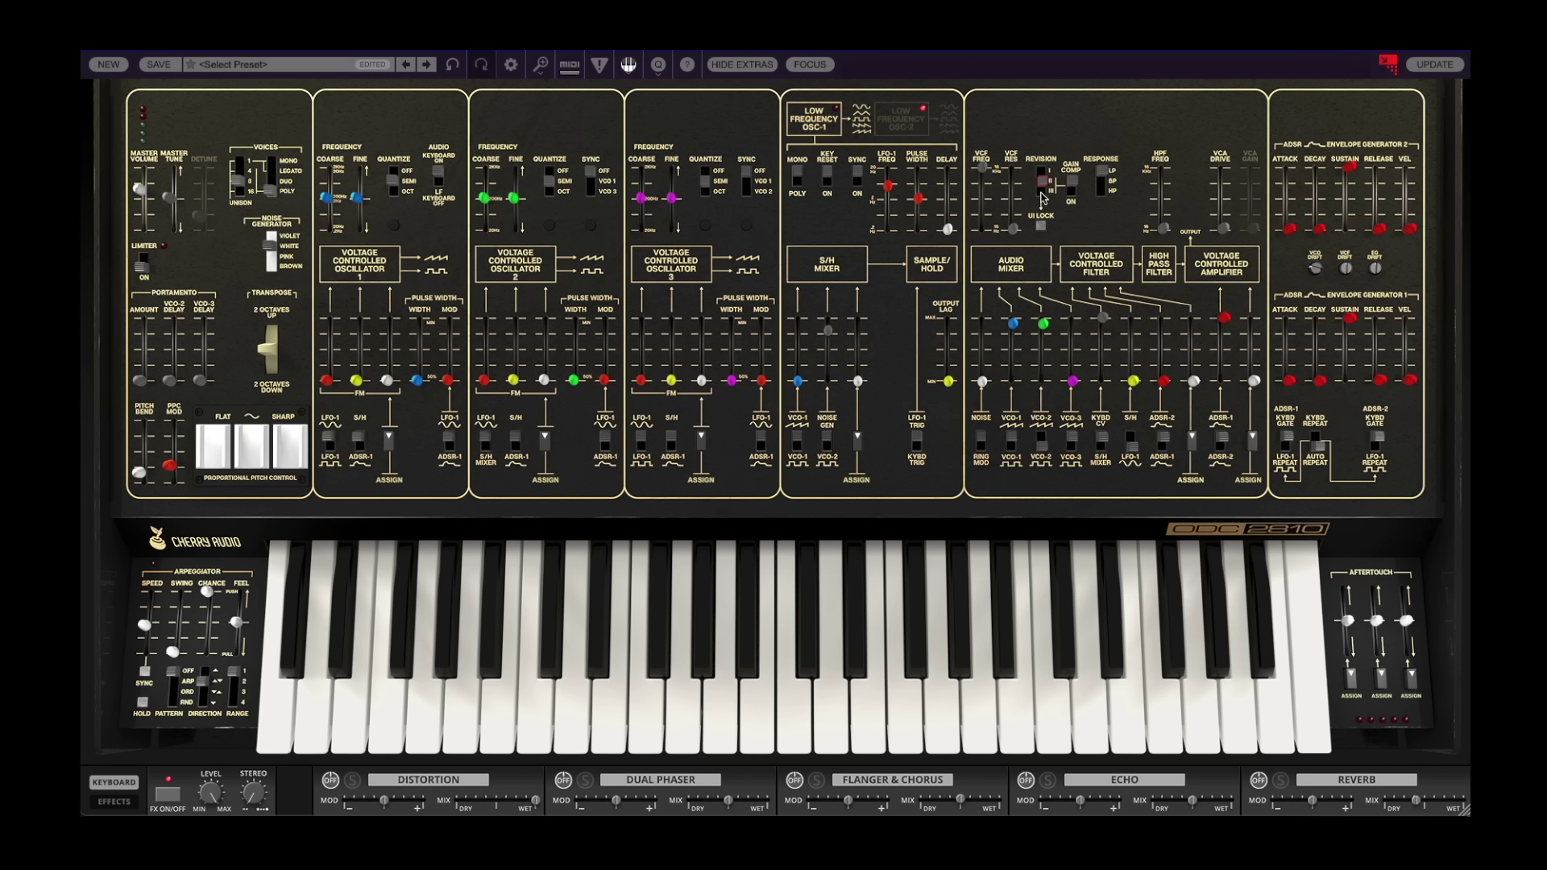
left_click(1044, 187)
left_click(1045, 176)
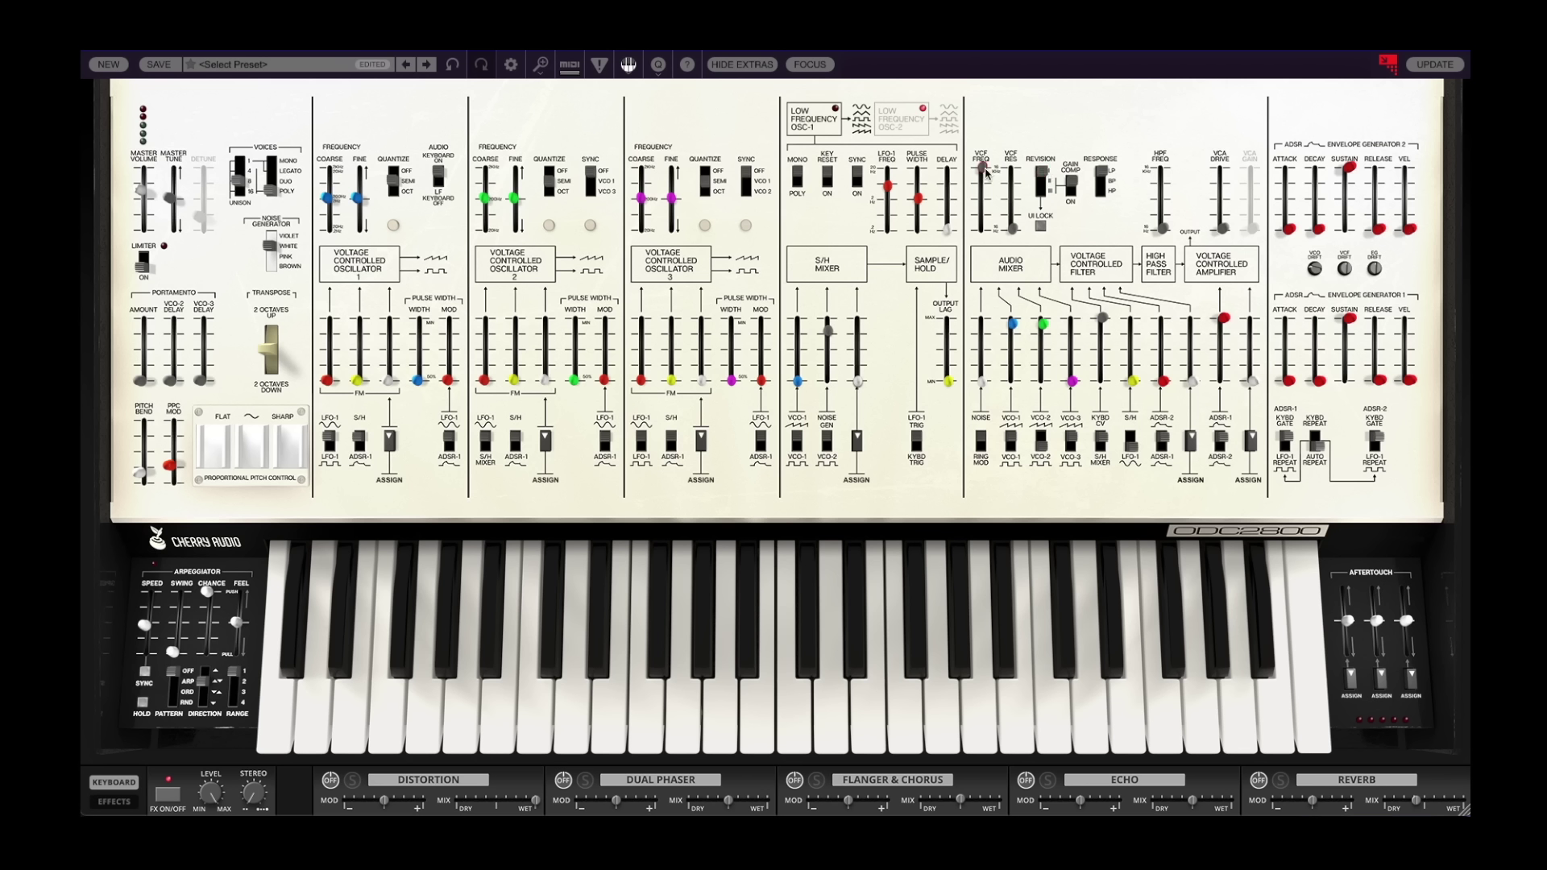
Lower the VCF cutoff to 2.1 Hz, set the resonance to 29.3%, and sweep the cutoff again.
mouse_move(983, 171)
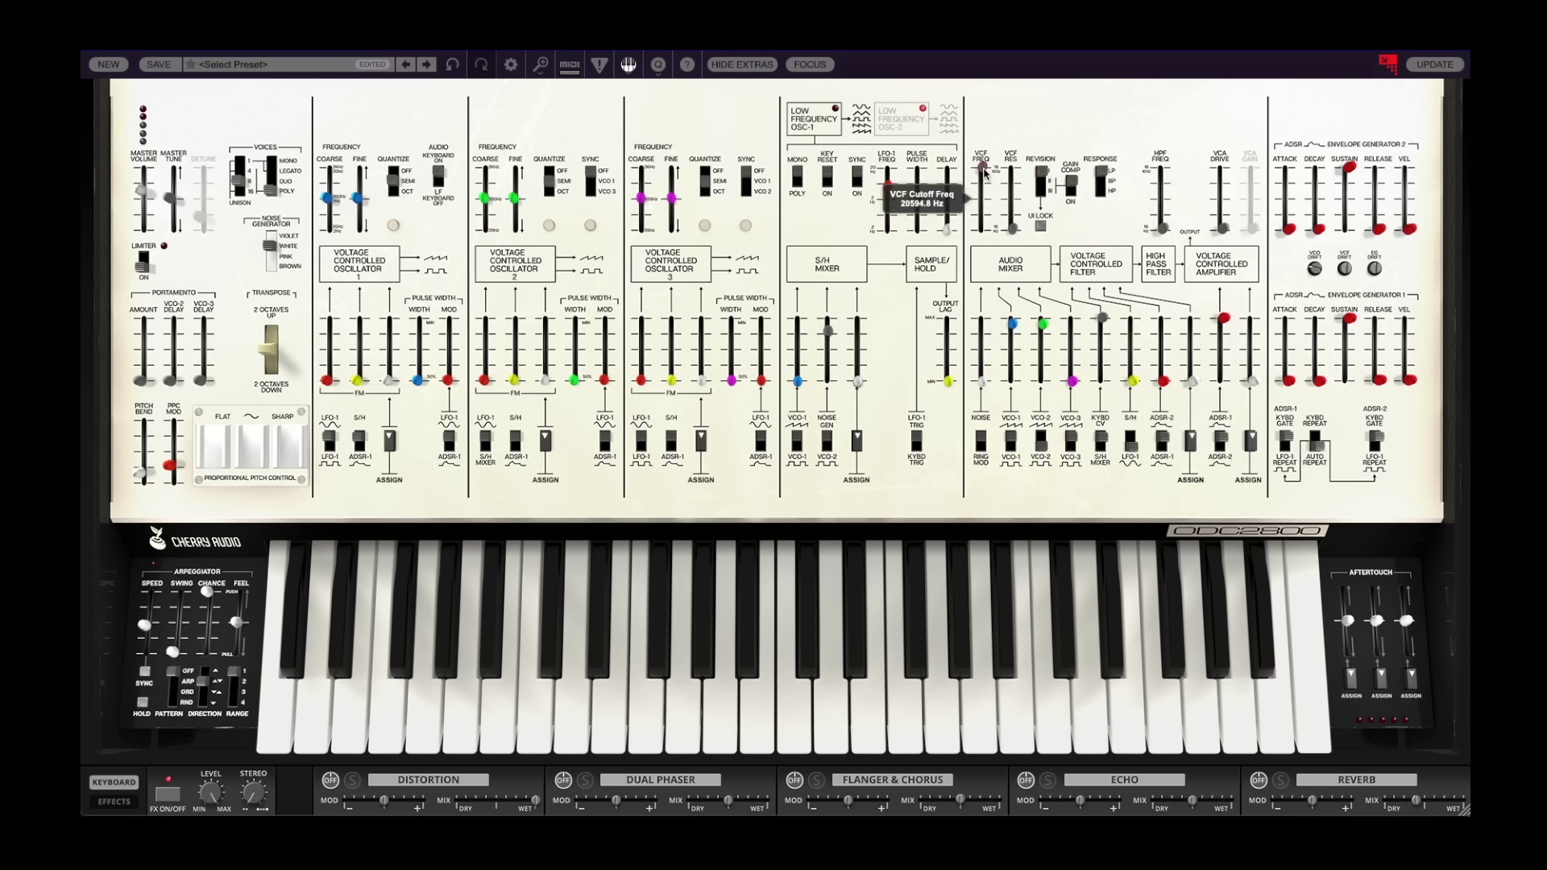
left_click_drag(985, 171, 983, 231)
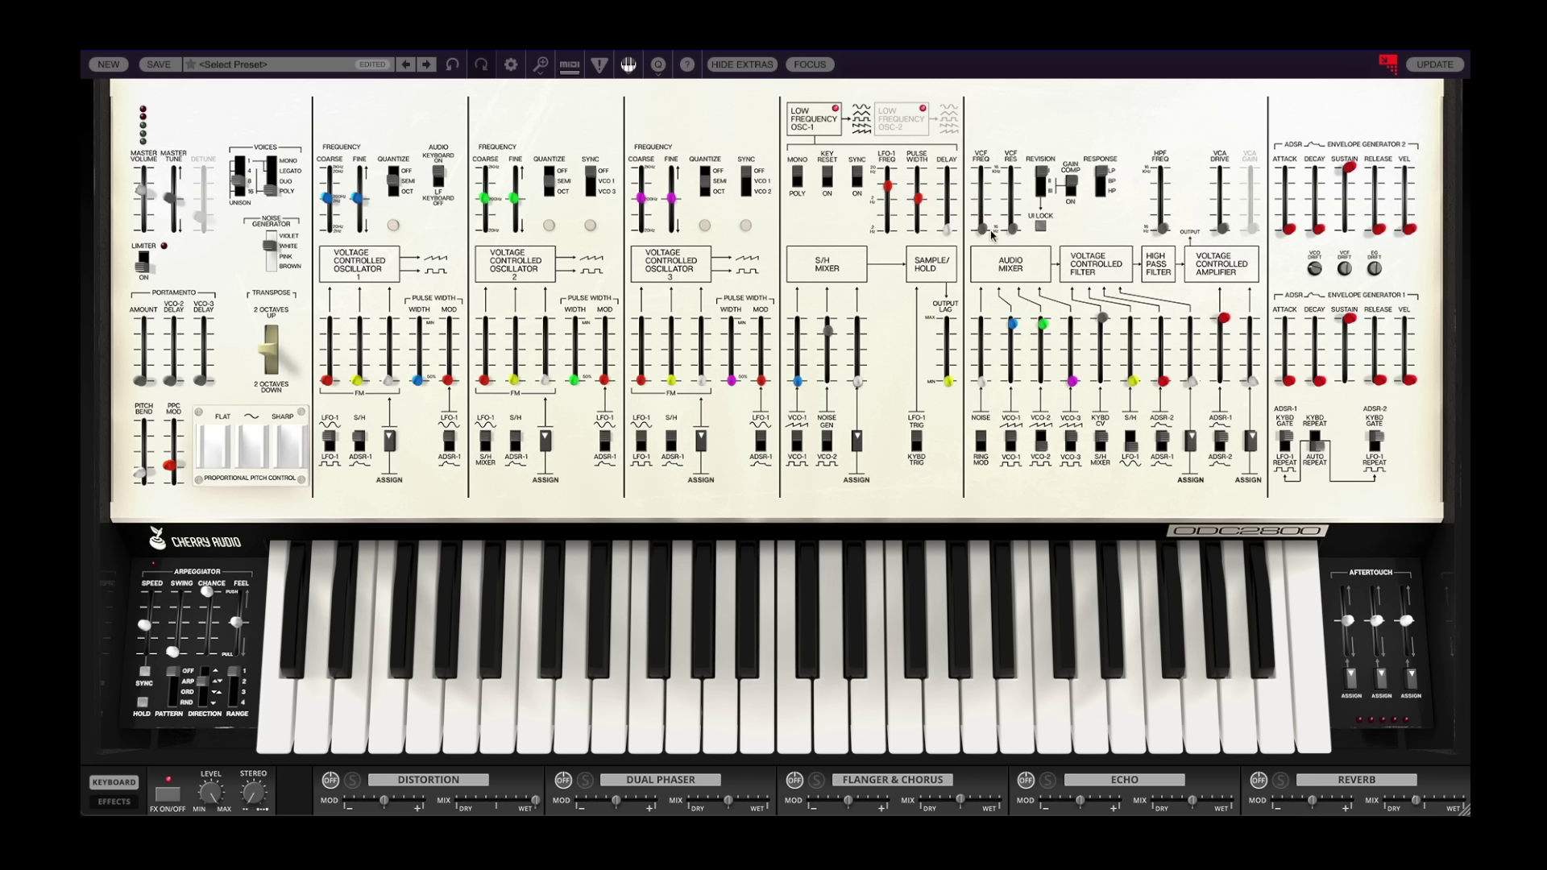
mouse_move(983, 233)
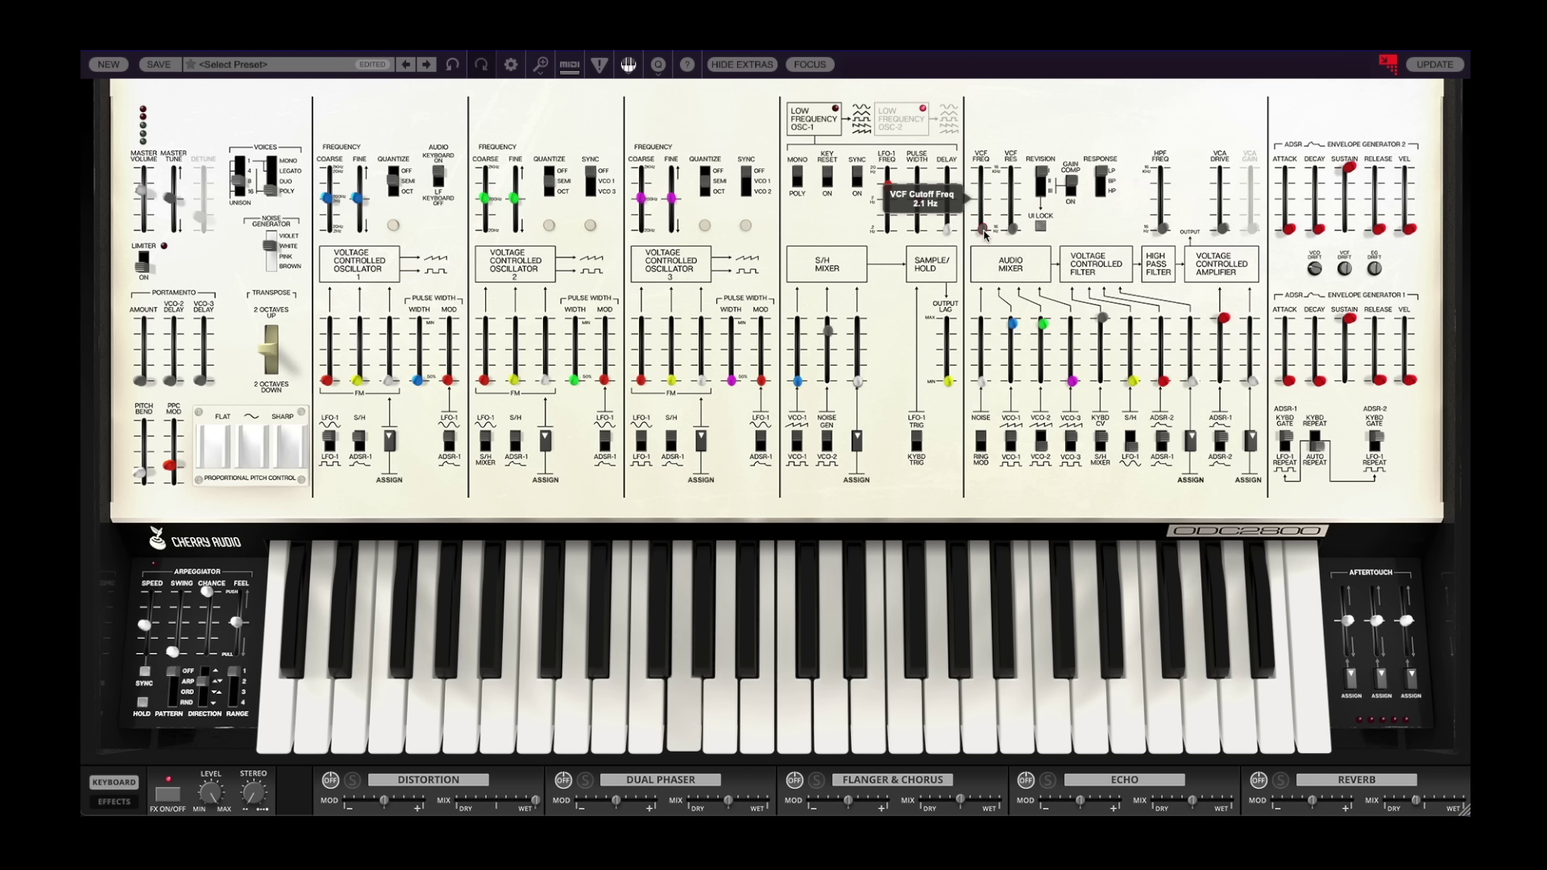
left_click_drag(982, 191, 1004, 143)
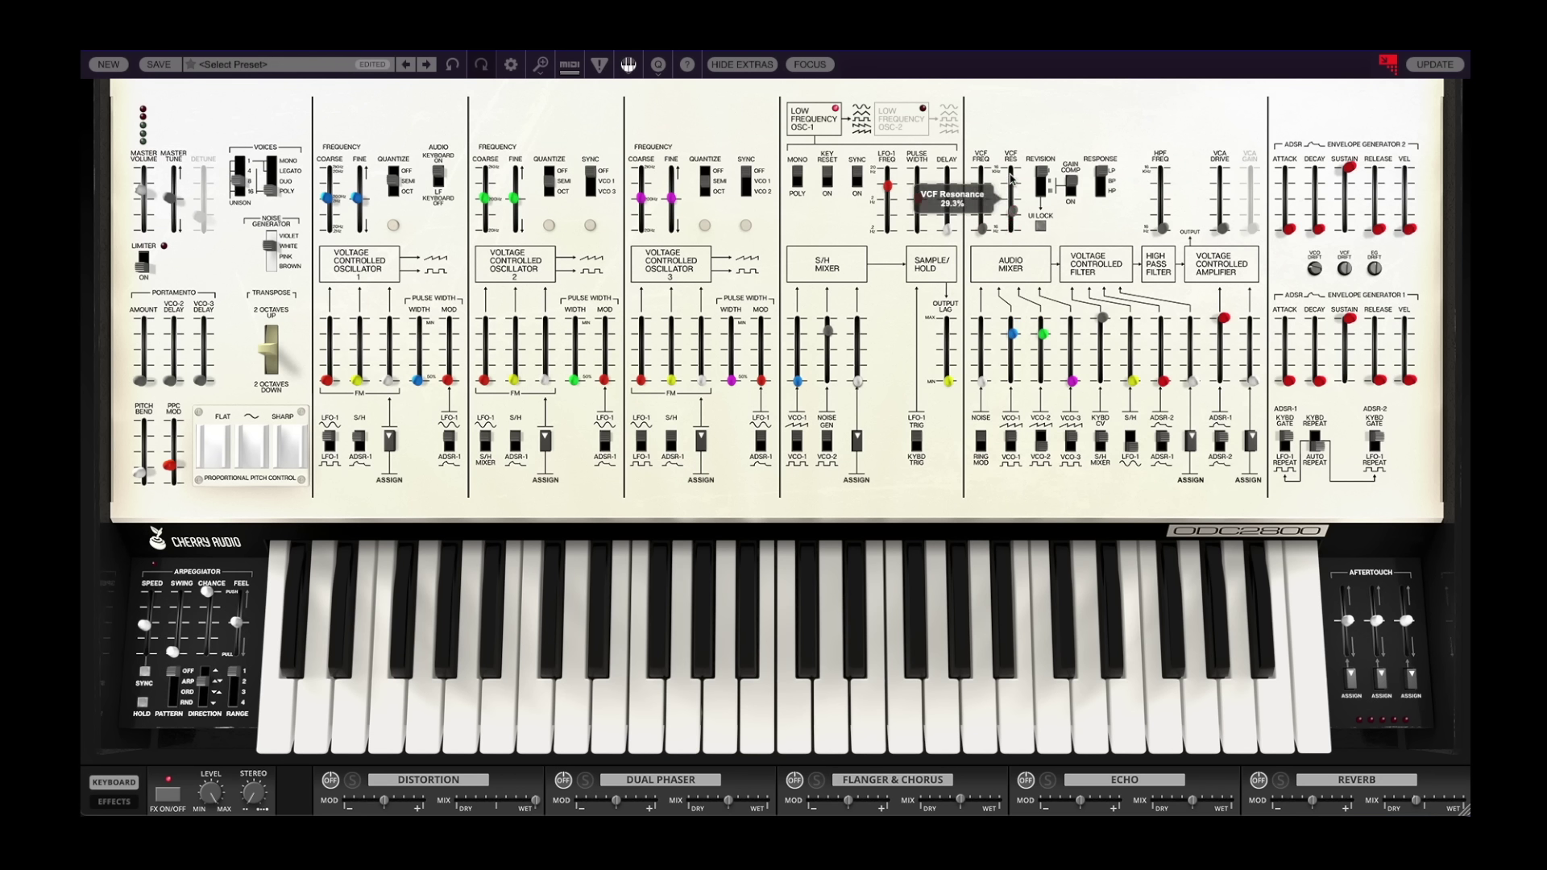
mouse_move(982, 228)
left_mouse_down()
mouse_move(997, 64)
mouse_move(1008, 201)
mouse_move(984, 211)
mouse_move(994, 72)
mouse_move(1014, 197)
mouse_move(984, 132)
mouse_move(992, 101)
mouse_move(993, 163)
left_mouse_up()
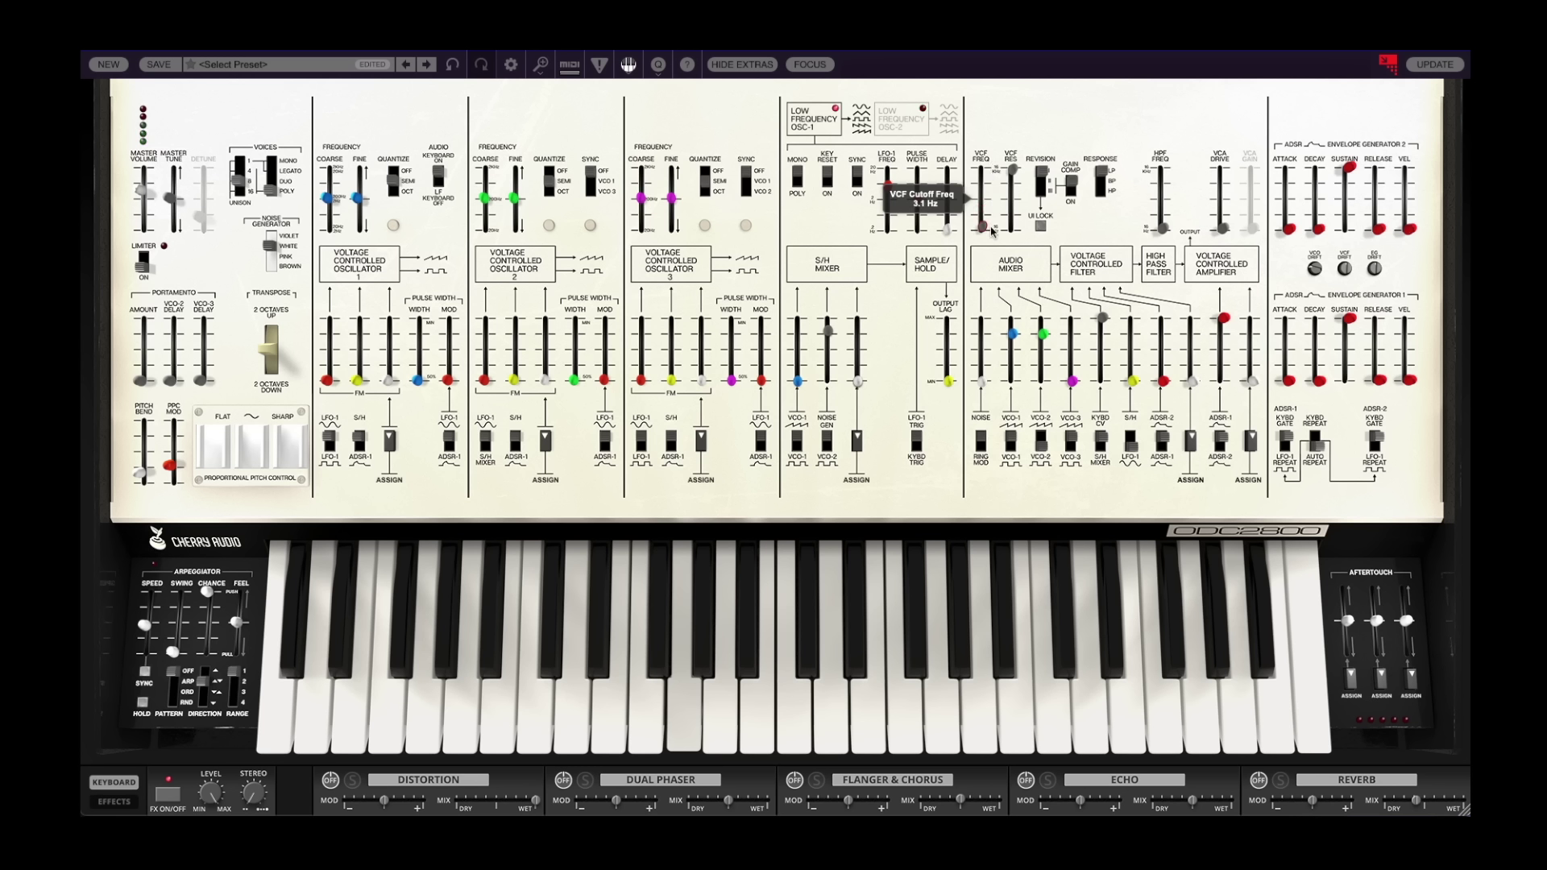
Switch to the ODC2810 filter revision and sweep its VCF cutoff and resonance.
left_click_drag(1012, 171, 1012, 203)
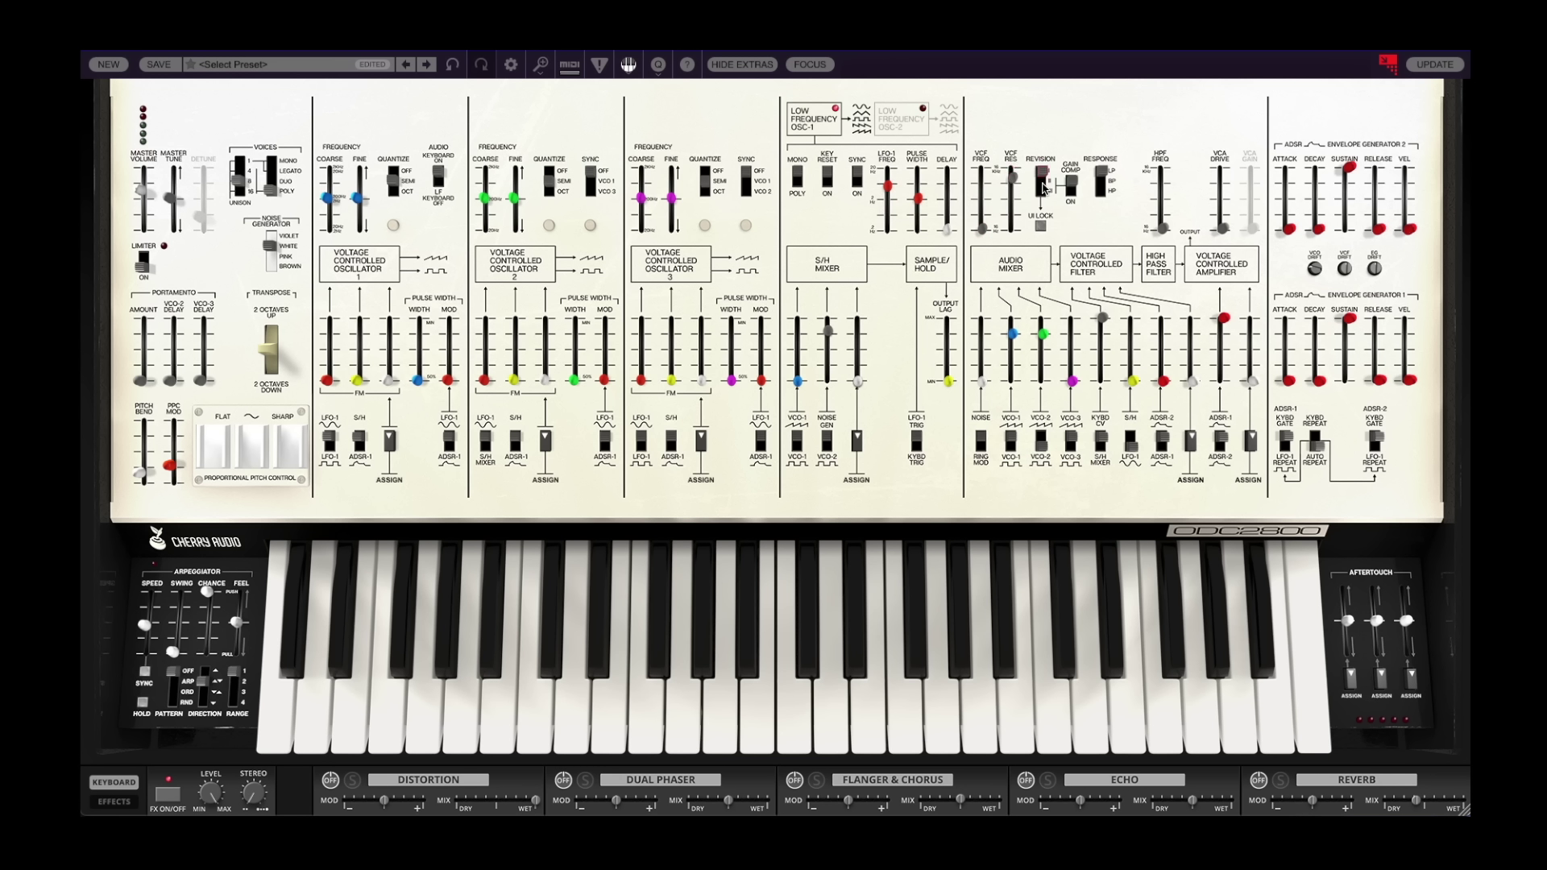
left_click(1043, 185)
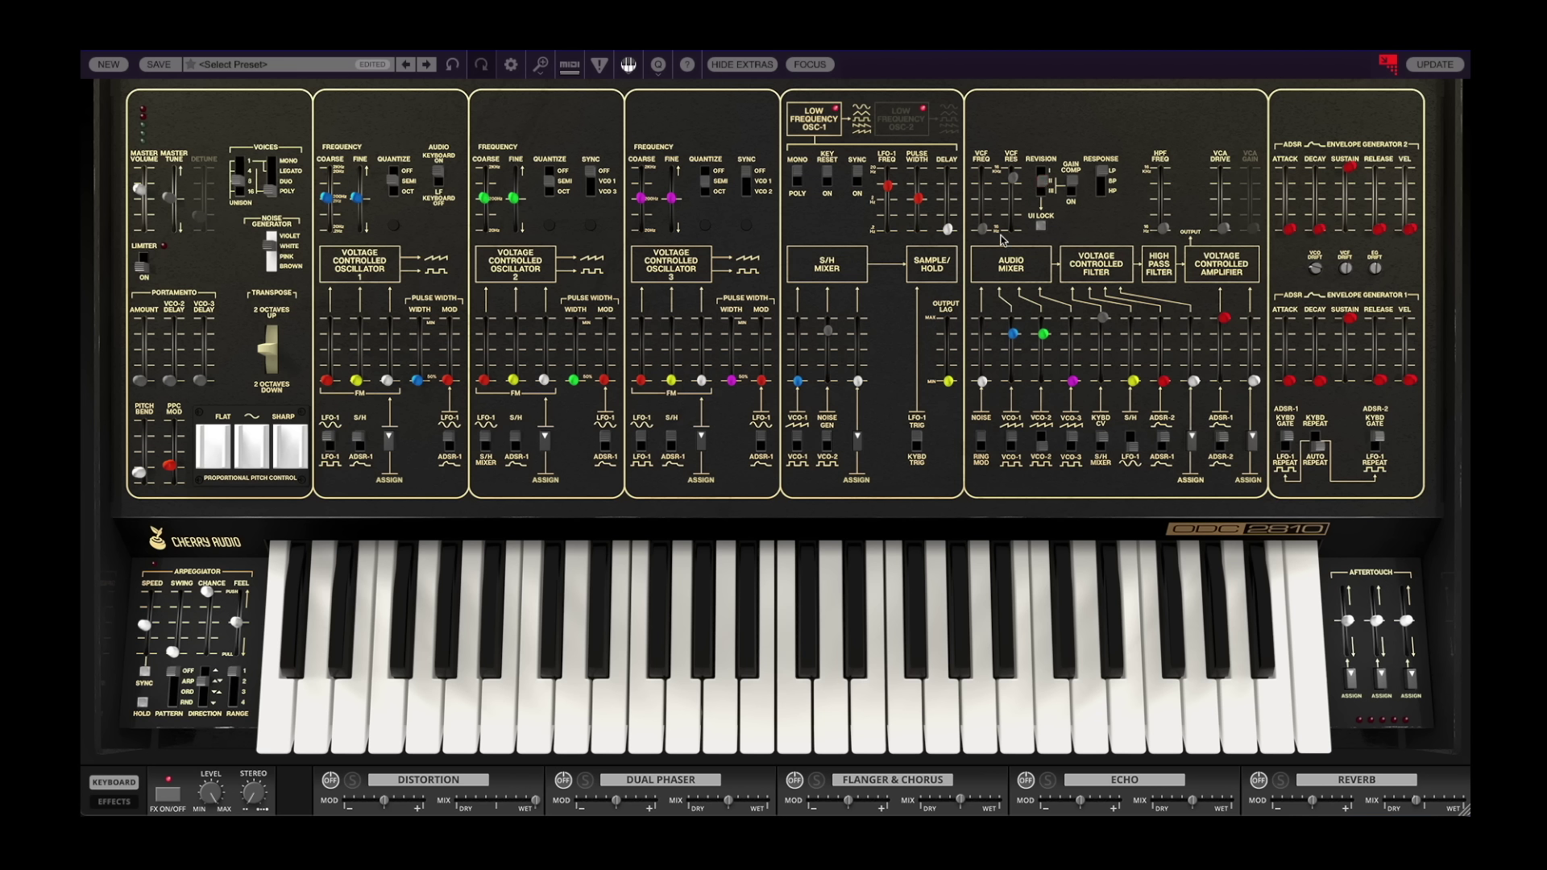
mouse_move(986, 234)
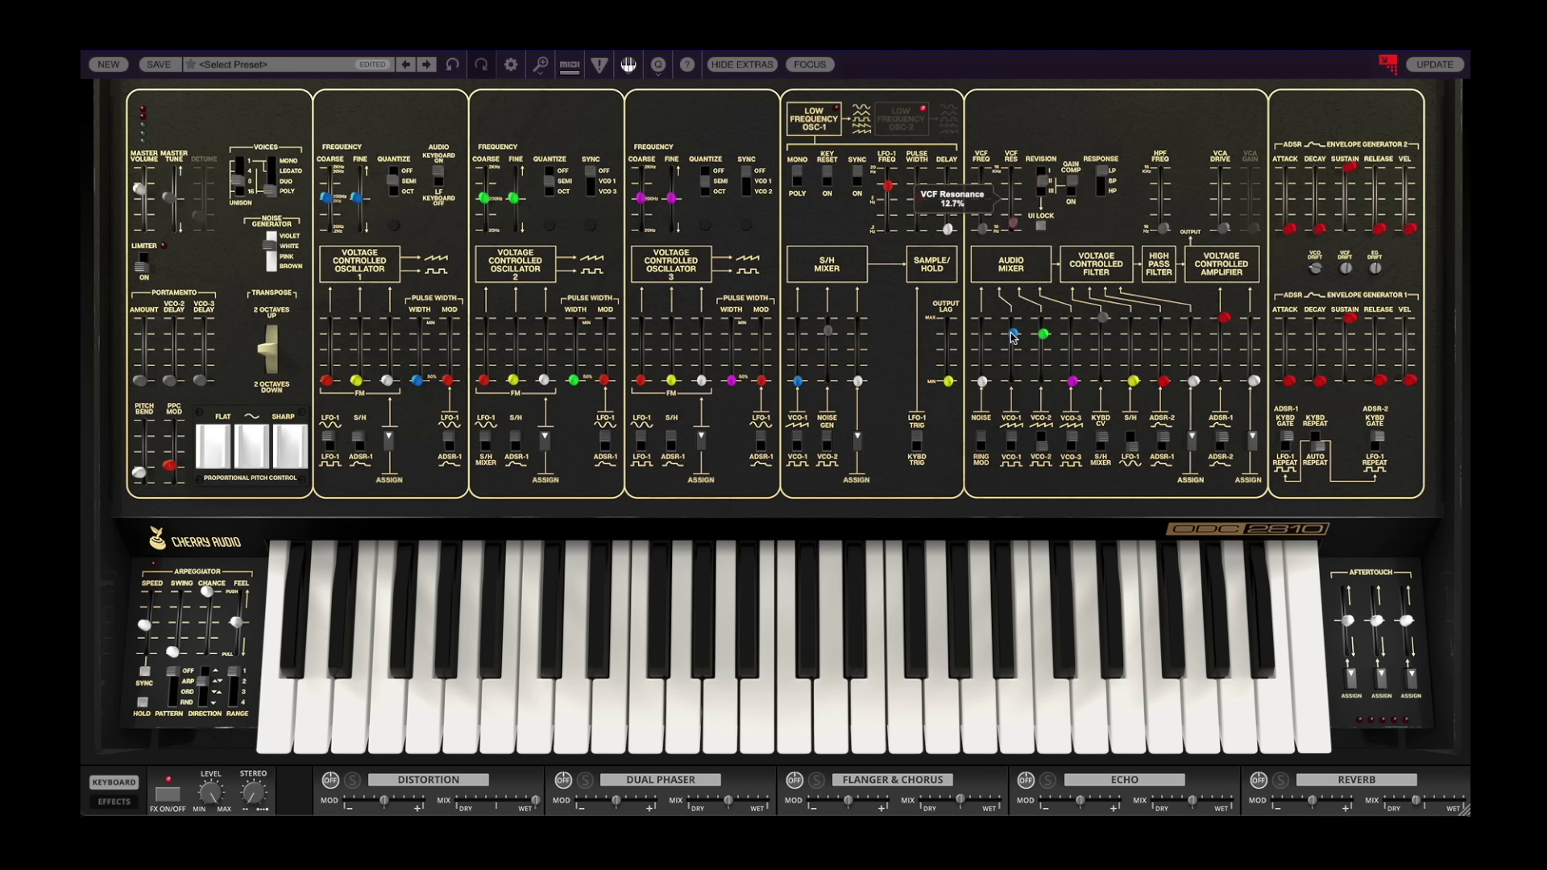
left_click_drag(984, 235, 998, 137)
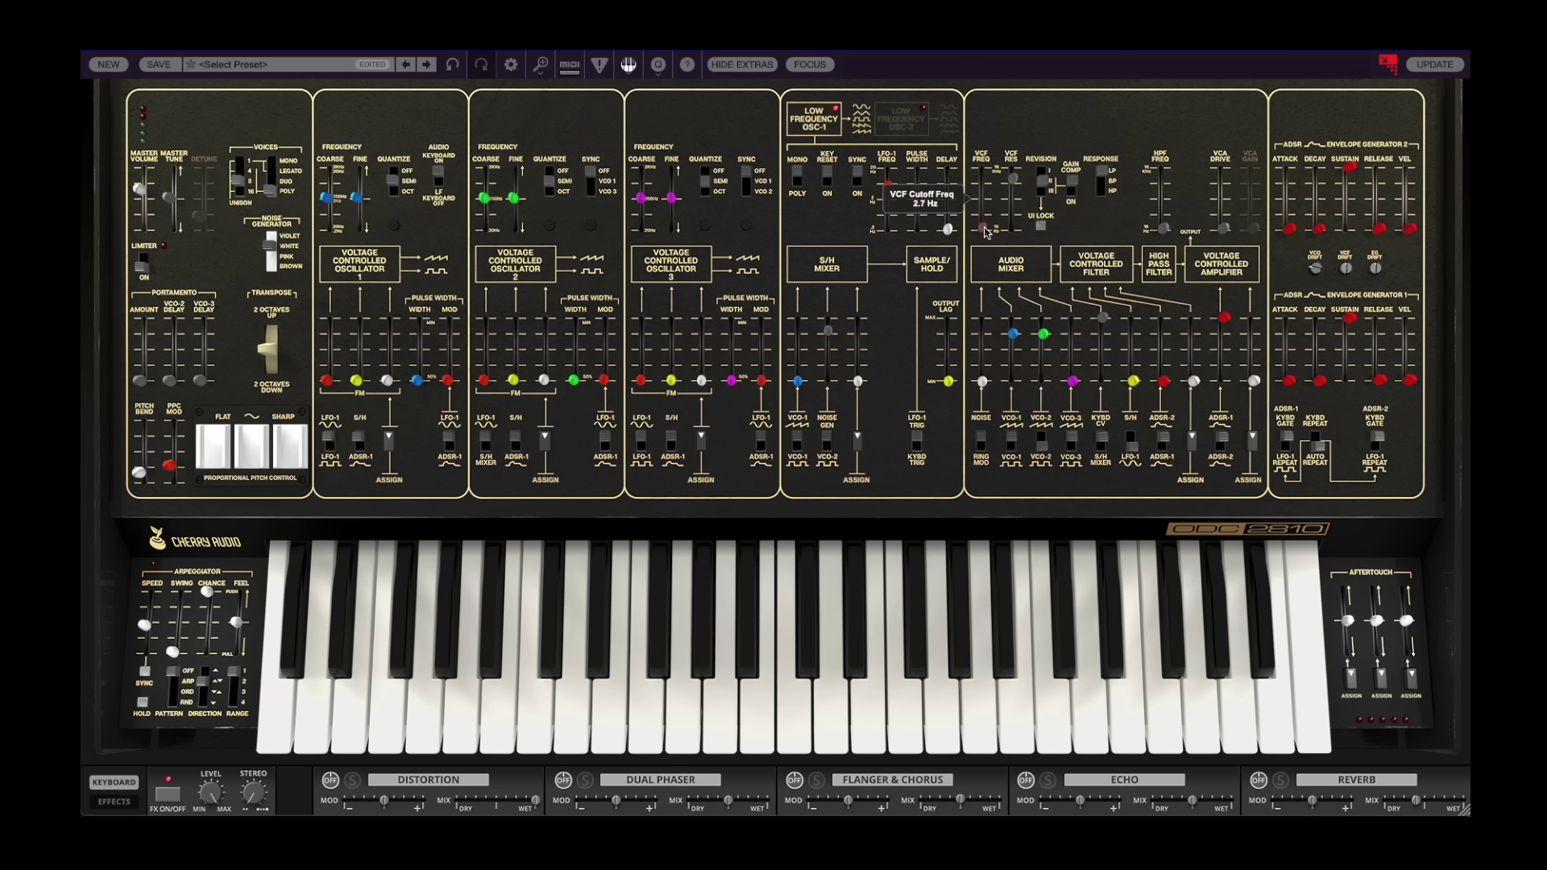
Switch to the ODC2820 filter revision, vary its resonance, and sweep the VCF cutoff.
left_click(1046, 171)
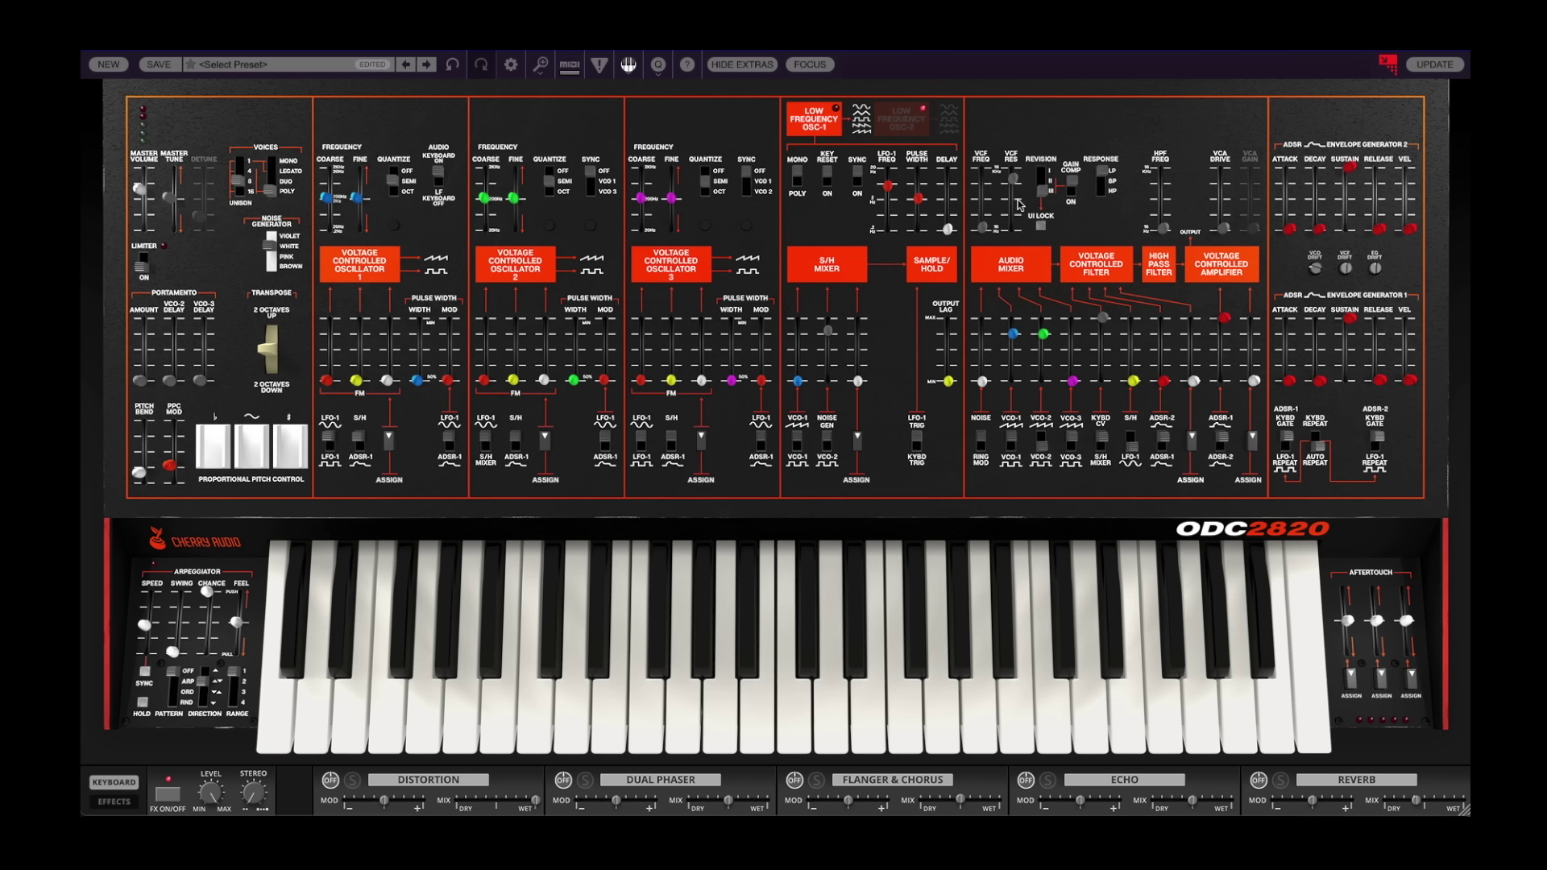
left_click_drag(1014, 184, 1012, 126)
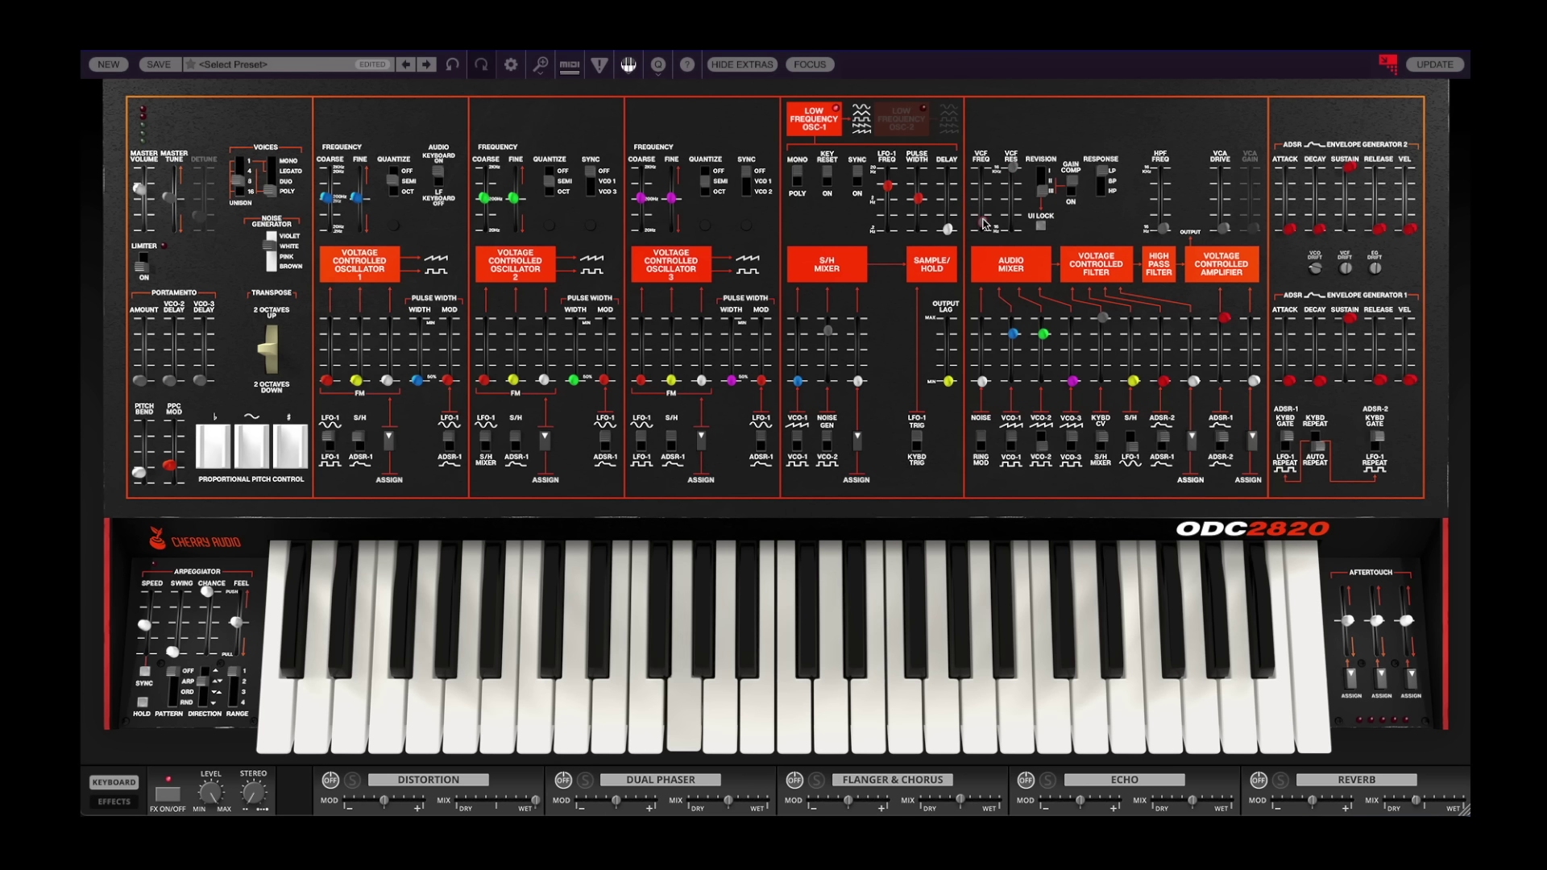
left_click_drag(983, 224, 998, 264)
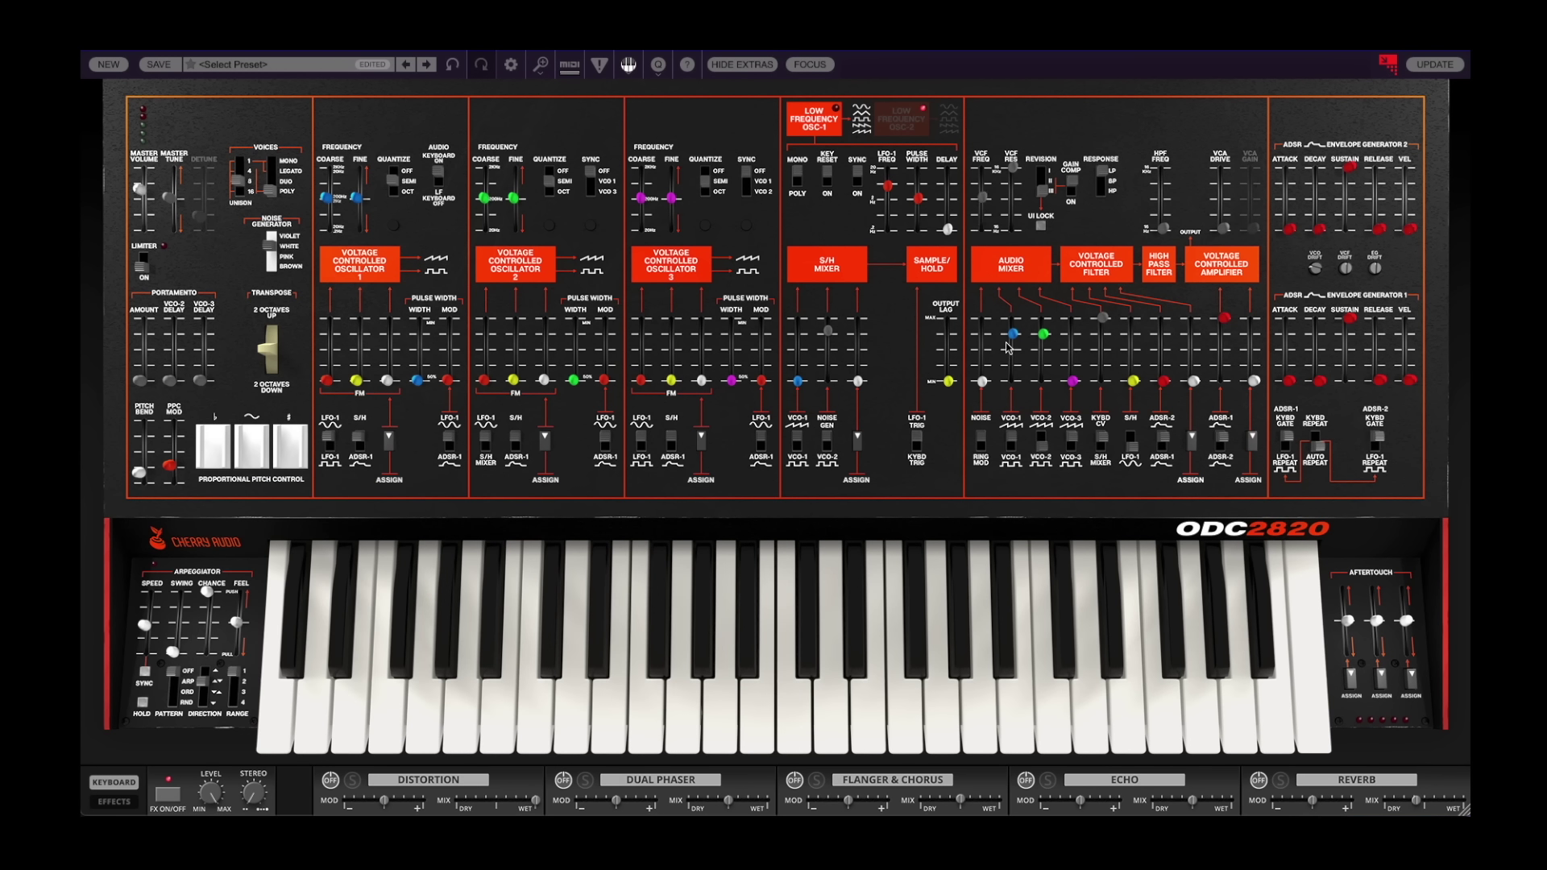
With VCO-1 and VCO-2 silenced, lower VCF CV1 to 21.2% and return it to 100%, and raise both oscillators in the audio mixer again.
left_click_drag(1007, 348, 1103, 445)
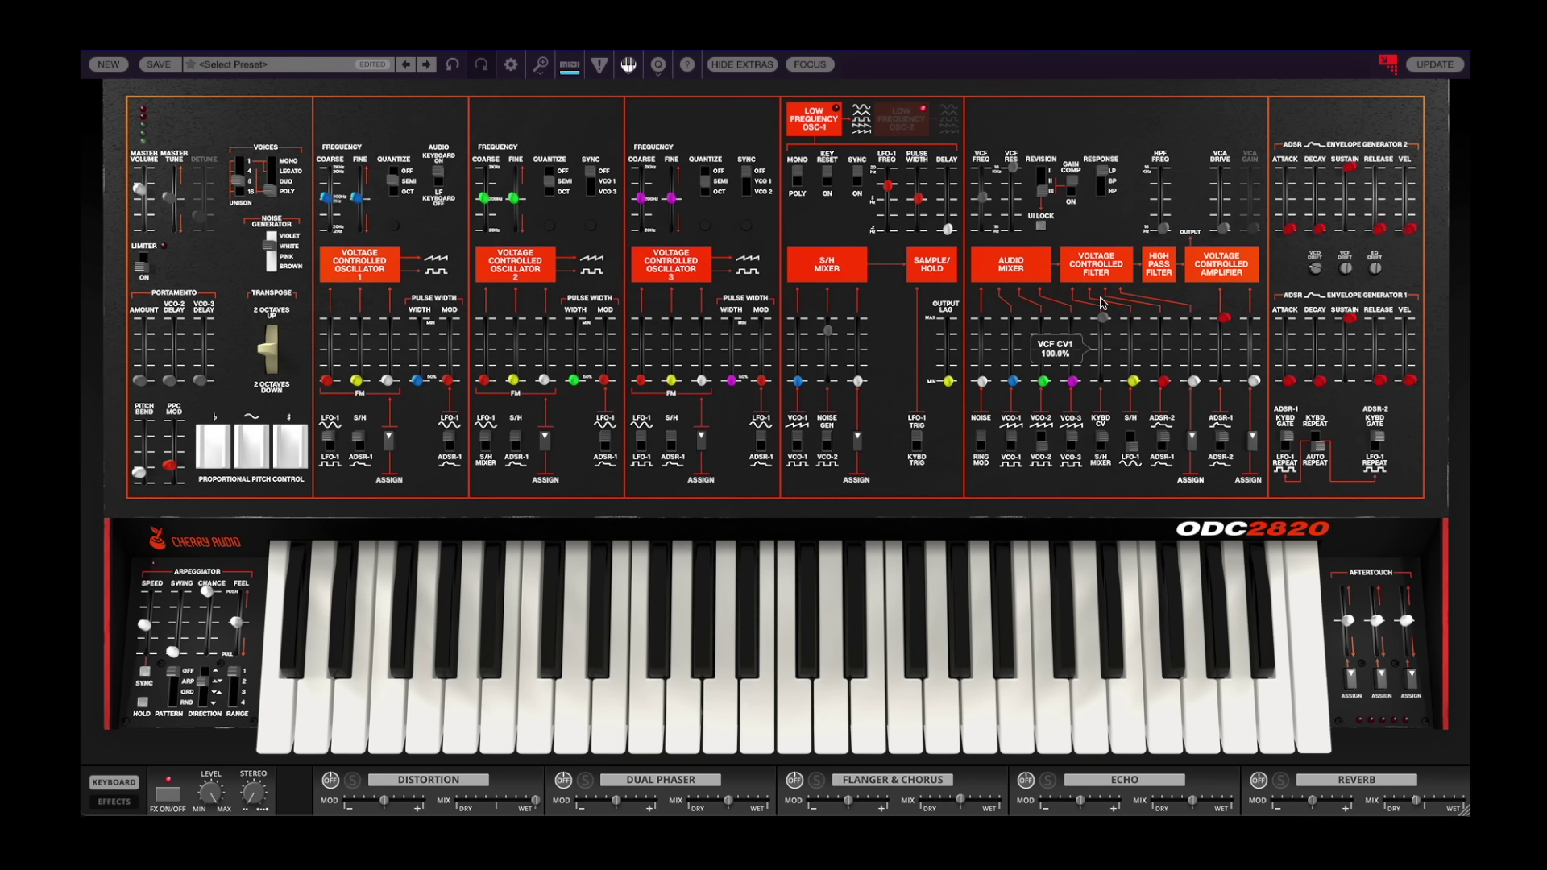
left_click_drag(1102, 318, 1100, 429)
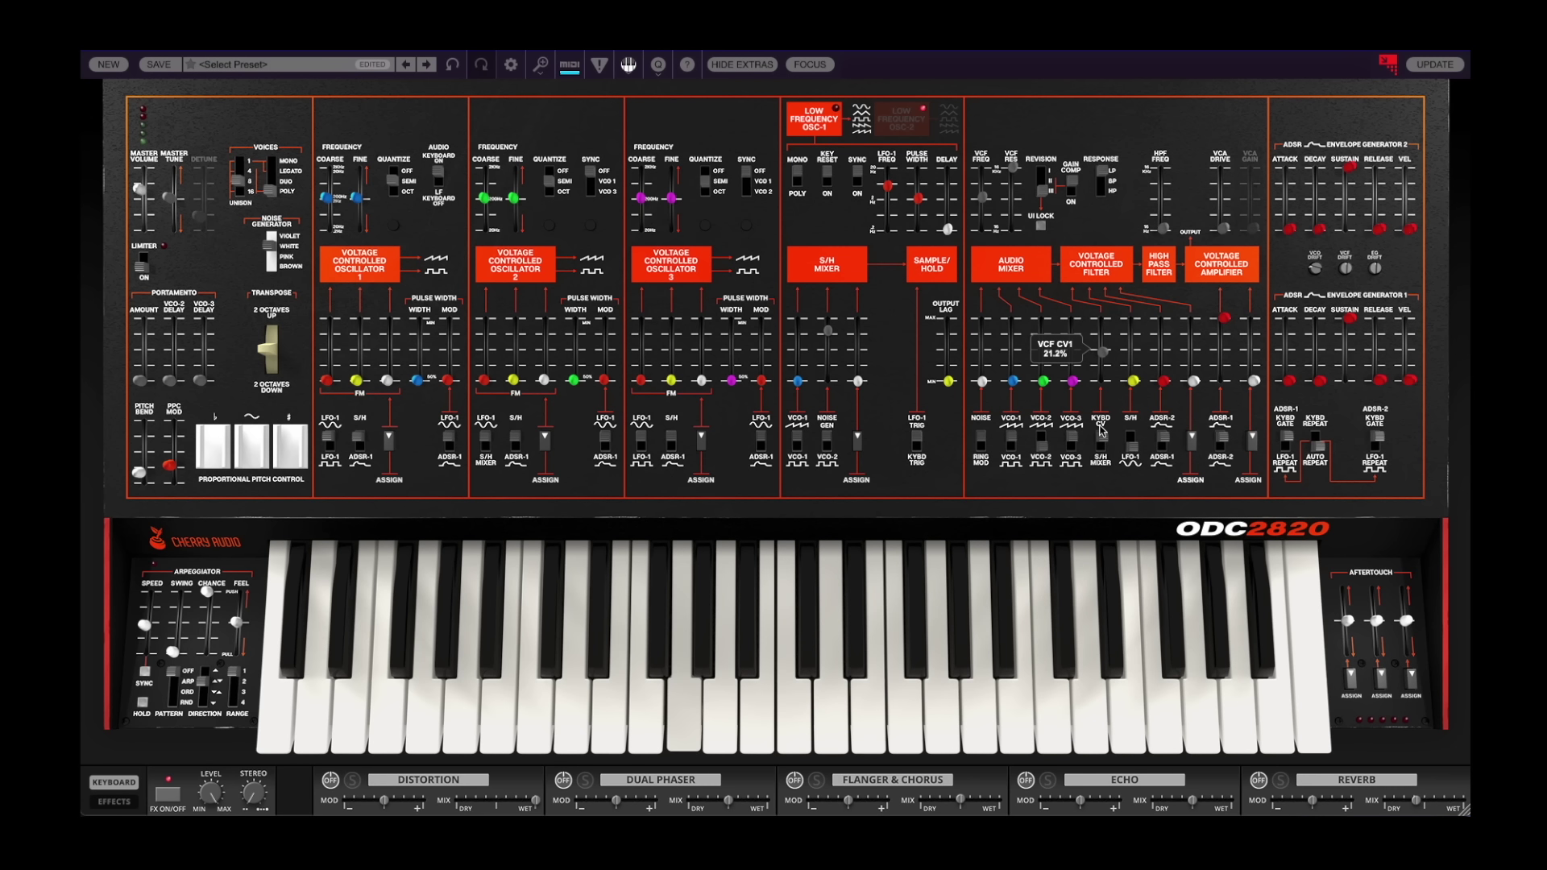
left_click_drag(1102, 352, 1102, 317)
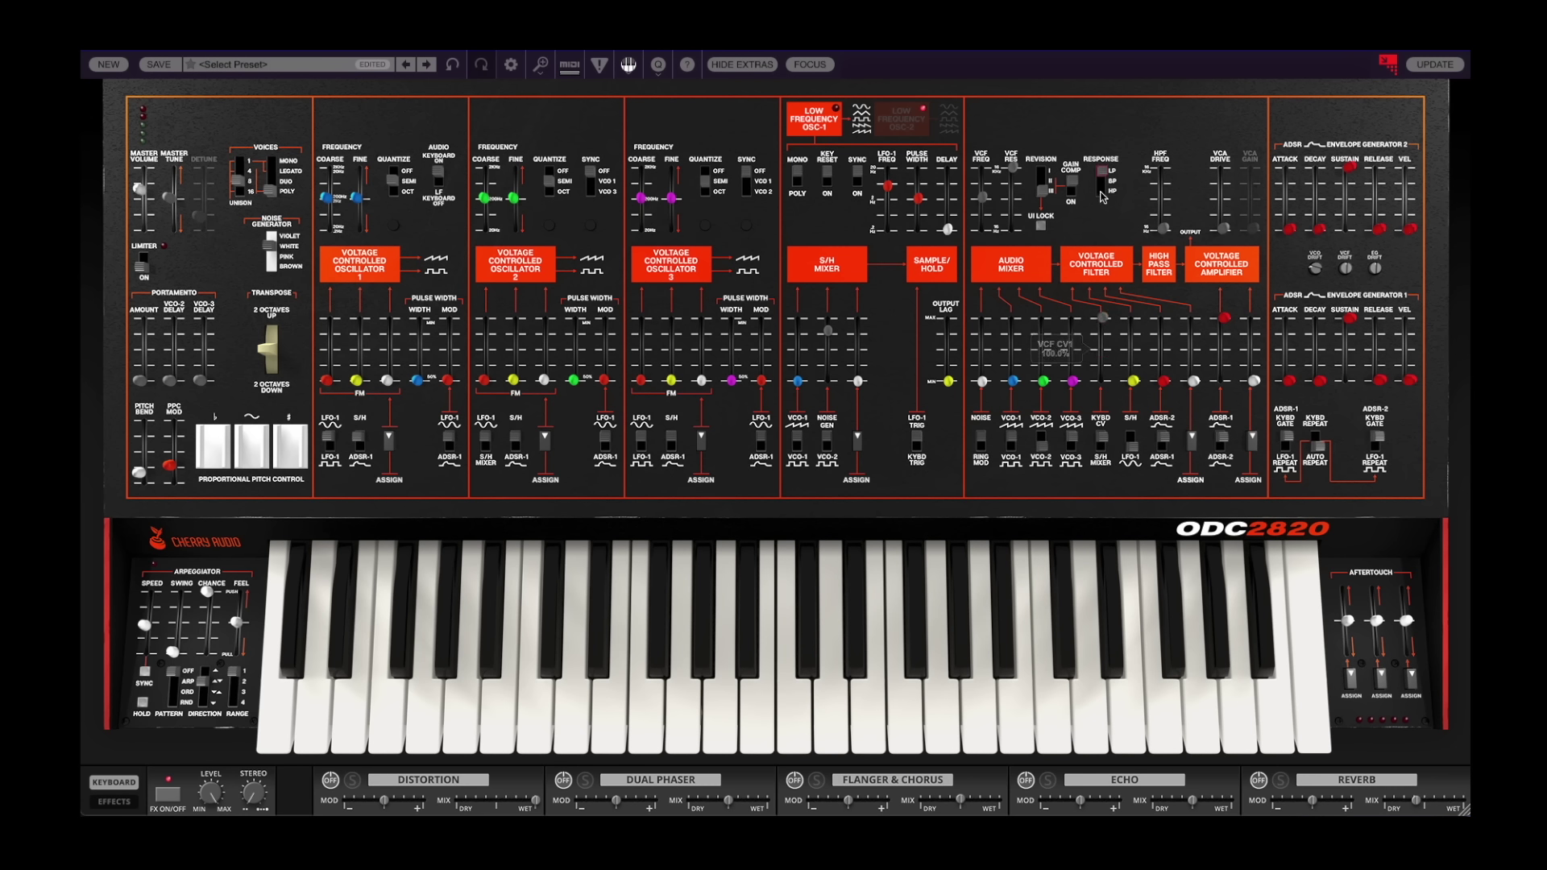
left_click_drag(982, 195, 983, 247)
mouse_move(1013, 382)
left_mouse_down()
mouse_move(1013, 323)
mouse_move(1043, 323)
left_mouse_up()
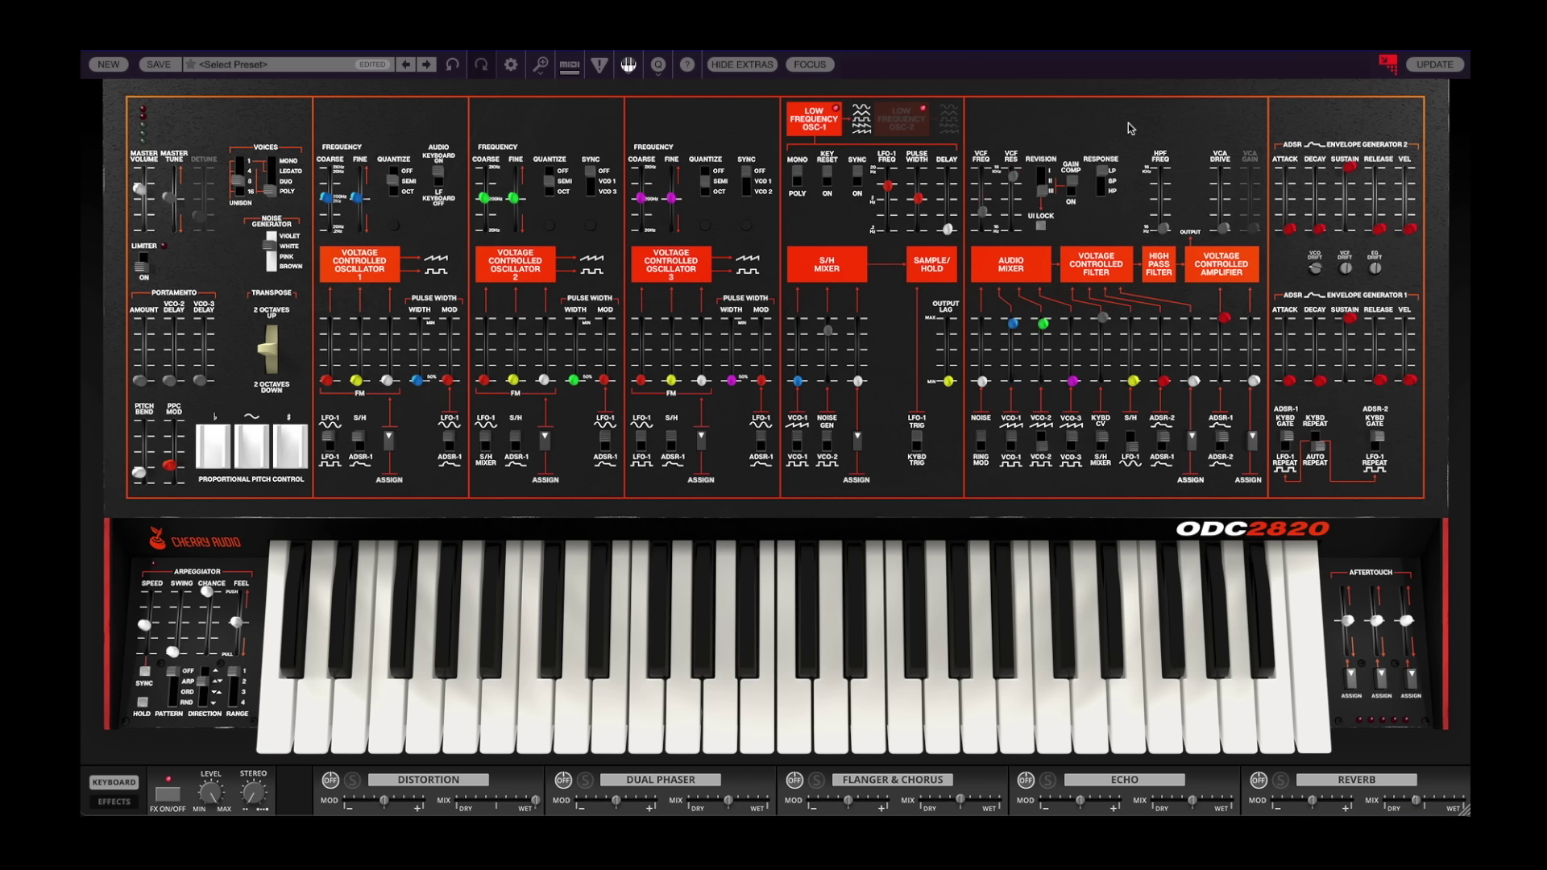
Try the band-pass and high-pass filter responses, adjusting the resonance and sweeping the VCF cutoff.
left_click(1105, 181)
left_click_drag(1014, 187, 1013, 202)
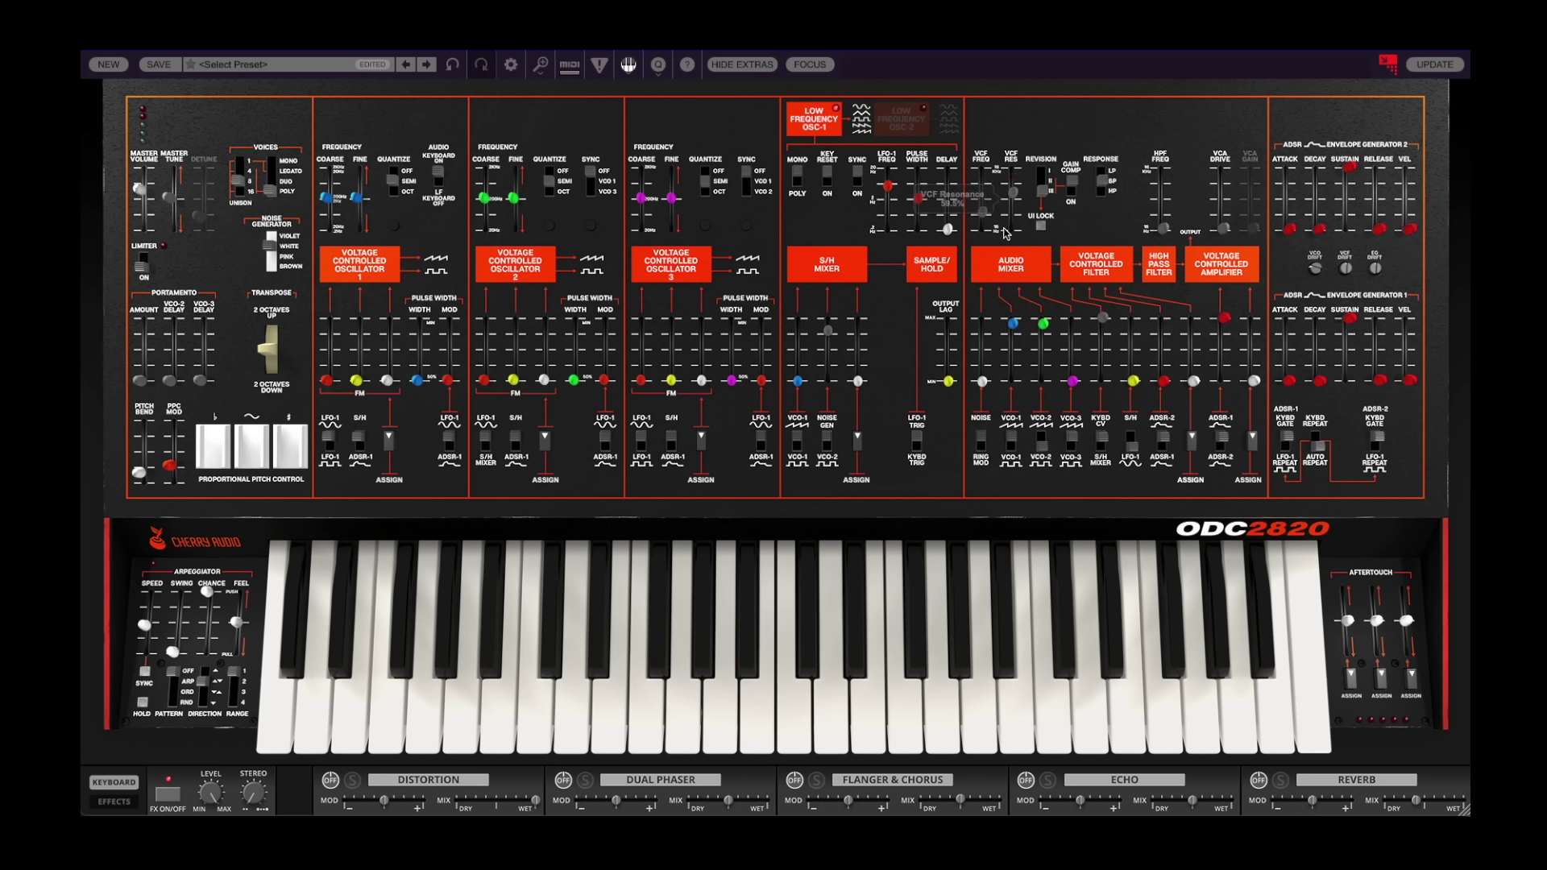
mouse_move(983, 218)
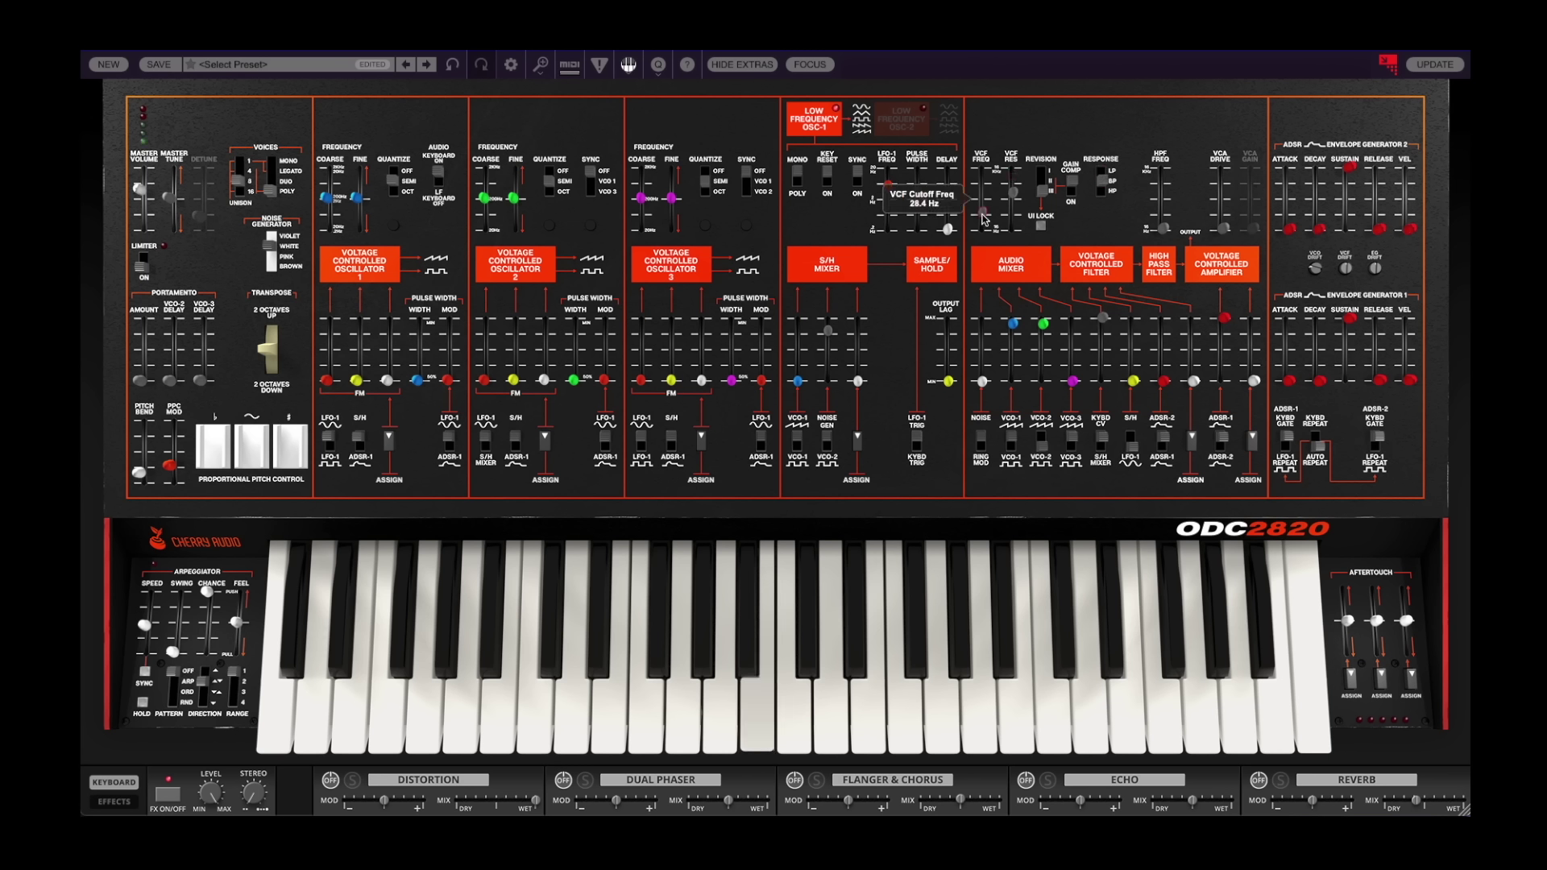
mouse_move(985, 194)
left_mouse_down()
mouse_move(992, 138)
mouse_move(995, 201)
left_mouse_up()
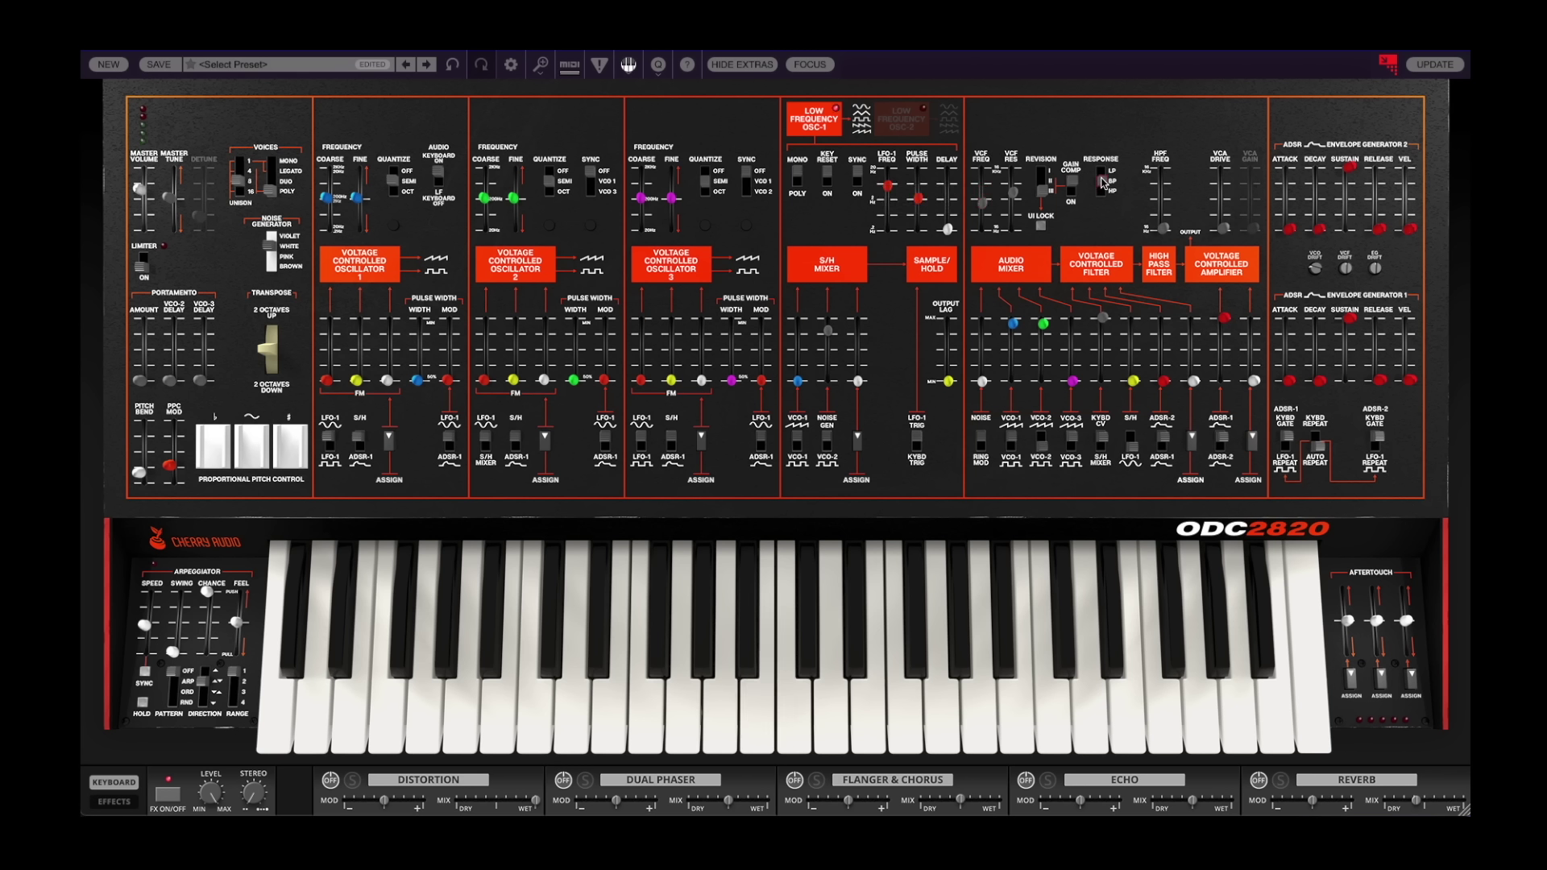
left_click_drag(1102, 184, 1104, 212)
mouse_move(973, 218)
left_mouse_down()
mouse_move(992, 120)
mouse_move(988, 226)
left_mouse_up()
Replace VCO-1 and VCO-2 with violet noise in the audio mixer and sweep the resonant VCF cutoff with different filter responses.
left_click(1044, 378)
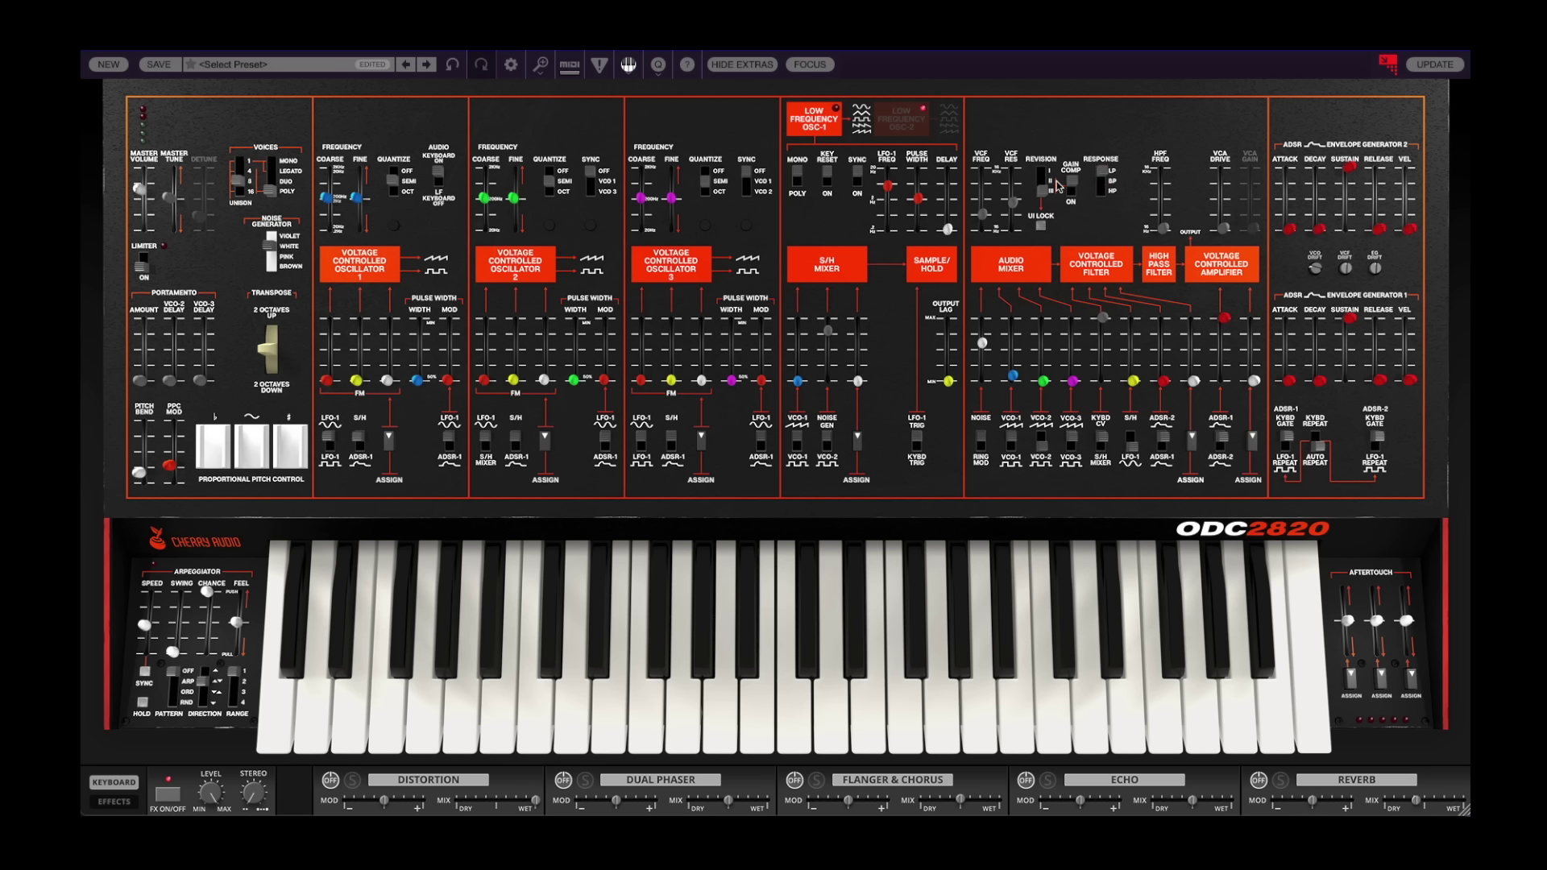
left_click_drag(1017, 202, 1013, 176)
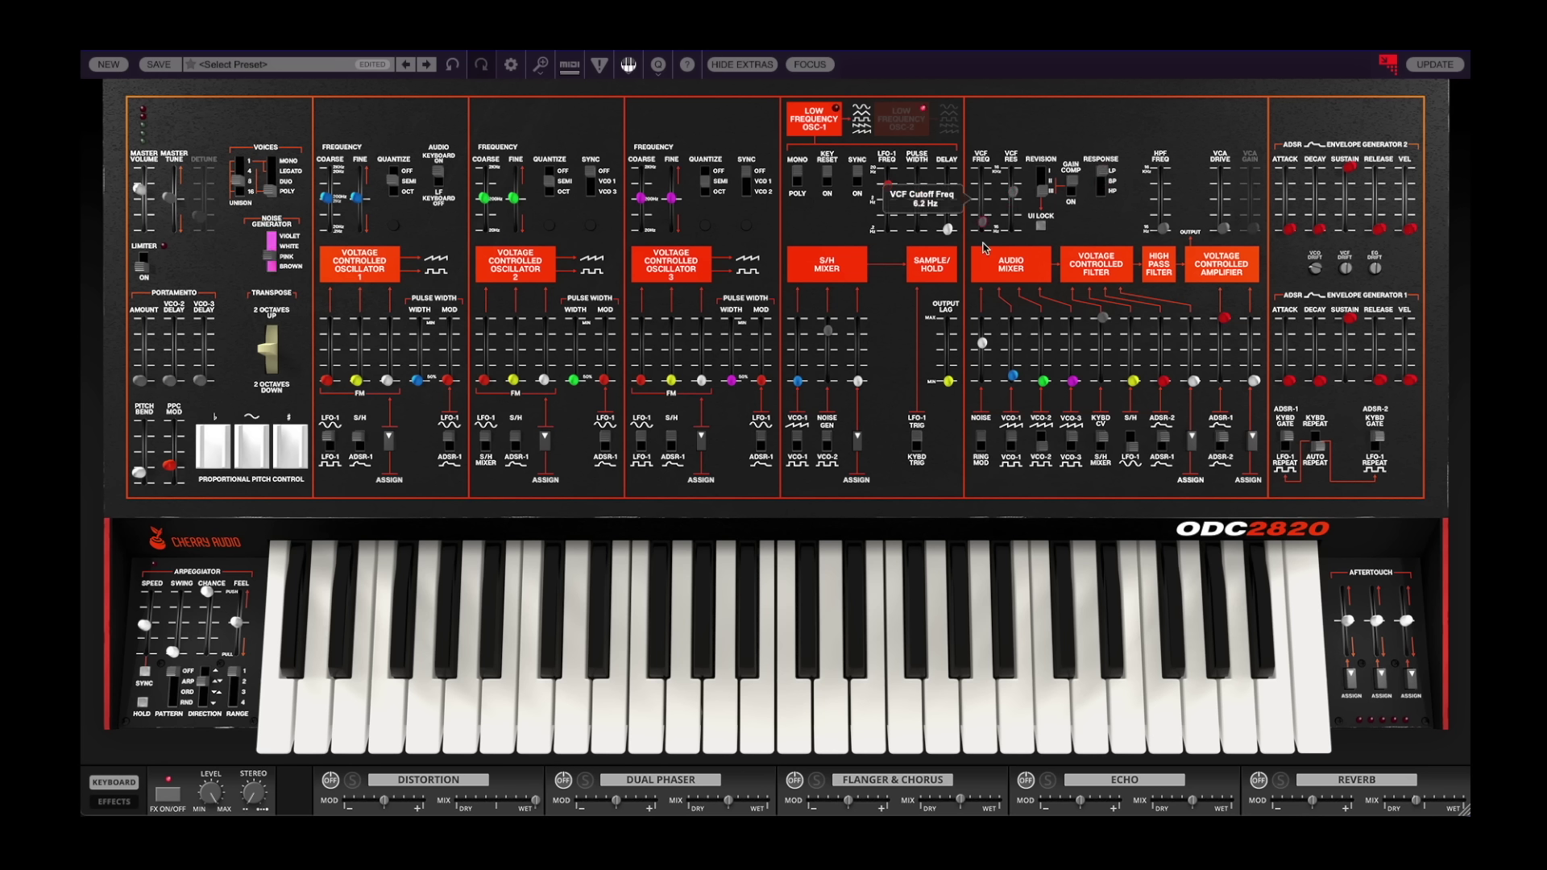
left_click_drag(976, 217, 996, 169)
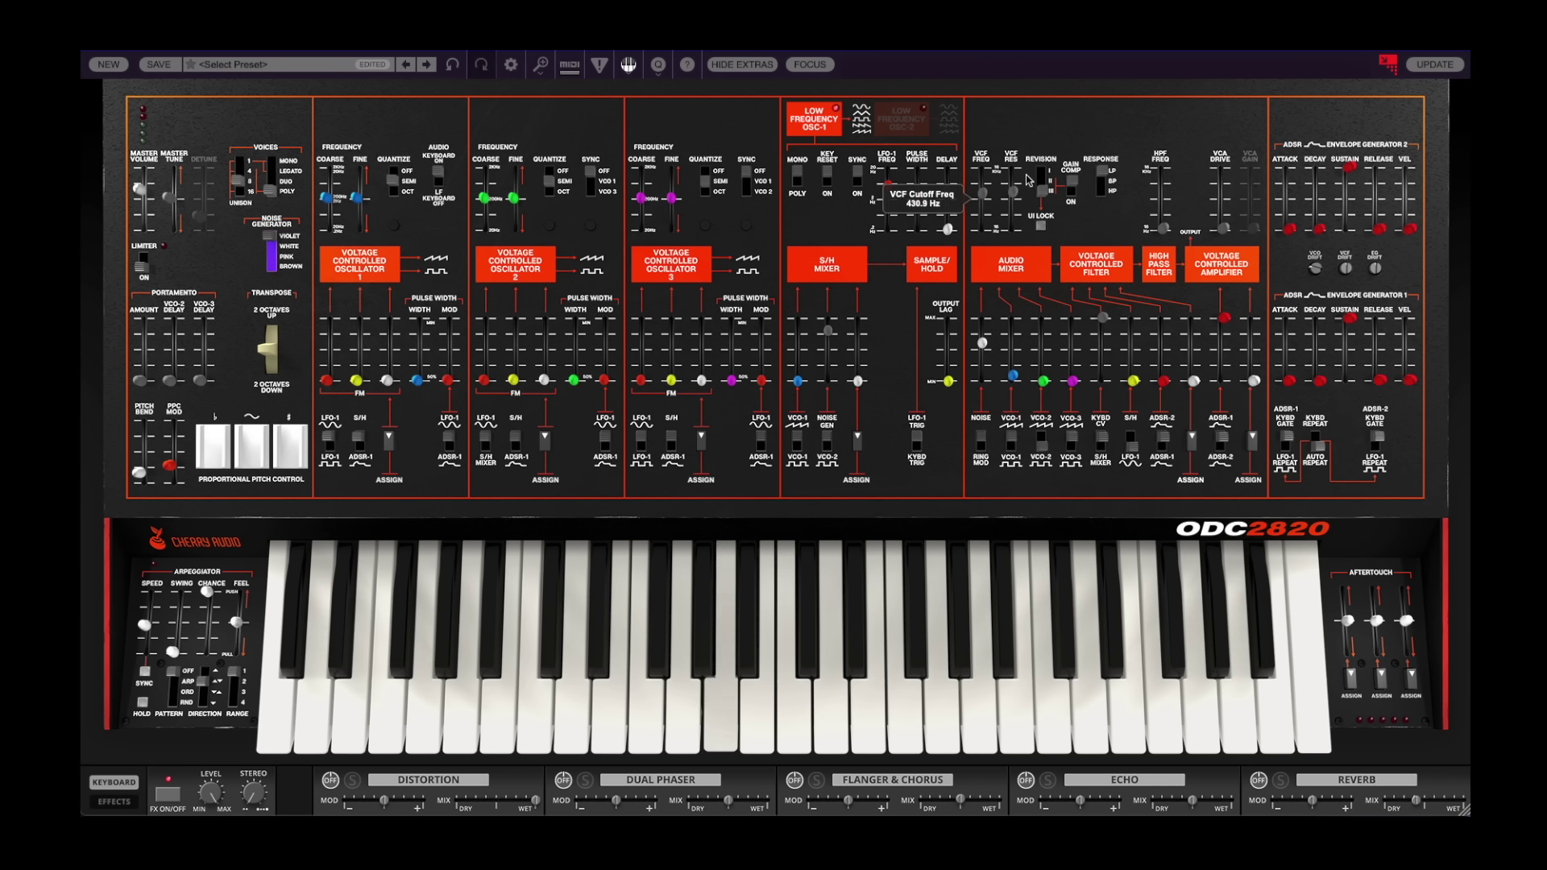
left_click(1103, 184)
mouse_move(983, 193)
left_mouse_down()
mouse_move(979, 235)
mouse_move(977, 164)
mouse_move(1013, 184)
mouse_move(1015, 165)
mouse_move(981, 201)
left_mouse_up()
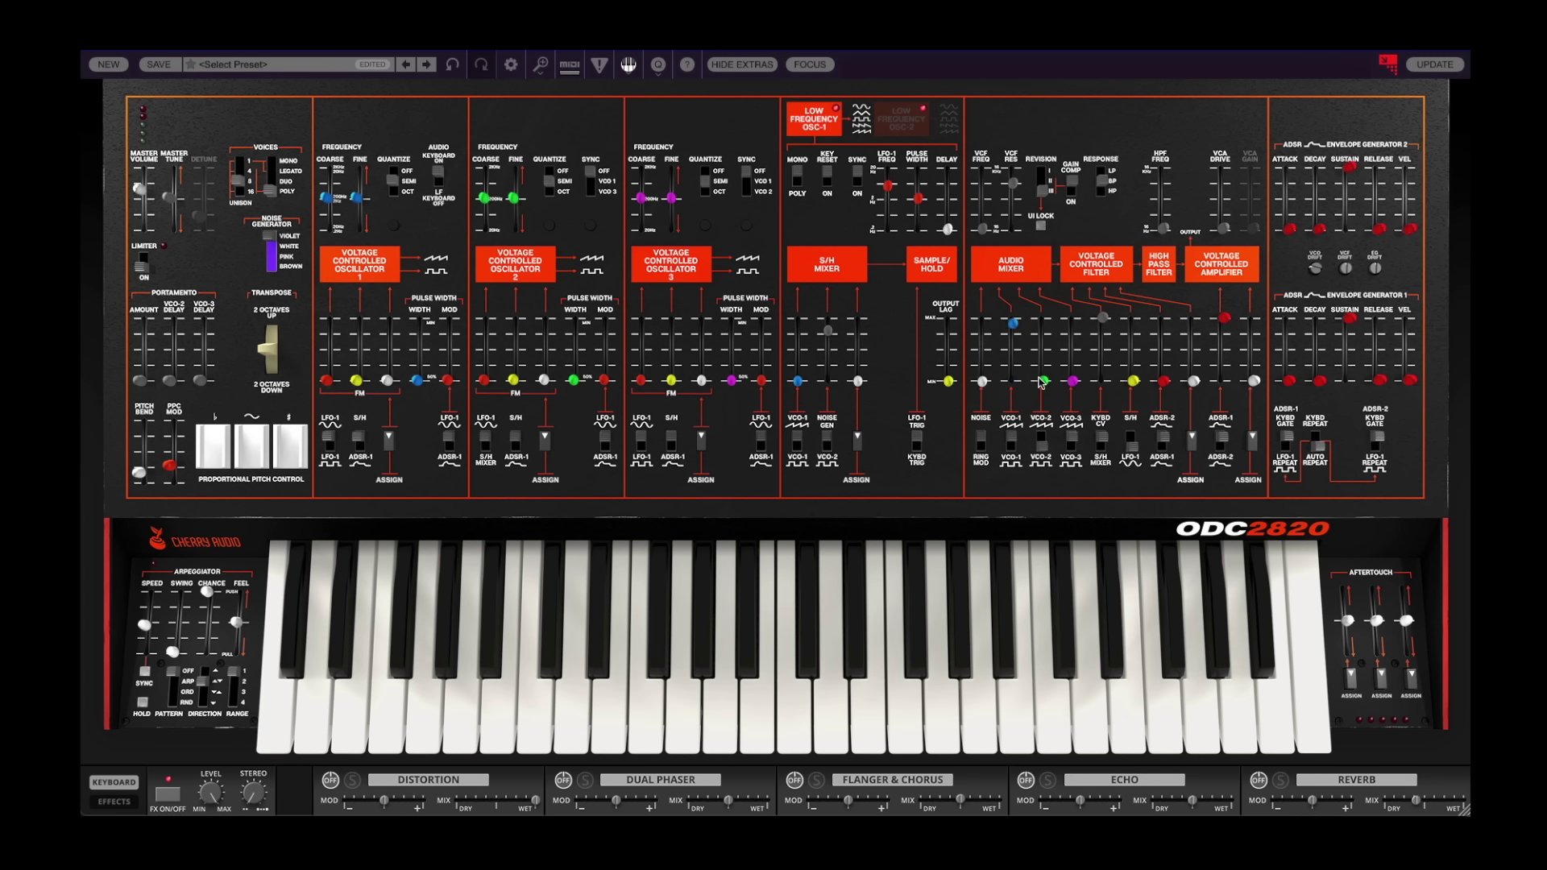
Restore VCO-1 and VCO-2 in the audio mixer, and modulate the VCF from ADSR-2 with longer attack and decay and lower sustain.
left_click_drag(1012, 323, 1043, 333)
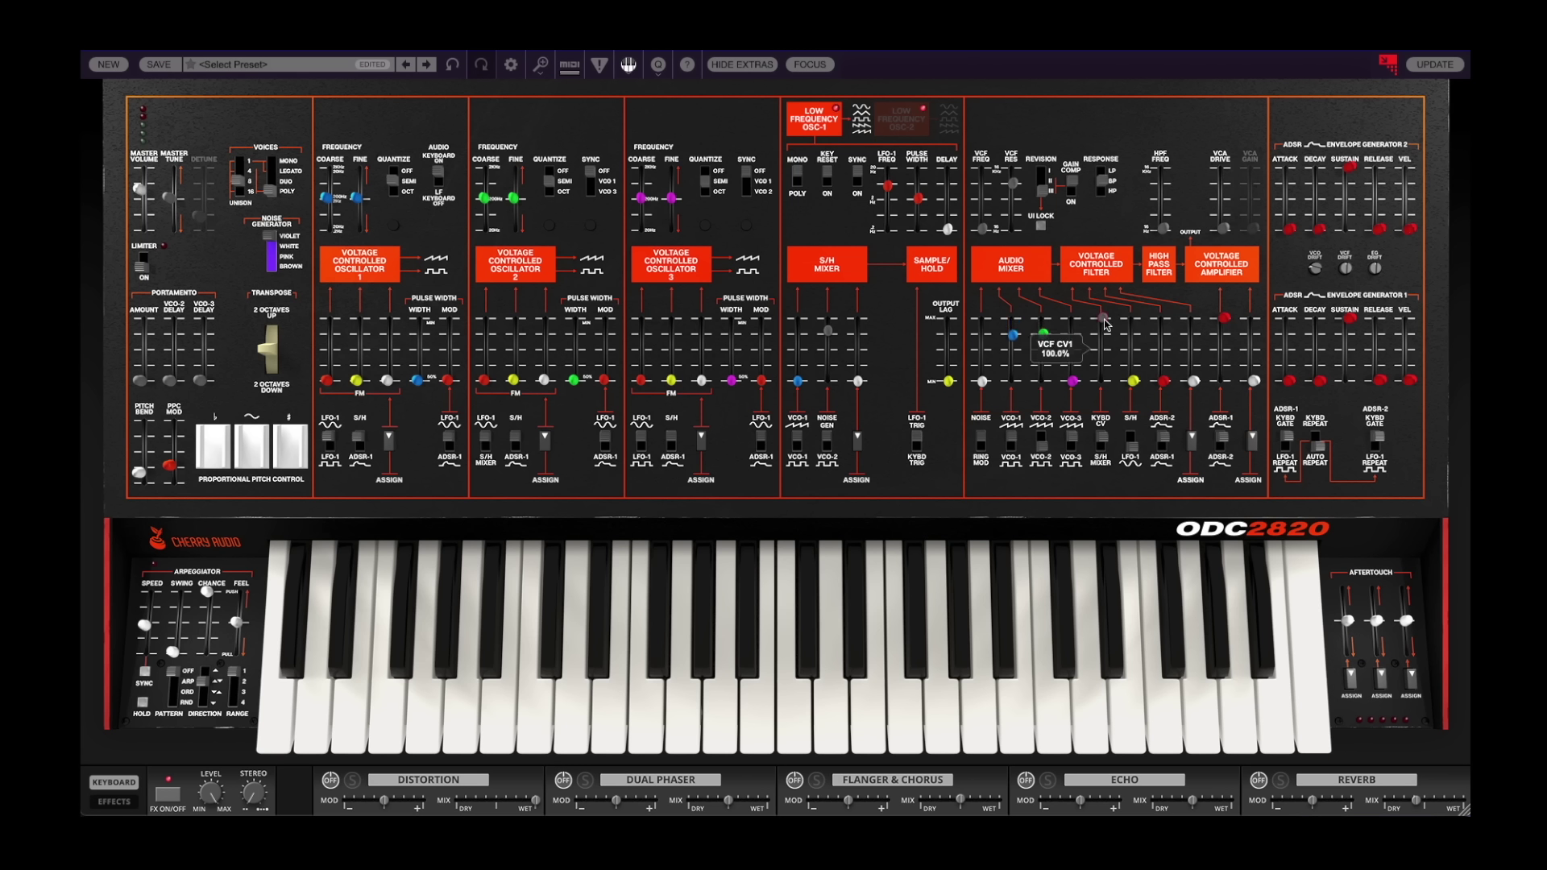
left_click_drag(1163, 381, 1163, 337)
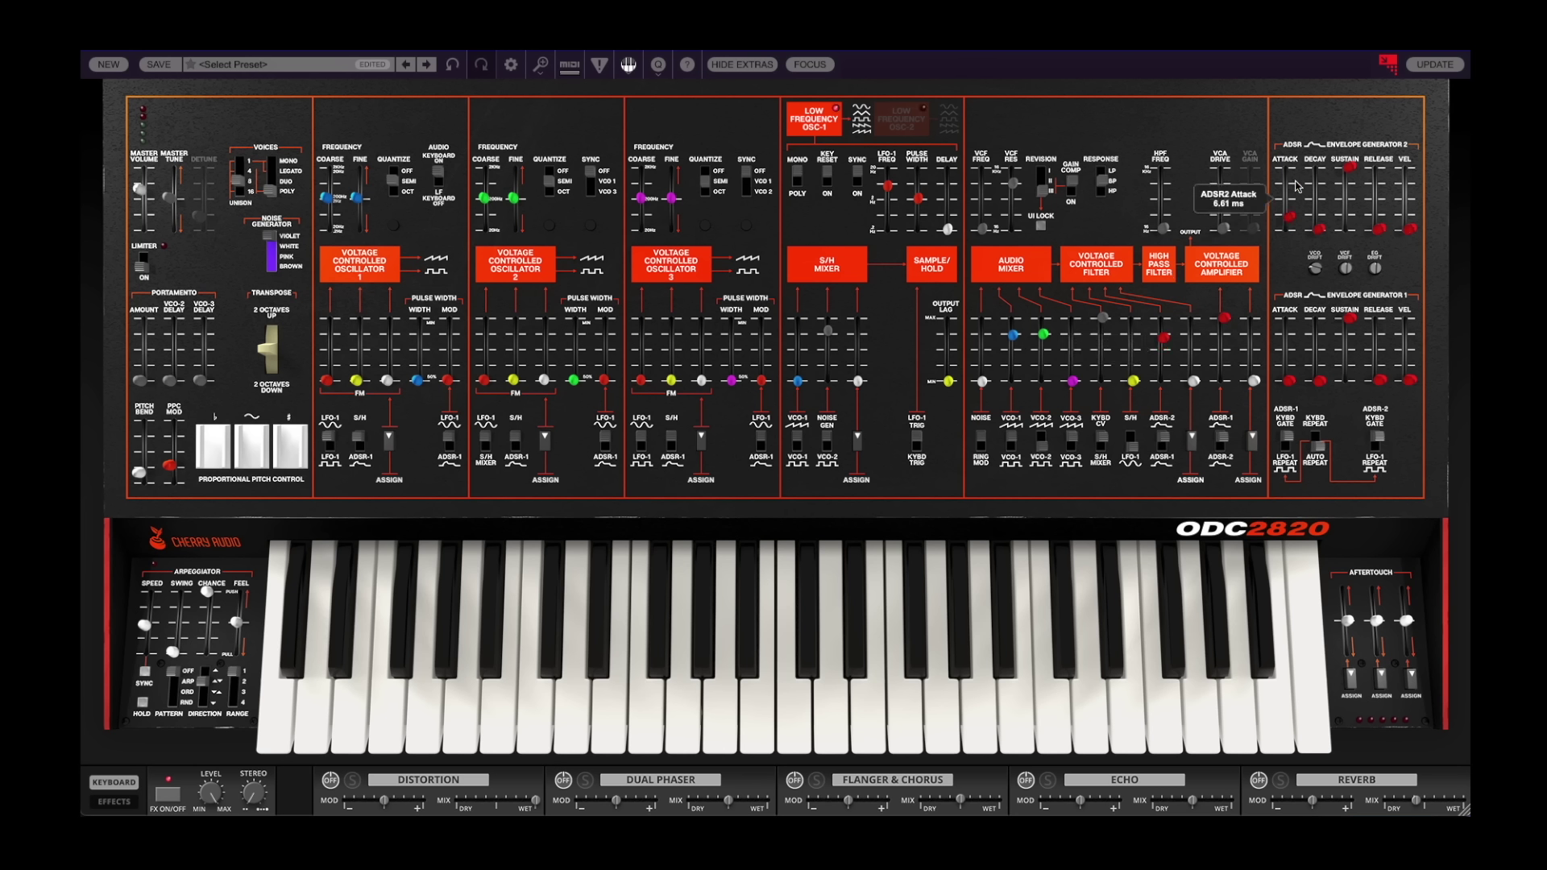
mouse_move(1290, 228)
left_mouse_down()
mouse_move(1290, 199)
mouse_move(1320, 181)
mouse_move(1351, 201)
mouse_move(1319, 184)
mouse_move(1290, 199)
mouse_move(1292, 178)
mouse_move(1291, 218)
left_mouse_up()
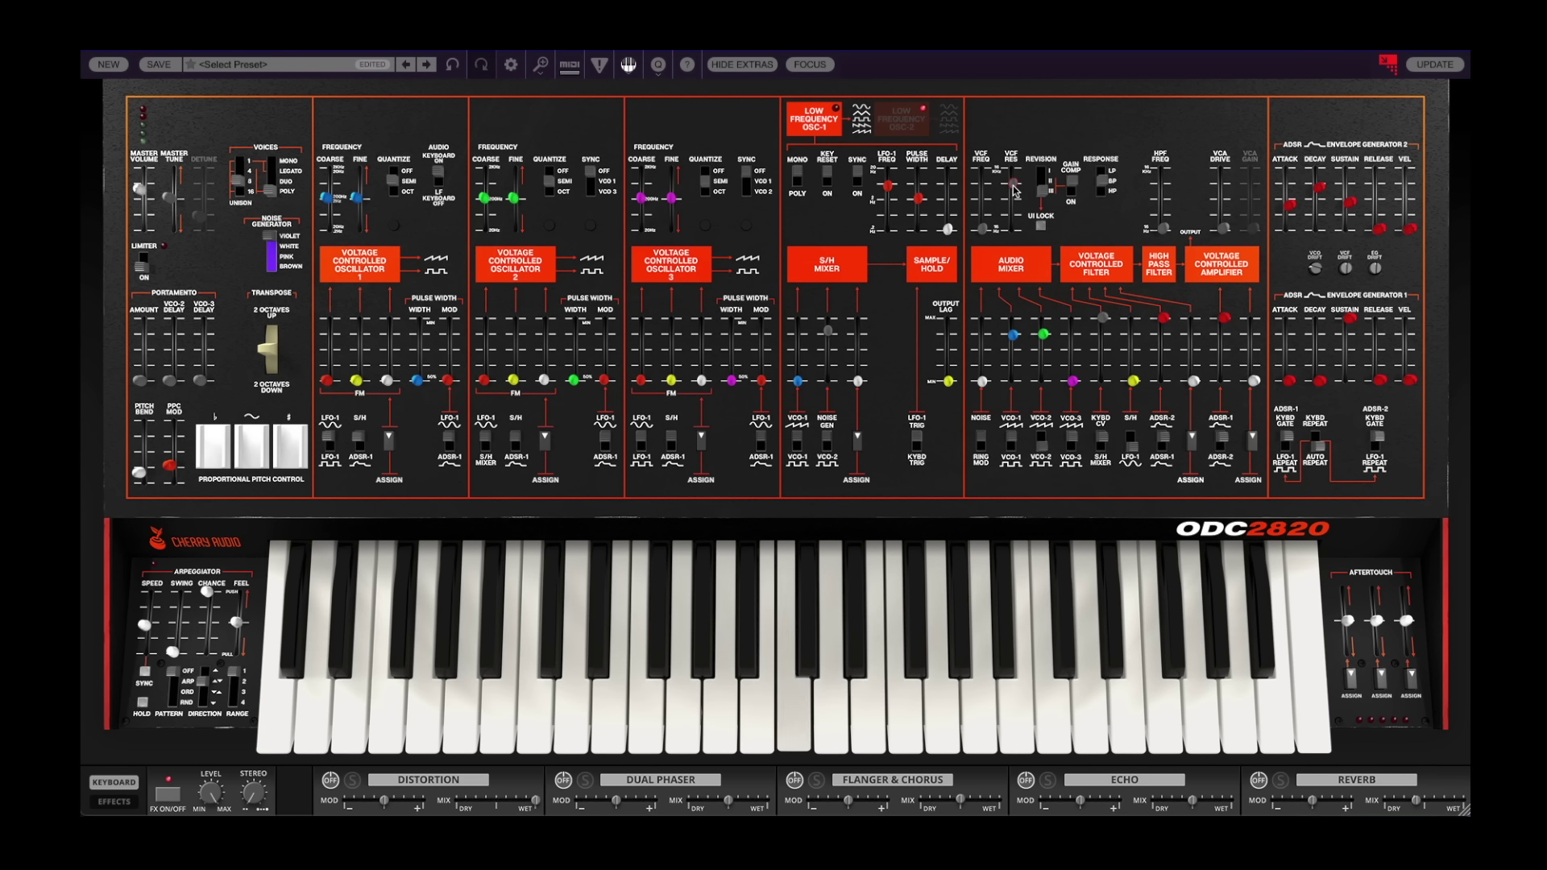
left_click_drag(1013, 187, 1017, 209)
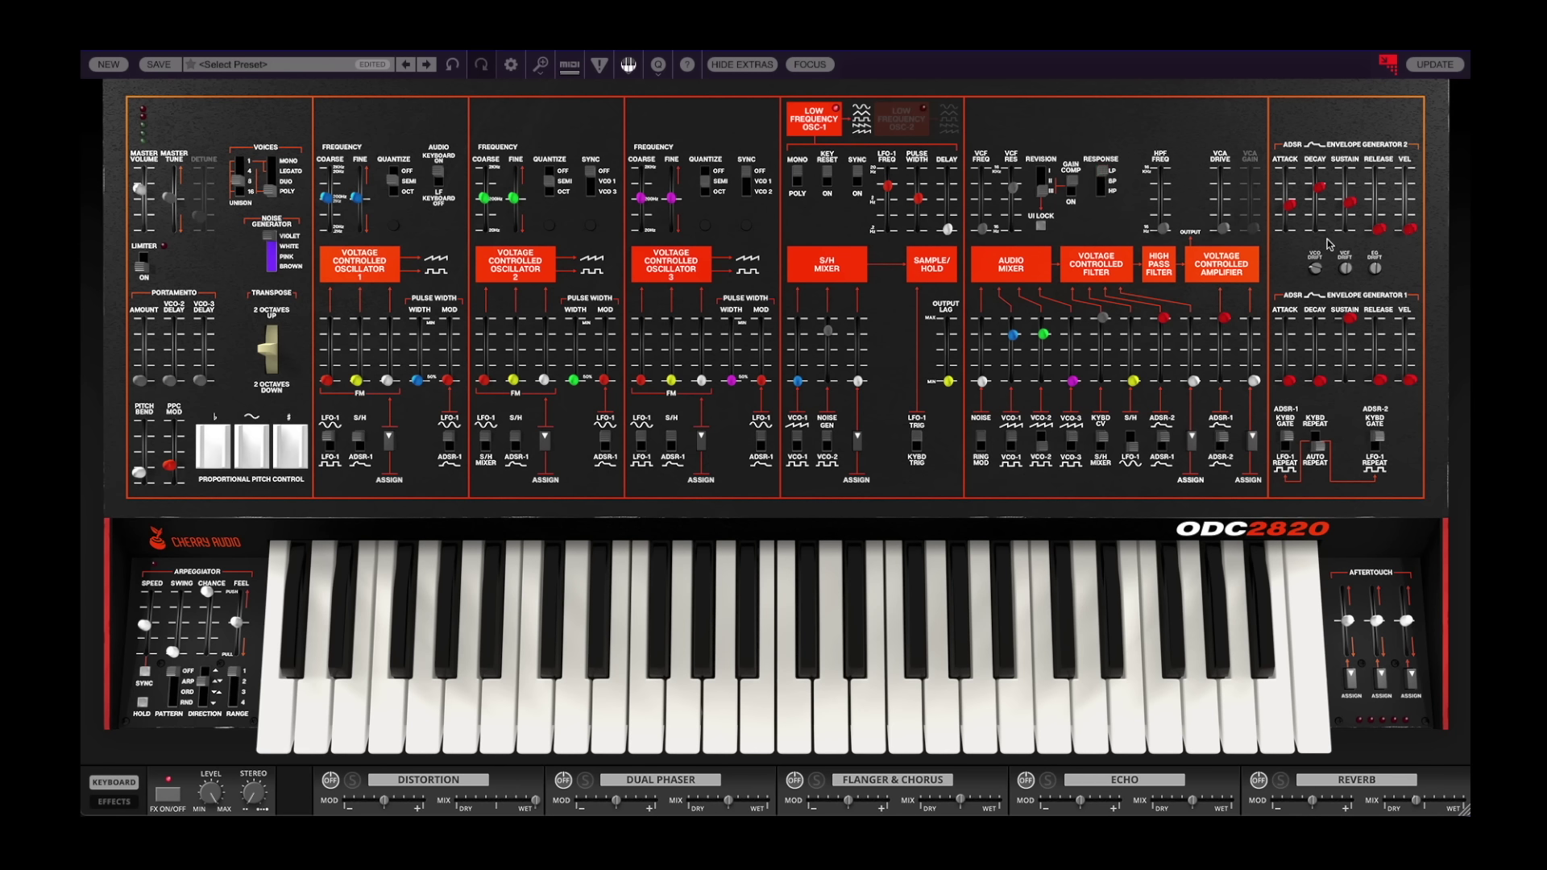
Lengthen the release of both envelopes slightly, and give ADSR-2 a minimum attack and a higher sustain.
left_click_drag(1379, 380, 1380, 369)
left_click_drag(1378, 228, 1379, 216)
left_click_drag(1292, 209, 1356, 162)
Modulate the VCF with LFO-1 at a slower rate, try its mono/poly setting, and return the modulation amount to zero.
left_click_drag(1134, 381, 1133, 336)
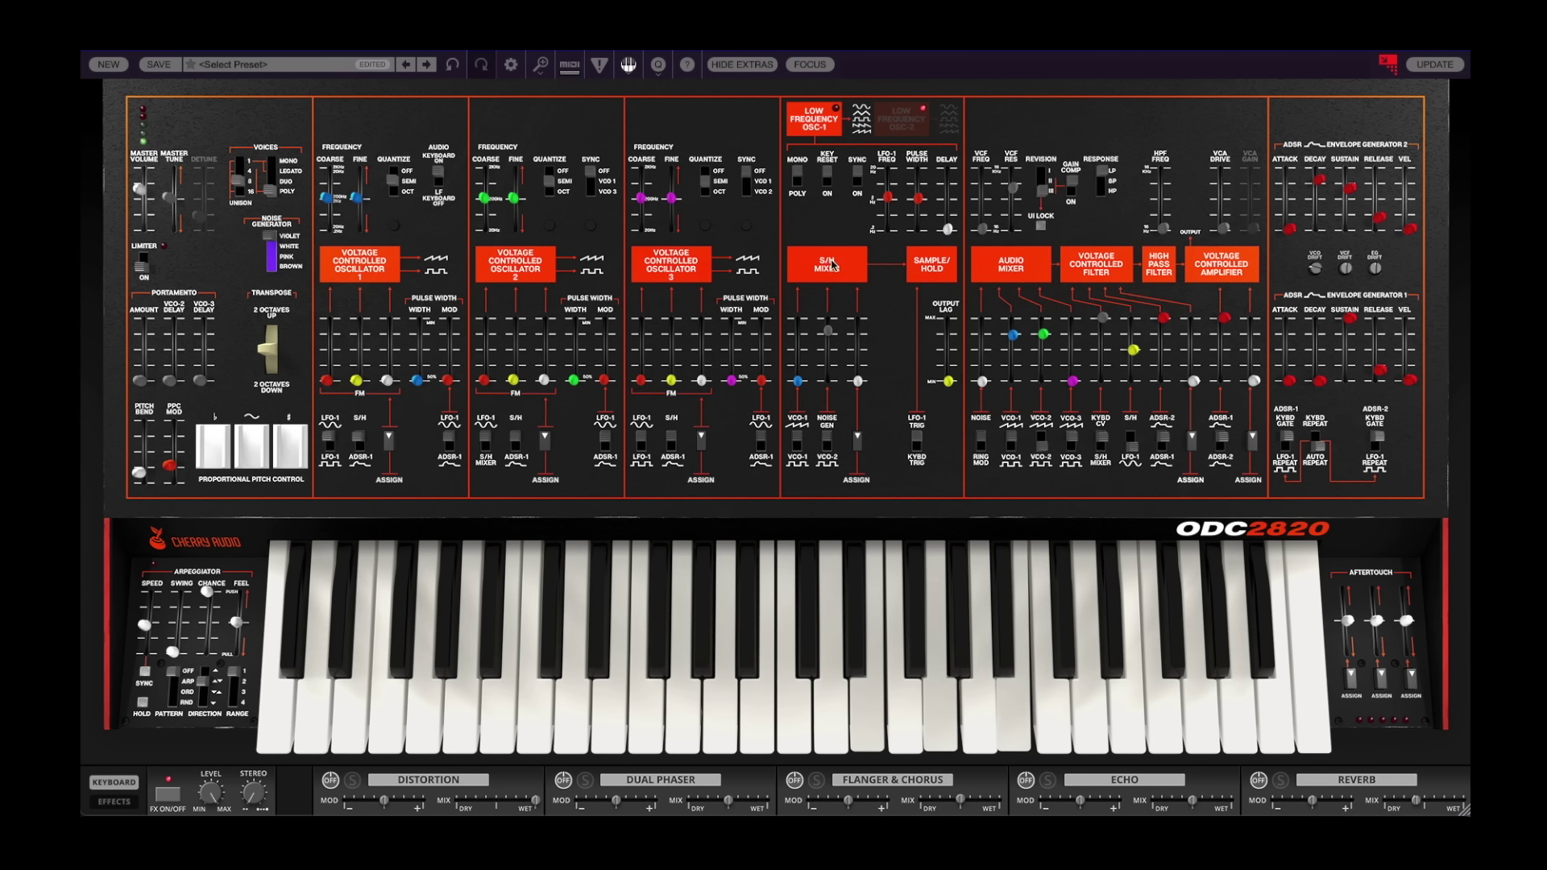
left_click(801, 179)
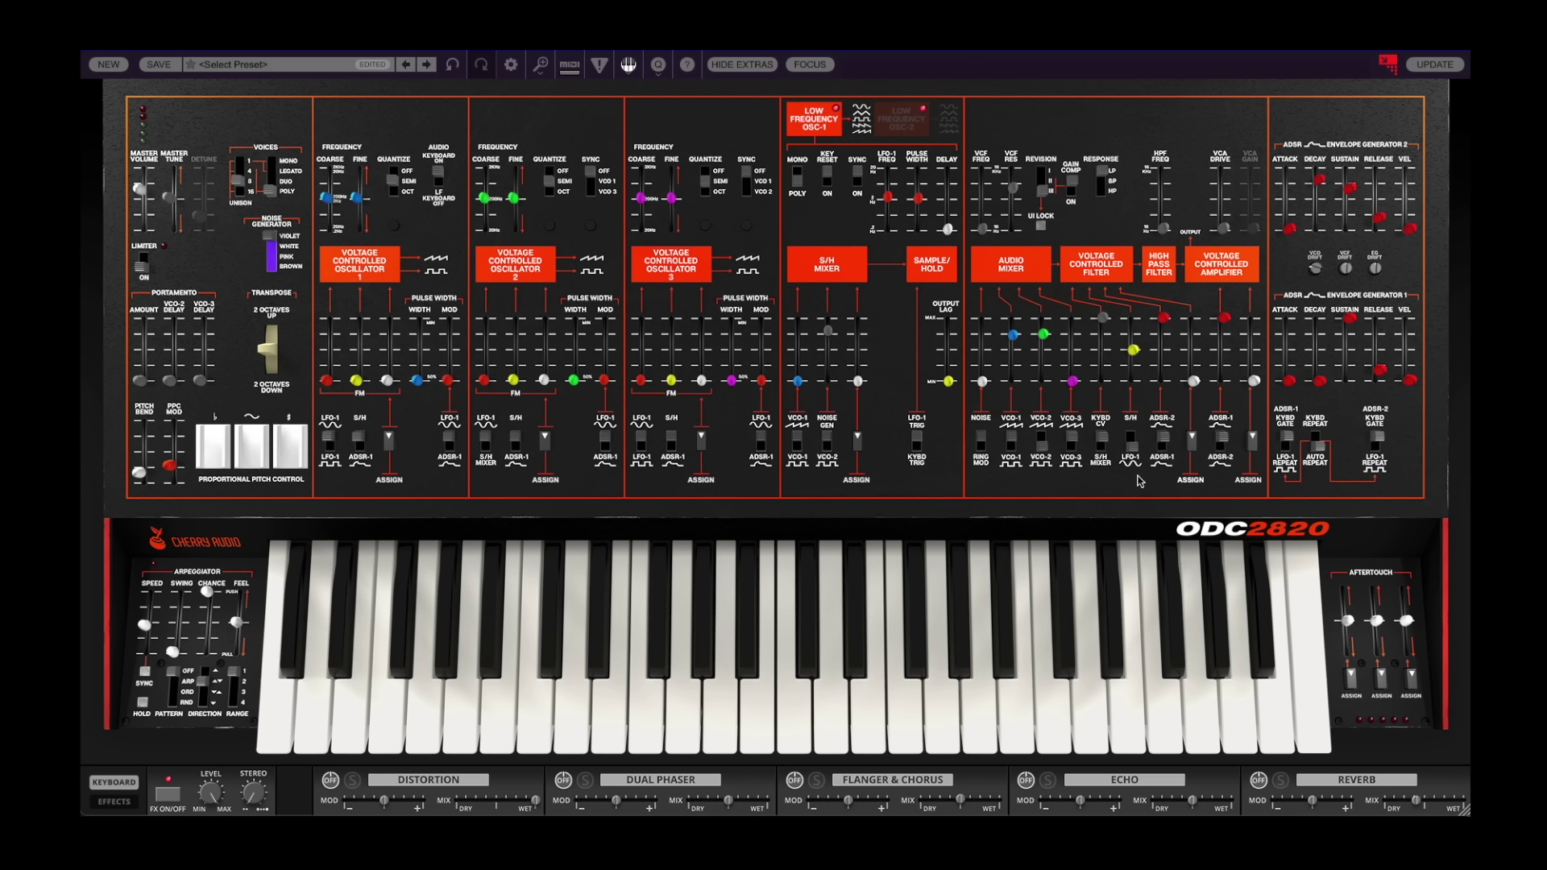
left_click(1133, 439)
left_click_drag(1135, 358, 1126, 450)
Assign LFO-1's square wave to the VCF's assignable modulation input and raise its amount.
left_click(1193, 444)
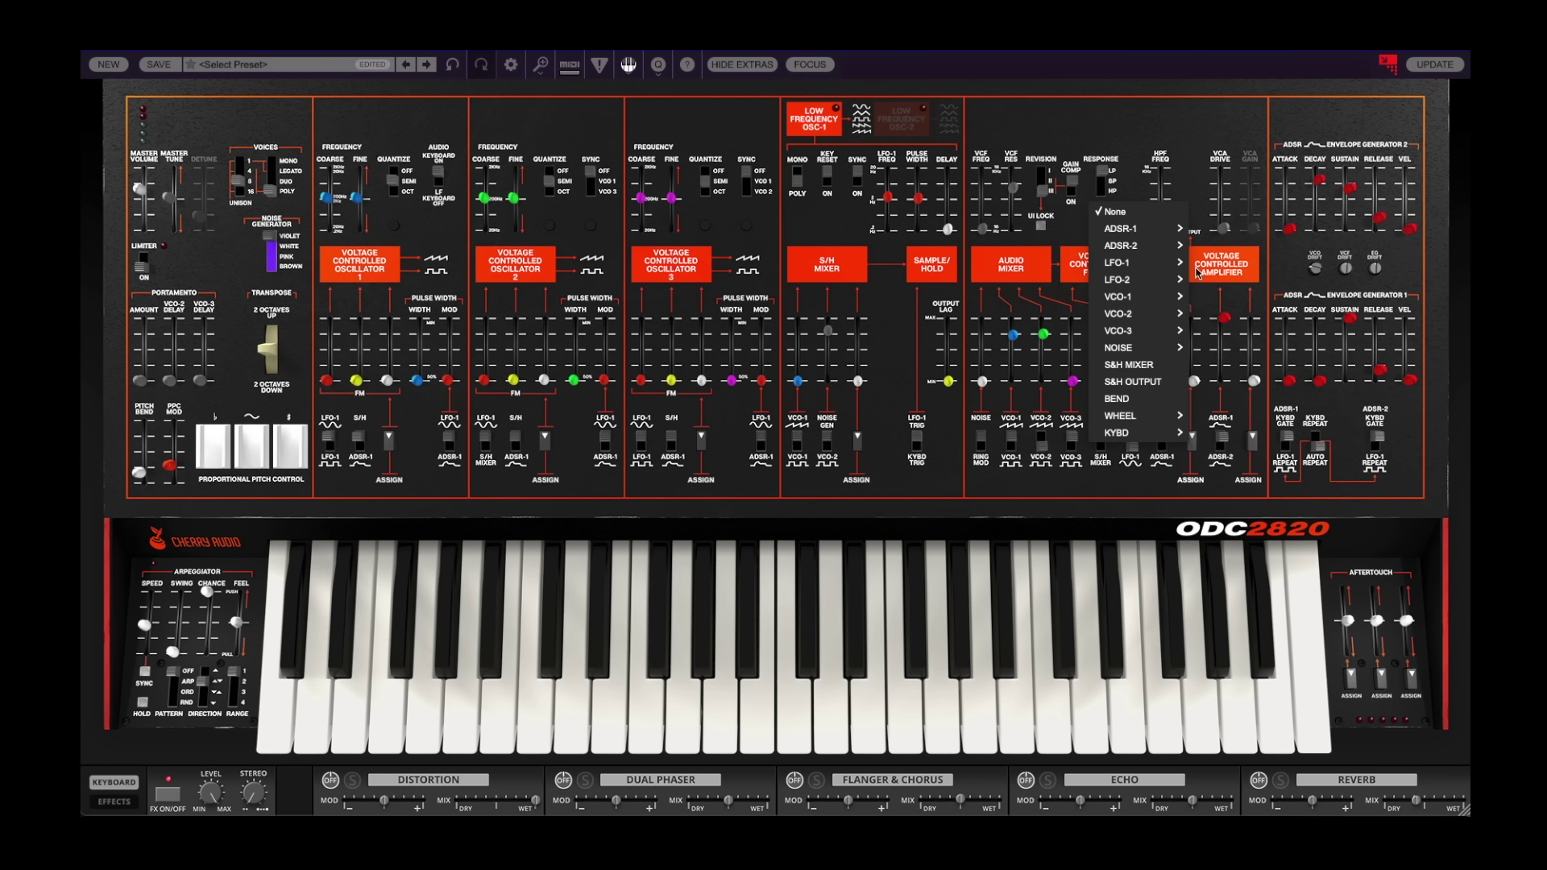
mouse_move(1172, 263)
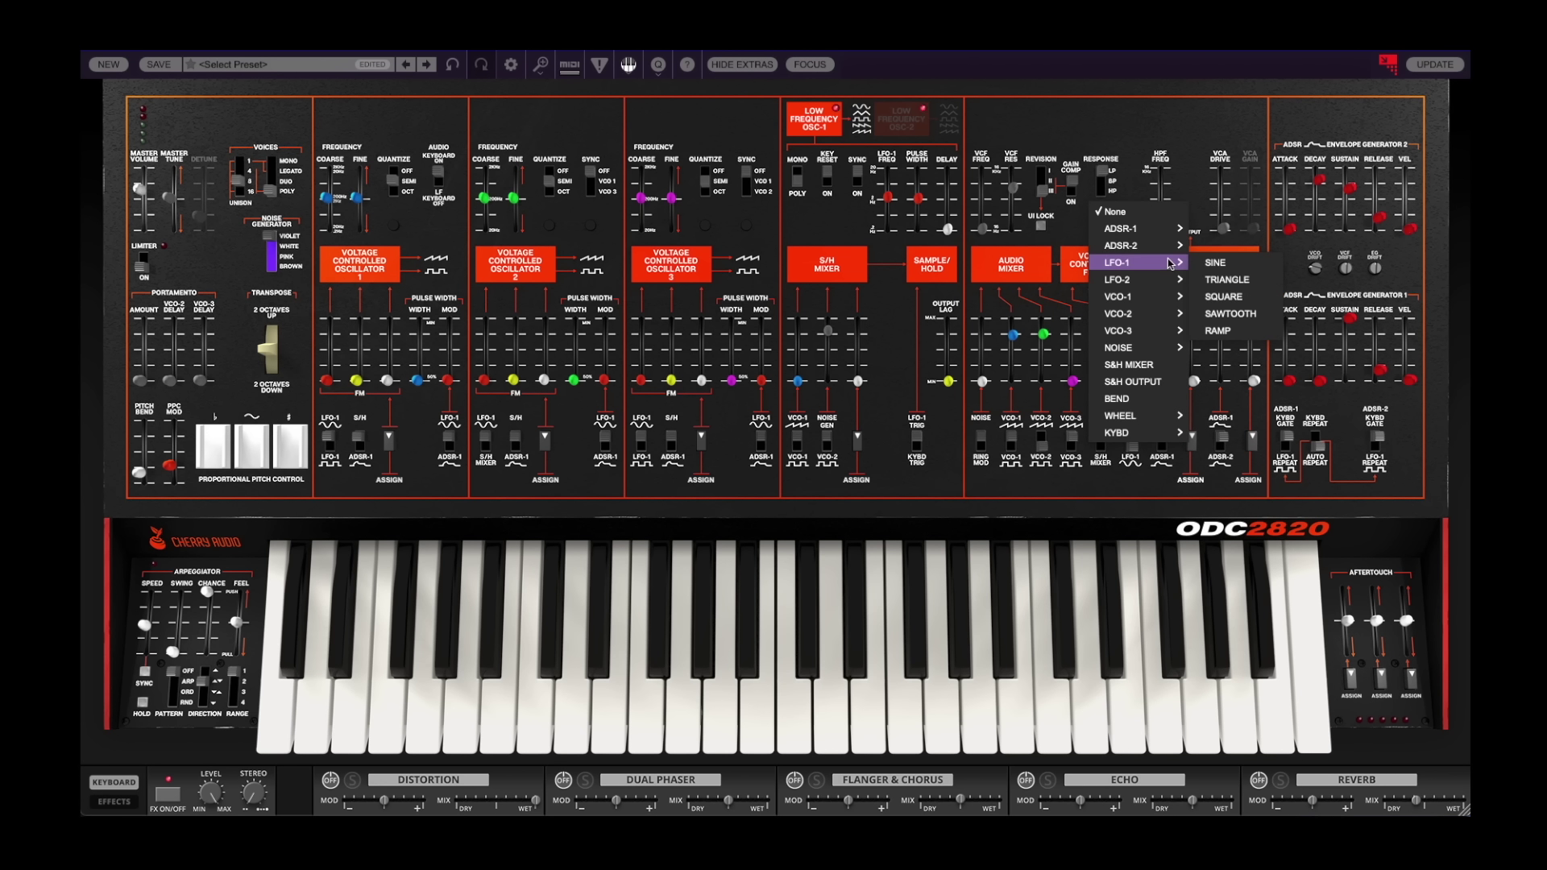
left_click(1230, 297)
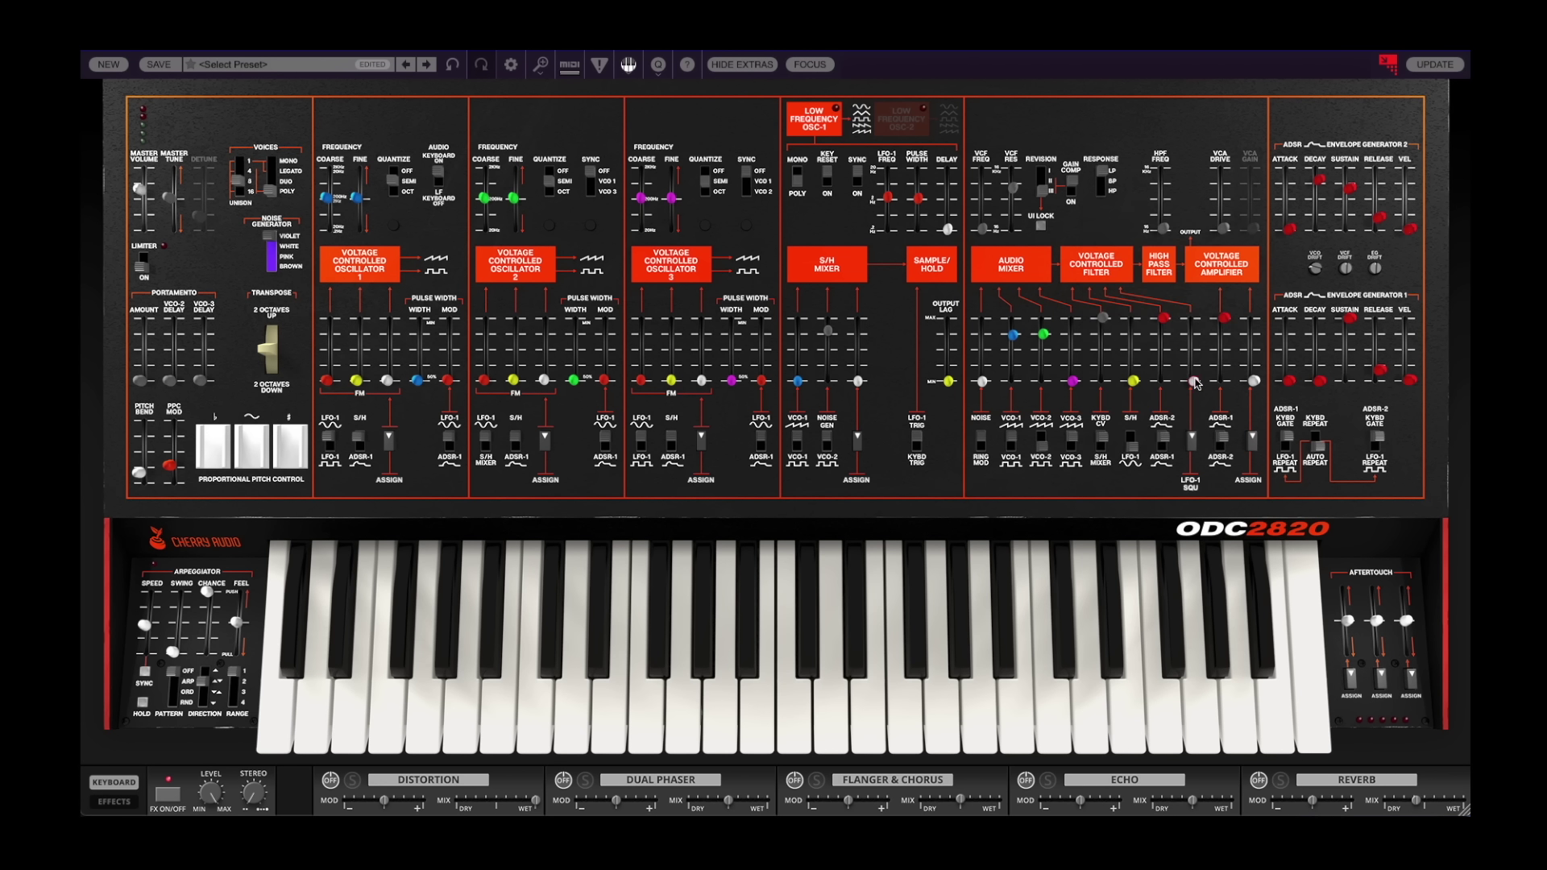
left_click_drag(1194, 380, 1197, 260)
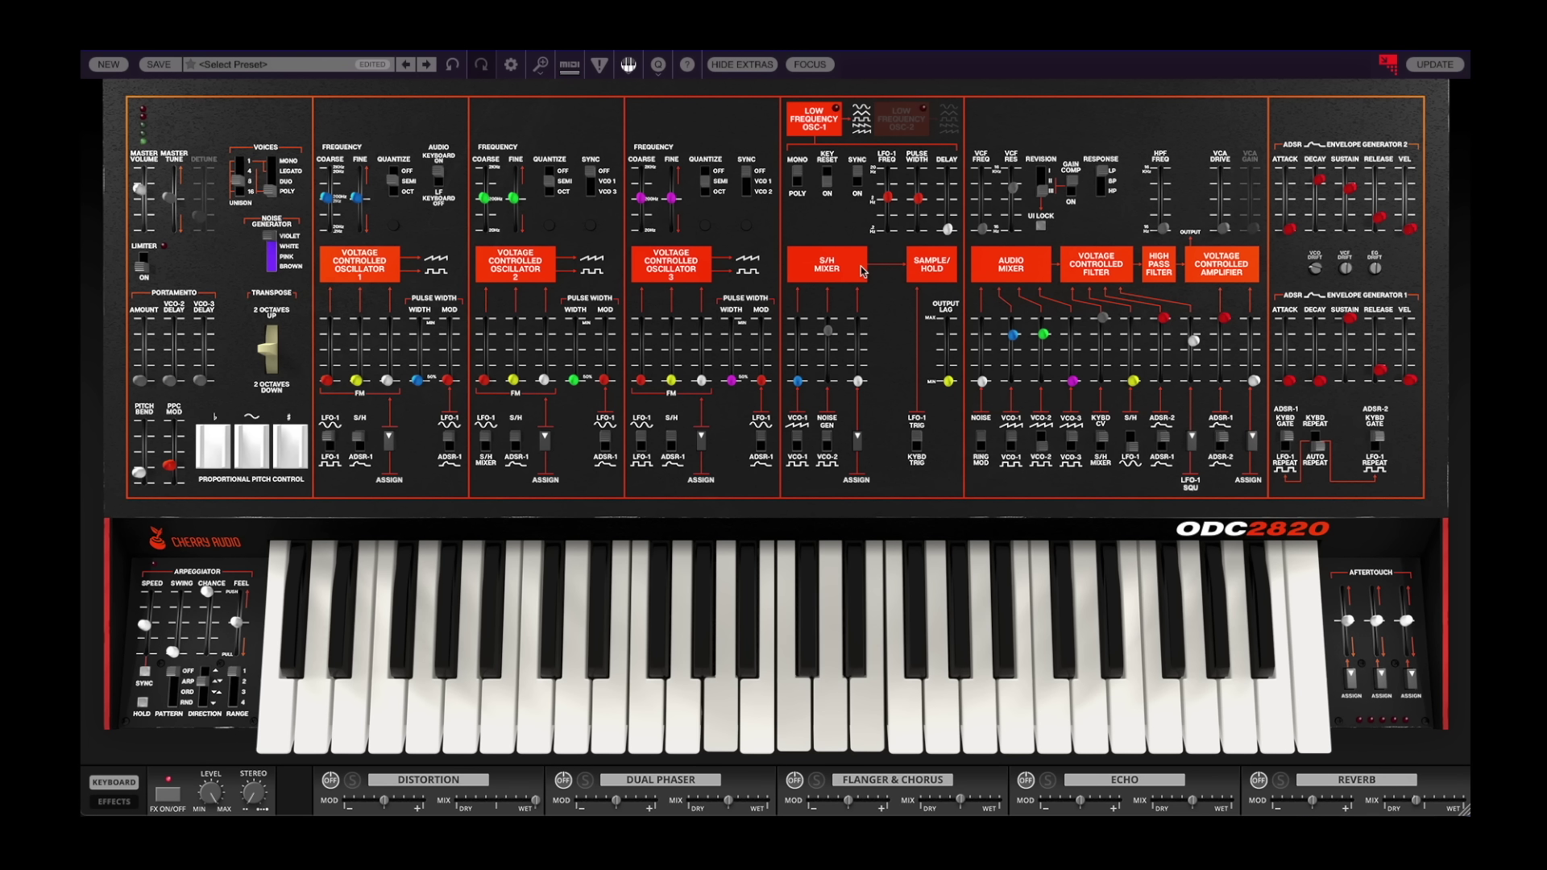
Toggle LFO-1's key reset and vary its pulse width.
left_click(829, 173)
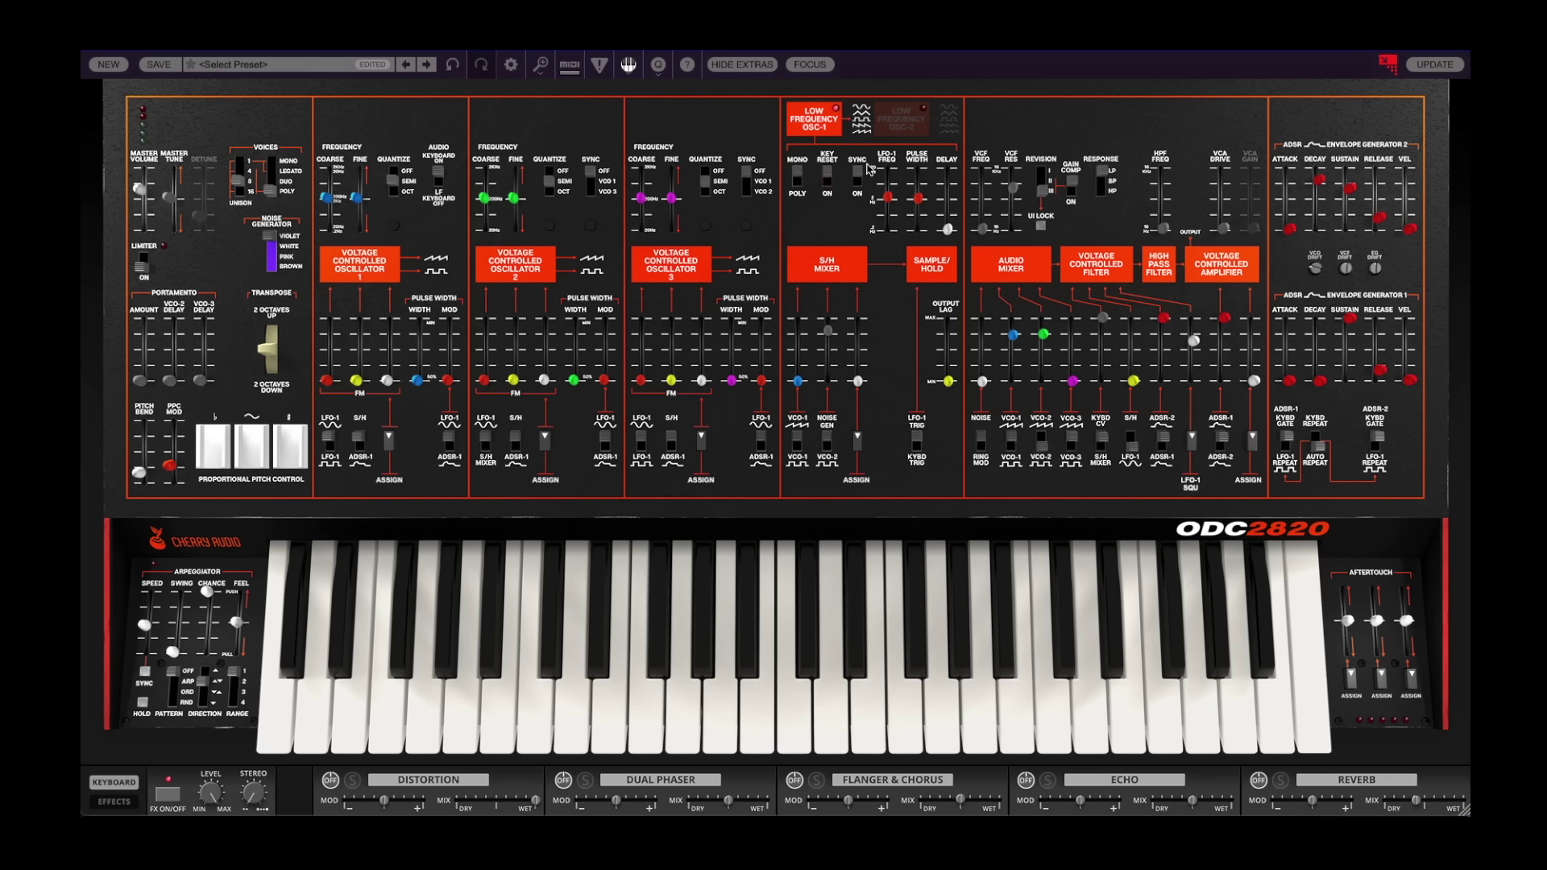
mouse_move(918, 195)
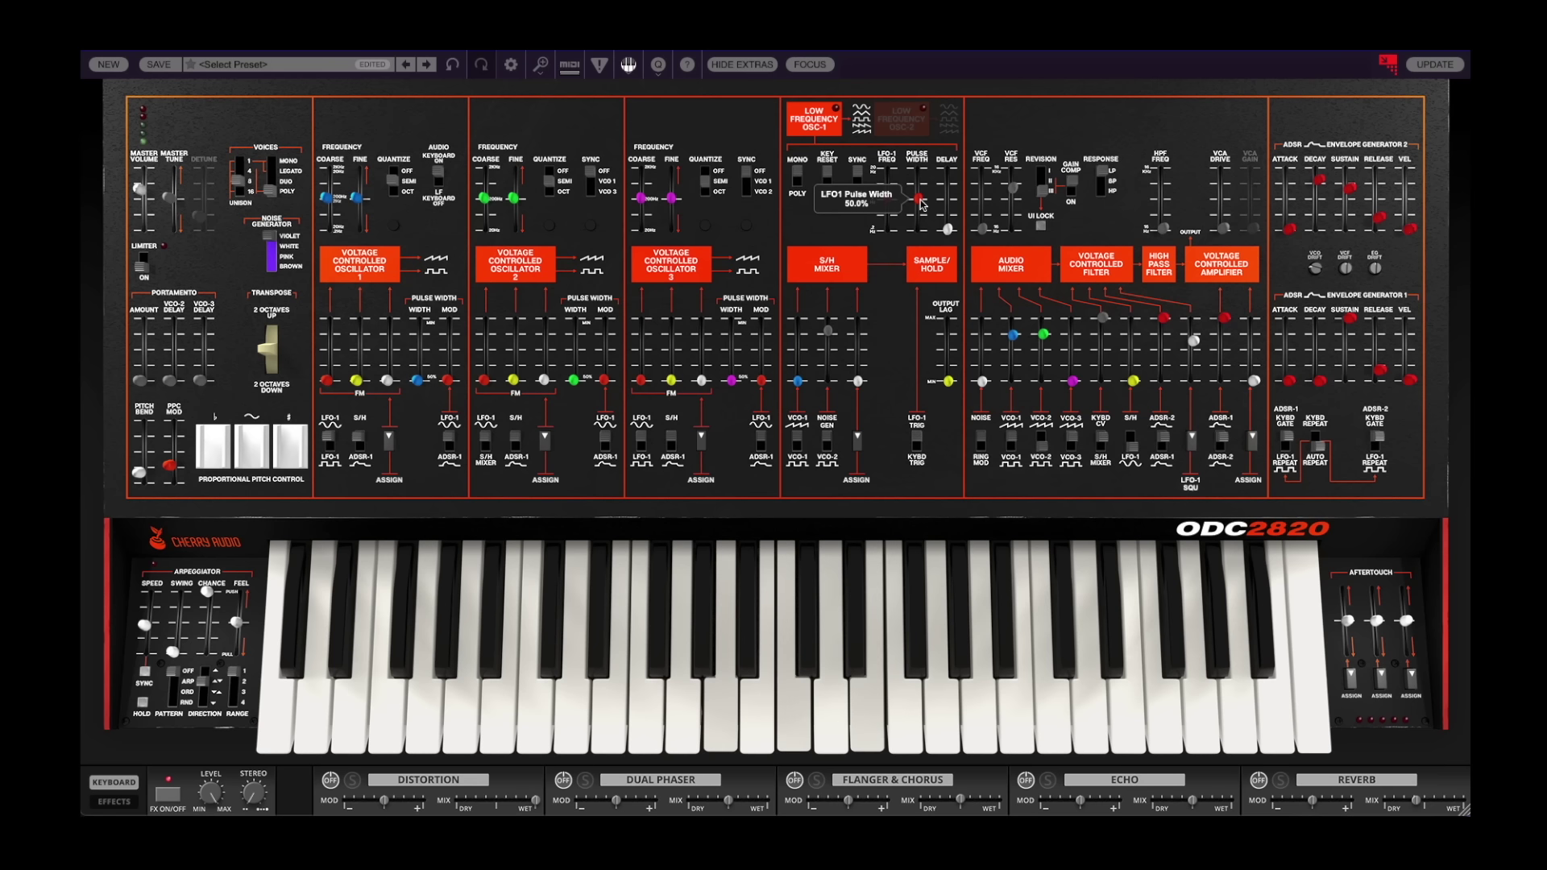
mouse_move(919, 193)
left_mouse_down()
mouse_move(915, 150)
mouse_move(914, 242)
mouse_move(916, 205)
left_mouse_up()
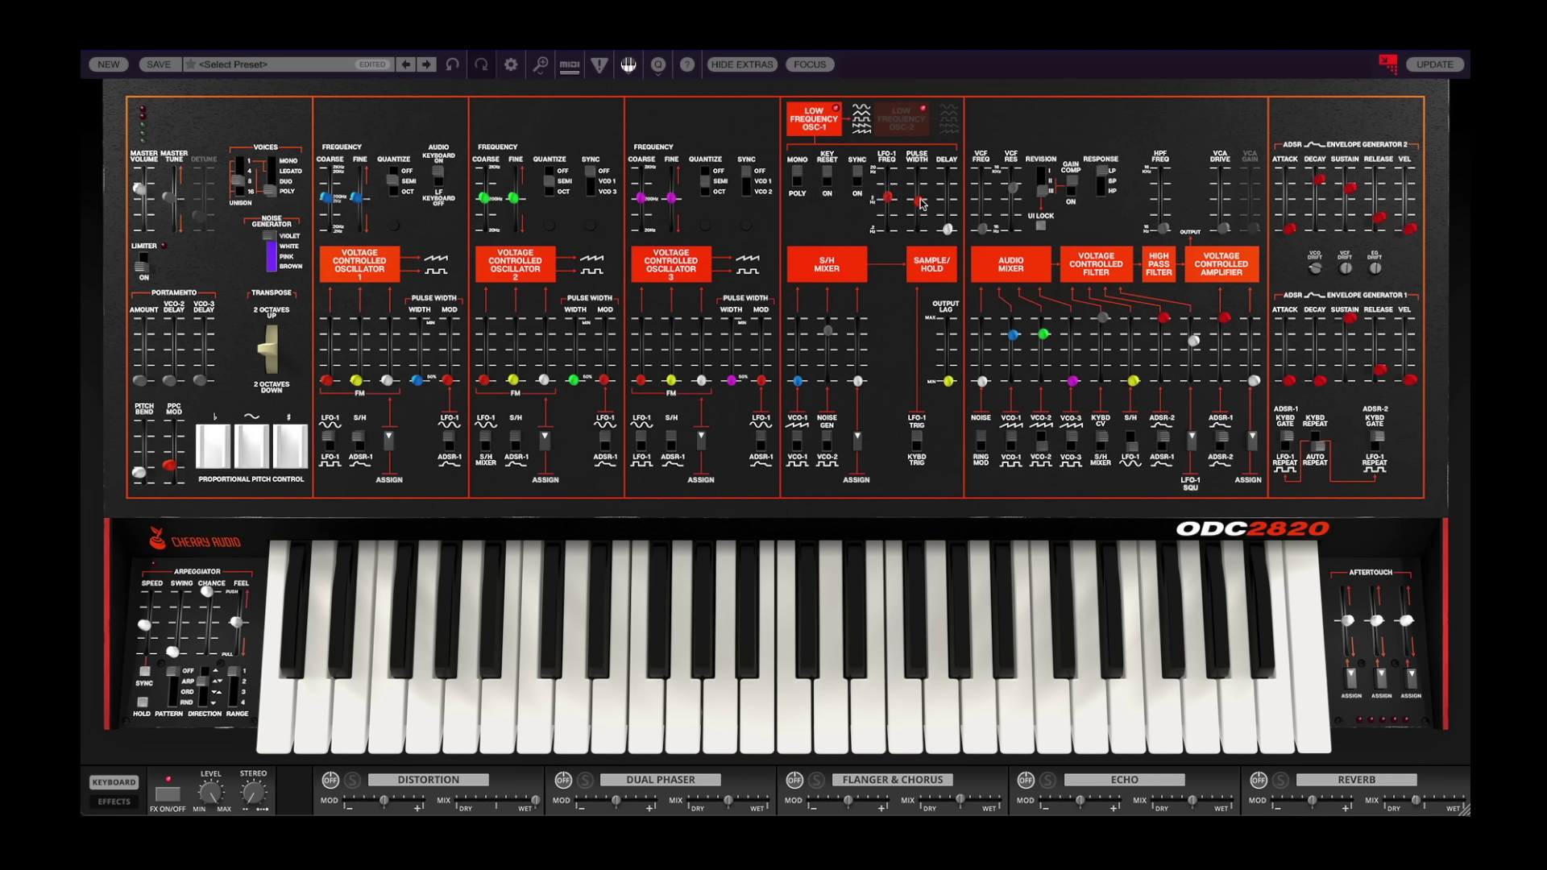
mouse_move(922, 204)
Remove ADSR-2's modulation from the VCF, raise the sample-and-hold modulation, and adjust LFO-1's rate.
left_click(1163, 381)
left_click_drag(1132, 380, 1132, 342)
left_click_drag(1135, 266, 1136, 266)
mouse_move(892, 204)
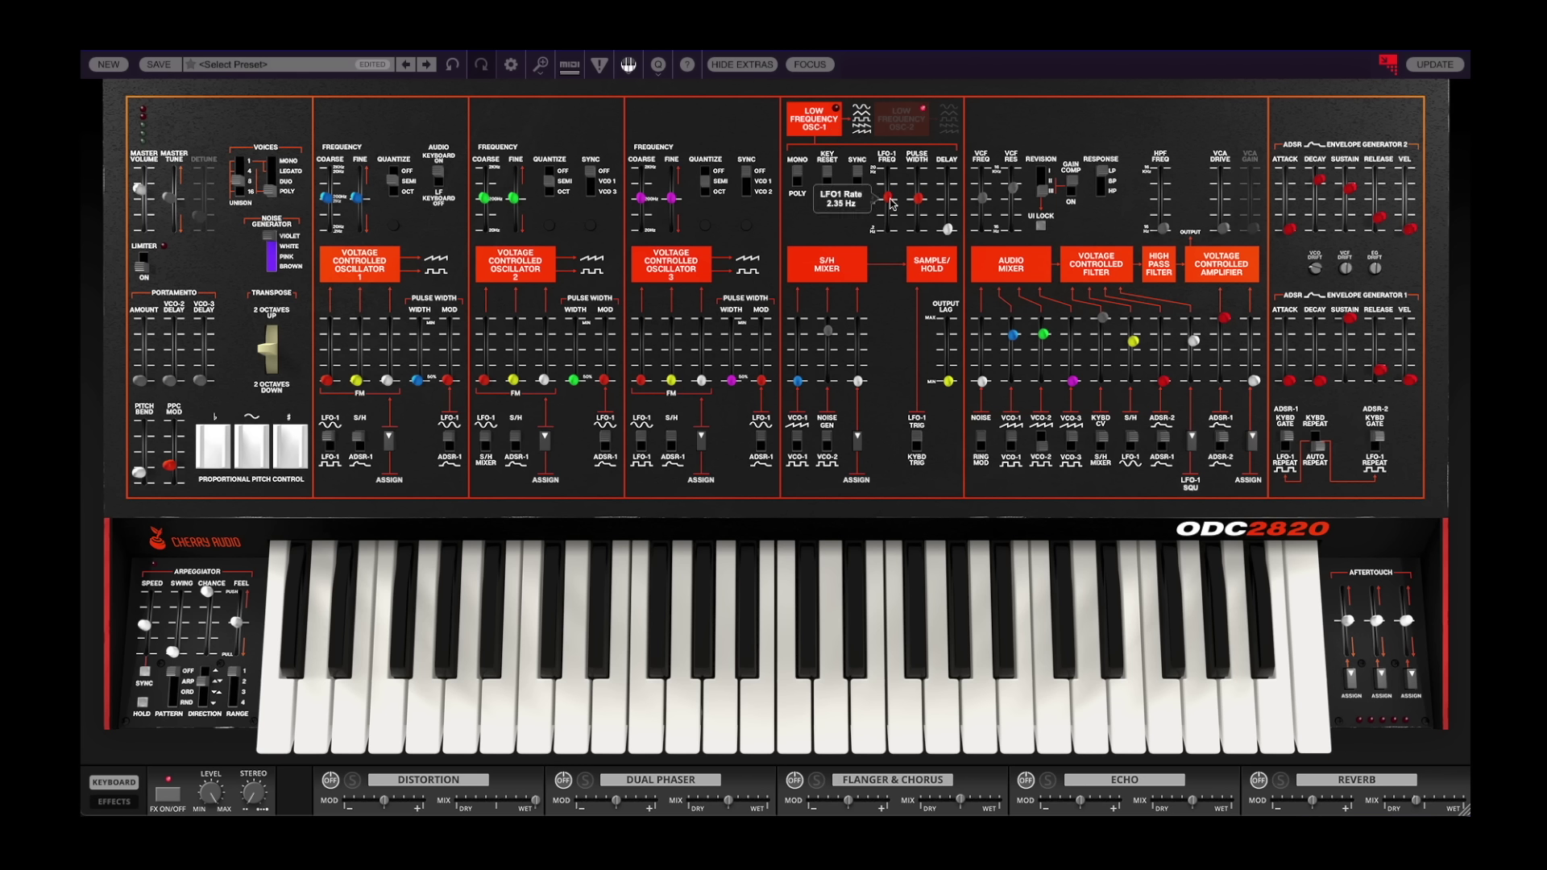
mouse_move(892, 203)
left_mouse_down()
mouse_move(892, 168)
mouse_move(891, 227)
mouse_move(884, 202)
left_mouse_up()
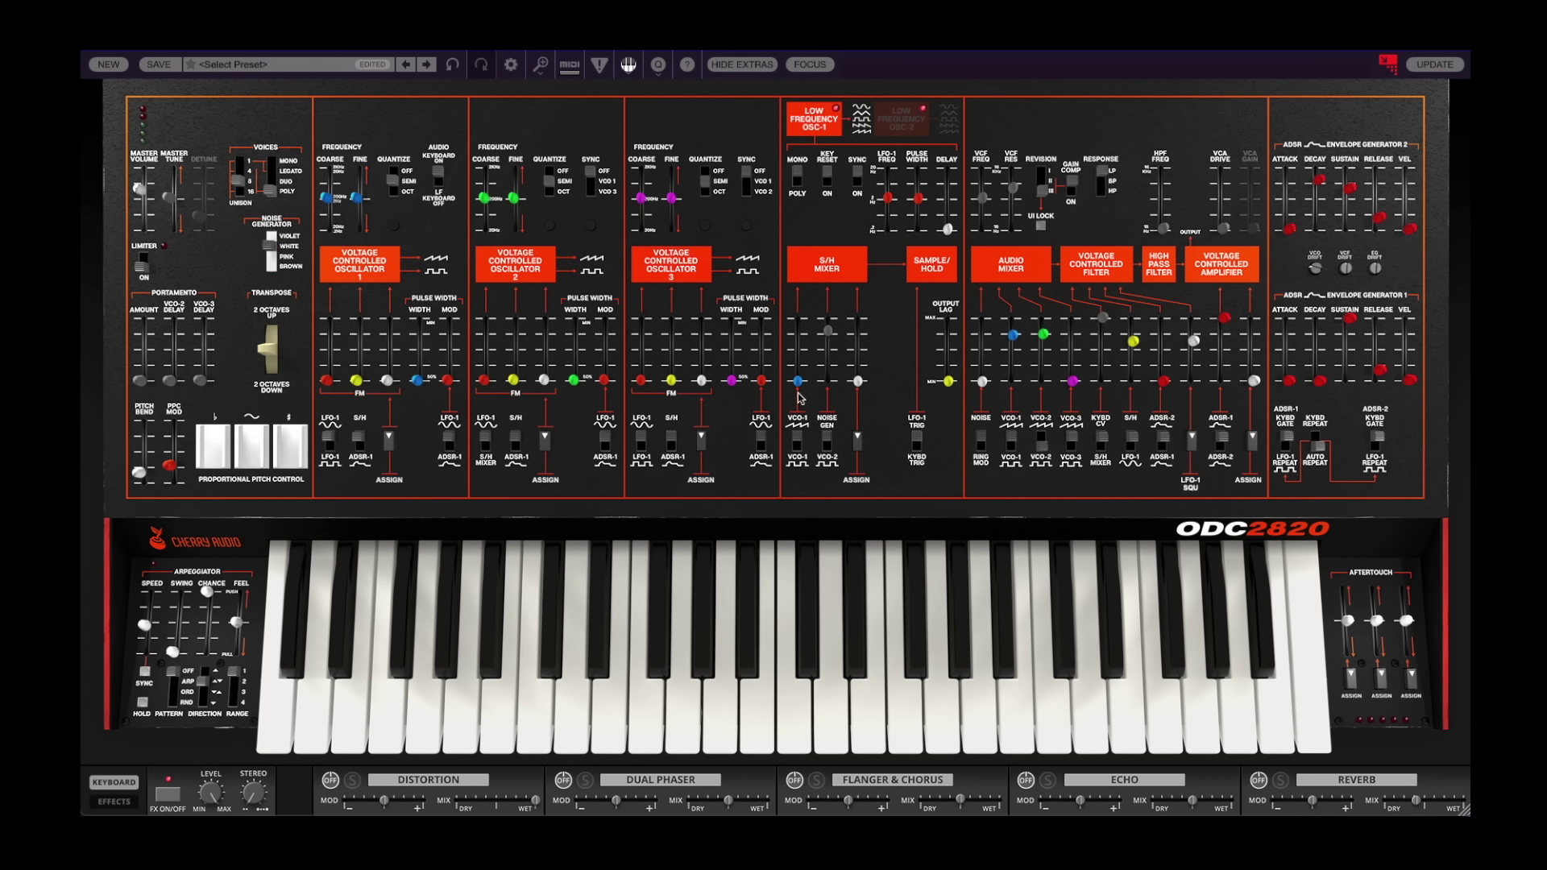
Raise VCO-1 in the S/H mixer and blend the noise generator back in with it.
left_click_drag(798, 380, 810, 310)
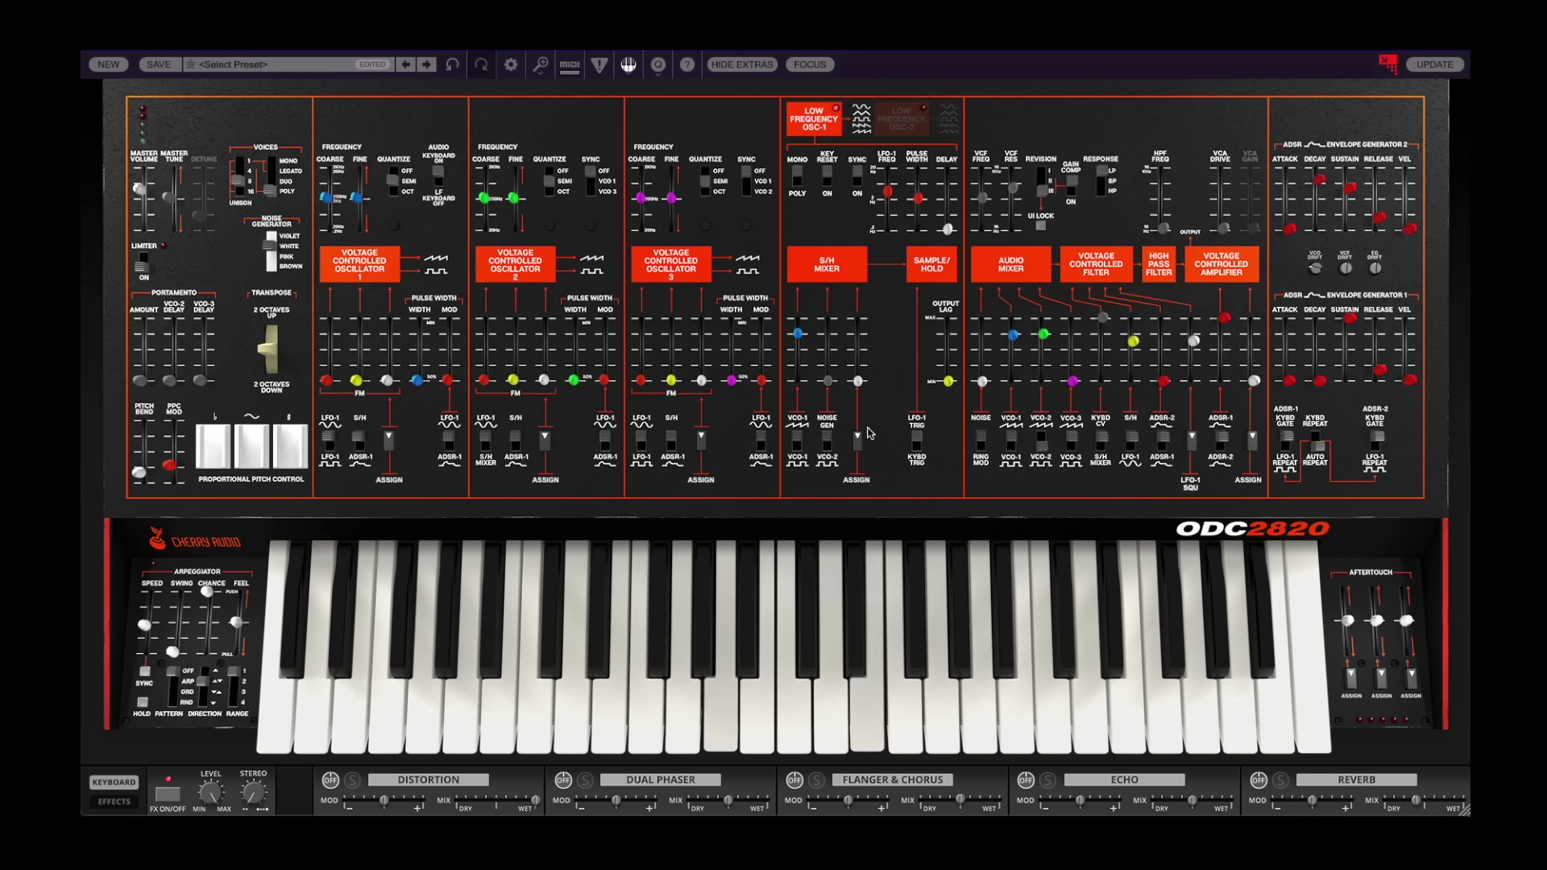
left_click_drag(829, 387, 838, 231)
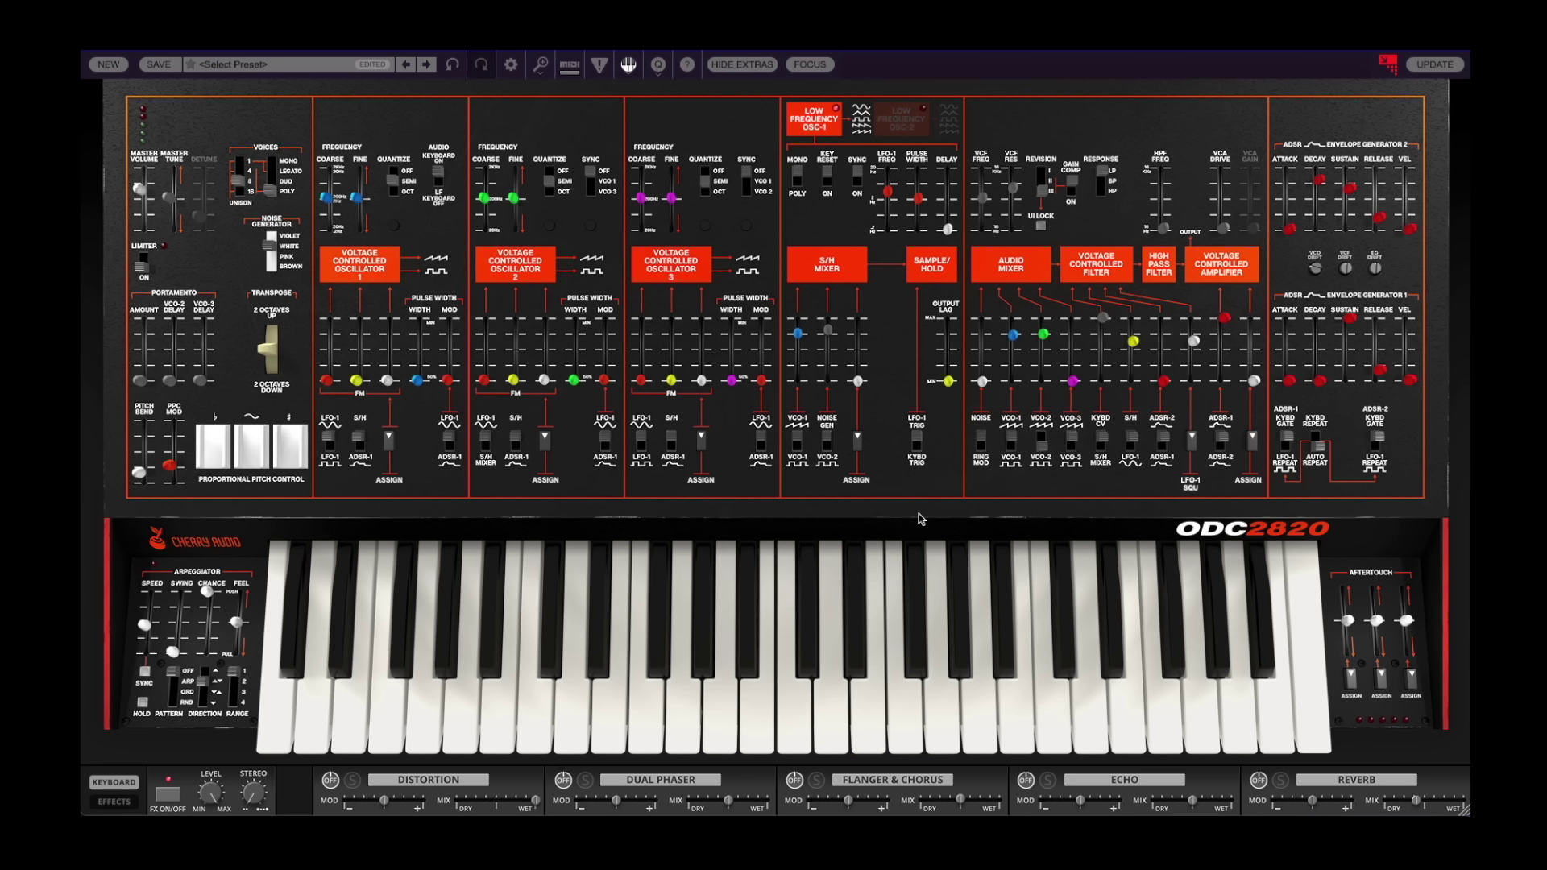
Assign red noise to the S/H mixer's assignable input, blend it in, and lower the mixer's noise generator level to zero.
left_click(856, 439)
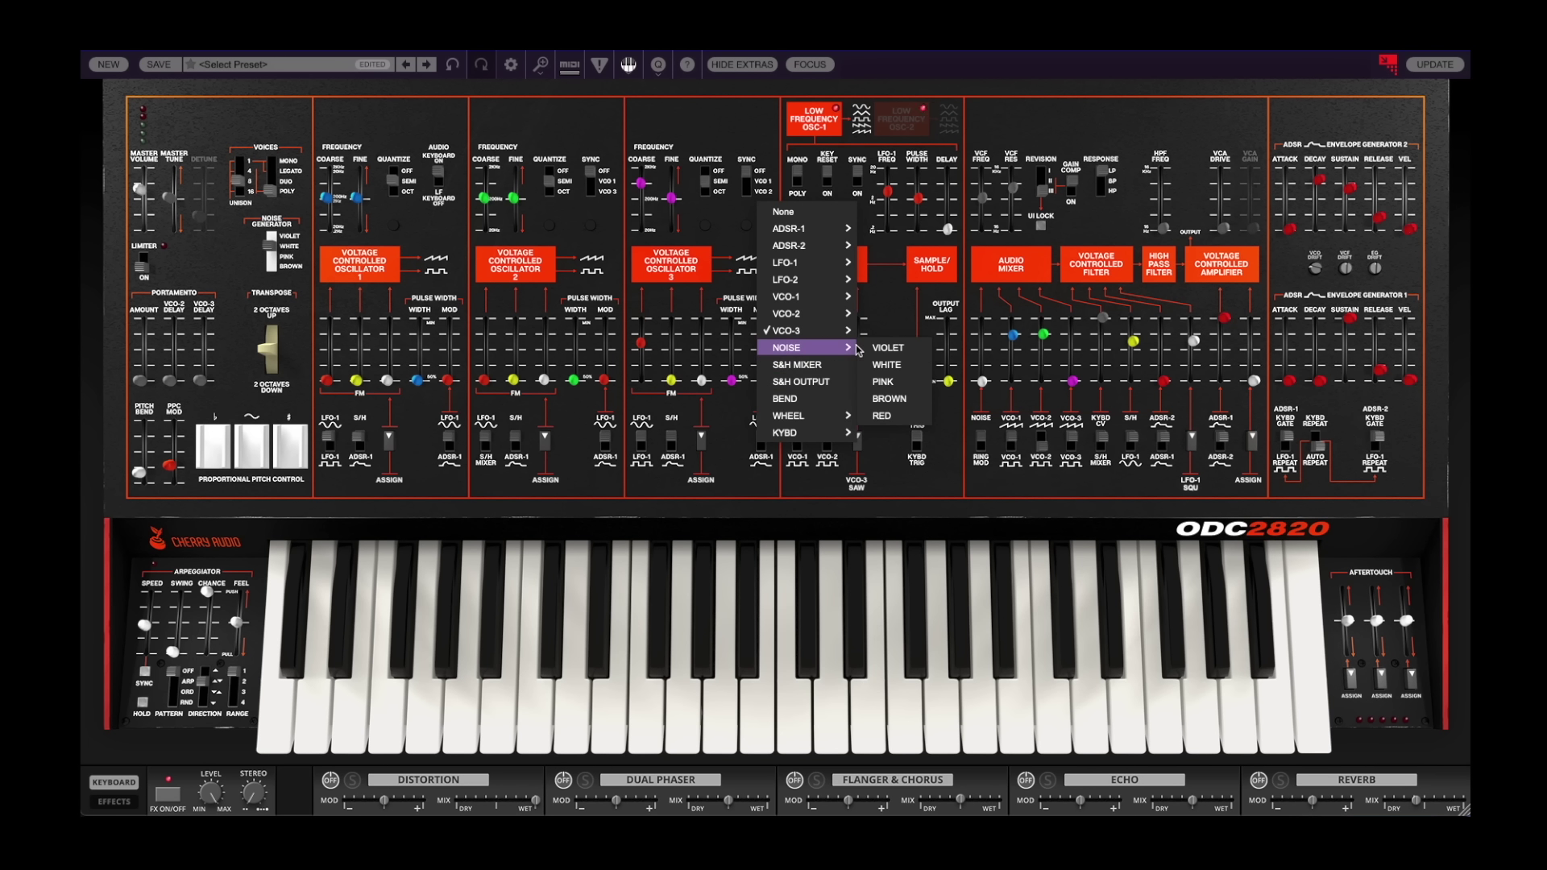
mouse_move(834, 348)
left_click(896, 416)
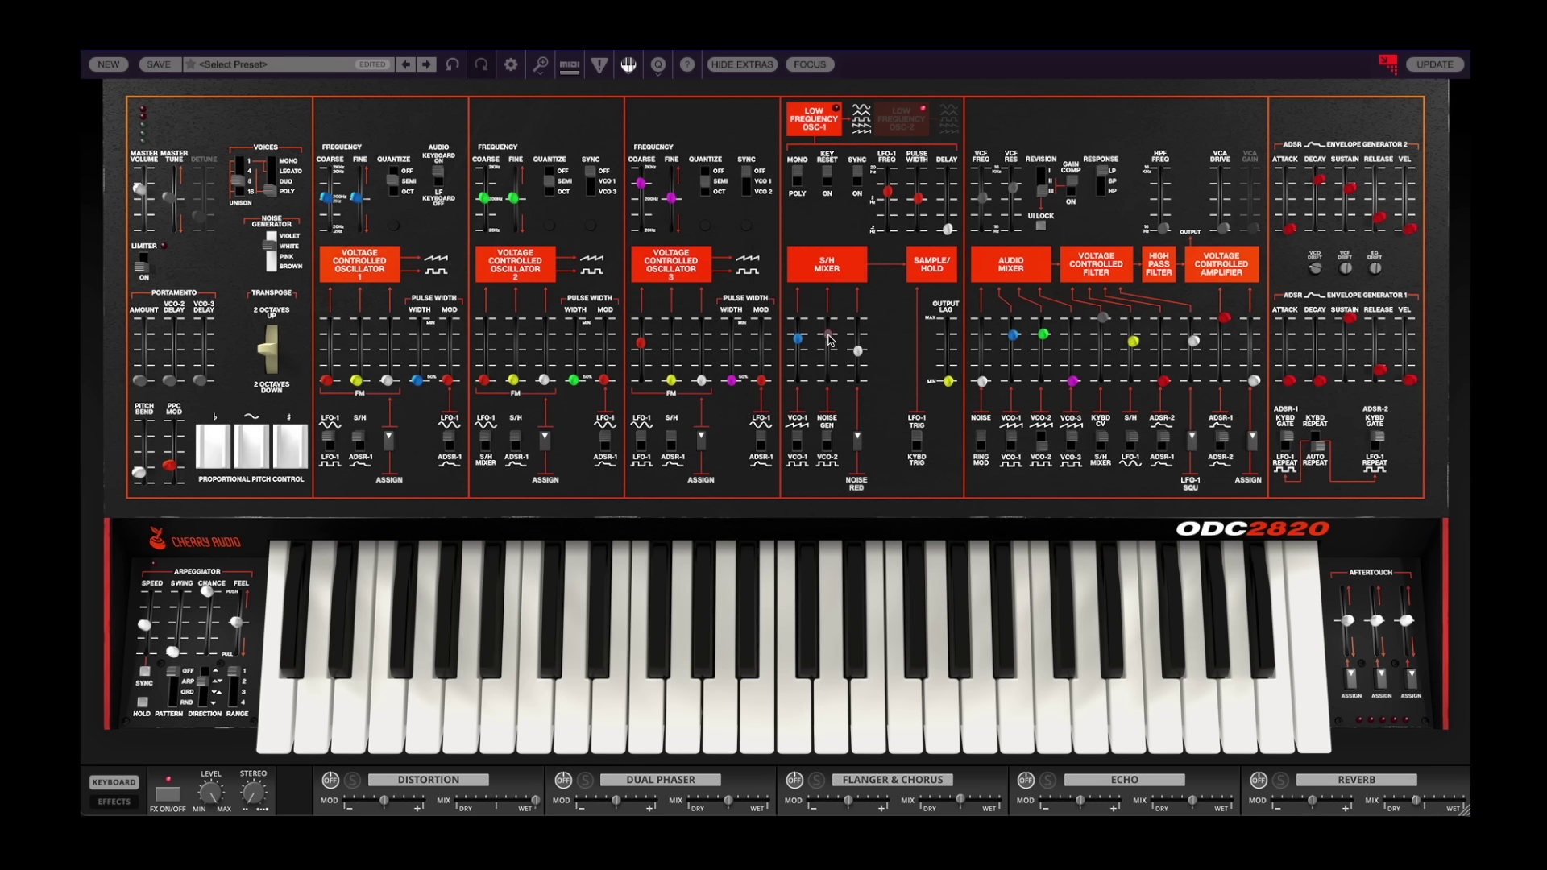
left_click_drag(830, 340, 801, 524)
Switch to the ODC2800 revision and sweep the high pass filter frequency together with the VCF frequency.
mouse_move(1162, 214)
mouse_move(1163, 213)
left_mouse_down()
mouse_move(1180, 62)
mouse_move(1167, 228)
left_mouse_up()
left_click(1038, 188)
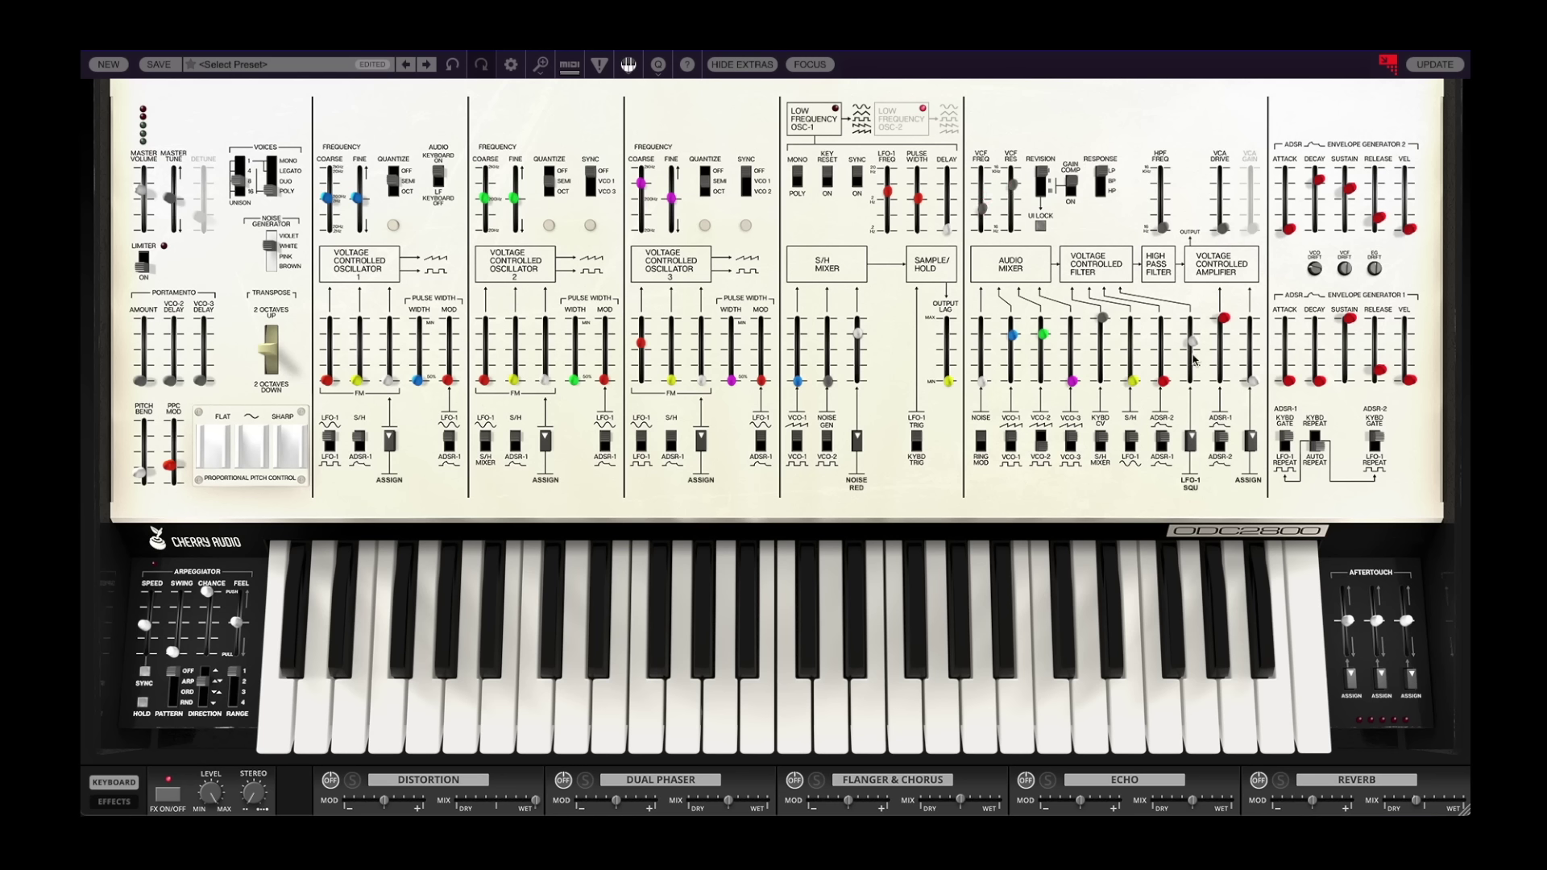
mouse_move(982, 208)
left_mouse_down()
mouse_move(983, 240)
mouse_move(996, 113)
mouse_move(996, 216)
left_mouse_up()
left_click_drag(1160, 228, 1160, 138)
mouse_move(981, 211)
left_mouse_down()
mouse_move(981, 228)
mouse_move(994, 122)
mouse_move(1005, 211)
left_mouse_up()
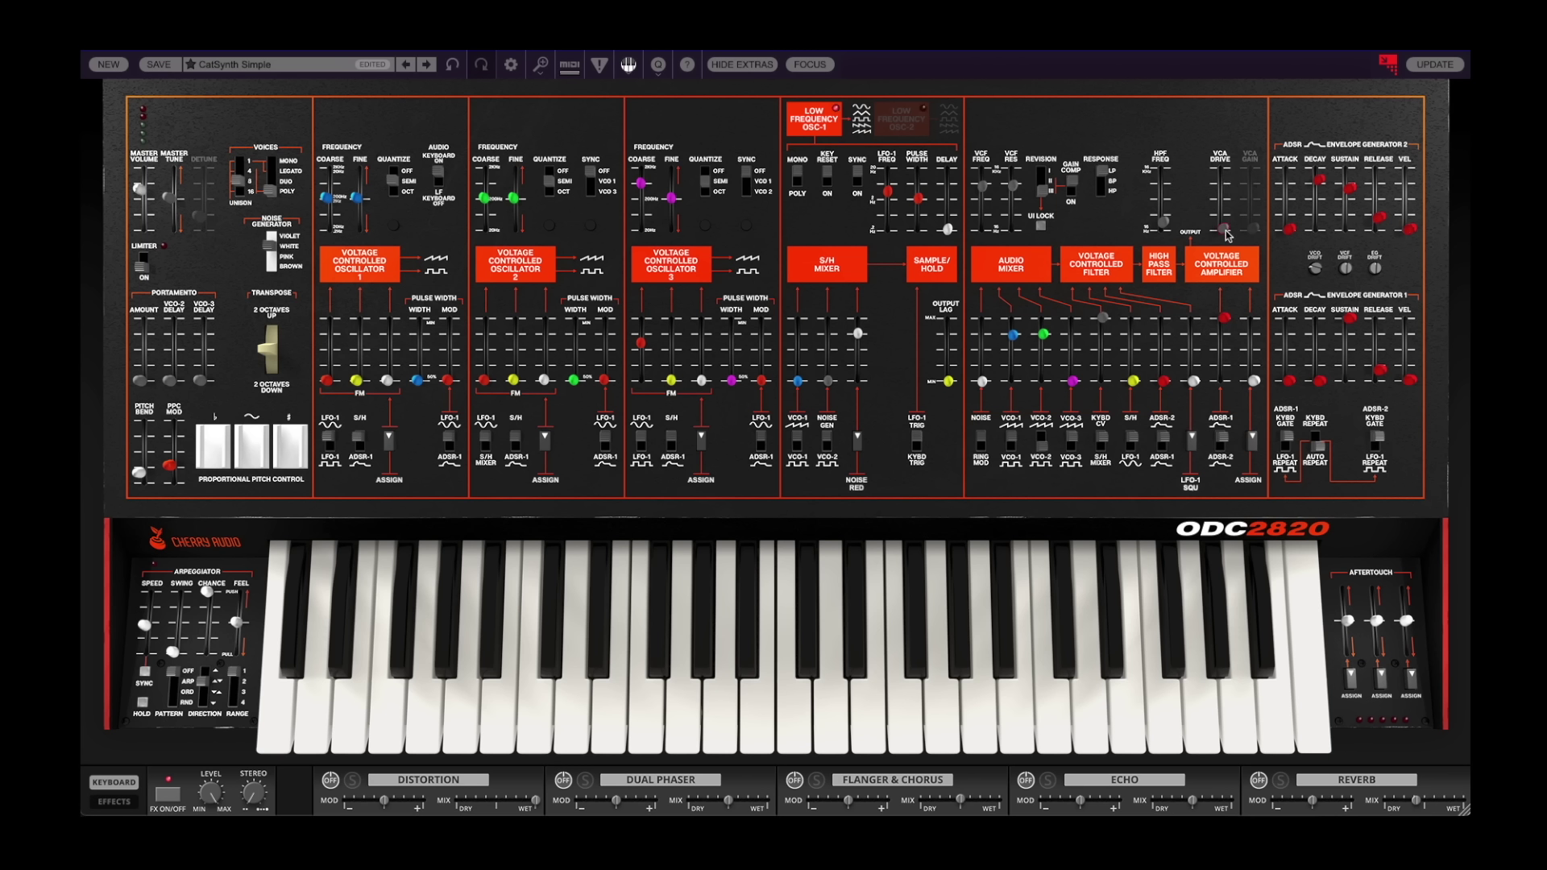
Raise the VCA drive from zero and settle it at a moderate amount.
mouse_move(1226, 233)
mouse_move(1013, 201)
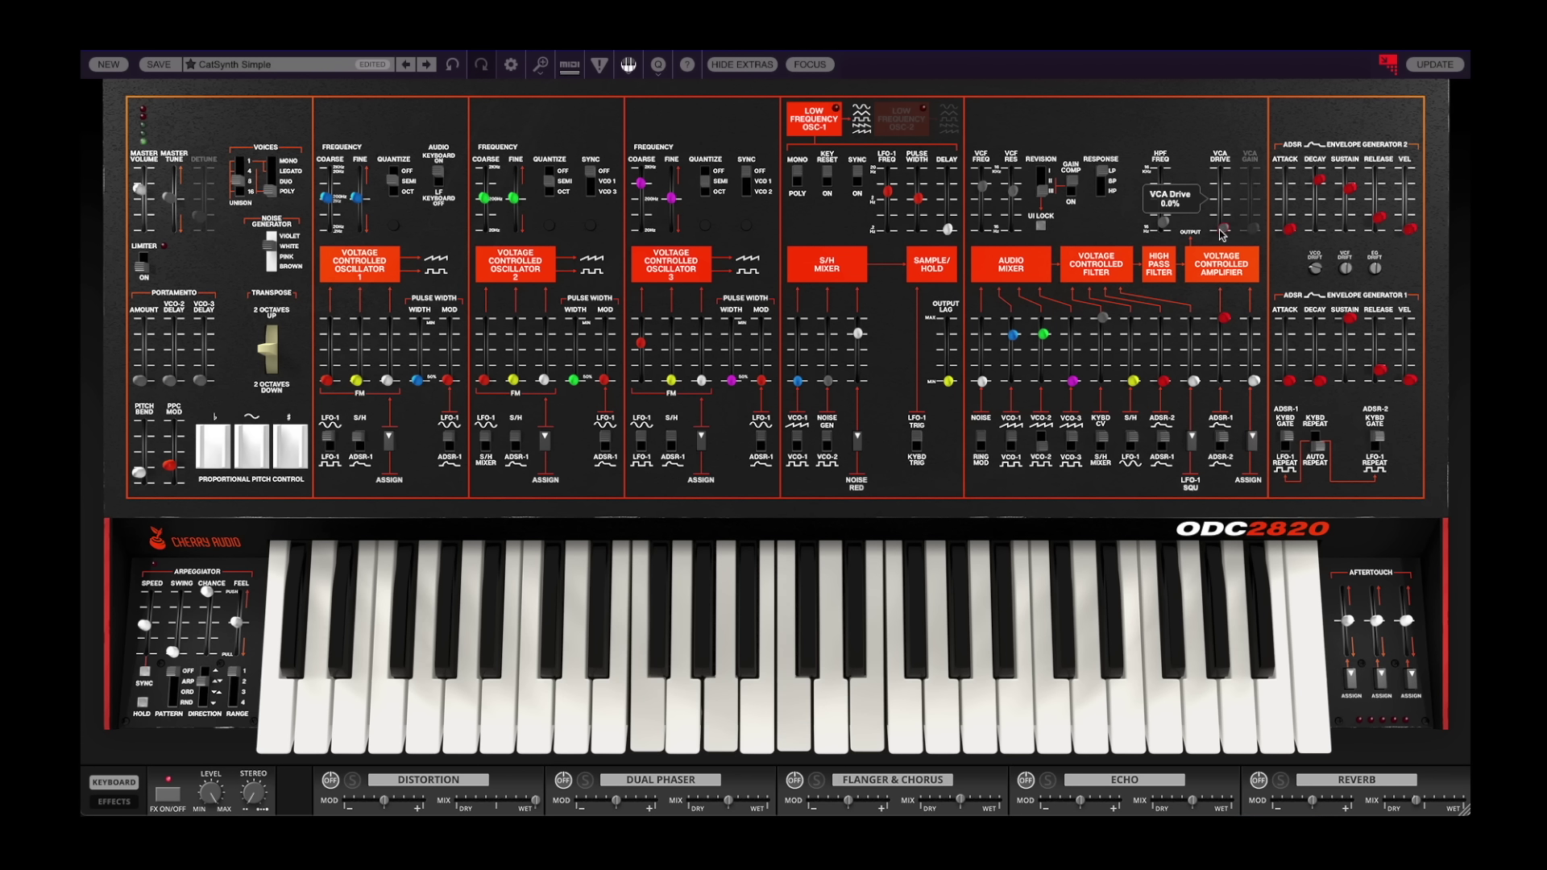
mouse_move(1222, 234)
left_mouse_down()
mouse_move(1220, 70)
mouse_move(1221, 136)
left_mouse_up()
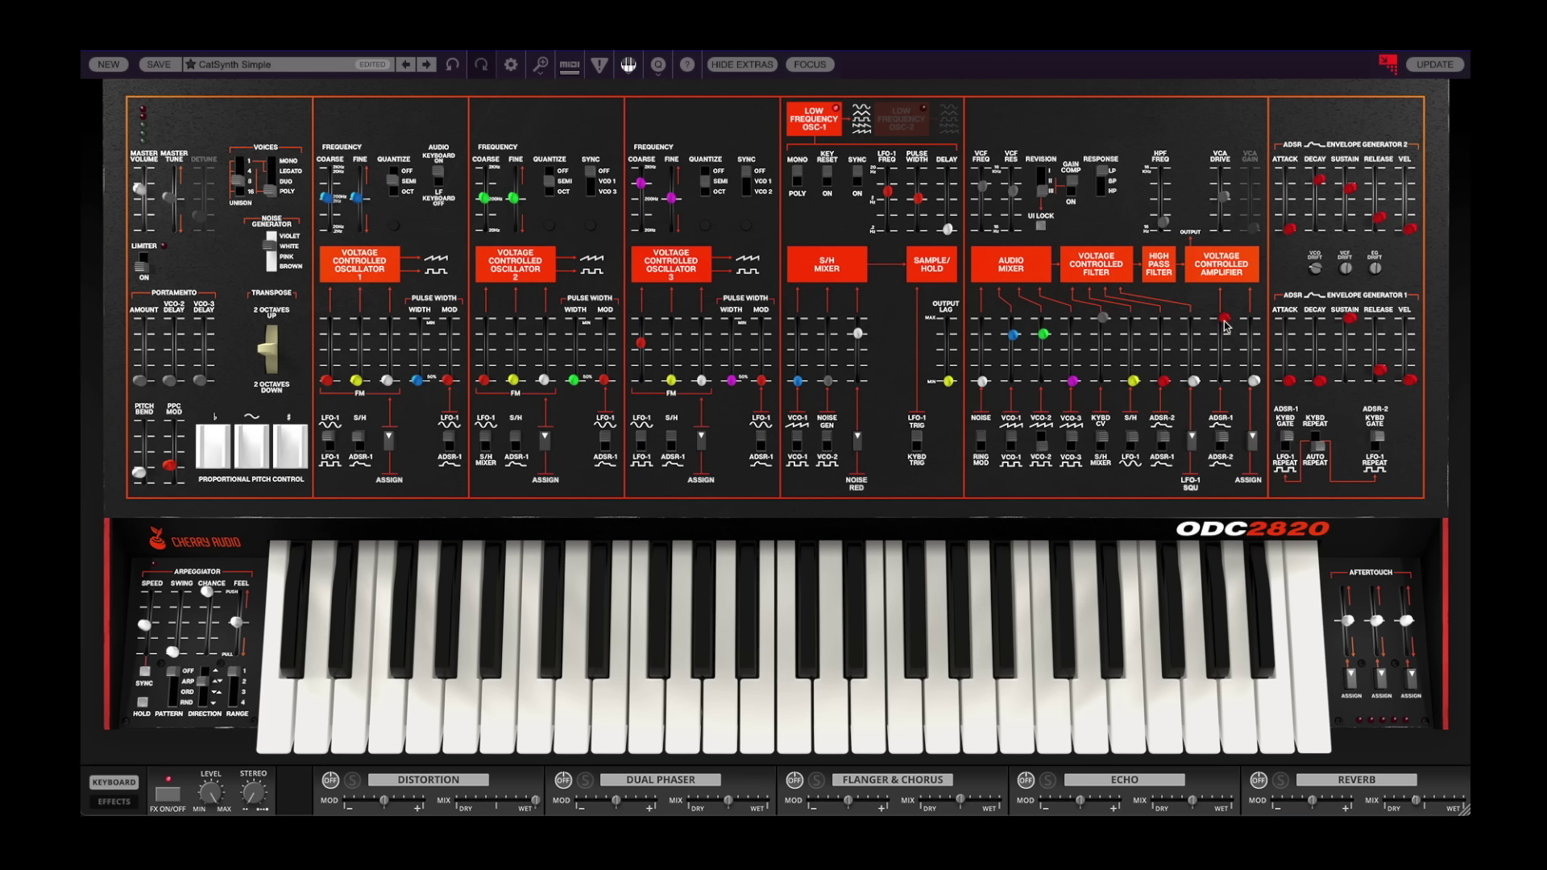
Reshape envelope generator 1 for the VCA with longer attack, decay and release and a lower sustain.
mouse_move(1223, 325)
left_click_drag(1293, 385, 1381, 292)
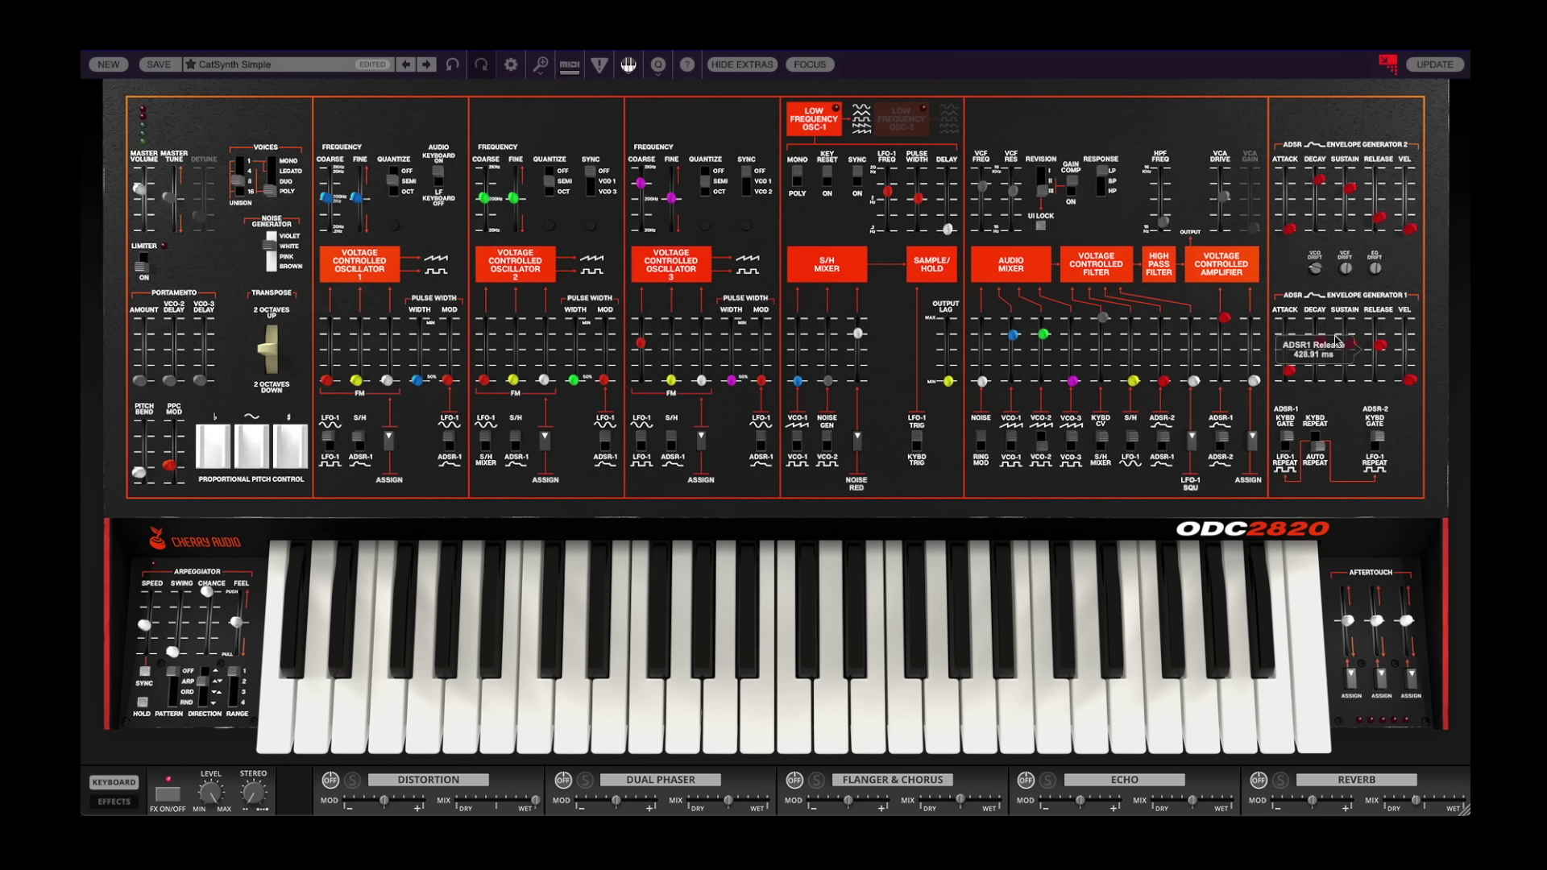
left_click_drag(1321, 348, 1291, 365)
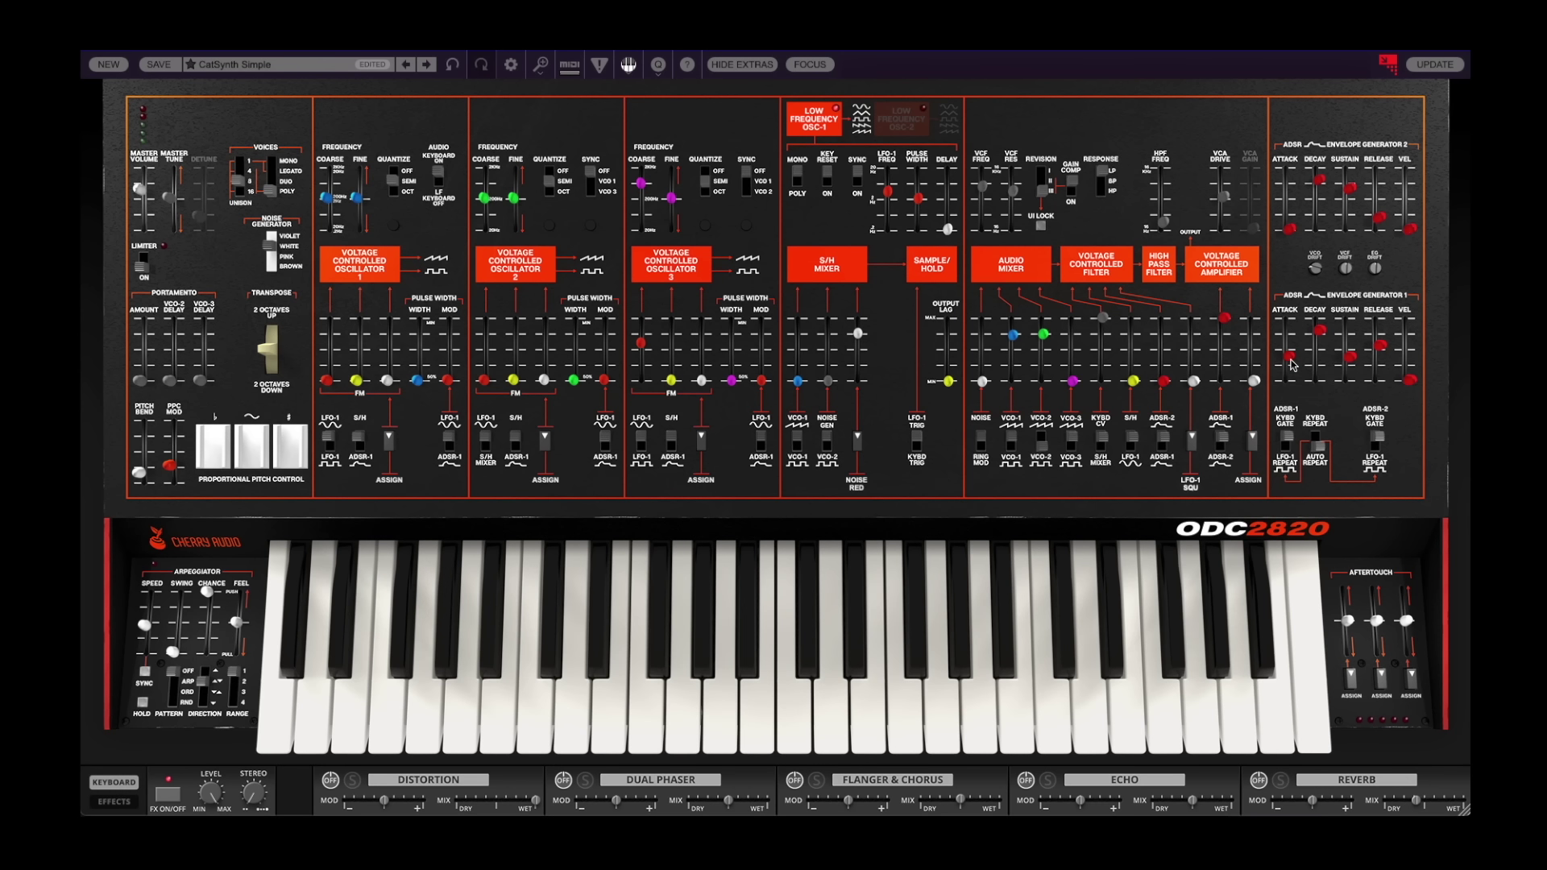
Assign S&H OUTPUT to the VCA's assignable modulation input and raise the noise generator in the S/H mixer.
left_click(1252, 440)
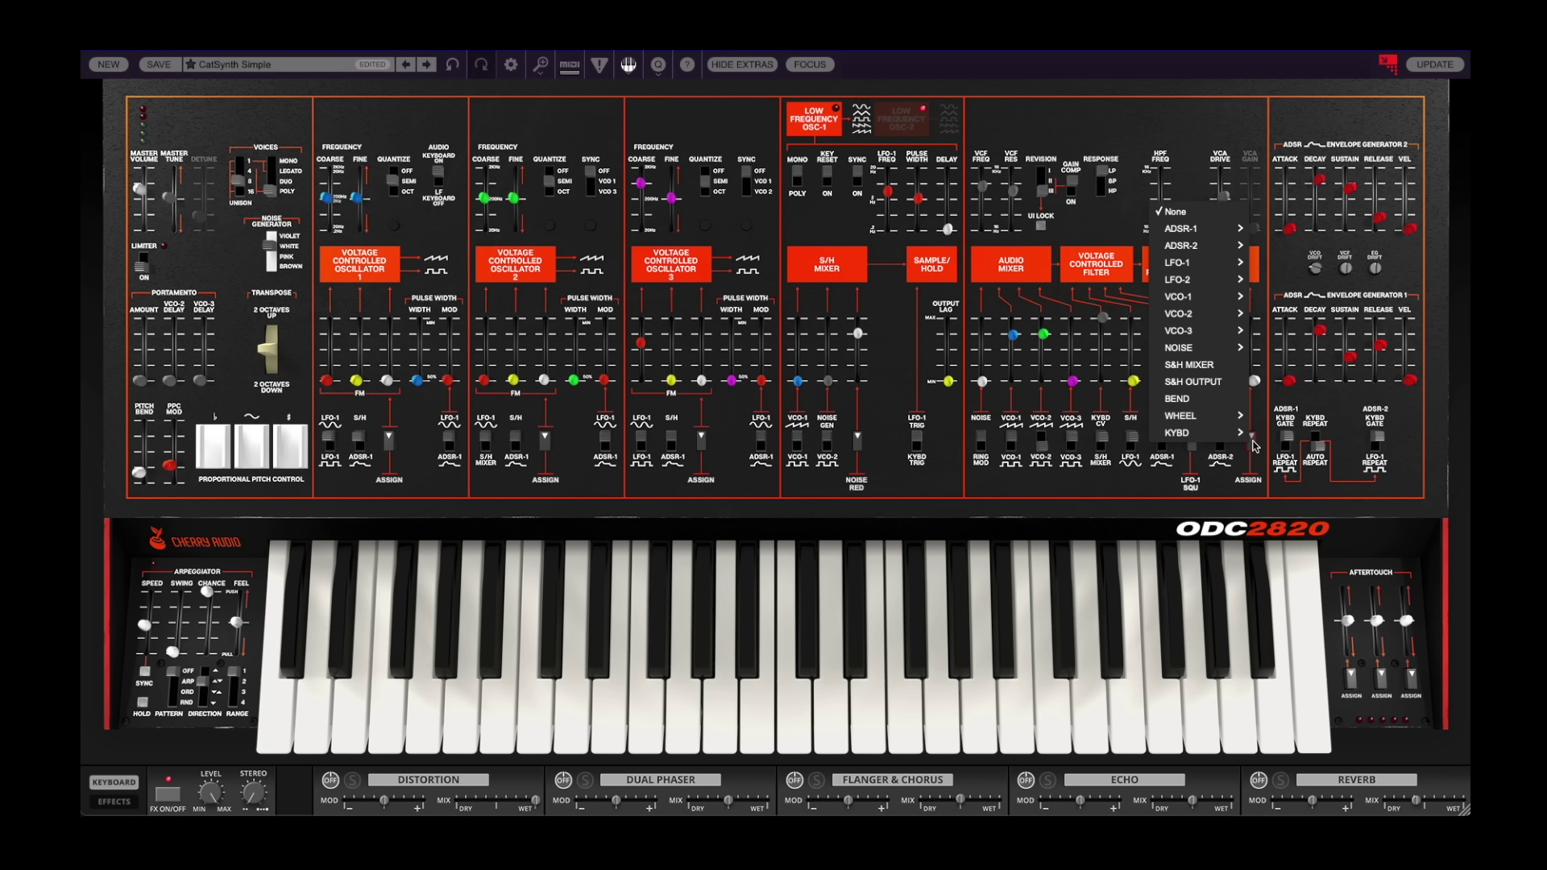
left_click(1230, 384)
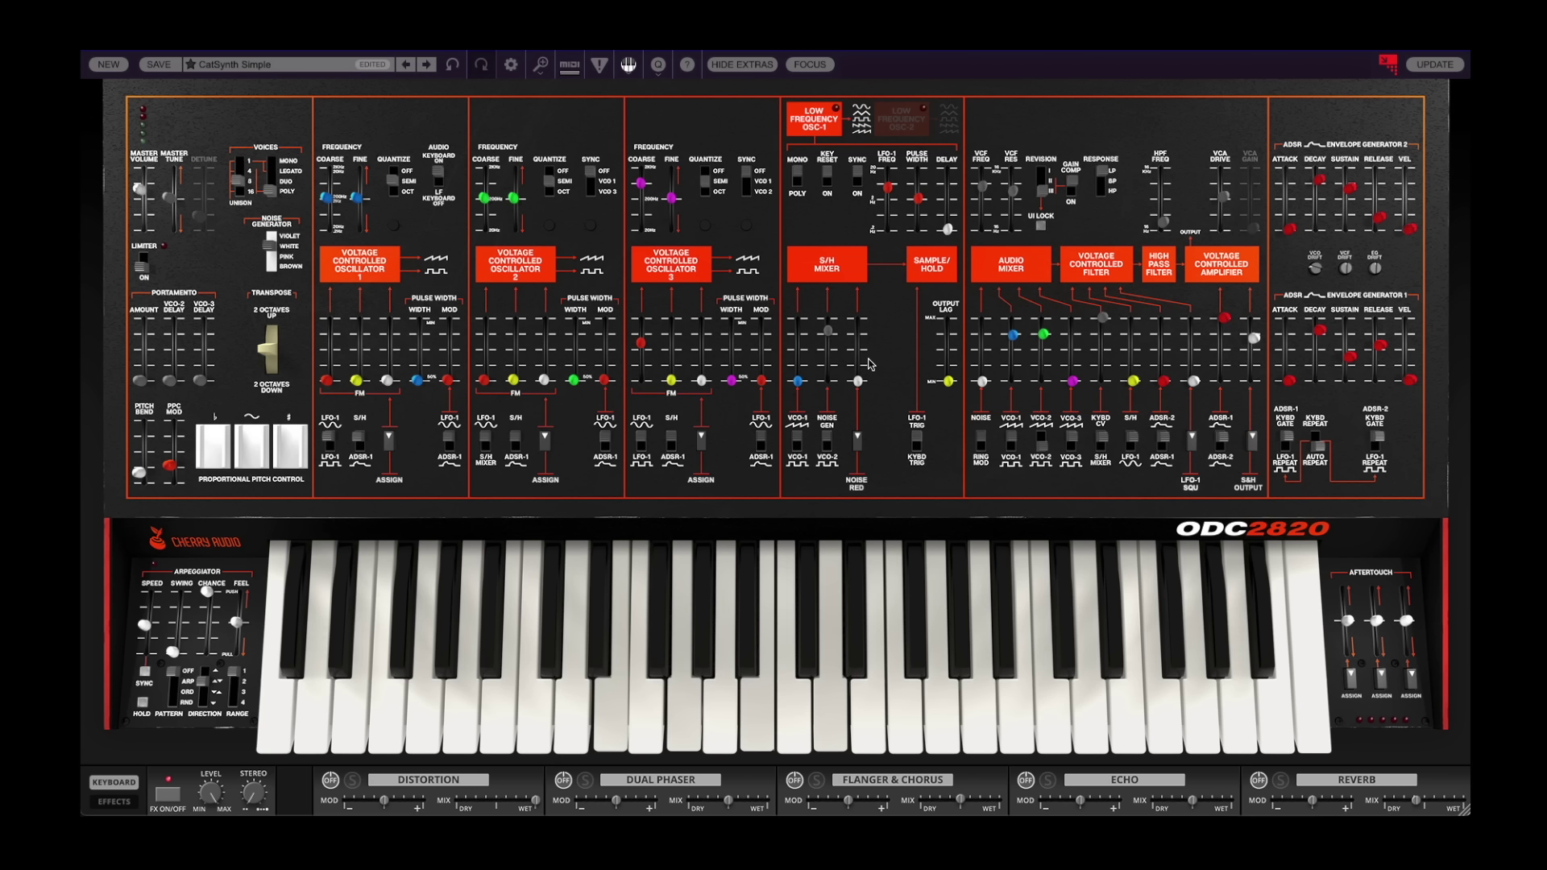
left_click_drag(828, 327, 833, 302)
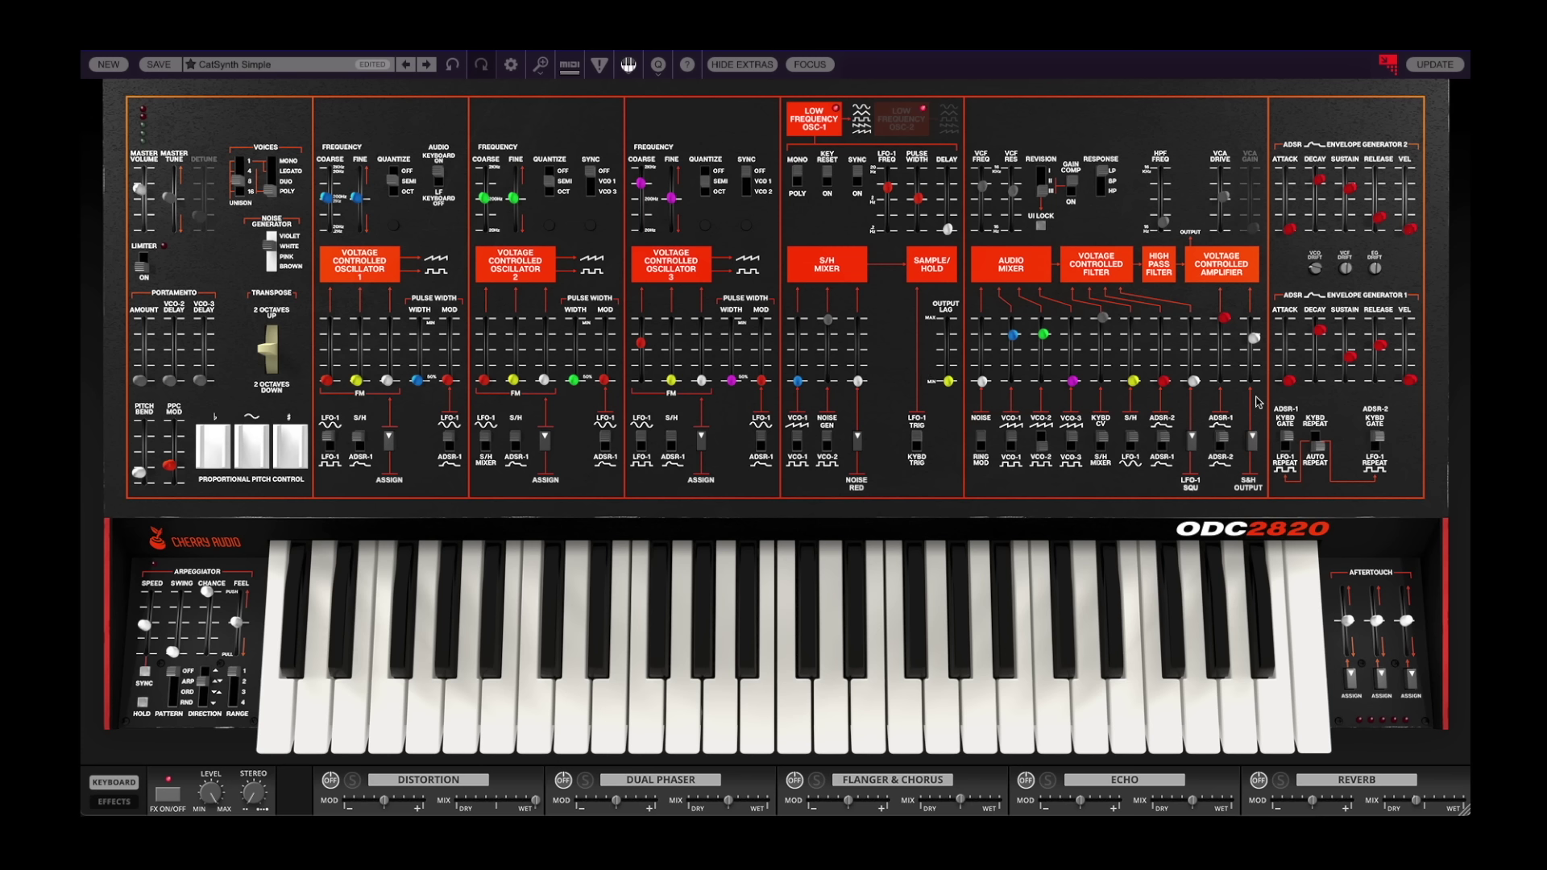
Switch the VCA's assignable modulation to S&H MIXER, then blend VCO-1 and red noise in that mixer while toggling VCO-1's waveform.
left_click(1253, 442)
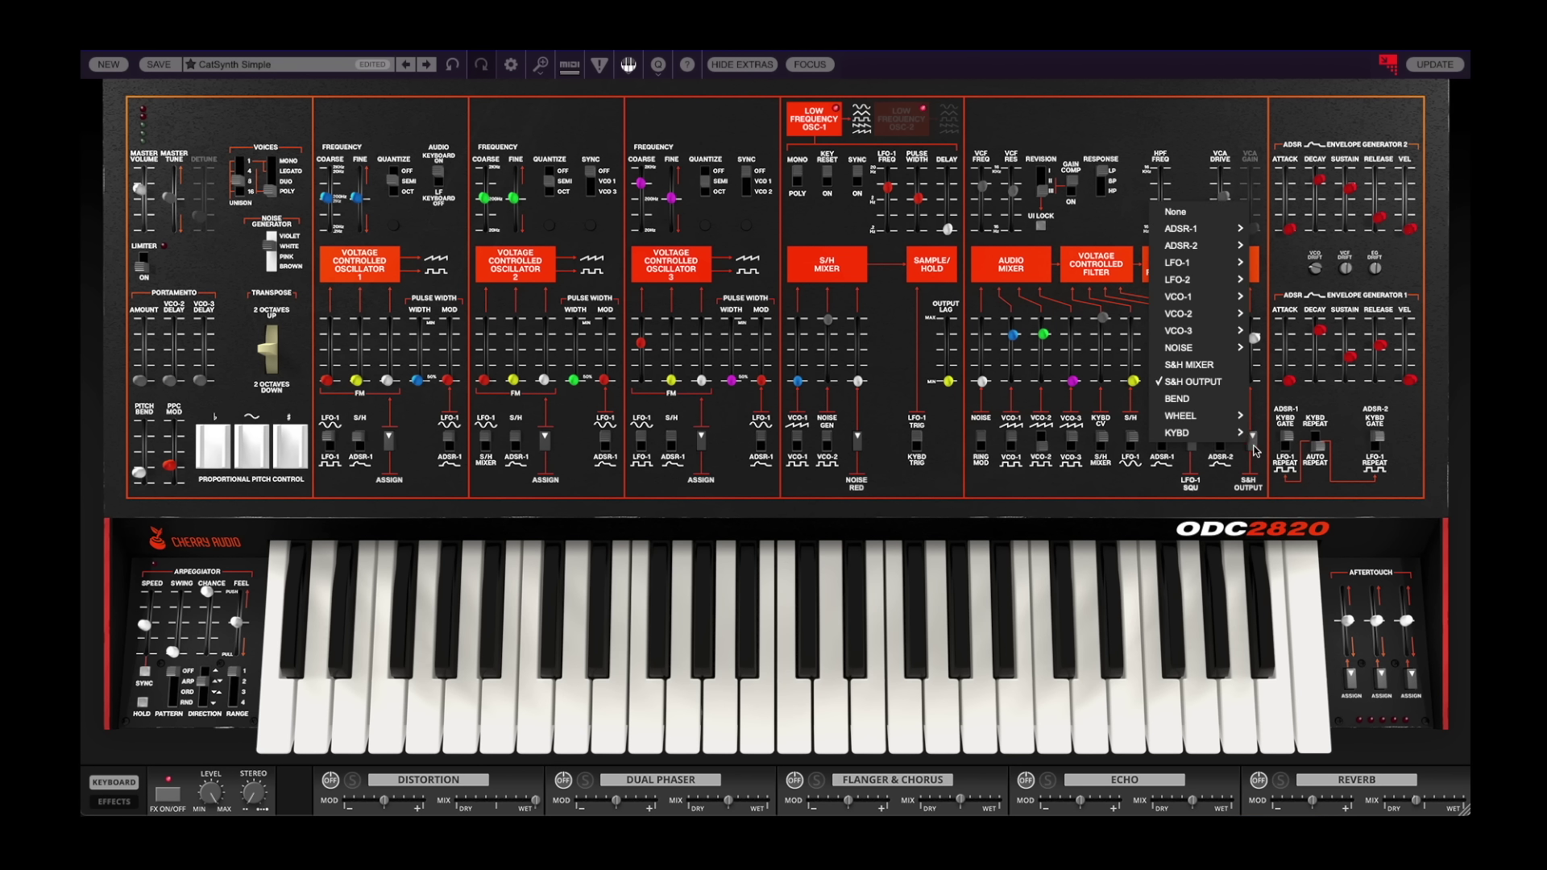
left_click(1225, 370)
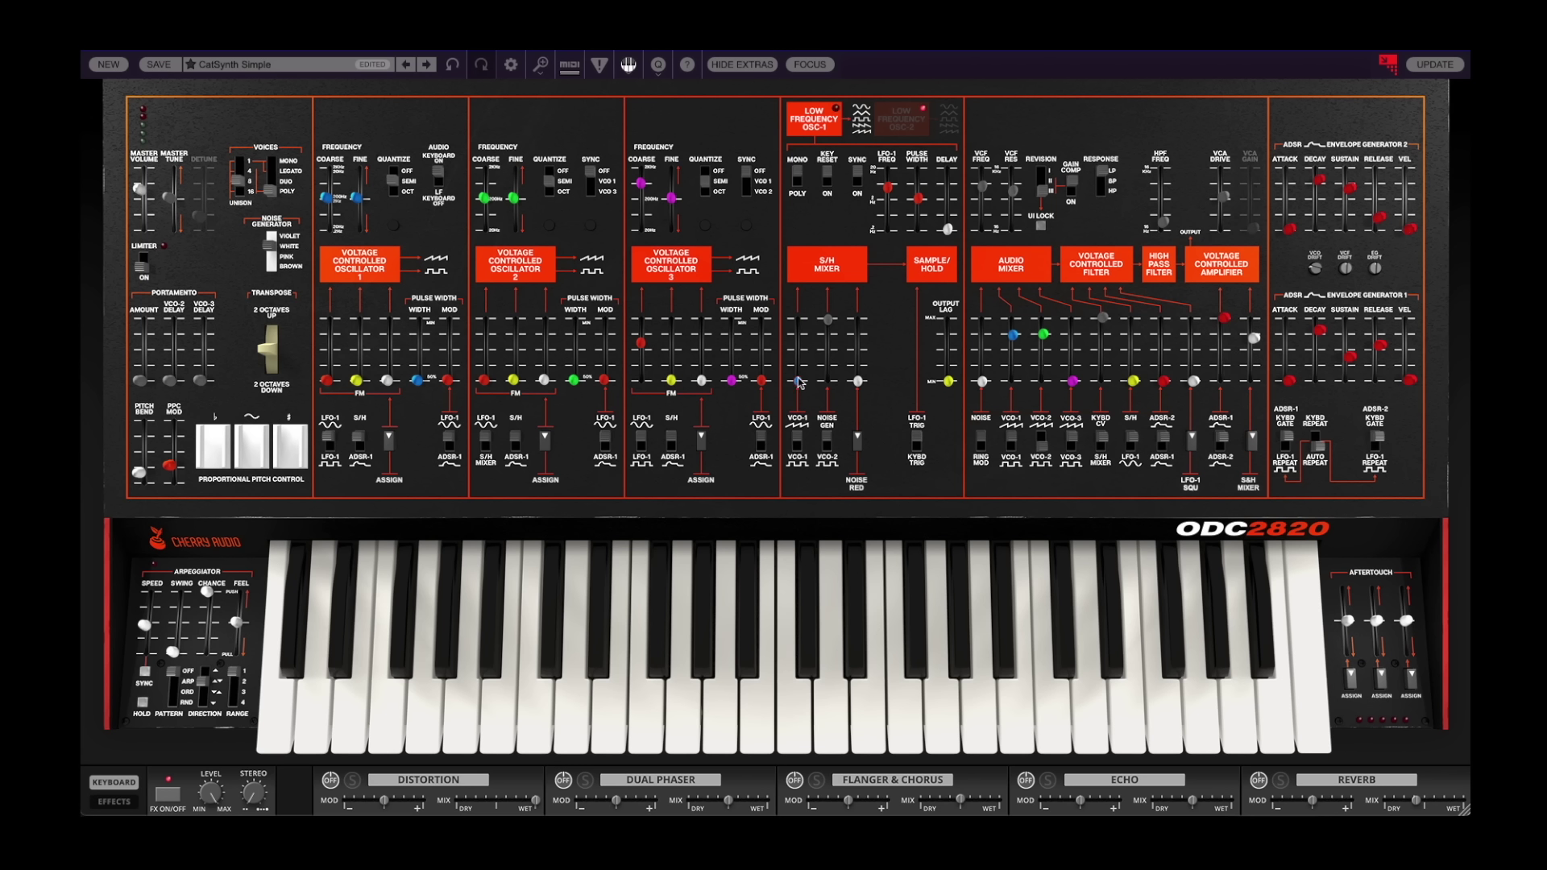
mouse_move(798, 371)
left_click_drag(800, 365, 805, 310)
left_click_drag(858, 381, 828, 330)
left_click(797, 442)
left_click(798, 441)
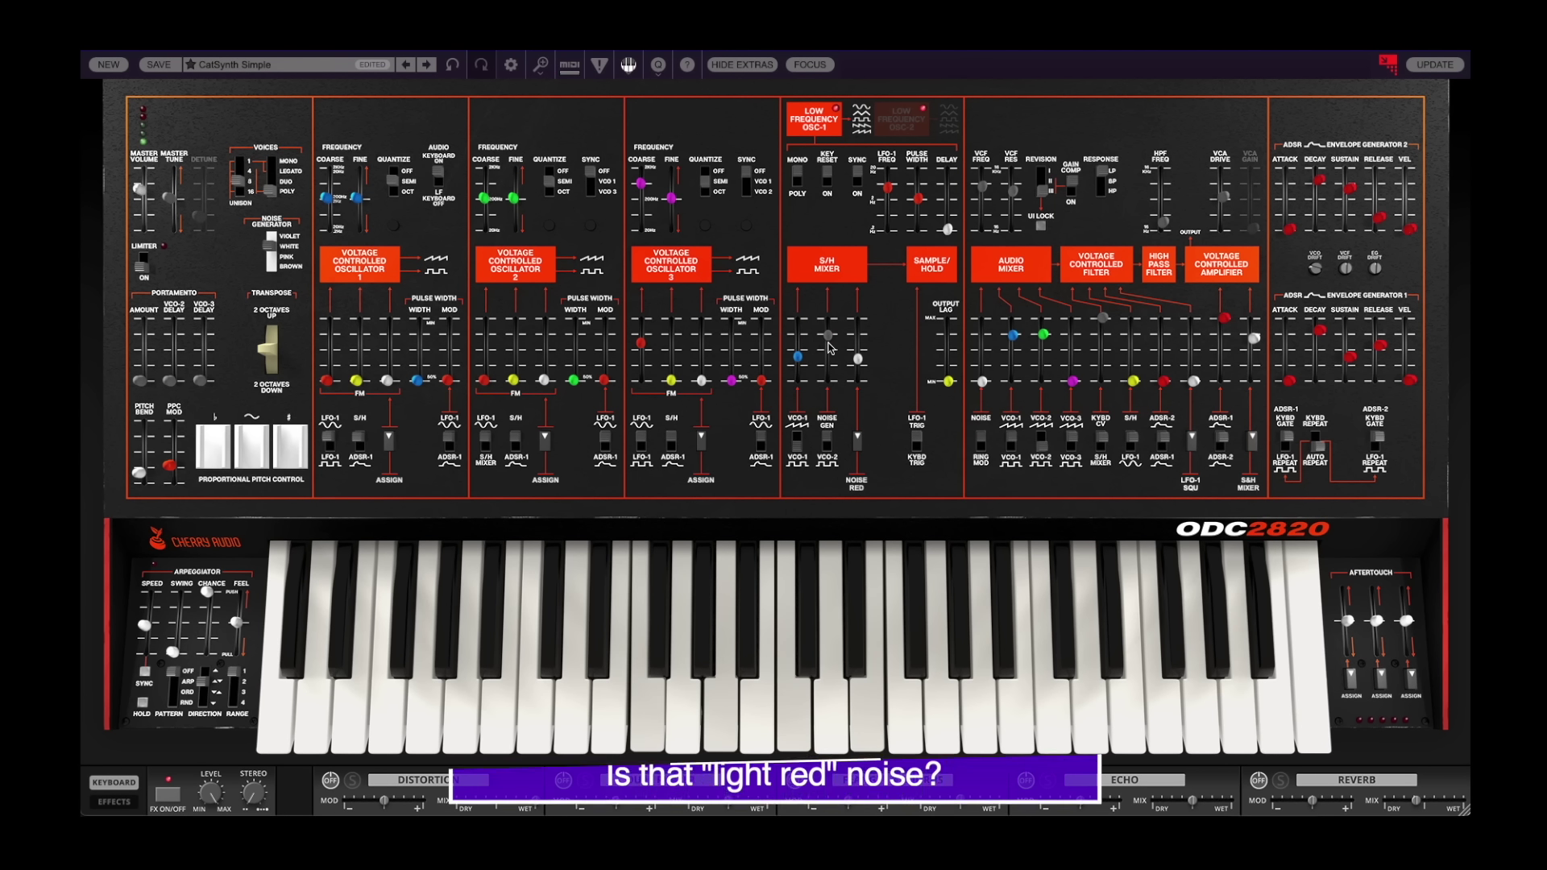
Assign VCO-3's sine wave to the S/H mixer's assignable input at 47.8% and remove VCO-1 from that mixer.
left_click(858, 439)
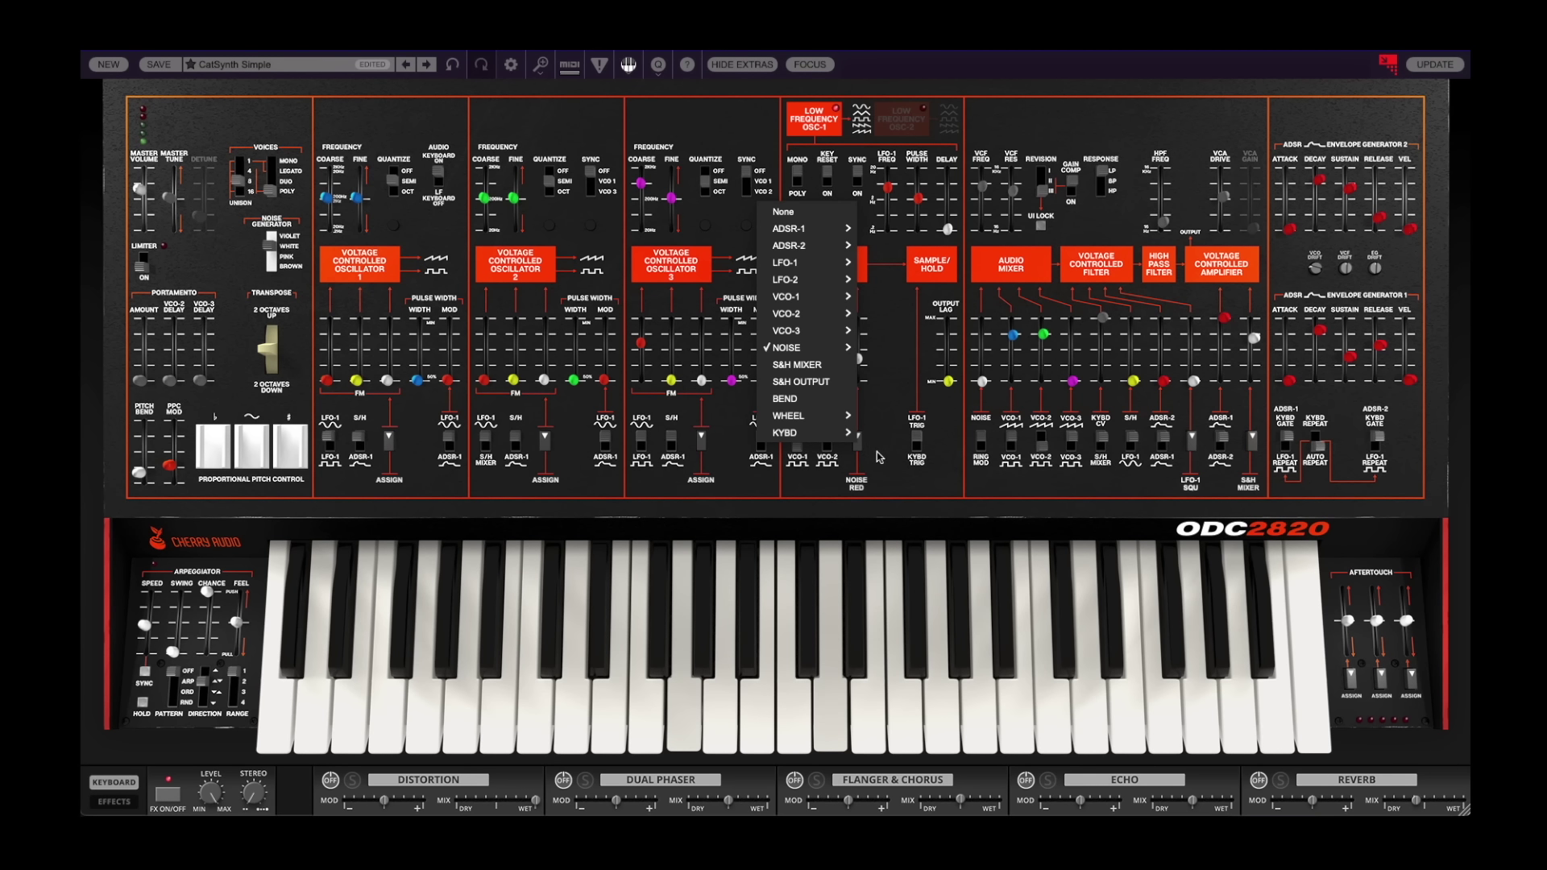
mouse_move(830, 418)
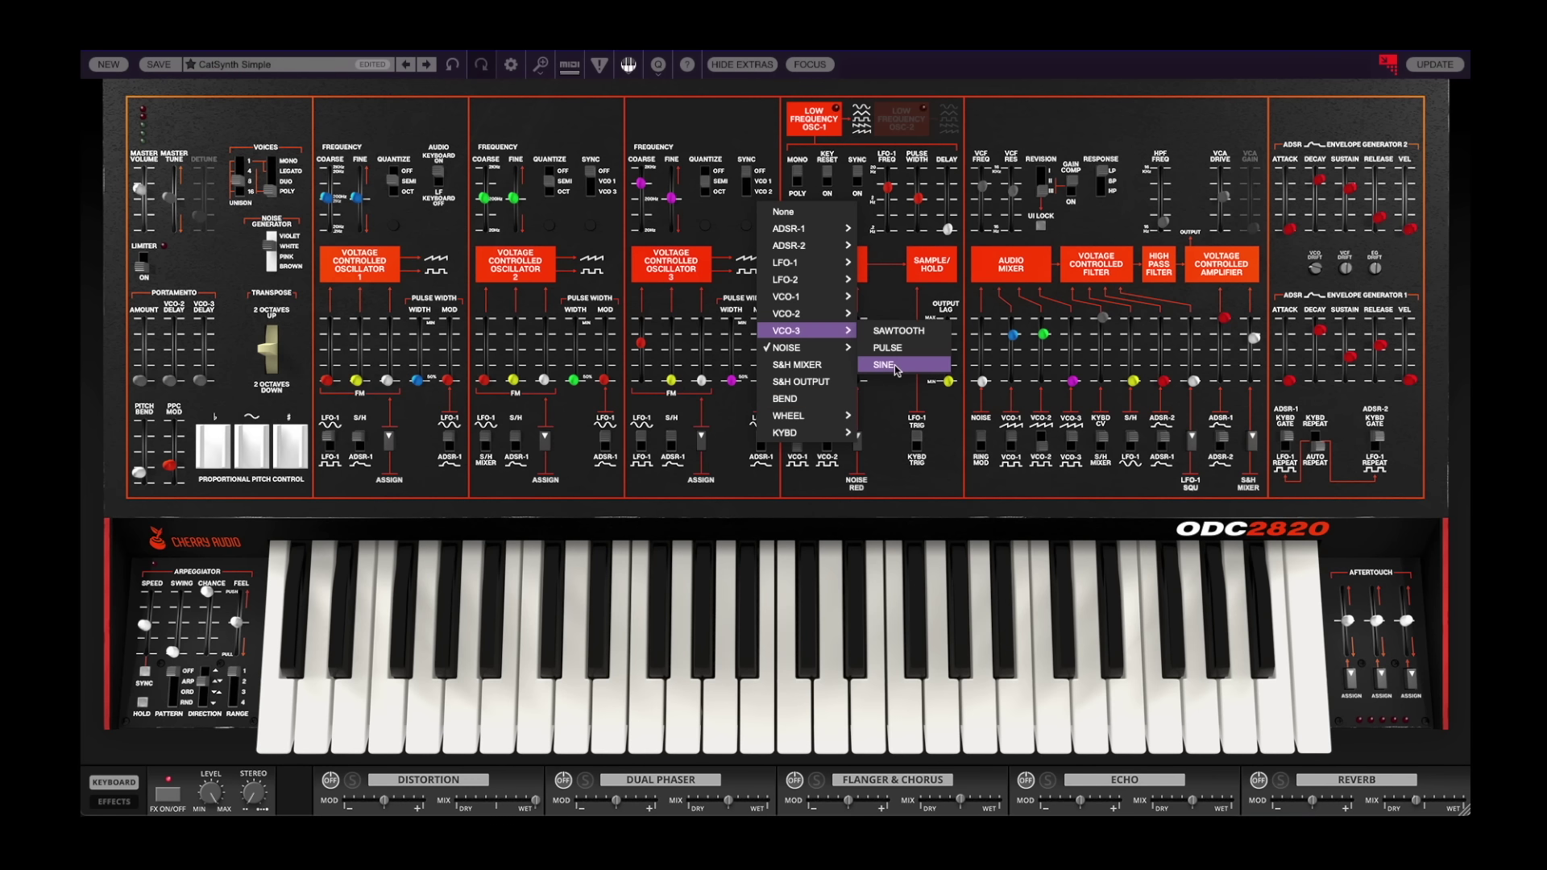
left_click(797, 364)
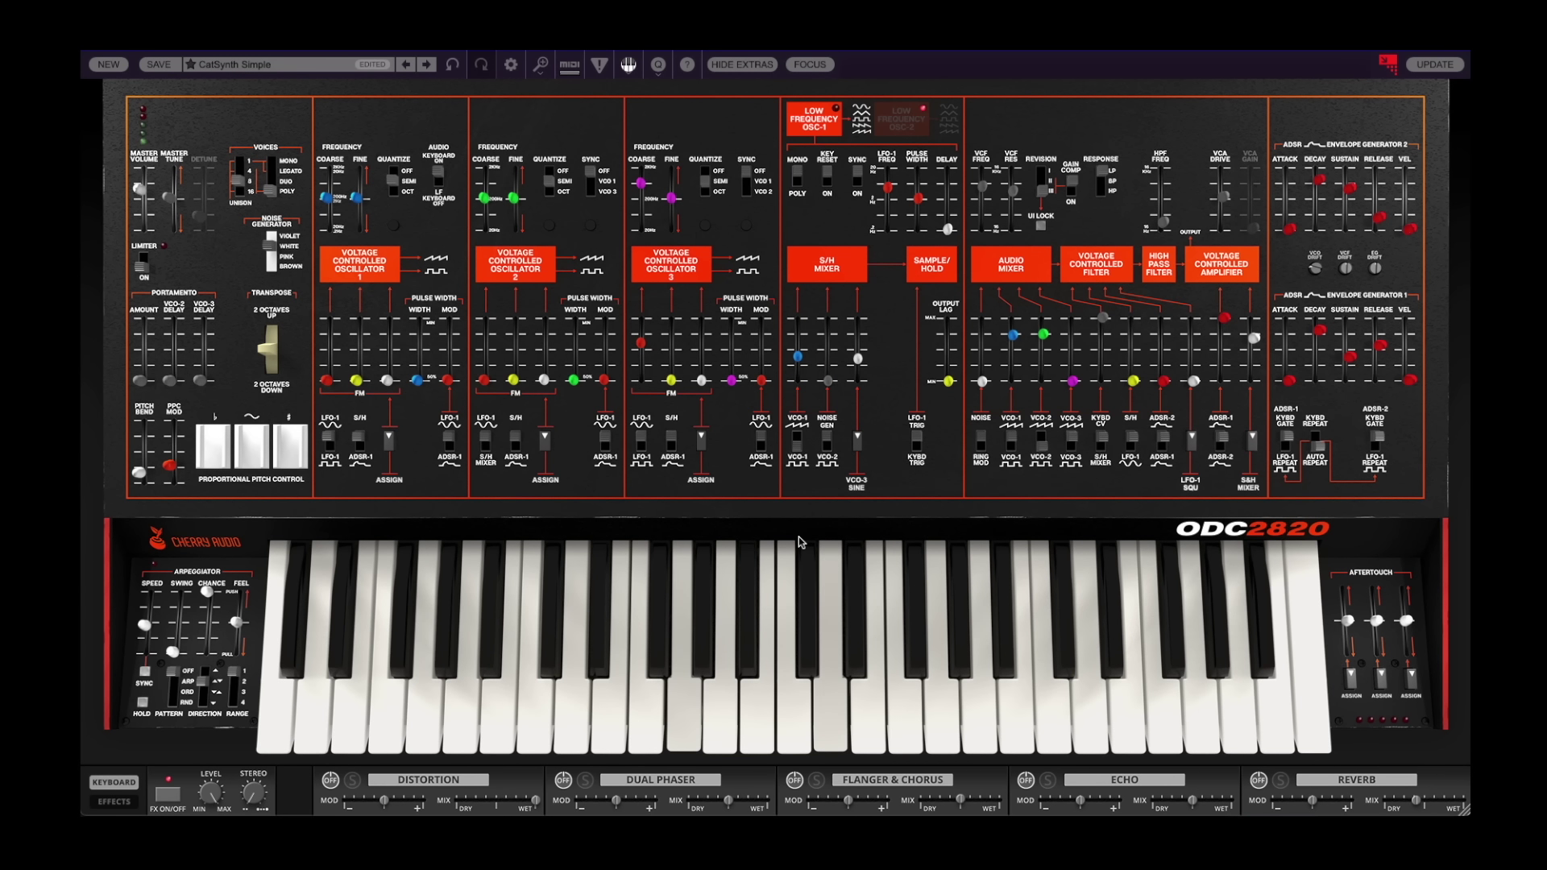
left_click_drag(860, 360, 865, 281)
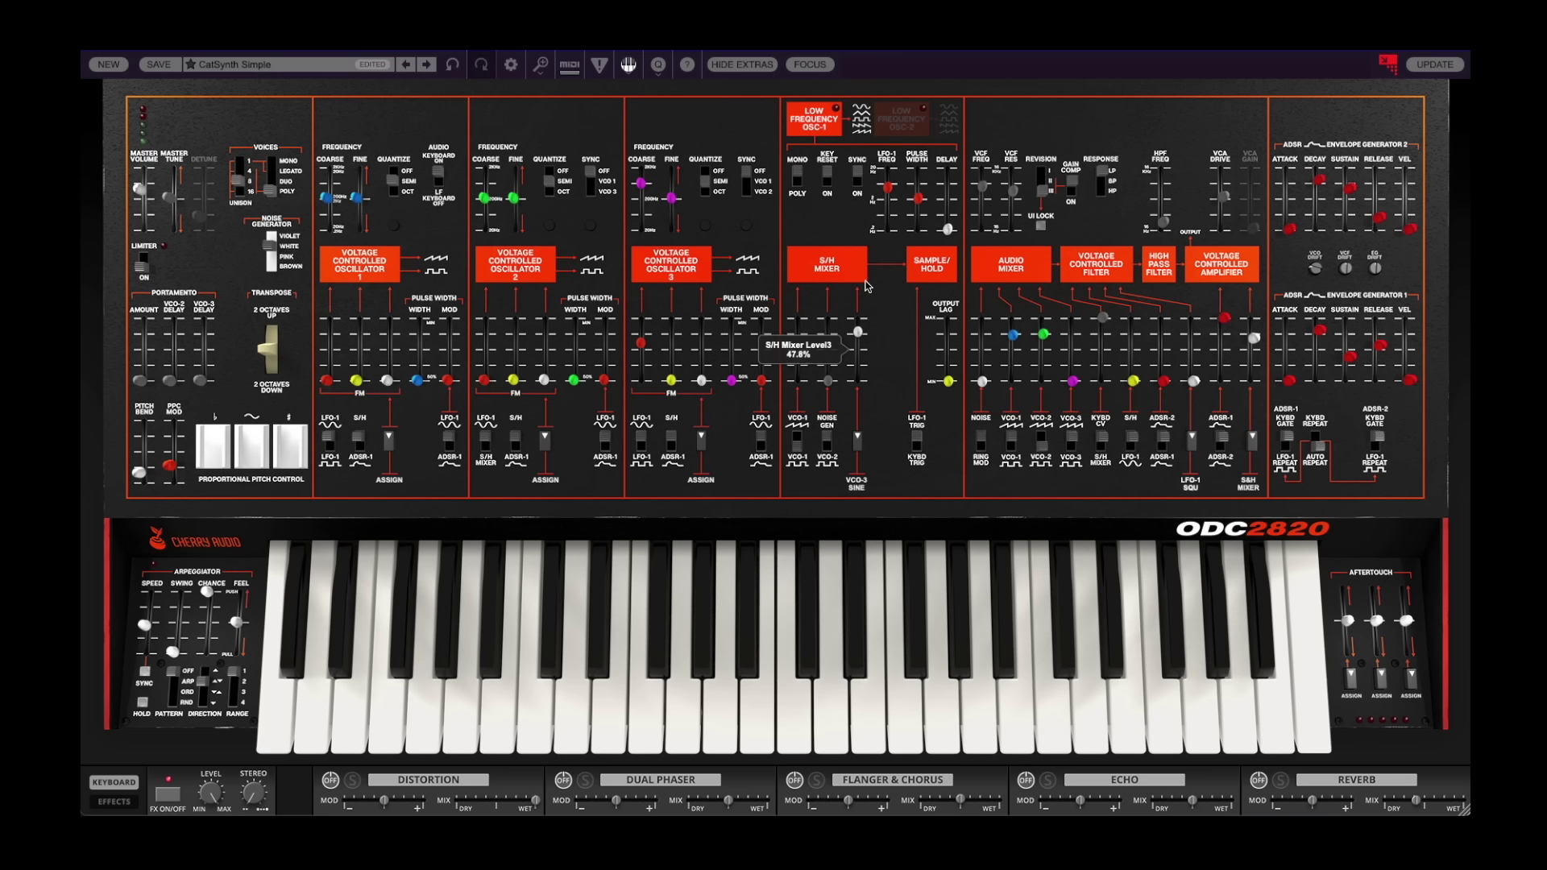
left_click_drag(798, 355, 792, 470)
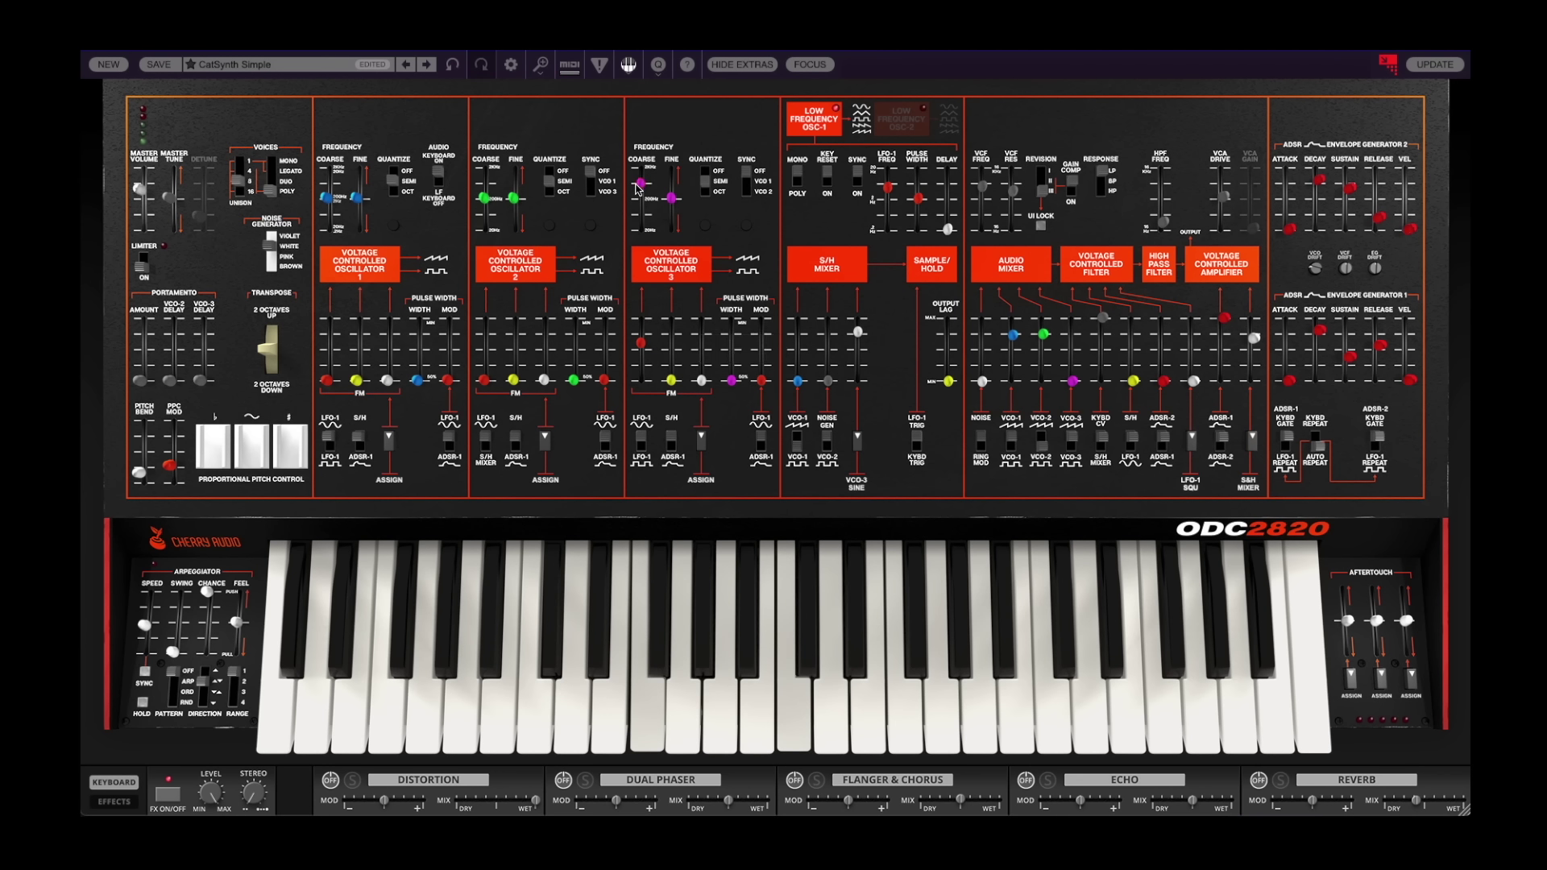
Vary VCO-3's coarse tuning and raise its level in the S/H mixer to maximum.
mouse_move(637, 186)
left_mouse_down()
mouse_move(642, 137)
mouse_move(640, 185)
left_mouse_up()
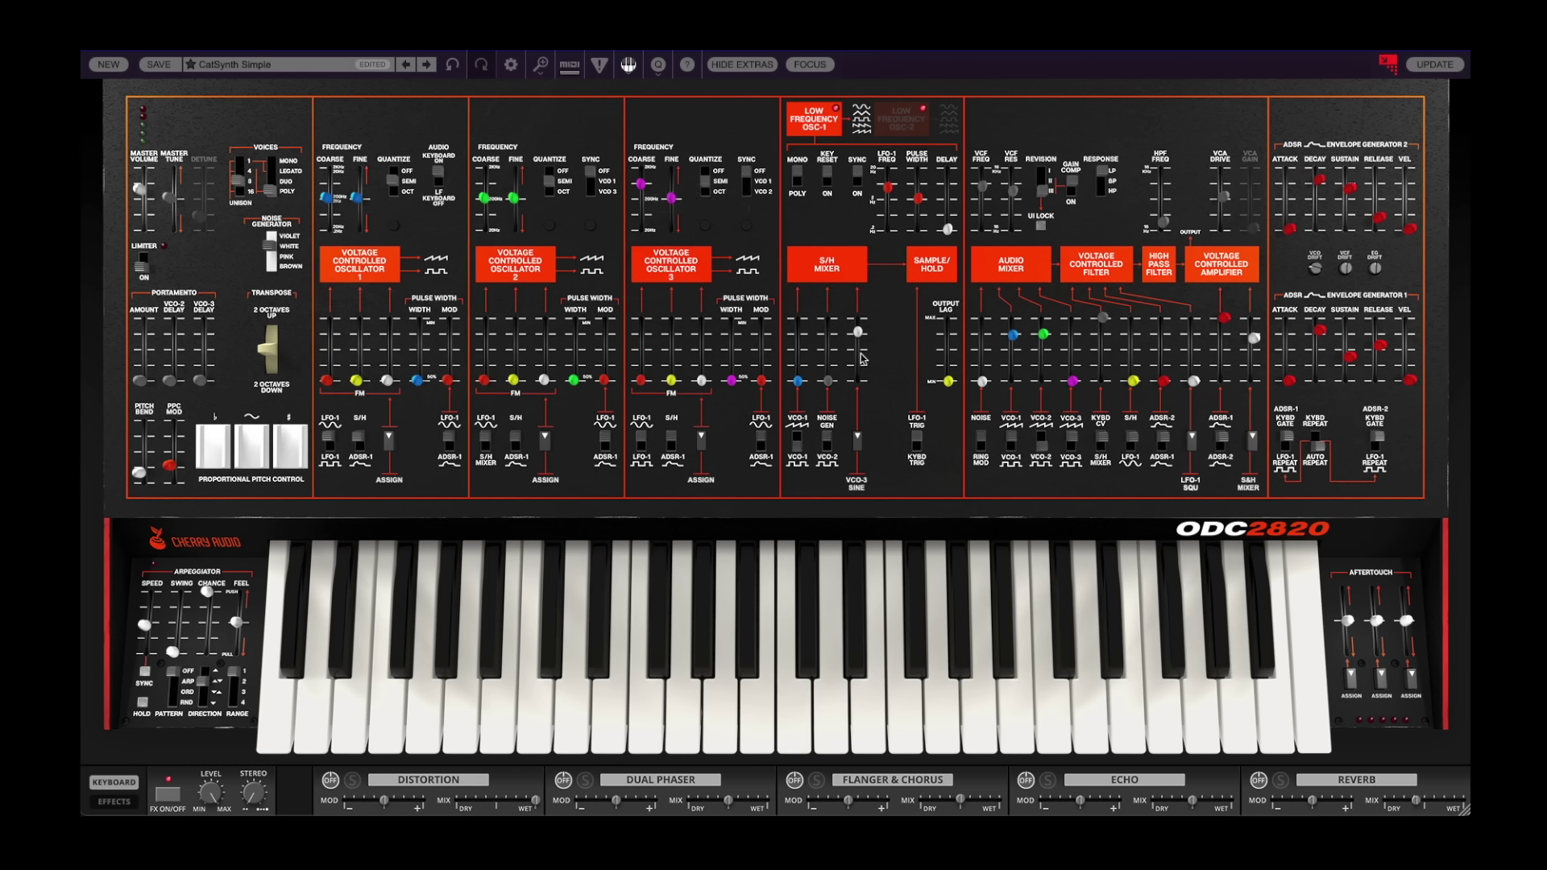
left_click_drag(857, 330, 834, 481)
left_click_drag(861, 383, 891, 186)
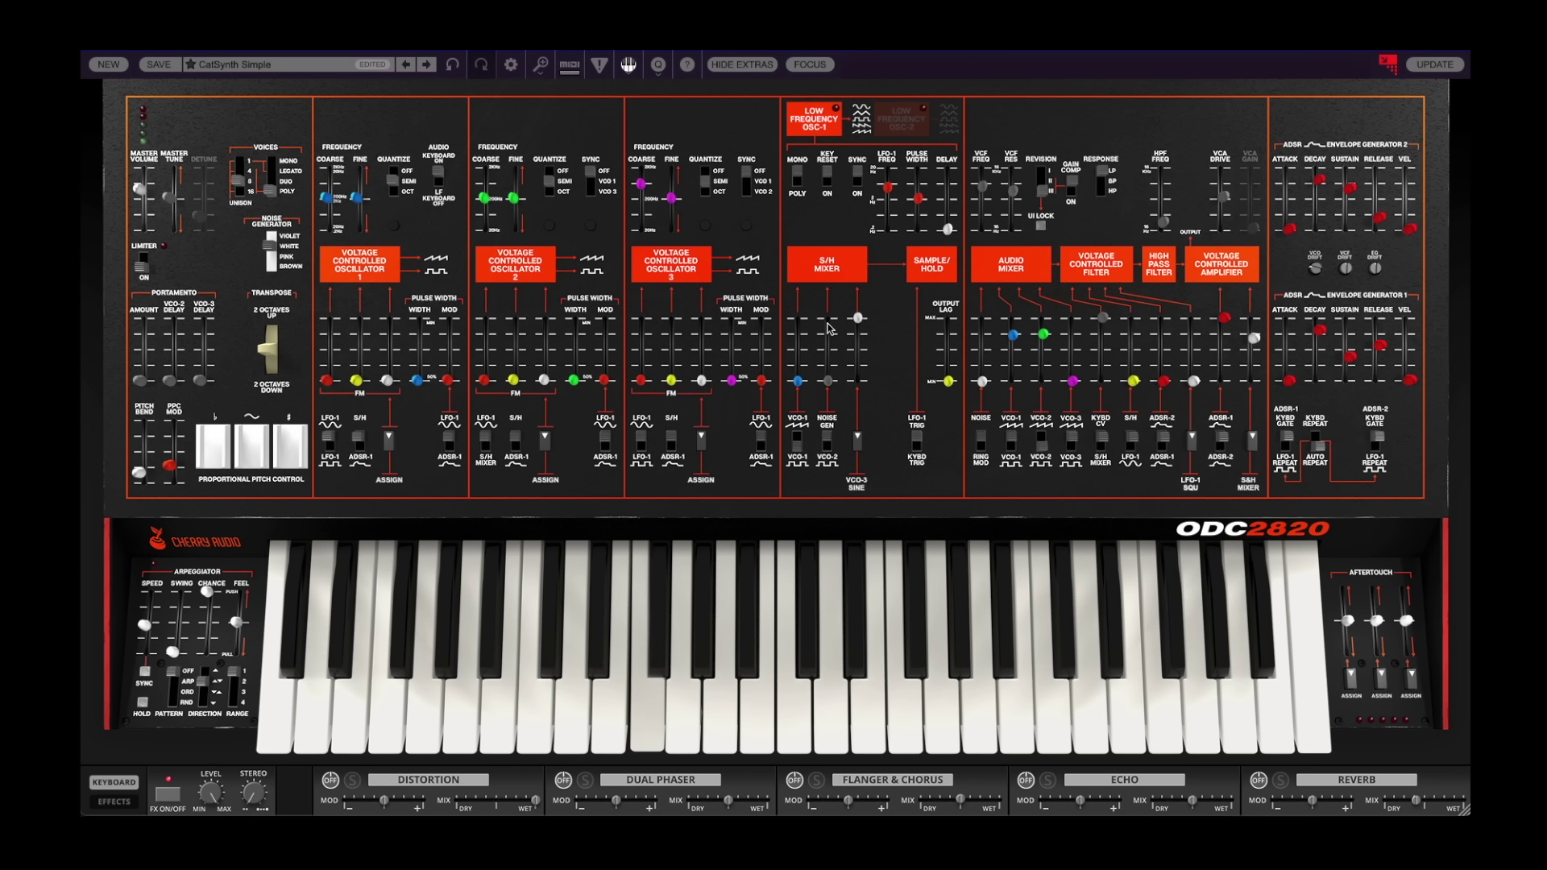
mouse_move(642, 185)
left_mouse_down()
mouse_move(644, 258)
mouse_move(650, 151)
mouse_move(646, 211)
left_mouse_up()
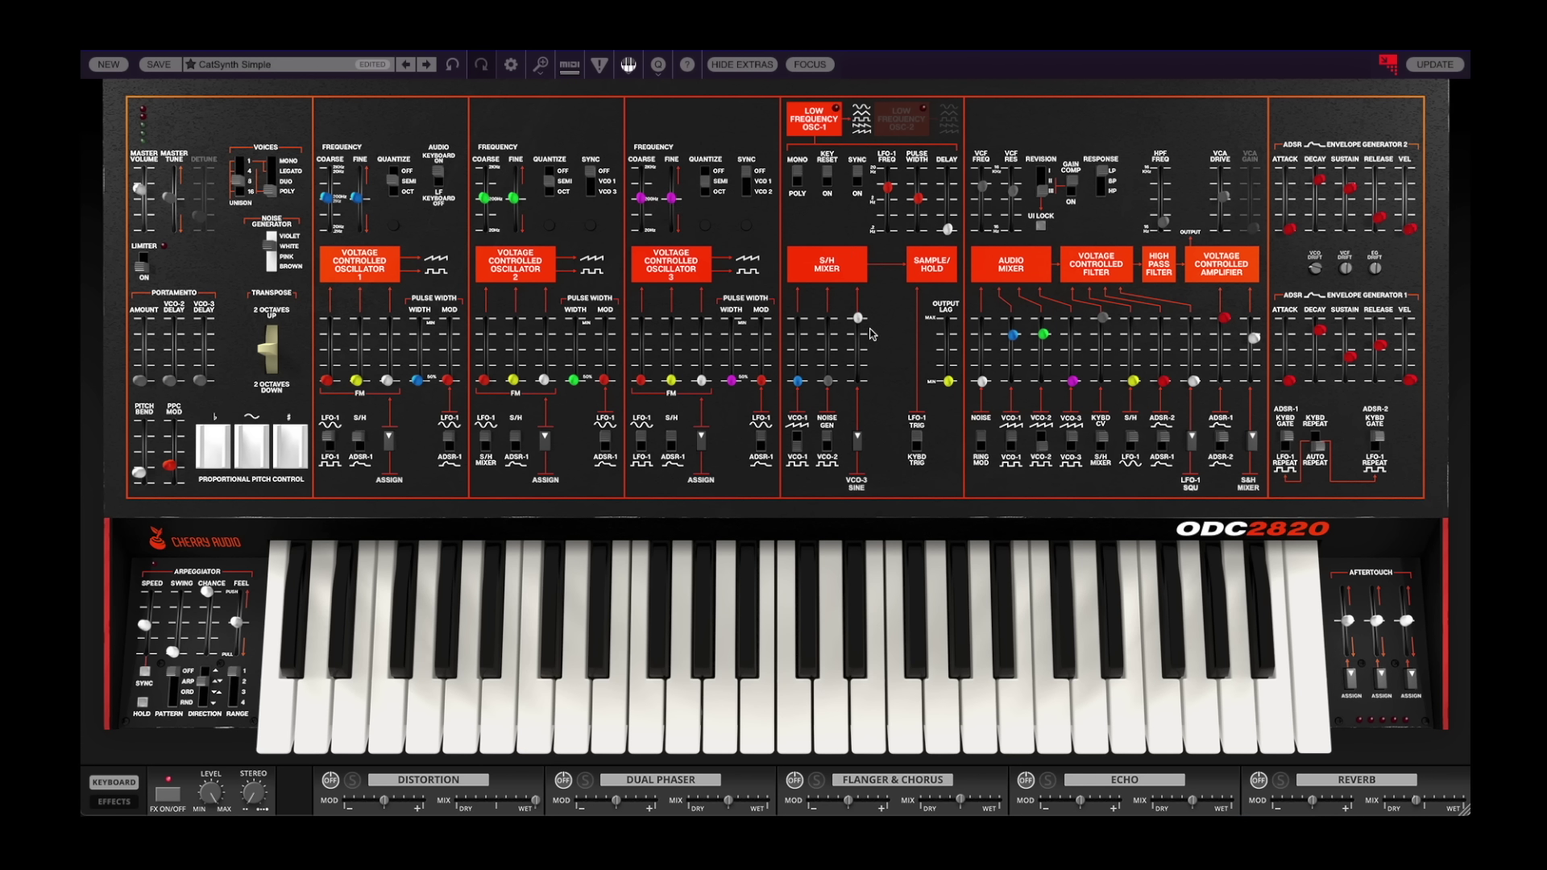
Change the S/H mixer's assignable source to VCO-3 pulse and set VCO-3's coarse tuning to -40 semitones.
left_click(858, 438)
mouse_move(836, 337)
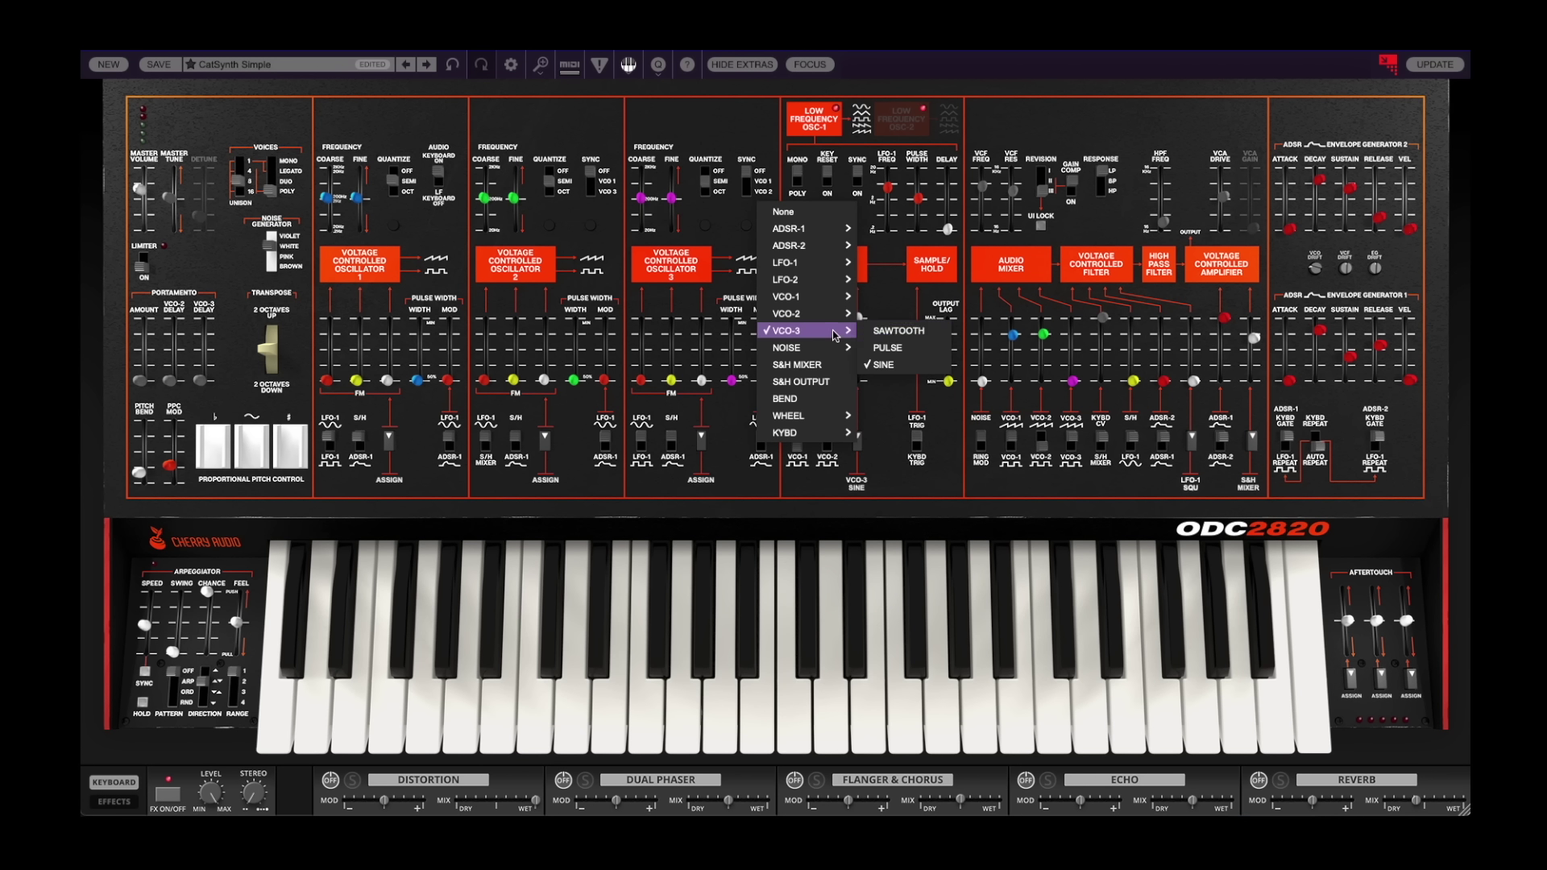
left_click(906, 347)
left_click_drag(641, 198, 650, 280)
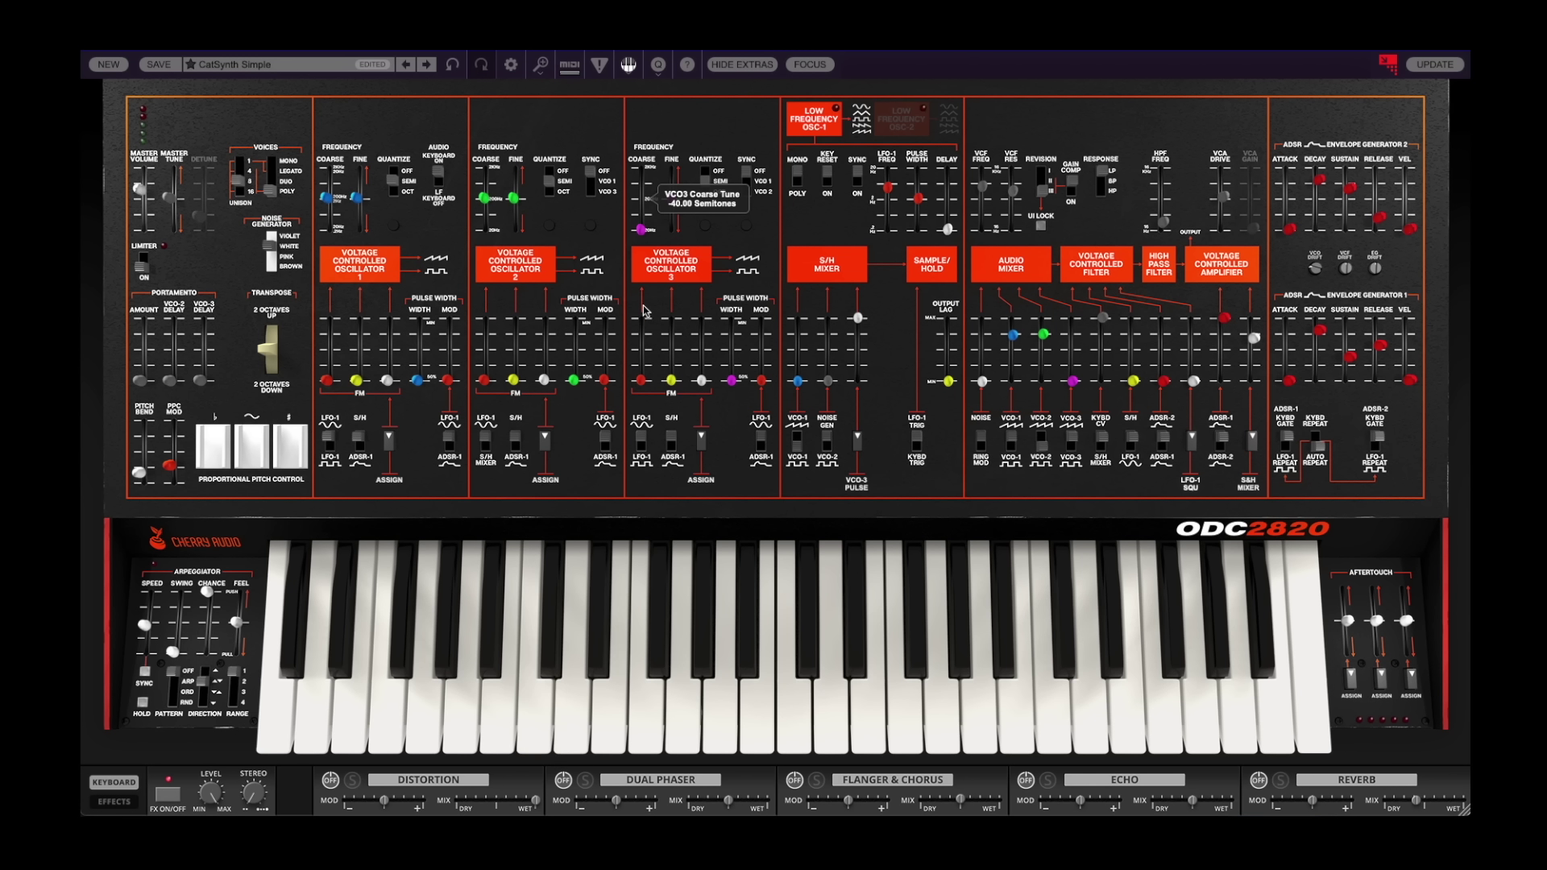
Blend the noise generator and VCO-1 into the S/H mixer and set the VCO-3 pulse level to 43.6%.
left_click_drag(828, 381, 830, 266)
left_click_drag(858, 318, 826, 229)
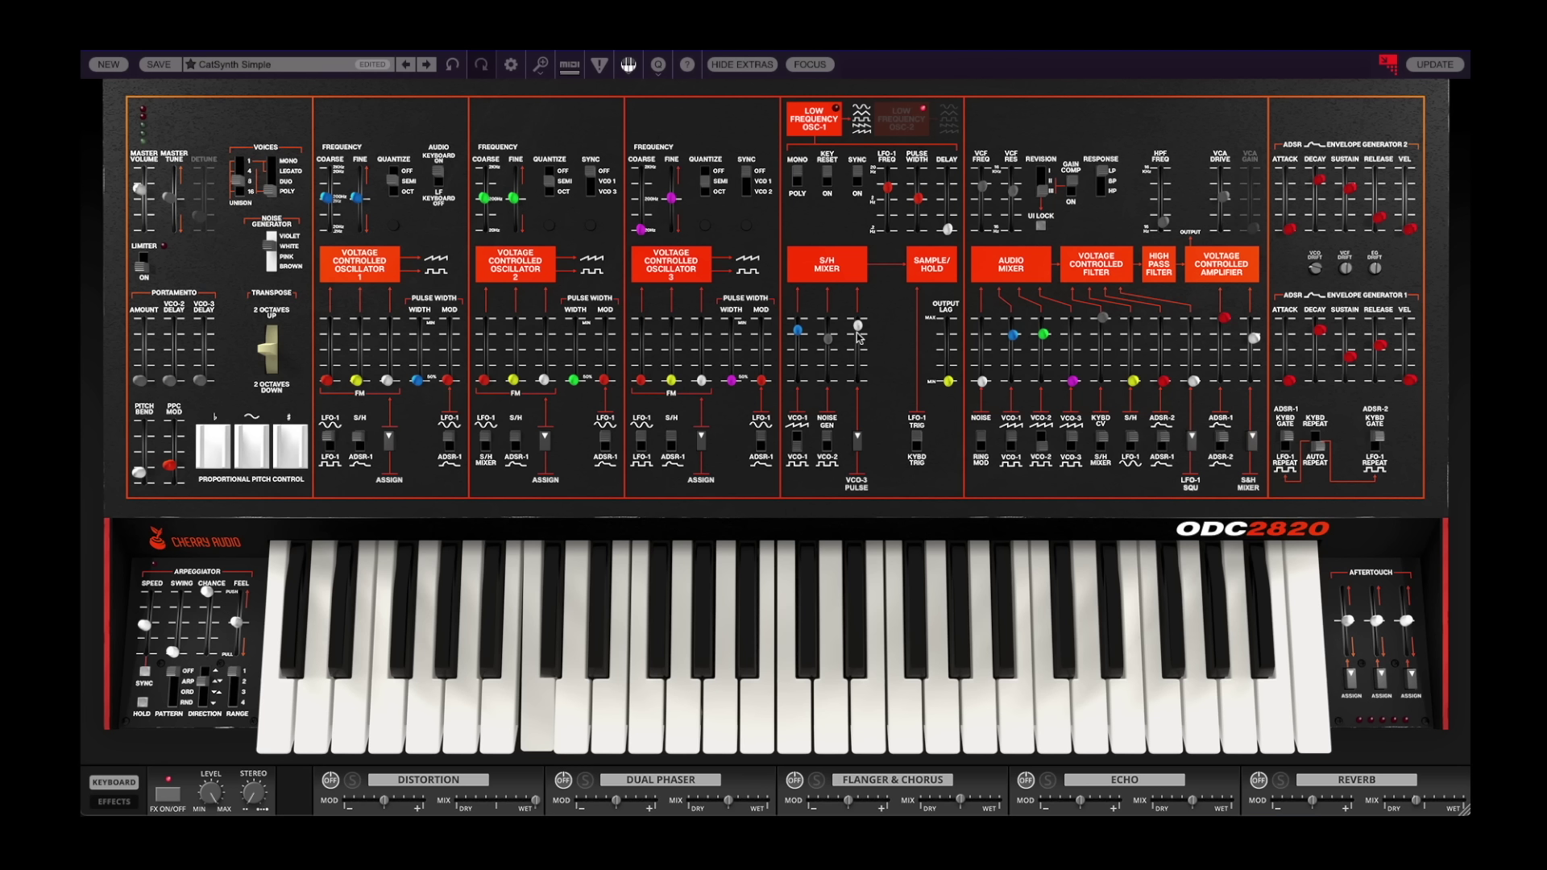
left_click_drag(858, 327, 859, 358)
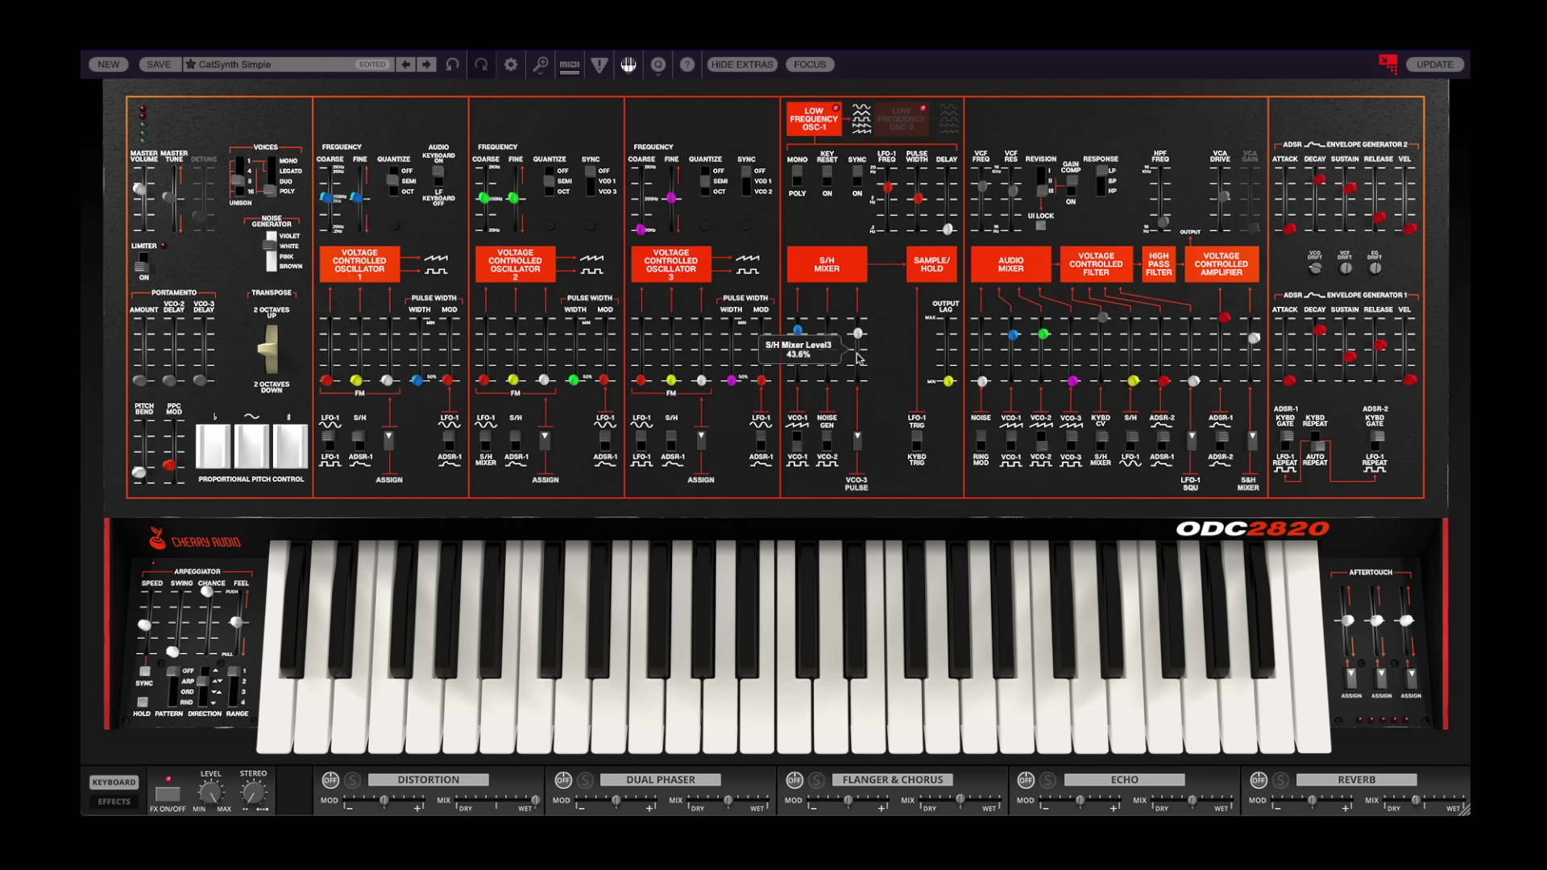
Remove the S&H mixer's modulation from the VCA, then try the limiter and master volume controls.
left_click_drag(1251, 373, 1253, 380)
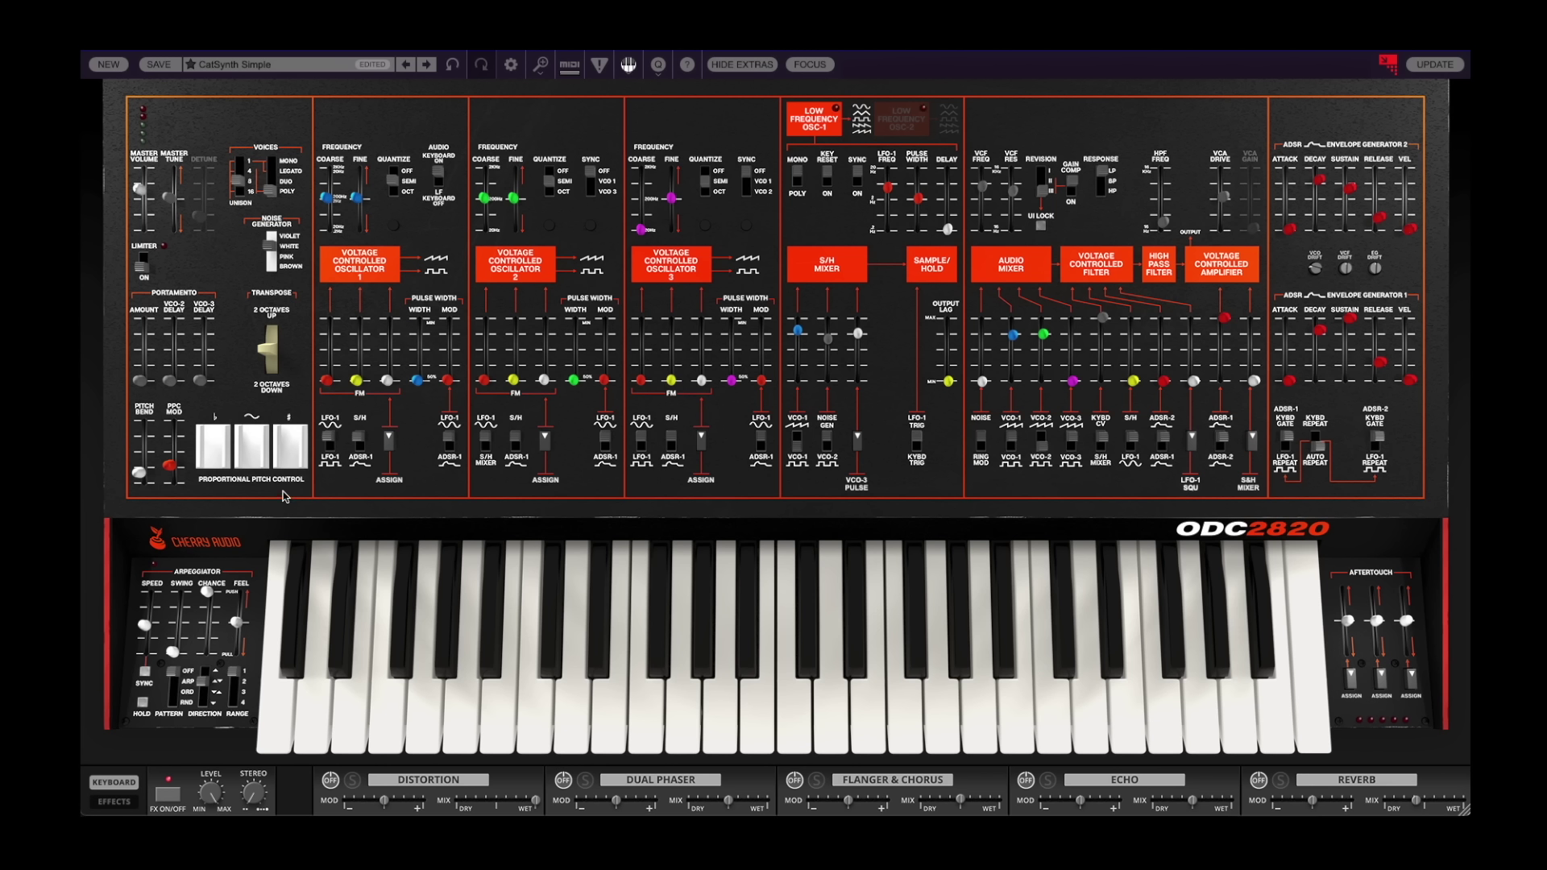
left_click(141, 272)
left_click_drag(140, 189, 144, 172)
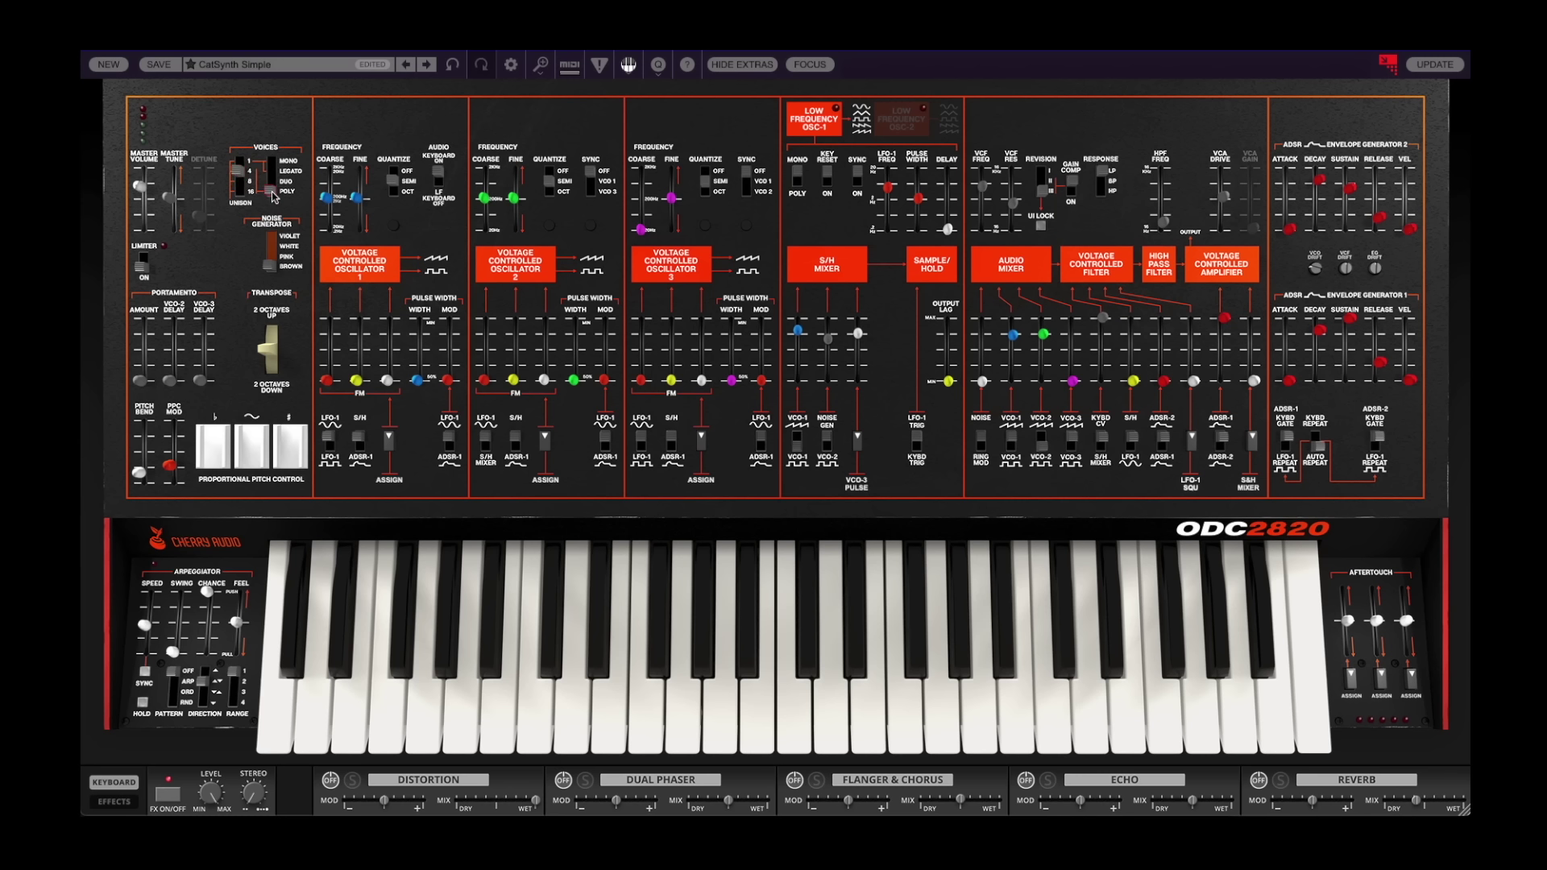
Switch the voice mode to Mono and raise the VCA gain.
left_click_drag(273, 196, 281, 155)
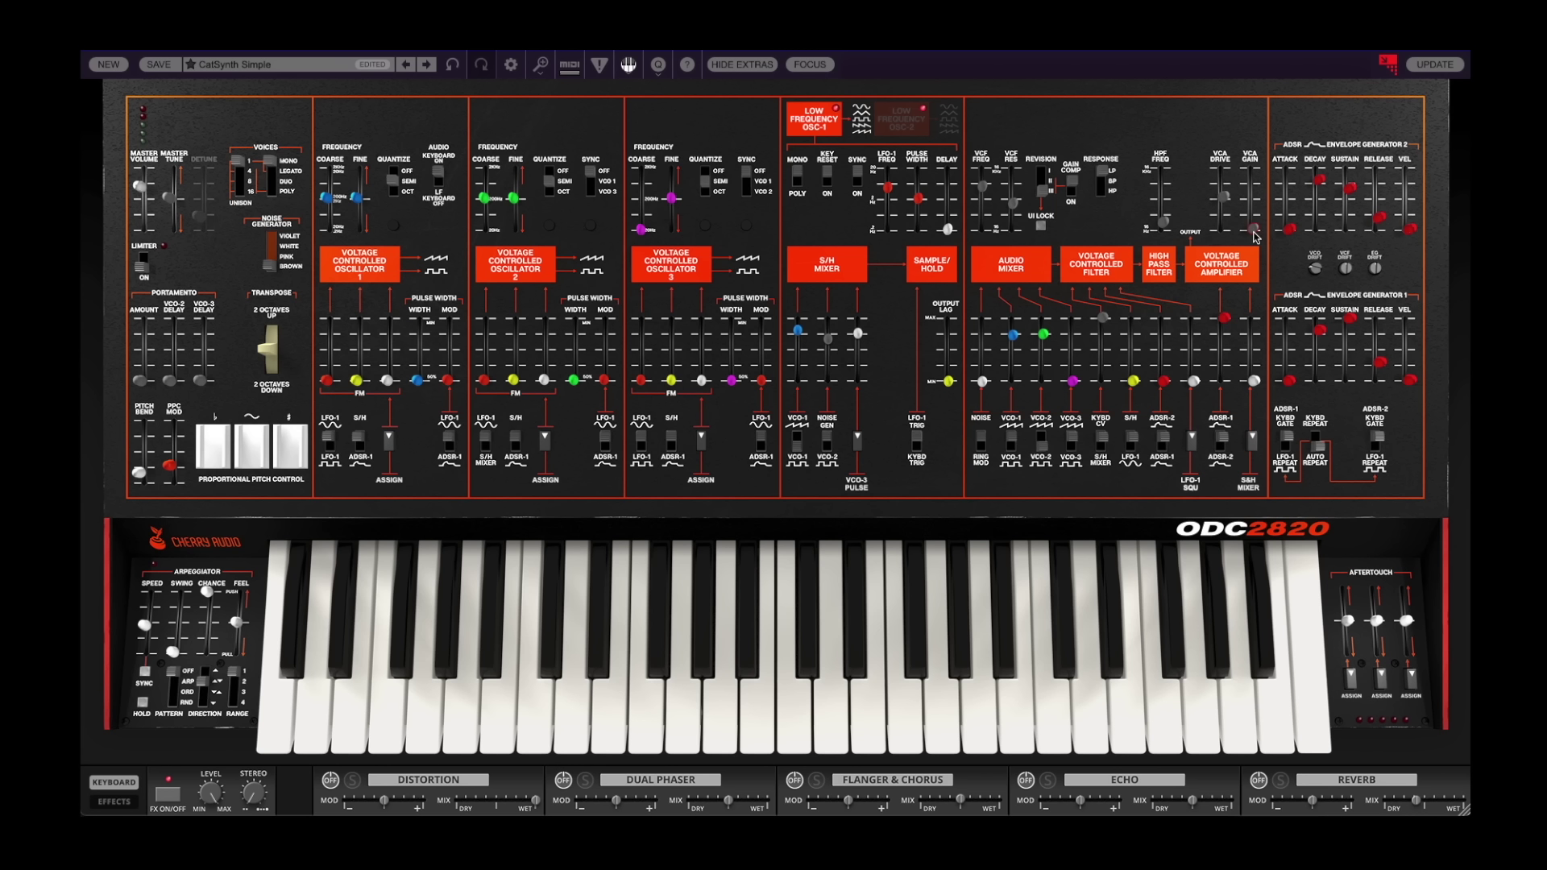
mouse_move(1255, 236)
left_click_drag(1253, 233, 1252, 119)
Raise pink noise in the audio mixer and lower VCO-1 and VCO-2 to zero.
left_click_drag(982, 382, 999, 248)
left_click_drag(1013, 335, 1011, 399)
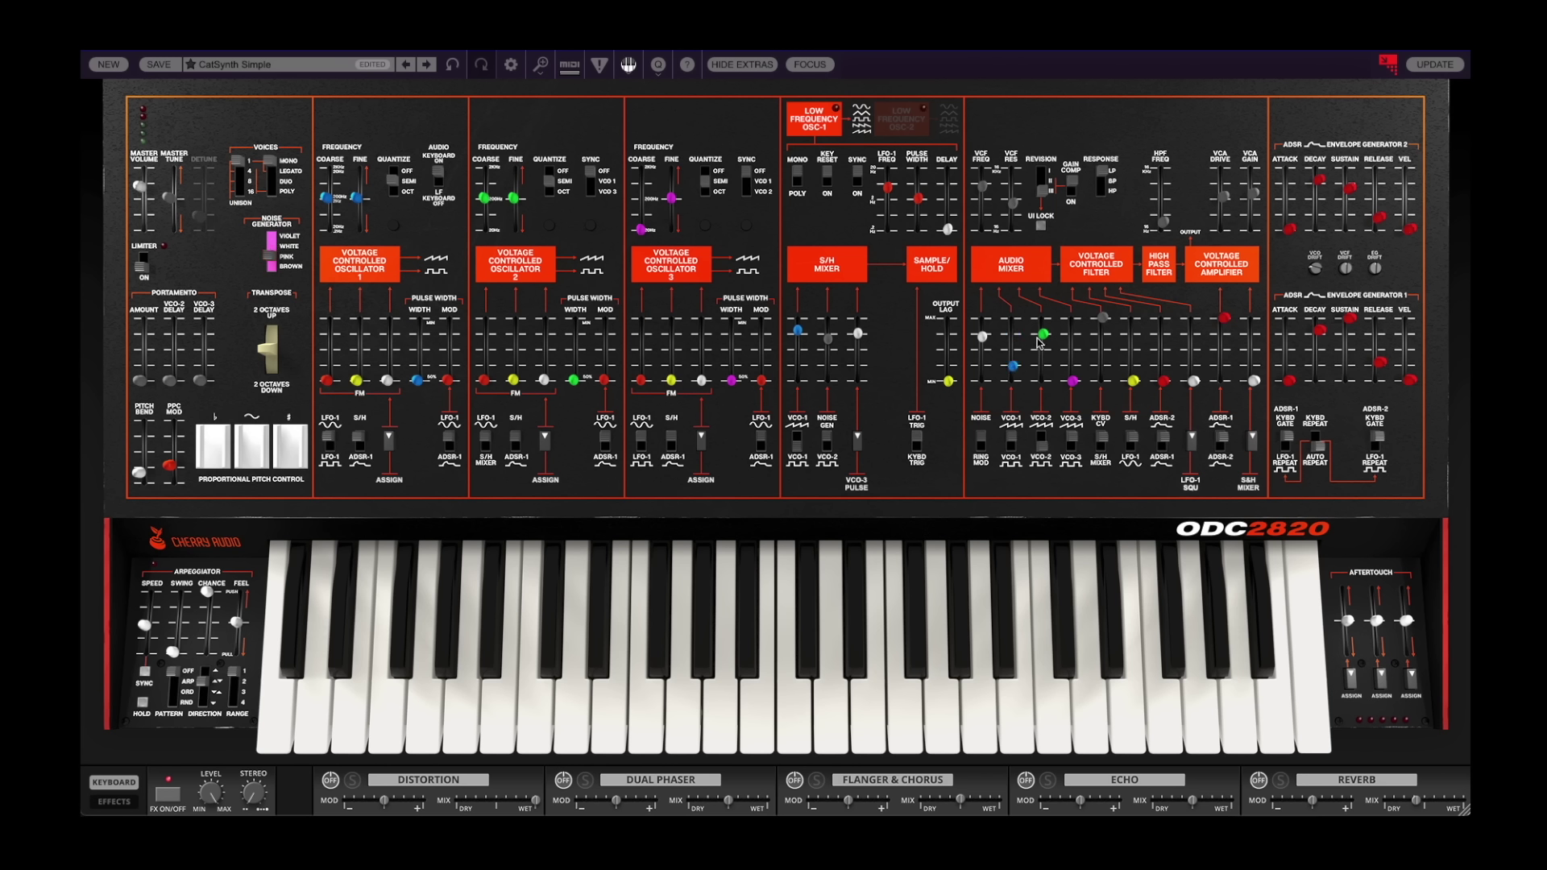
left_click_drag(1043, 333, 1014, 414)
Raise the VCF's S/H / LFO-1 modulation, slow down LFO-1, and increase the filter resonance.
left_click_drag(1134, 380, 1136, 339)
mouse_move(888, 199)
left_click_drag(886, 195, 886, 255)
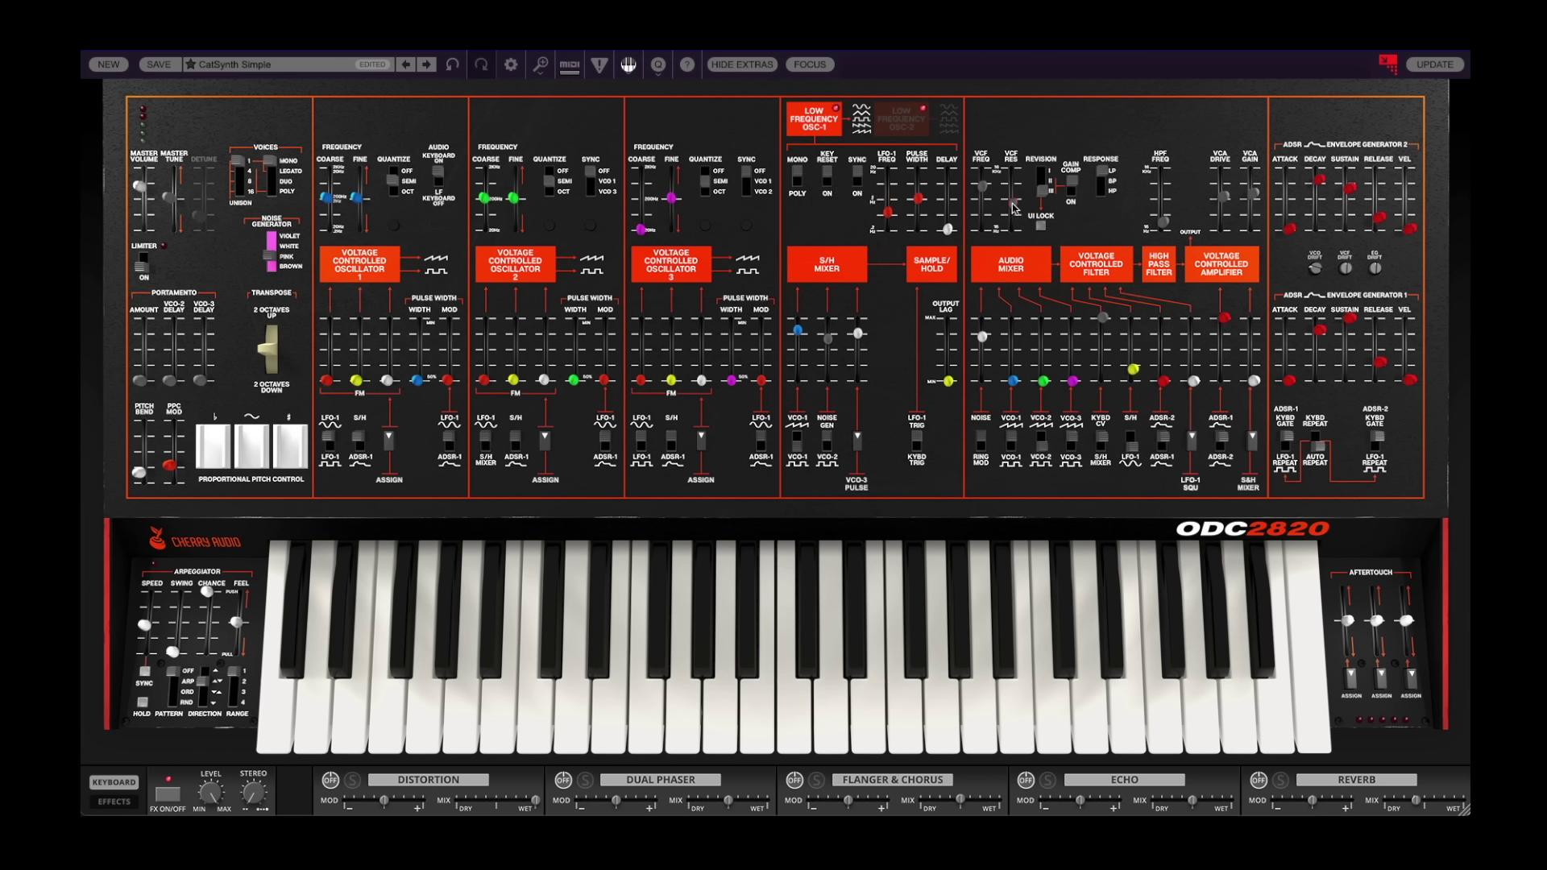
left_click_drag(1013, 205, 1016, 163)
Bring VCO-1 and VCO-2 back into the audio mixer and tune VCO-2 to +7 semitones.
left_click(1013, 382)
left_click_drag(1012, 371, 1035, 257)
left_click_drag(1044, 381, 998, 296)
mouse_move(483, 186)
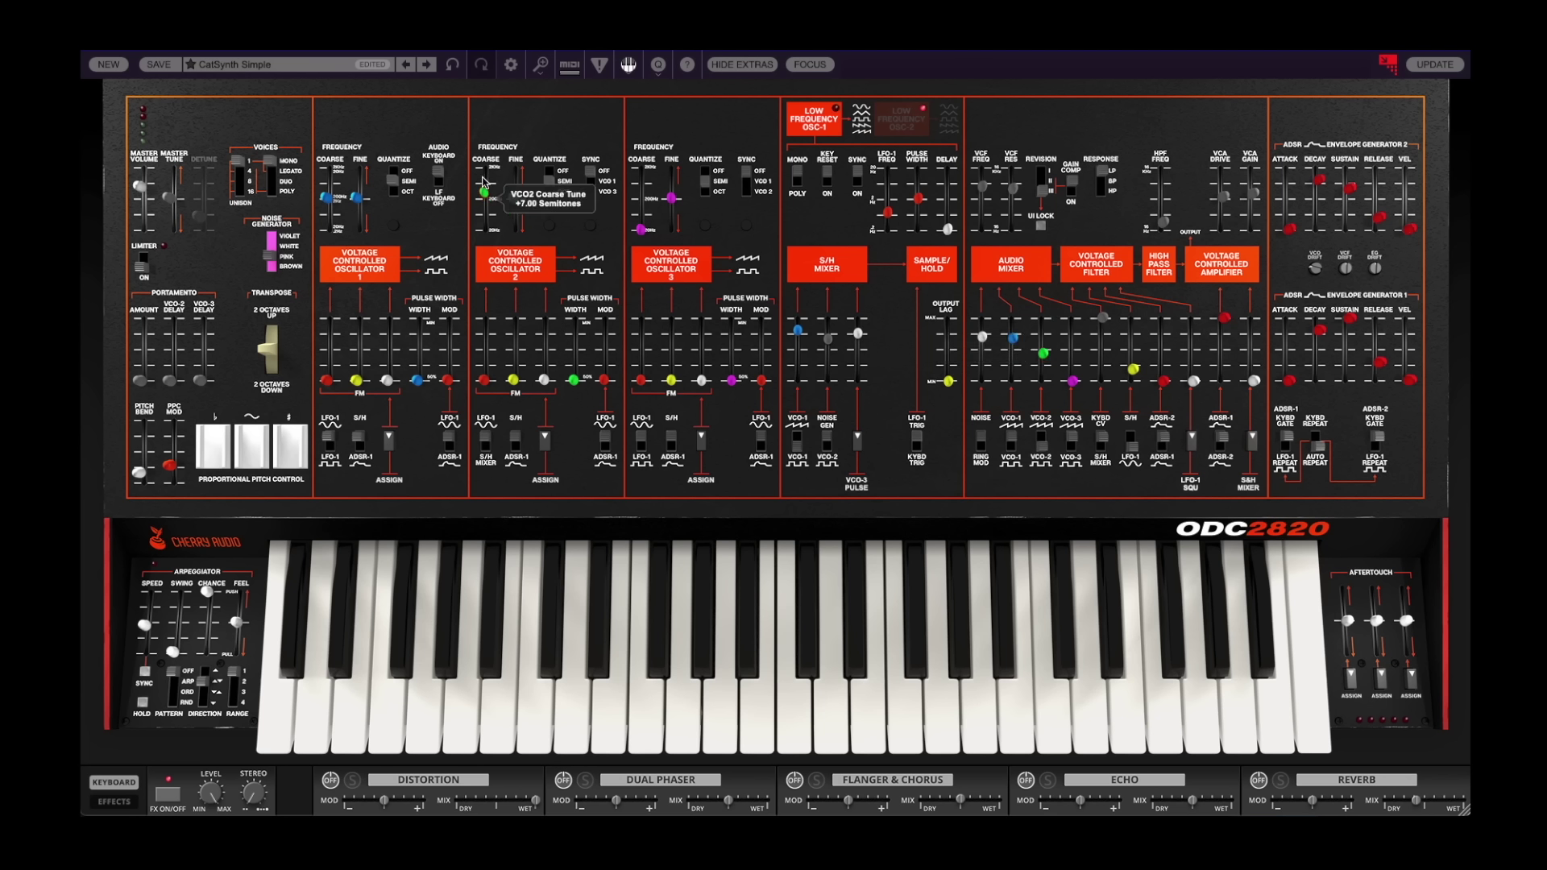
left_click_drag(1043, 353, 1049, 332)
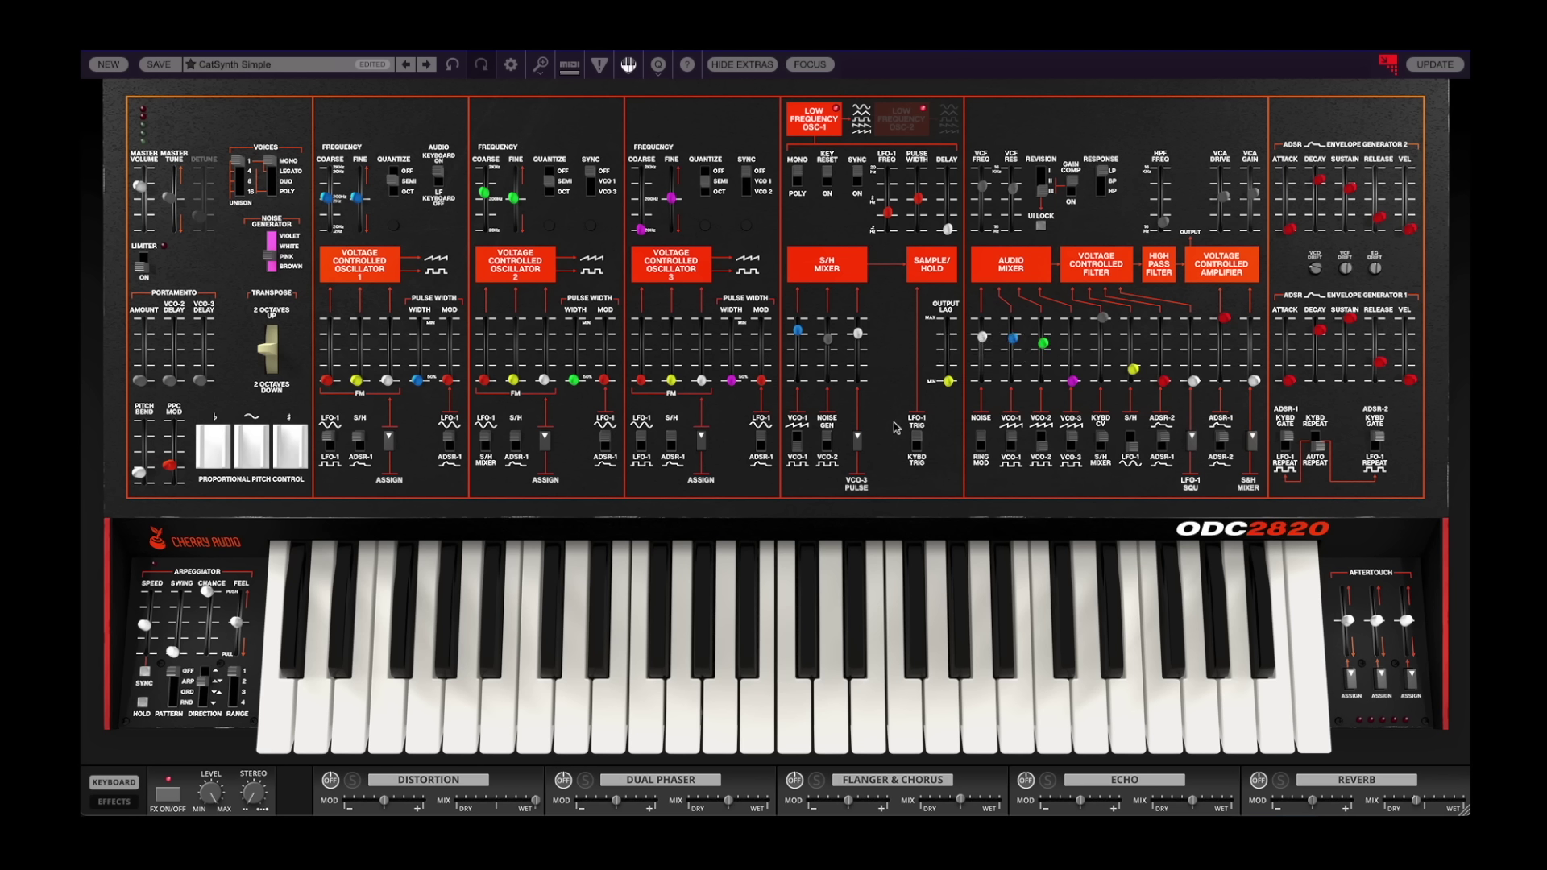
Briefly blend VCO-3 into the audio mixer, remove it again, and lower the VCA gain to zero.
left_click_drag(1074, 380, 1089, 240)
mouse_move(1253, 211)
left_click_drag(1253, 211, 1253, 242)
left_click_drag(1071, 363, 1072, 388)
Remove the noise from the audio mixer and switch the voice mode to Duo.
left_click_drag(982, 337, 980, 494)
left_click(271, 185)
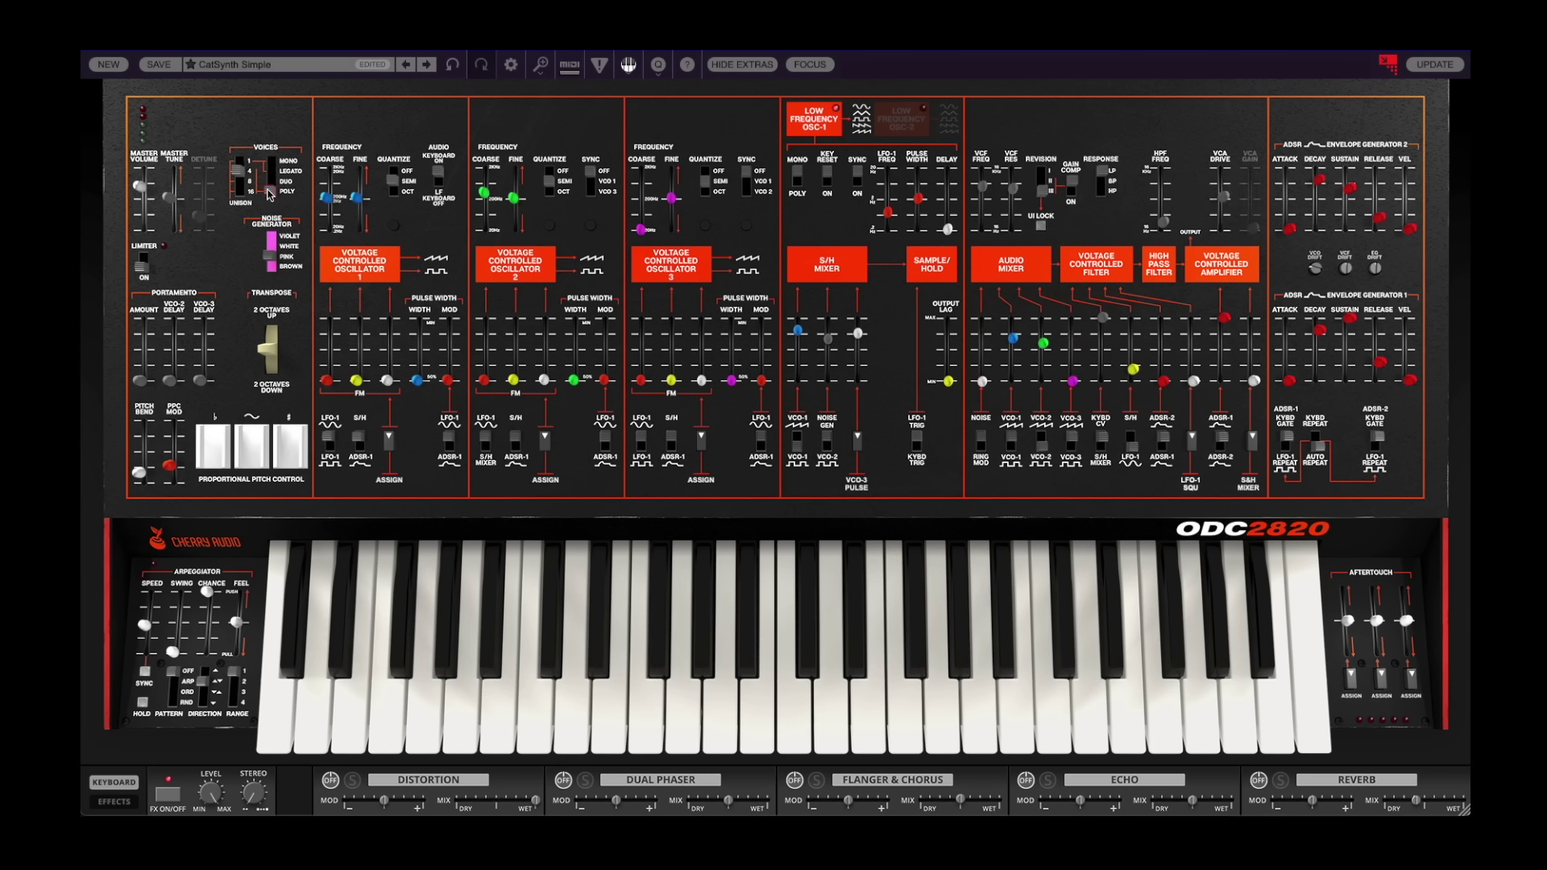
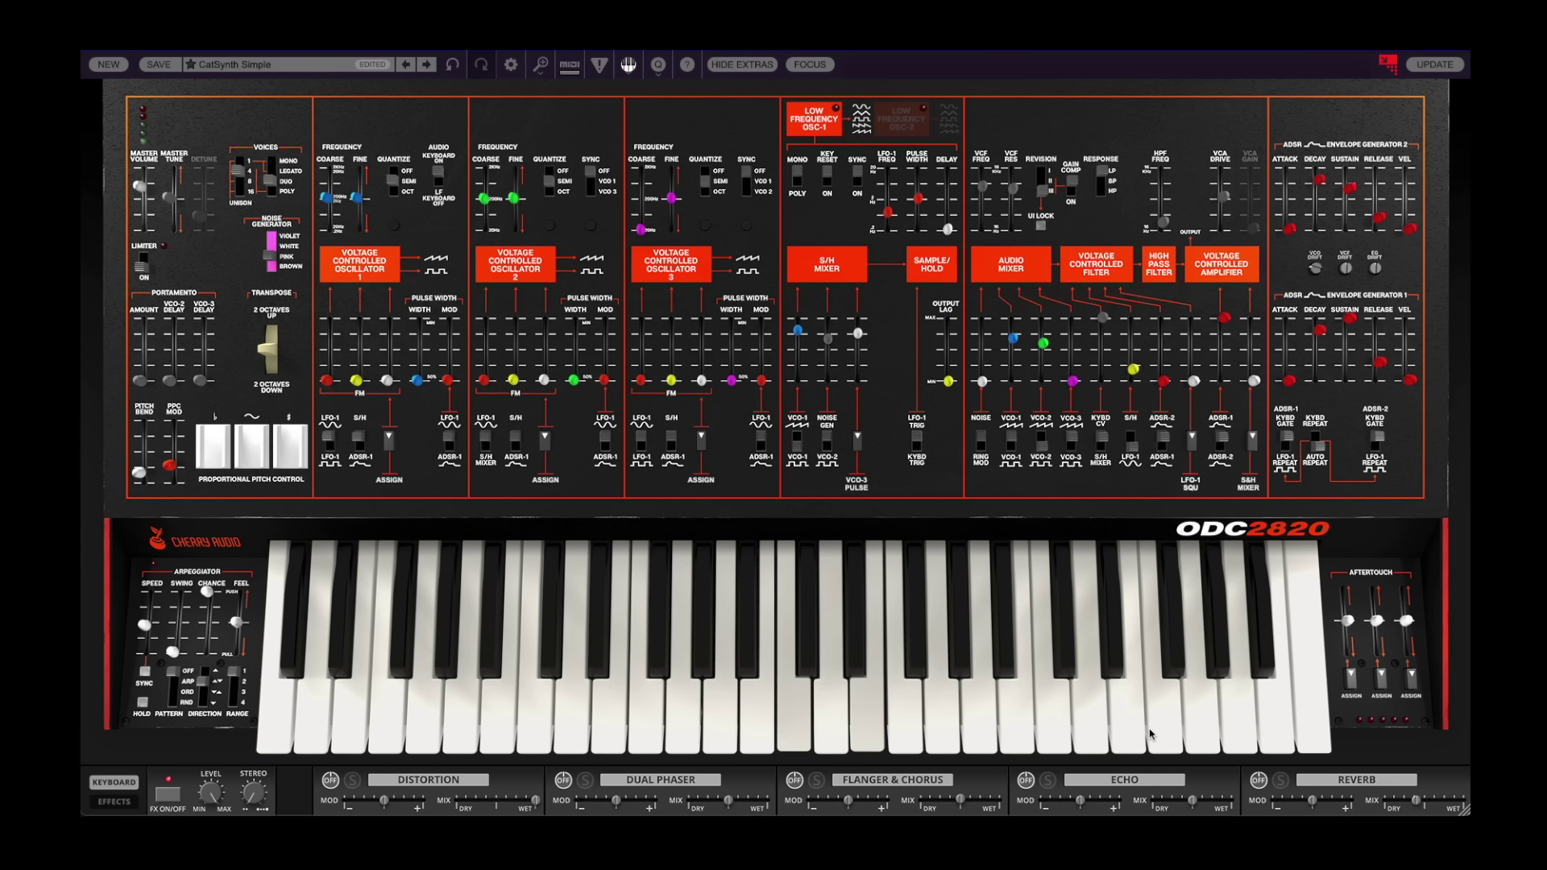
Adjust VCO-2's audio mixer level and briefly raise its S/H FM amount to about 54% before returning it to zero.
mouse_move(1046, 344)
left_mouse_down()
mouse_move(1044, 413)
mouse_move(1047, 326)
left_mouse_up()
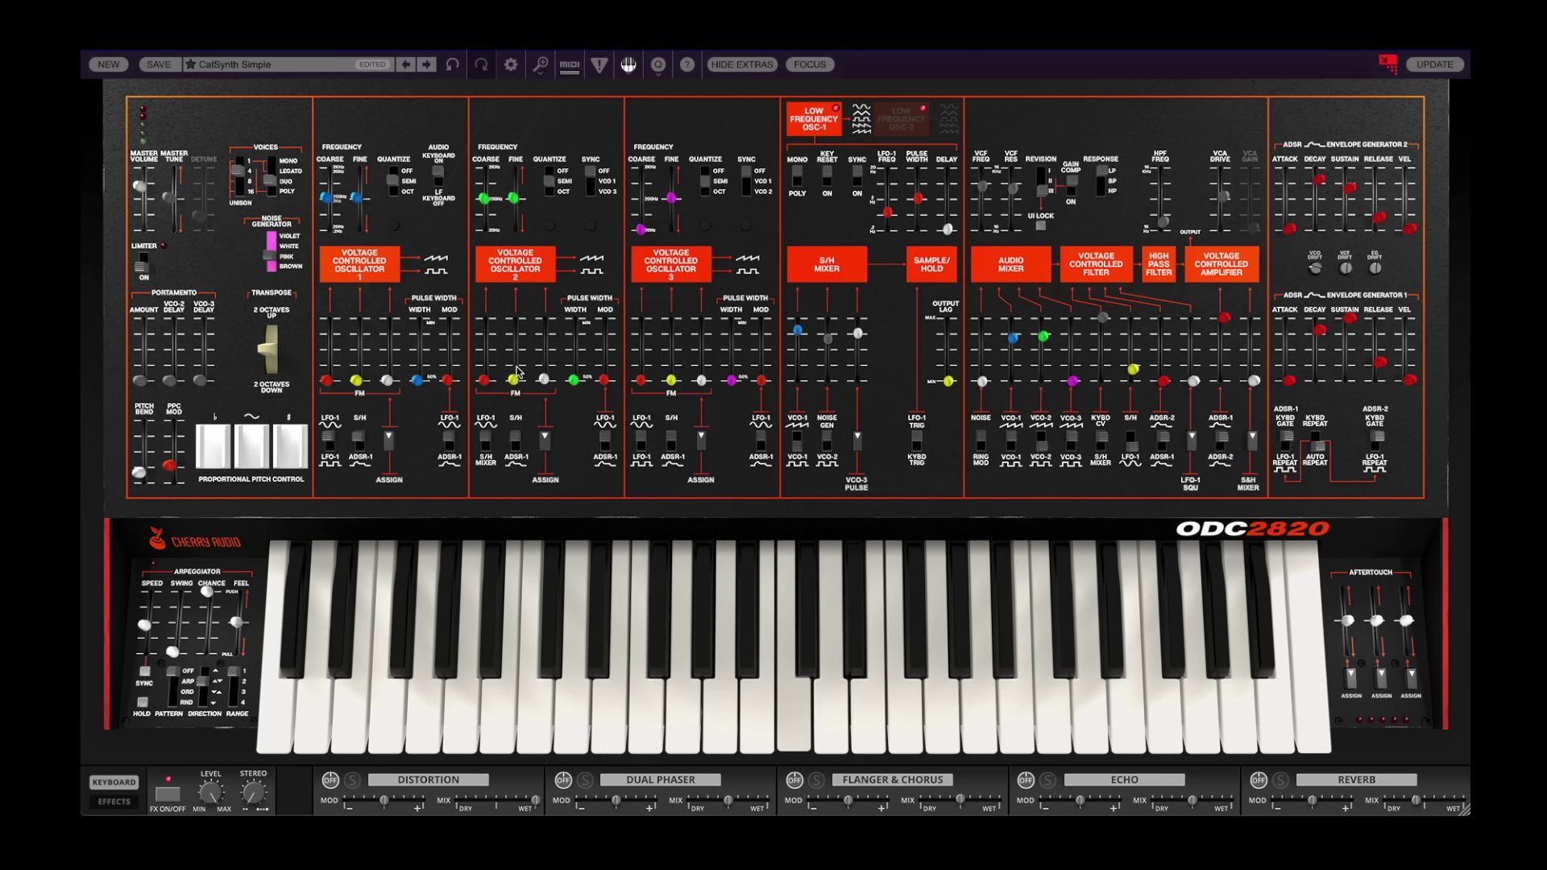
left_click_drag(519, 379, 521, 223)
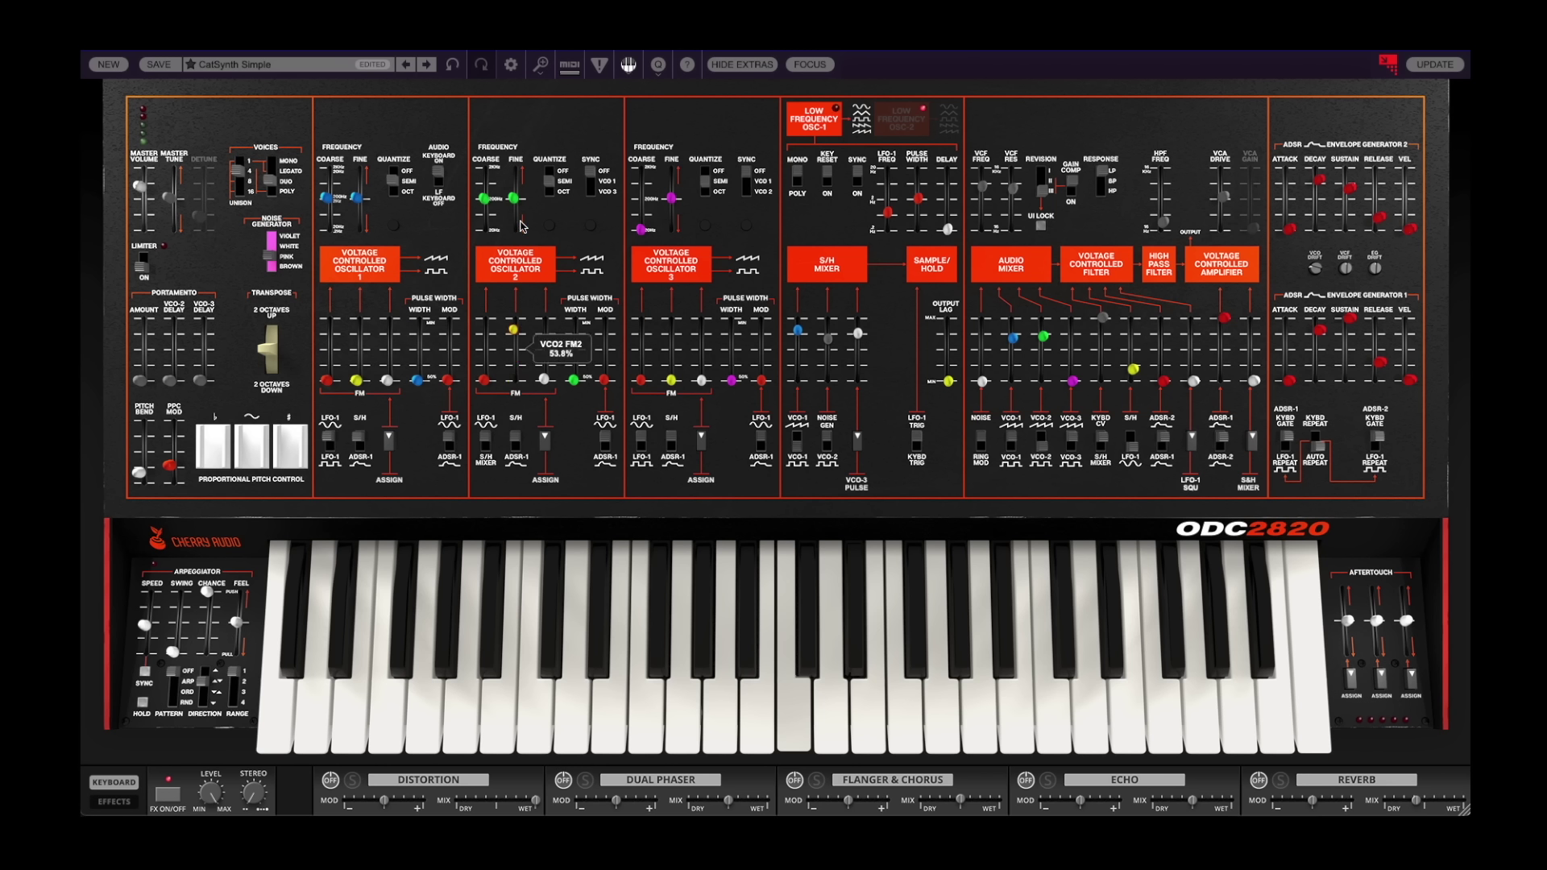
left_click_drag(522, 226, 516, 418)
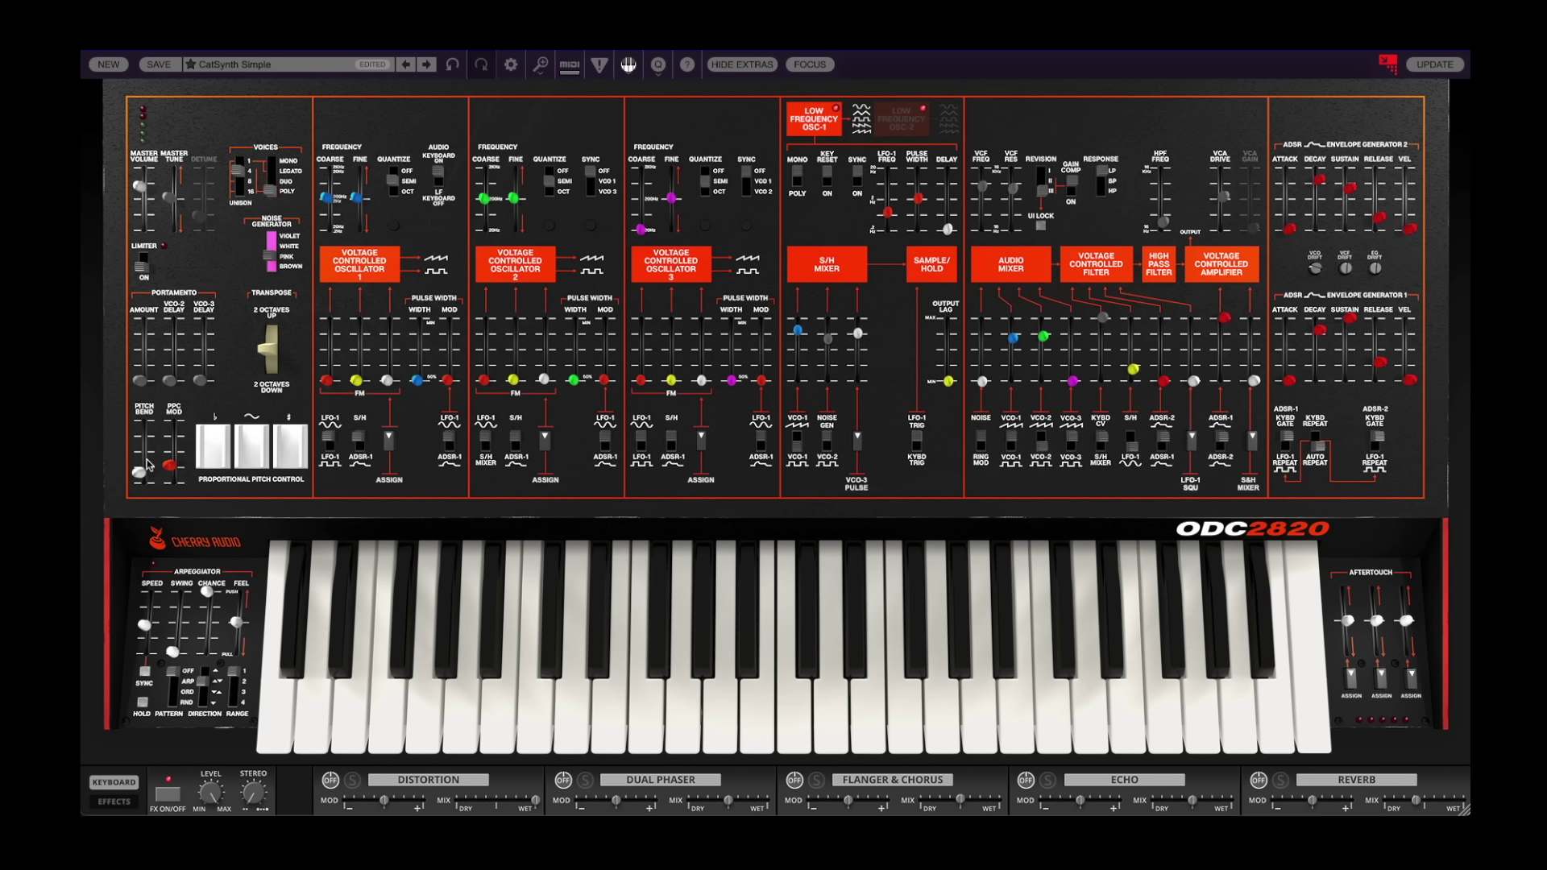
Raise the PPC modulation depth and adjust the pitch bend range.
mouse_move(331, 384)
left_click_drag(174, 468, 177, 435)
left_click_drag(139, 482, 138, 469)
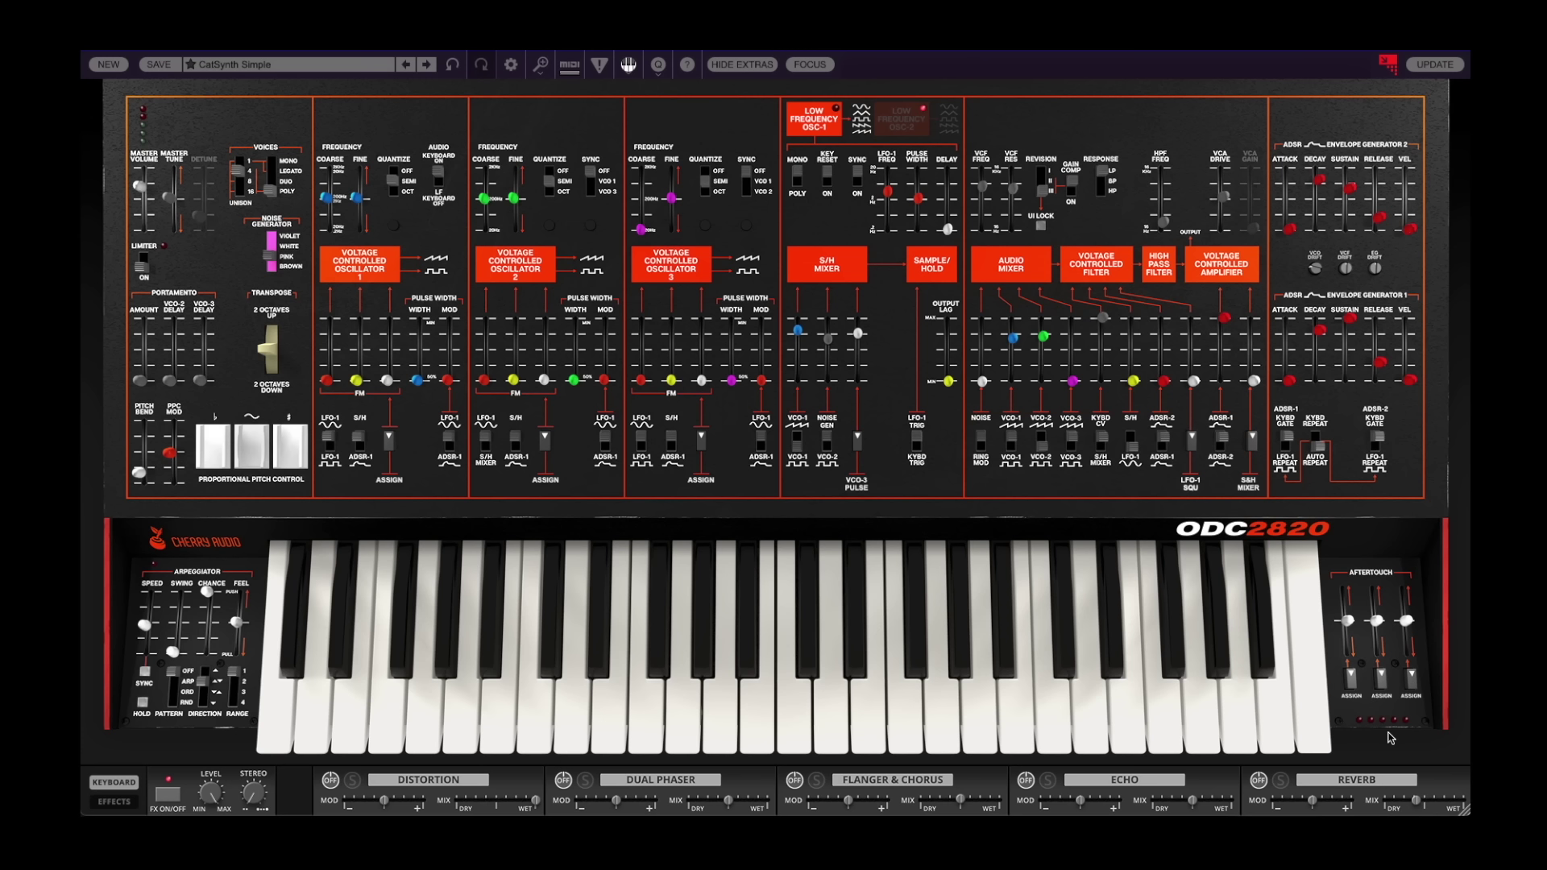
Assign the first aftertouch slot to VCF Cutoff and raise its level to a moderate positive amount.
left_click(1353, 678)
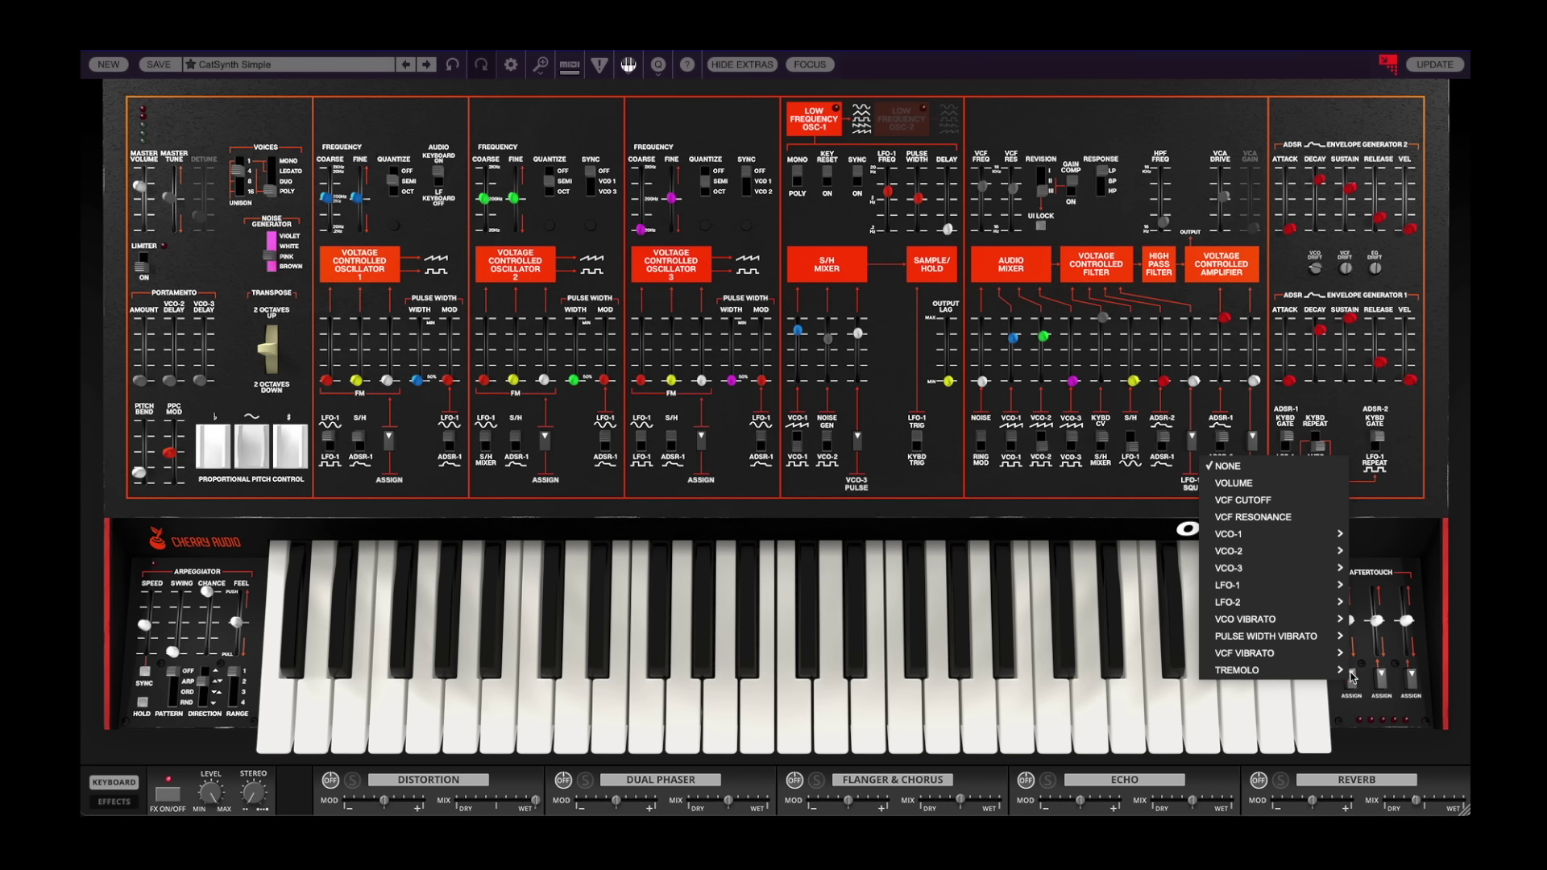
left_click(1331, 502)
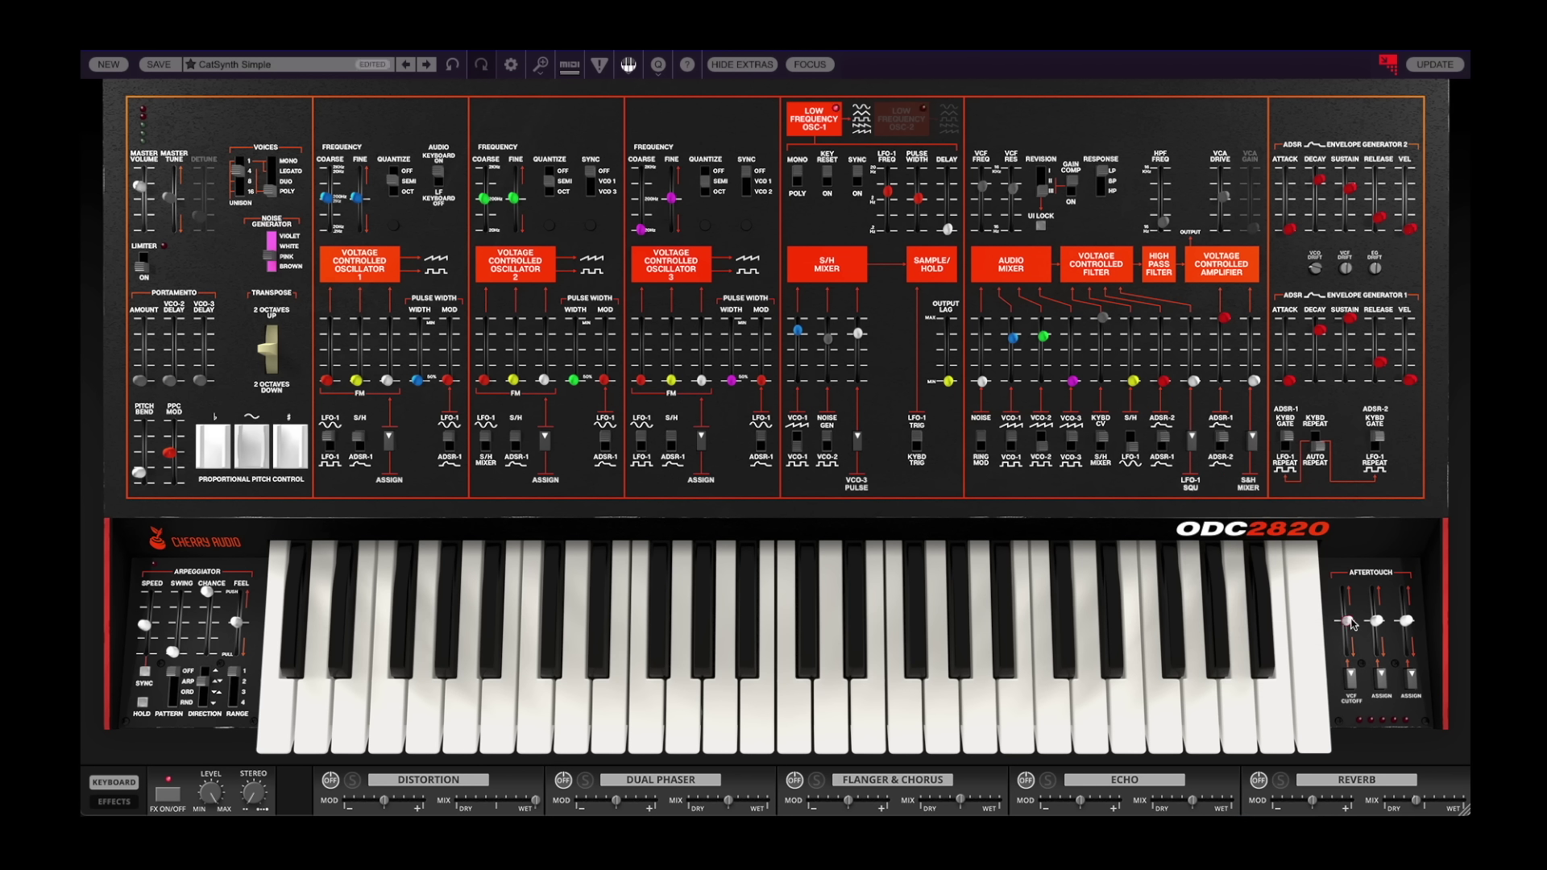
left_click_drag(1351, 624, 1347, 604)
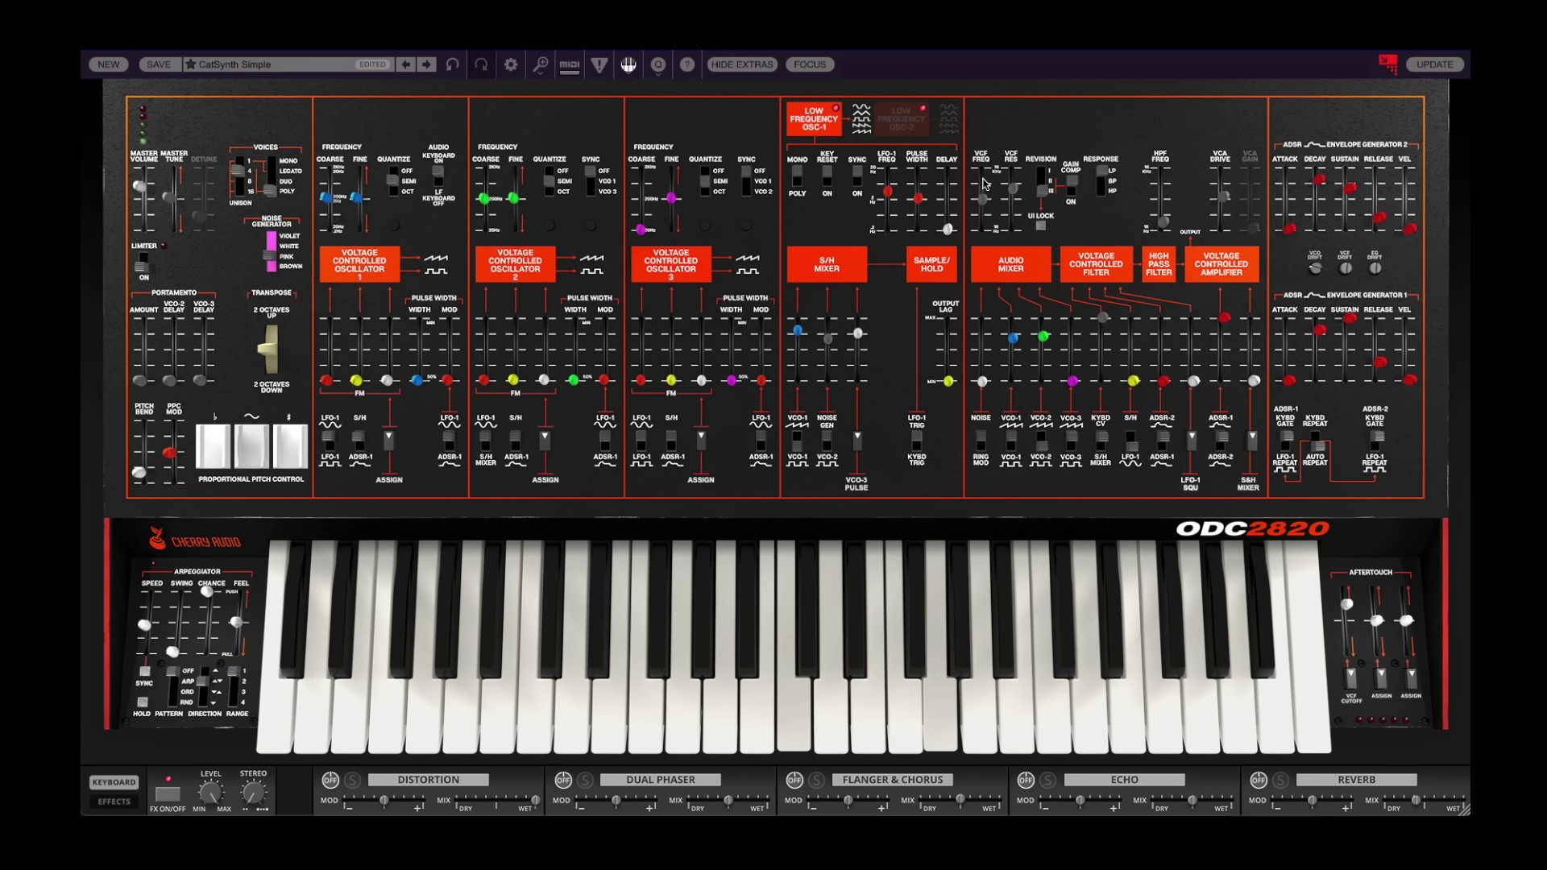
Assign the second aftertouch slot to VCO-2 Pulse Width with its level at +100%.
left_click(1380, 676)
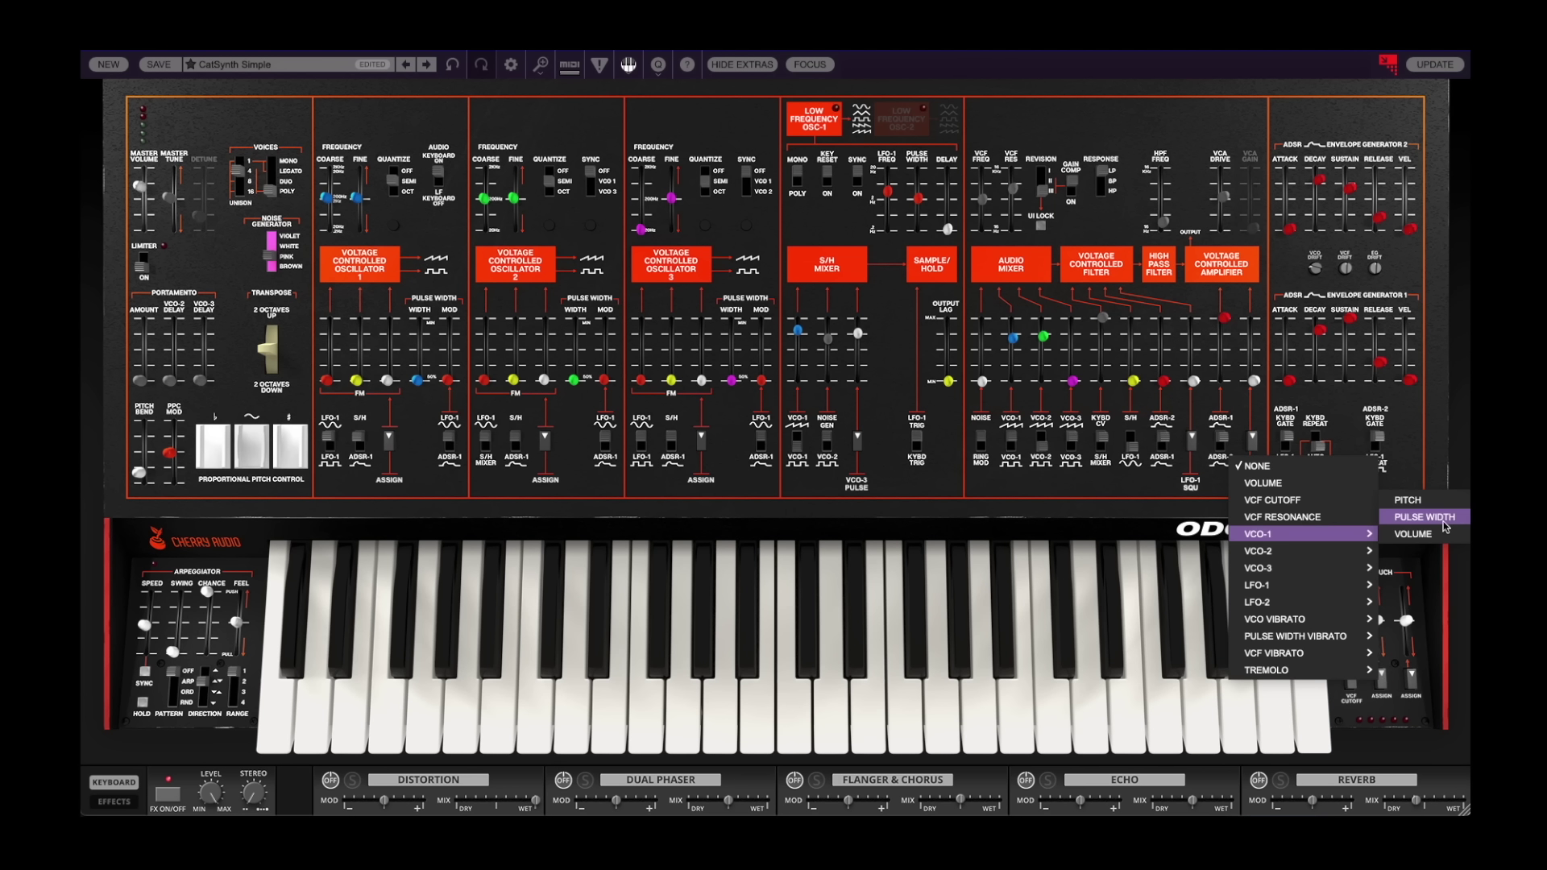
mouse_move(1302, 550)
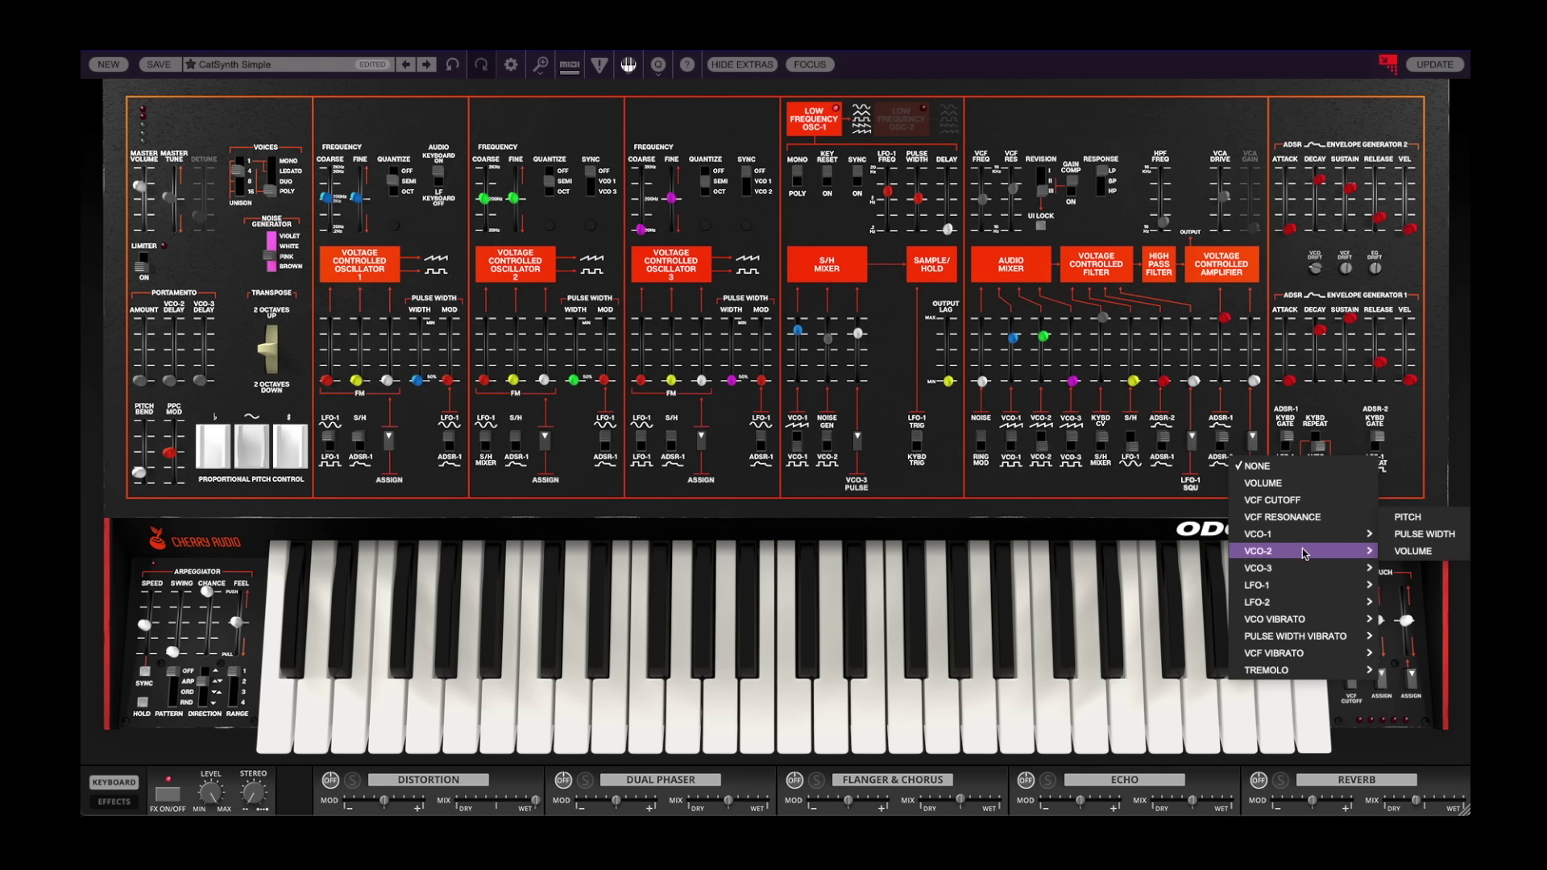
left_click(1414, 535)
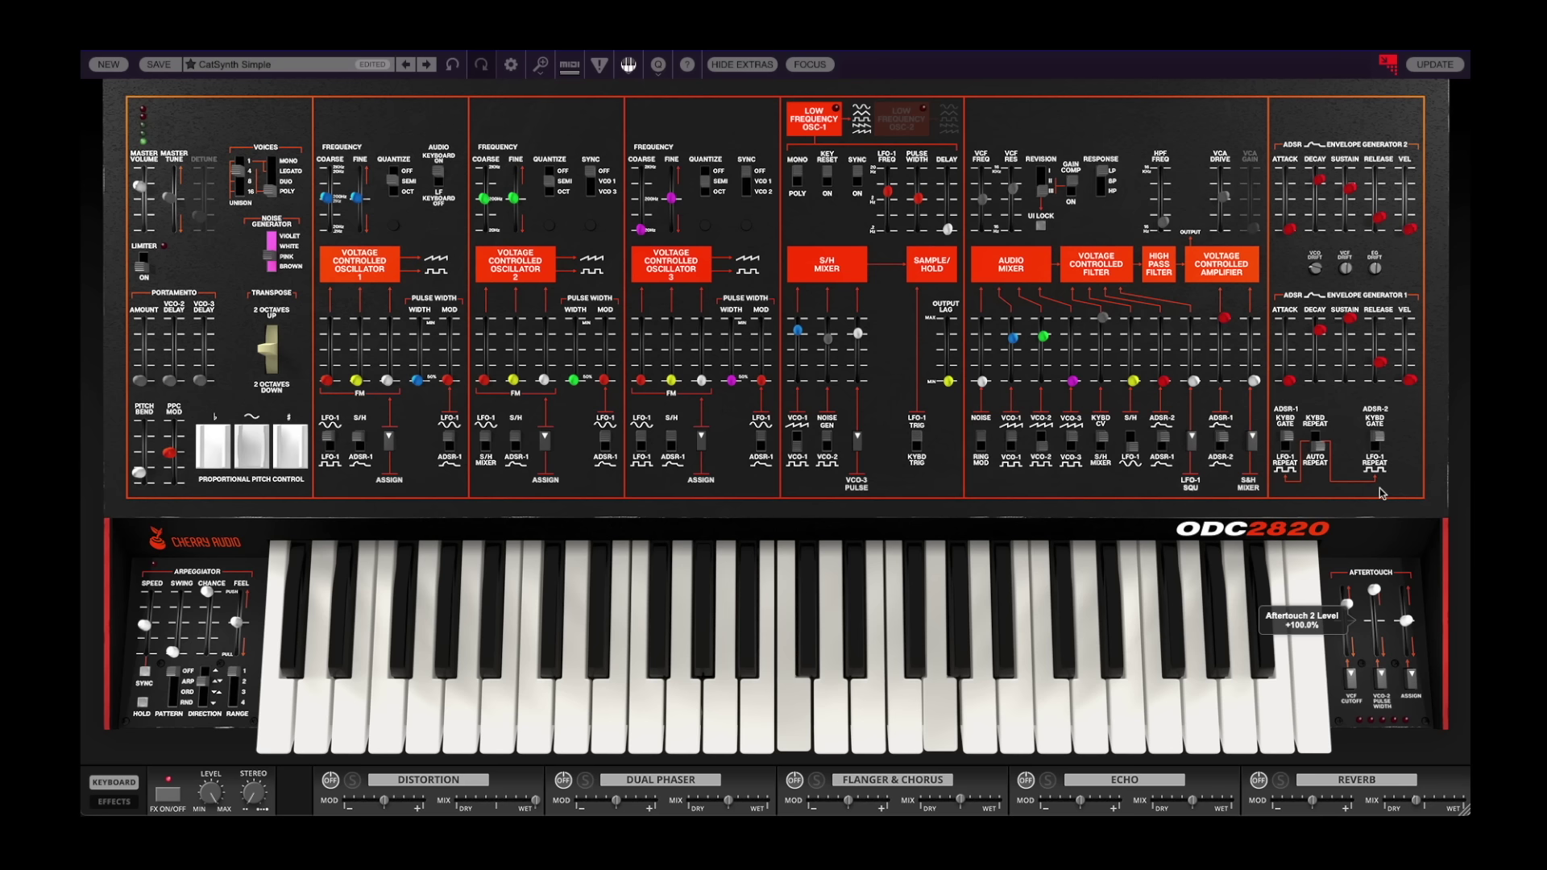
Assign the third aftertouch slot to LFO-1 Rate with a positive level, and make the VCF Cutoff aftertouch level negative.
left_click(1411, 675)
mouse_move(1396, 588)
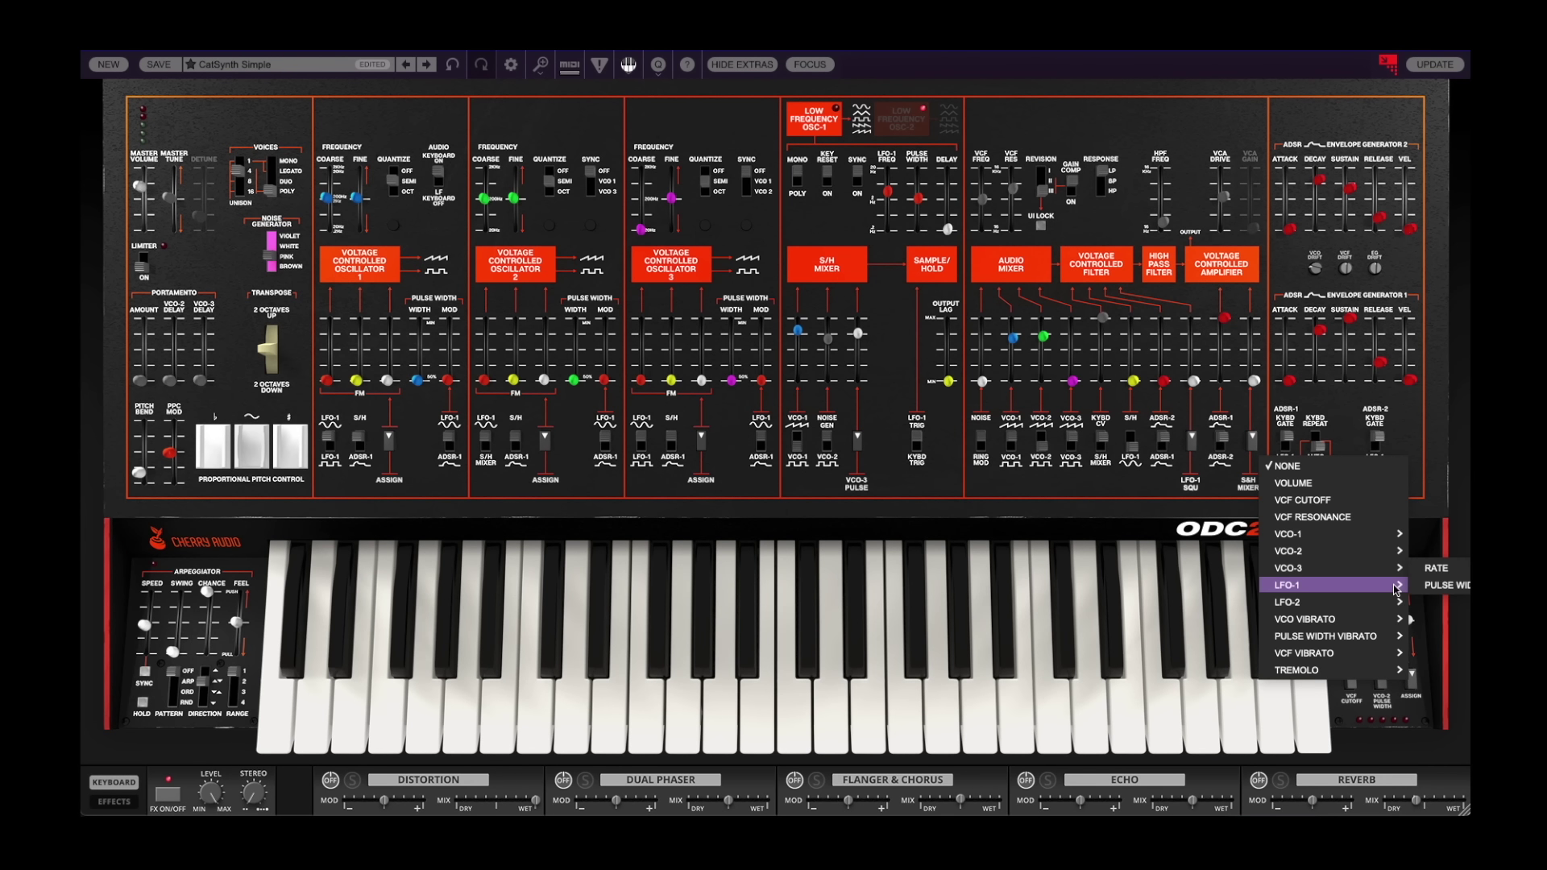
left_click(1436, 568)
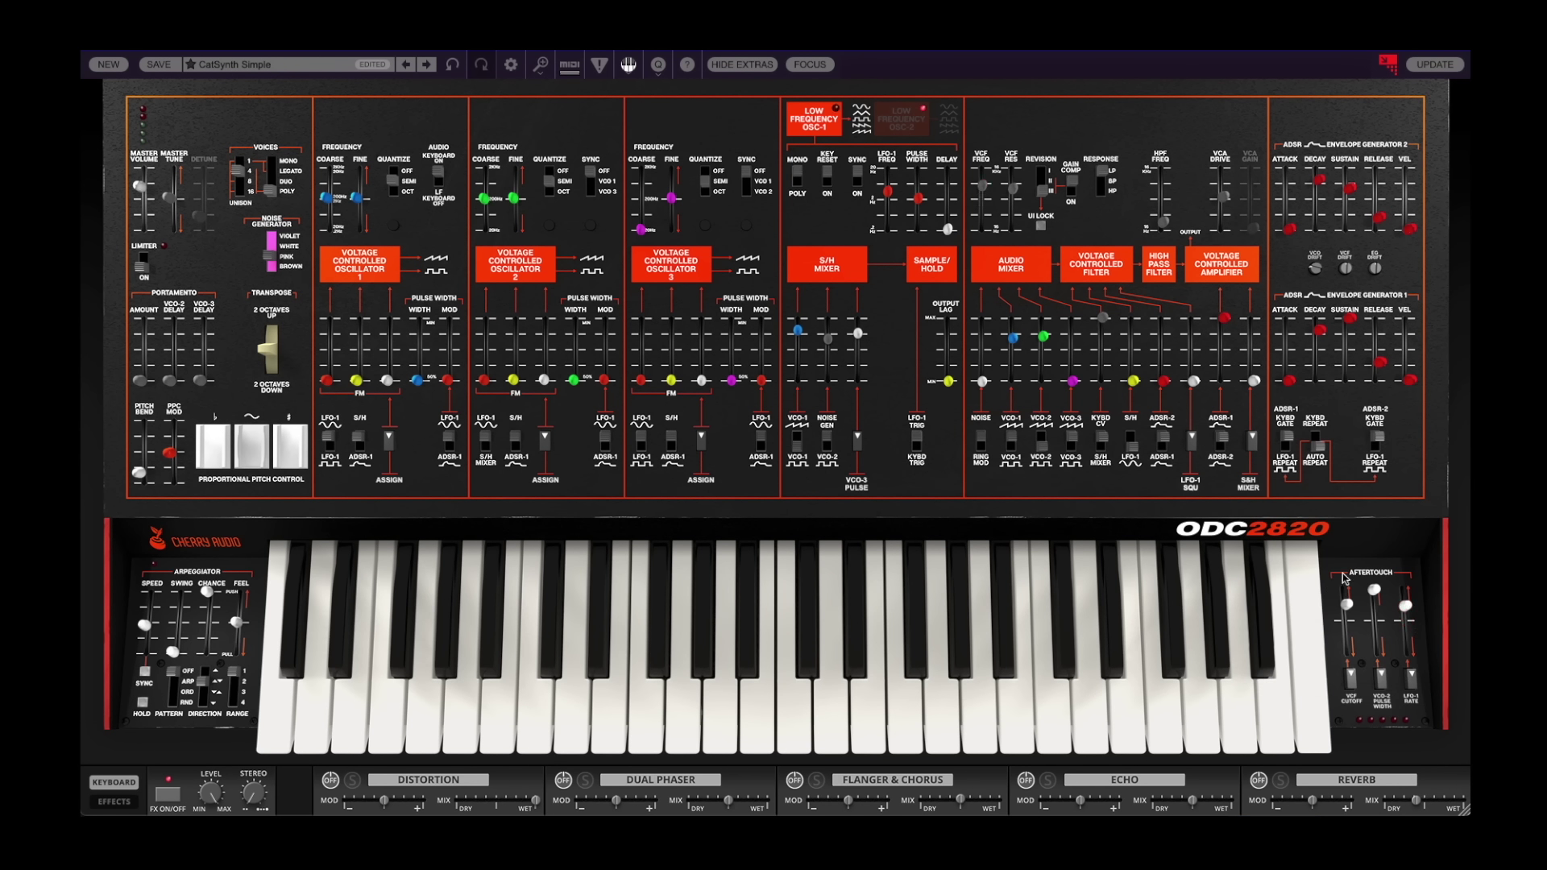
left_click_drag(1351, 613, 1351, 642)
Raise the VCF's S/H / LFO-1 modulation, the sample-and-hold output lag and the high-pass filter frequency.
left_click_drag(1132, 380, 1151, 303)
left_click_drag(946, 385, 953, 346)
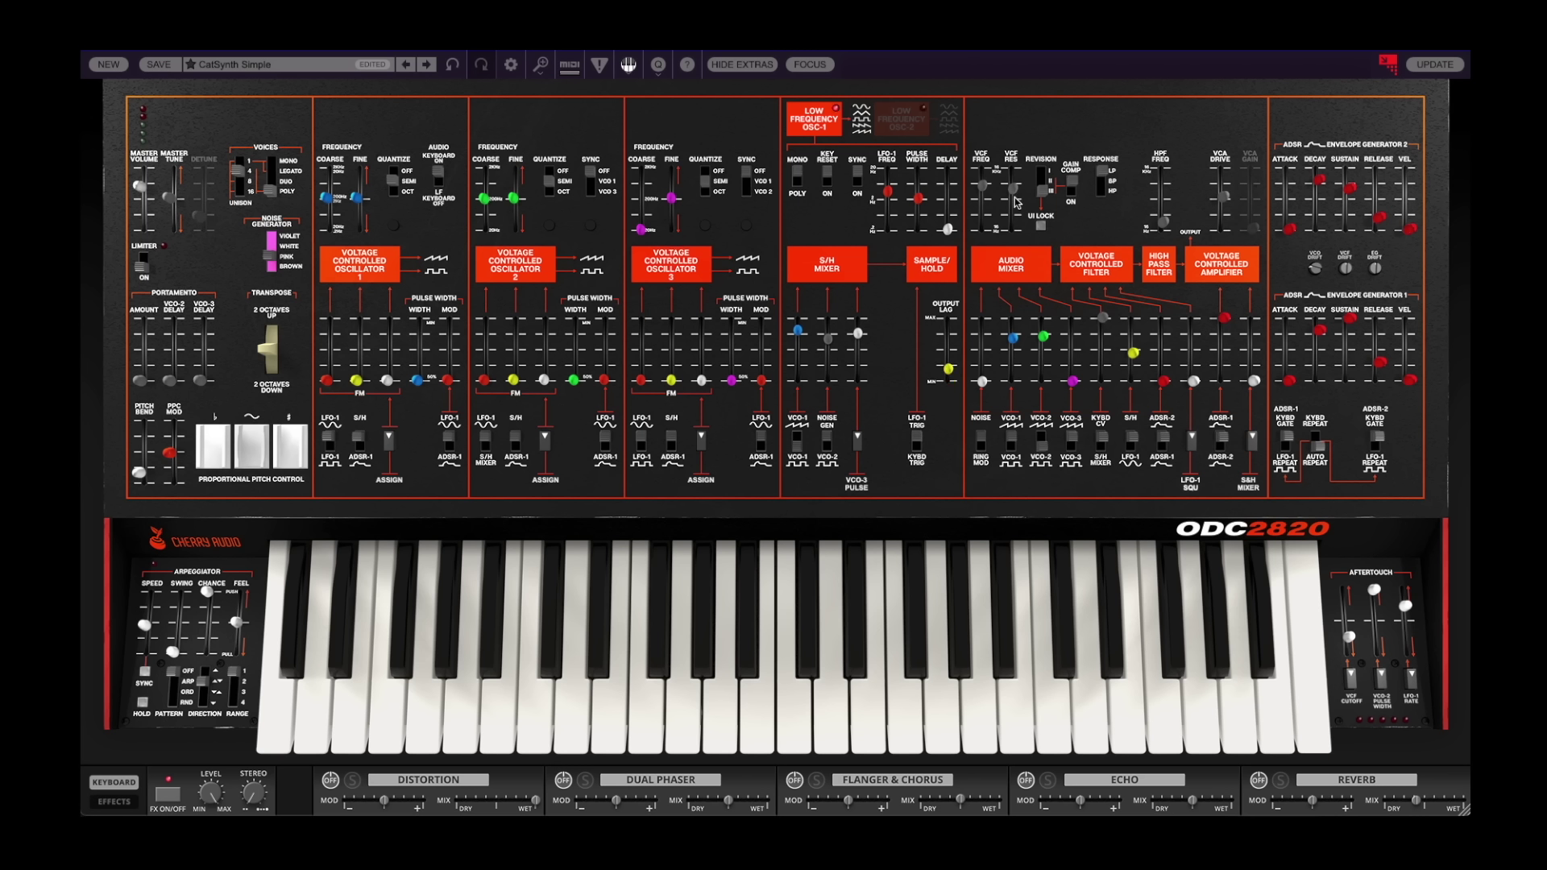
left_click_drag(1162, 224, 1163, 214)
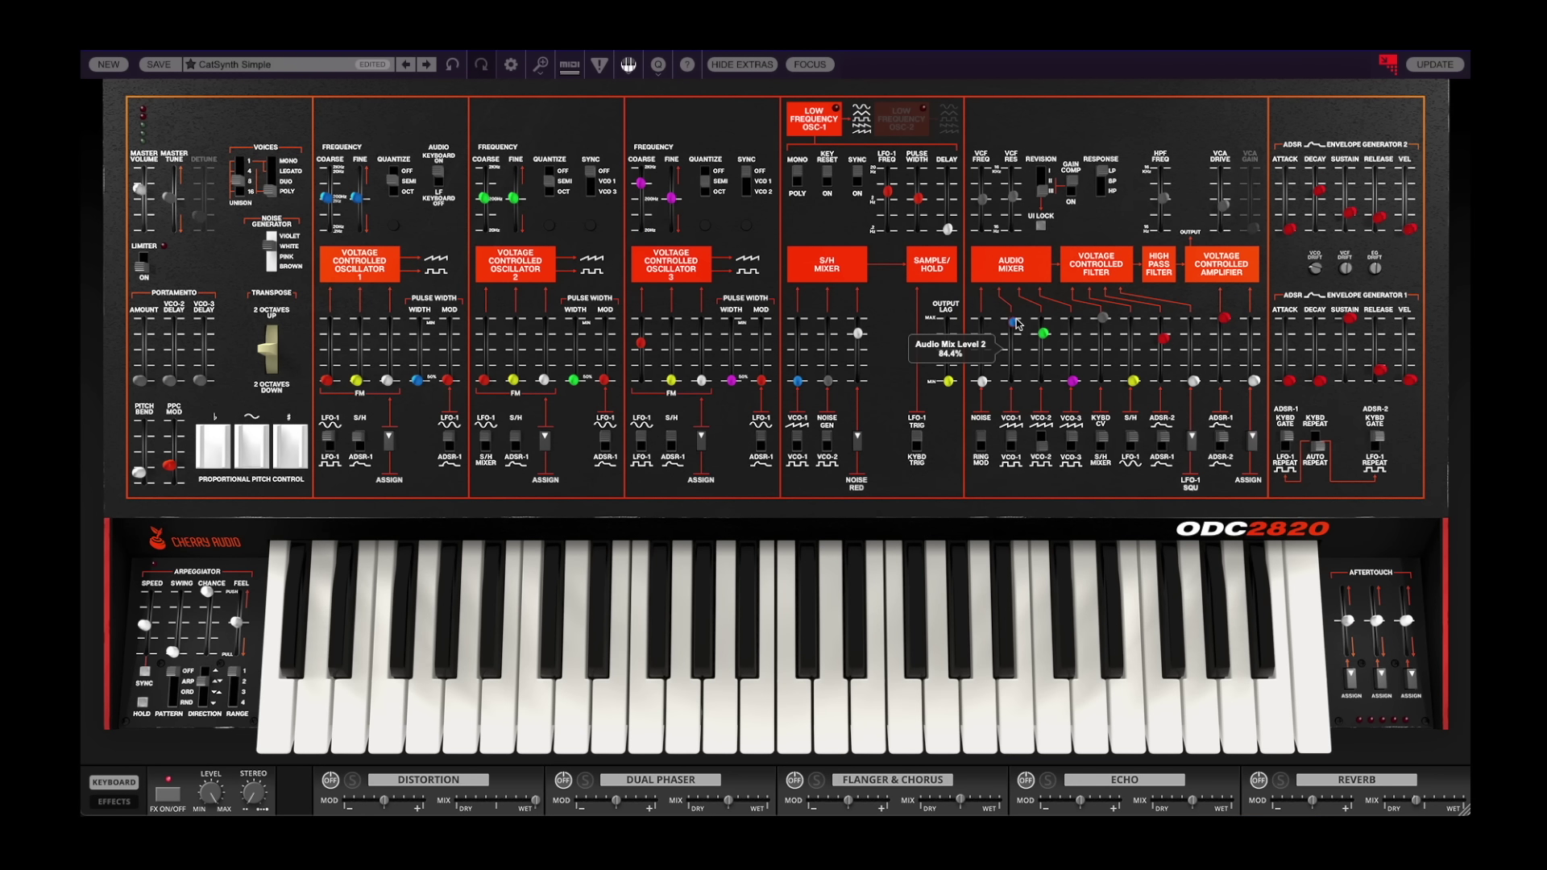
Lower VCO-1's audio mixer level to 53.9% and show the effects section.
left_click_drag(1017, 324, 1015, 360)
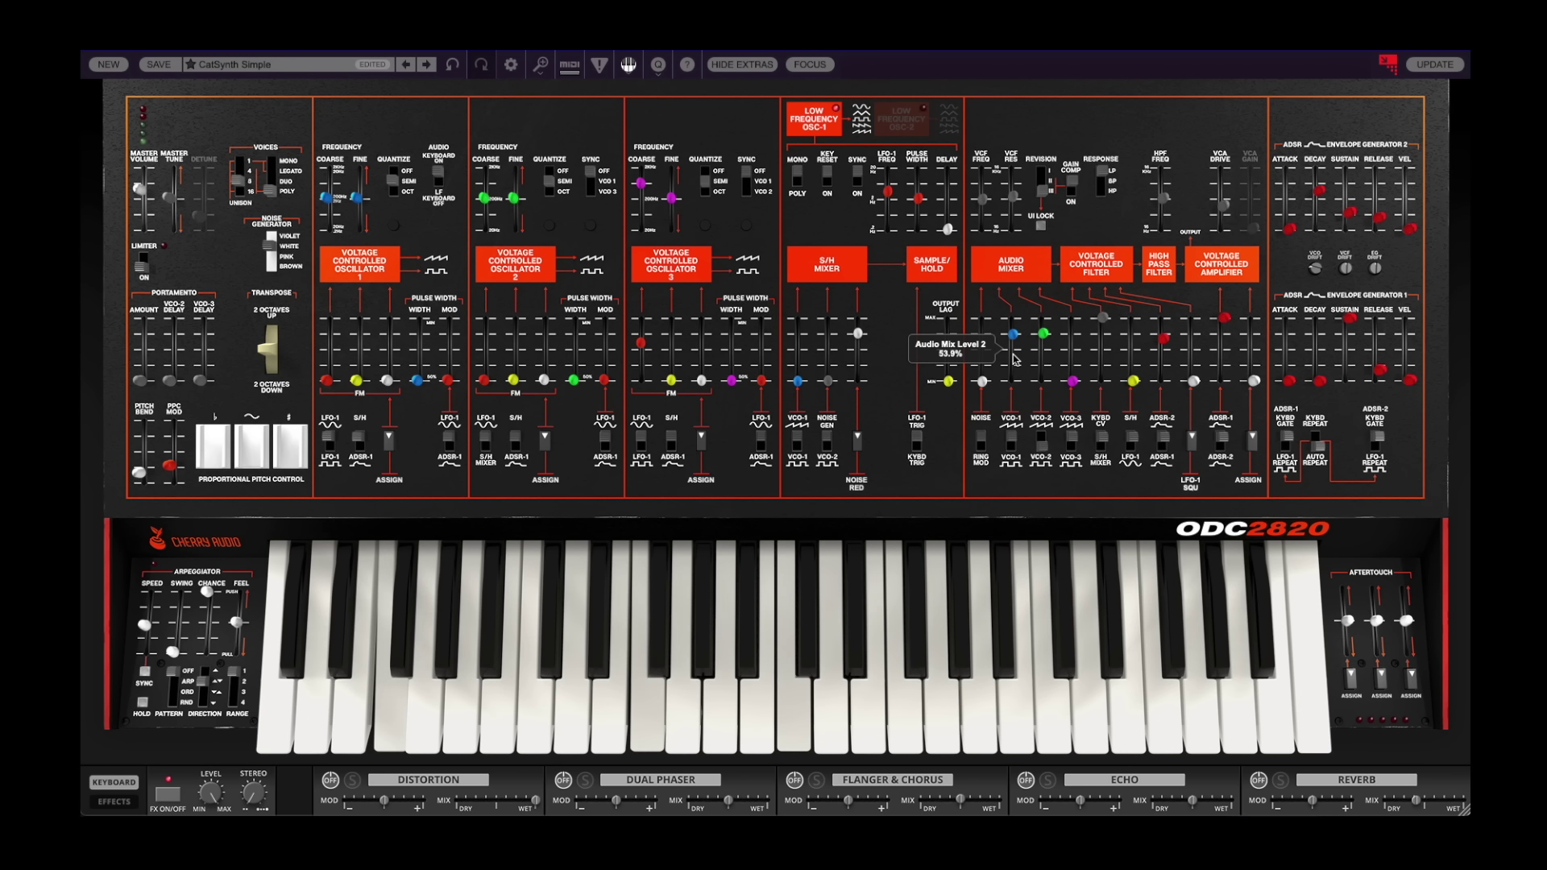
left_click(113, 804)
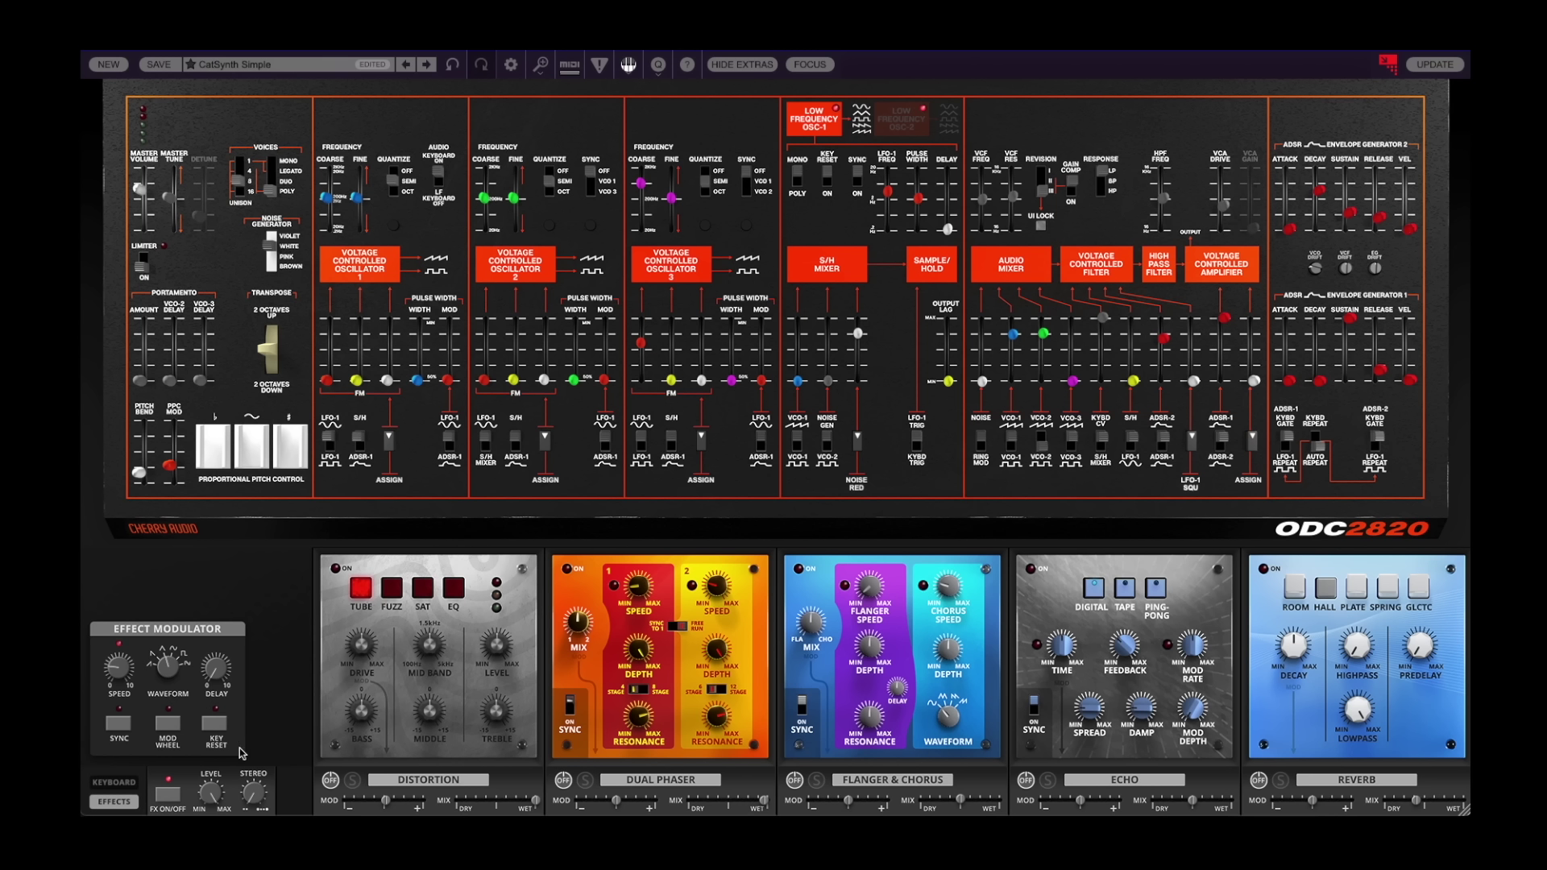
Turn on the Distortion effect in Tube mode, adjust its level and raise its modulation amount.
left_click(330, 780)
mouse_move(496, 653)
left_click_drag(484, 678, 470, 719)
left_click_drag(385, 801, 443, 809)
Try different effect modulator speeds and waveforms on the tube distortion.
left_click_drag(127, 671, 123, 571)
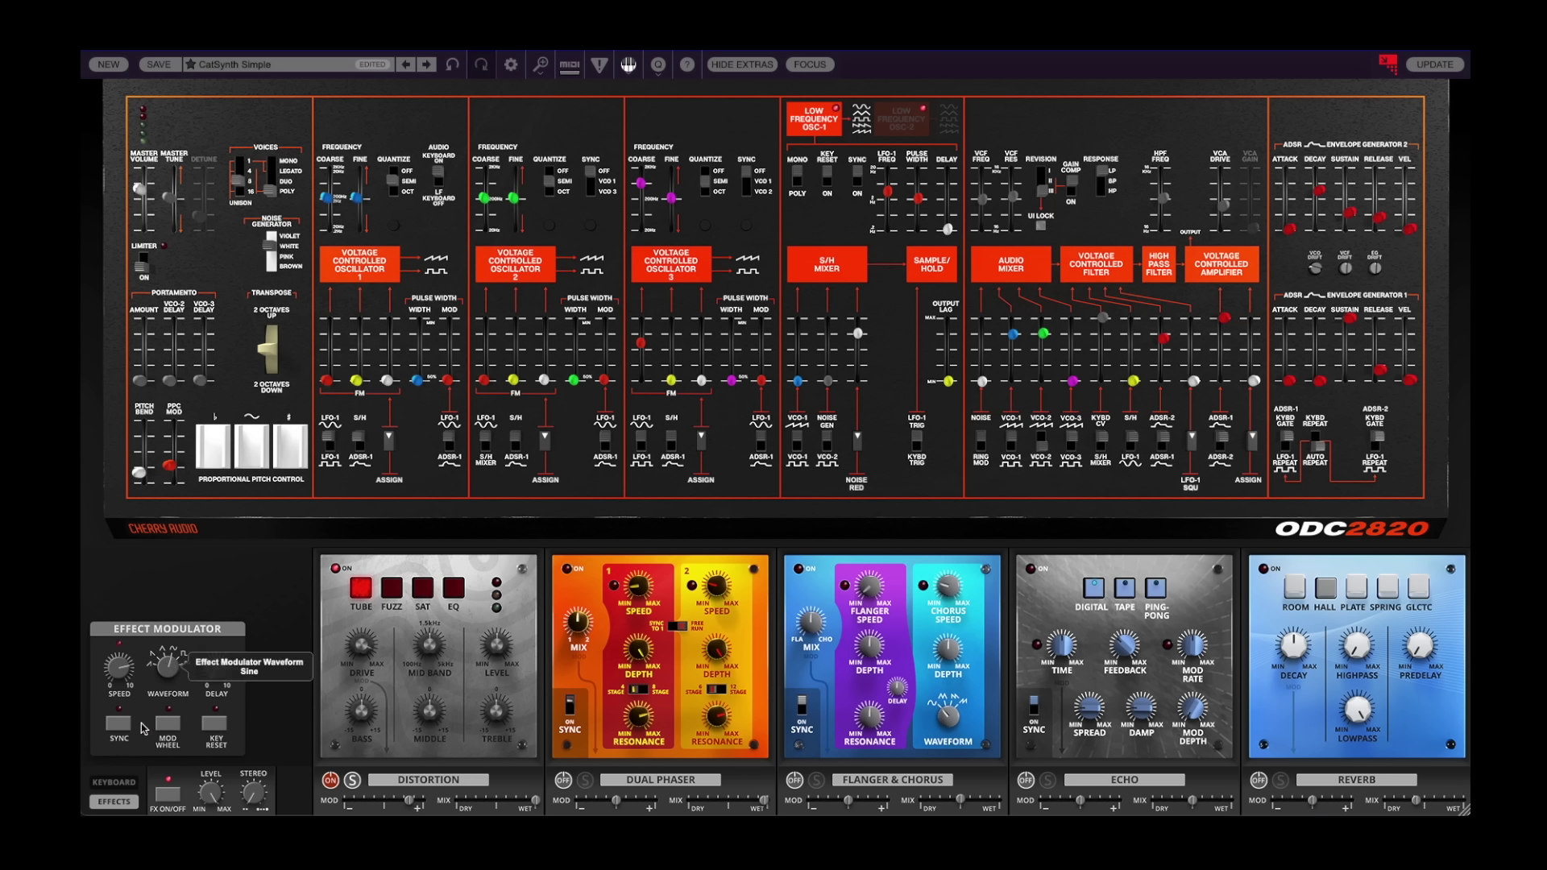
left_click_drag(167, 665, 164, 705)
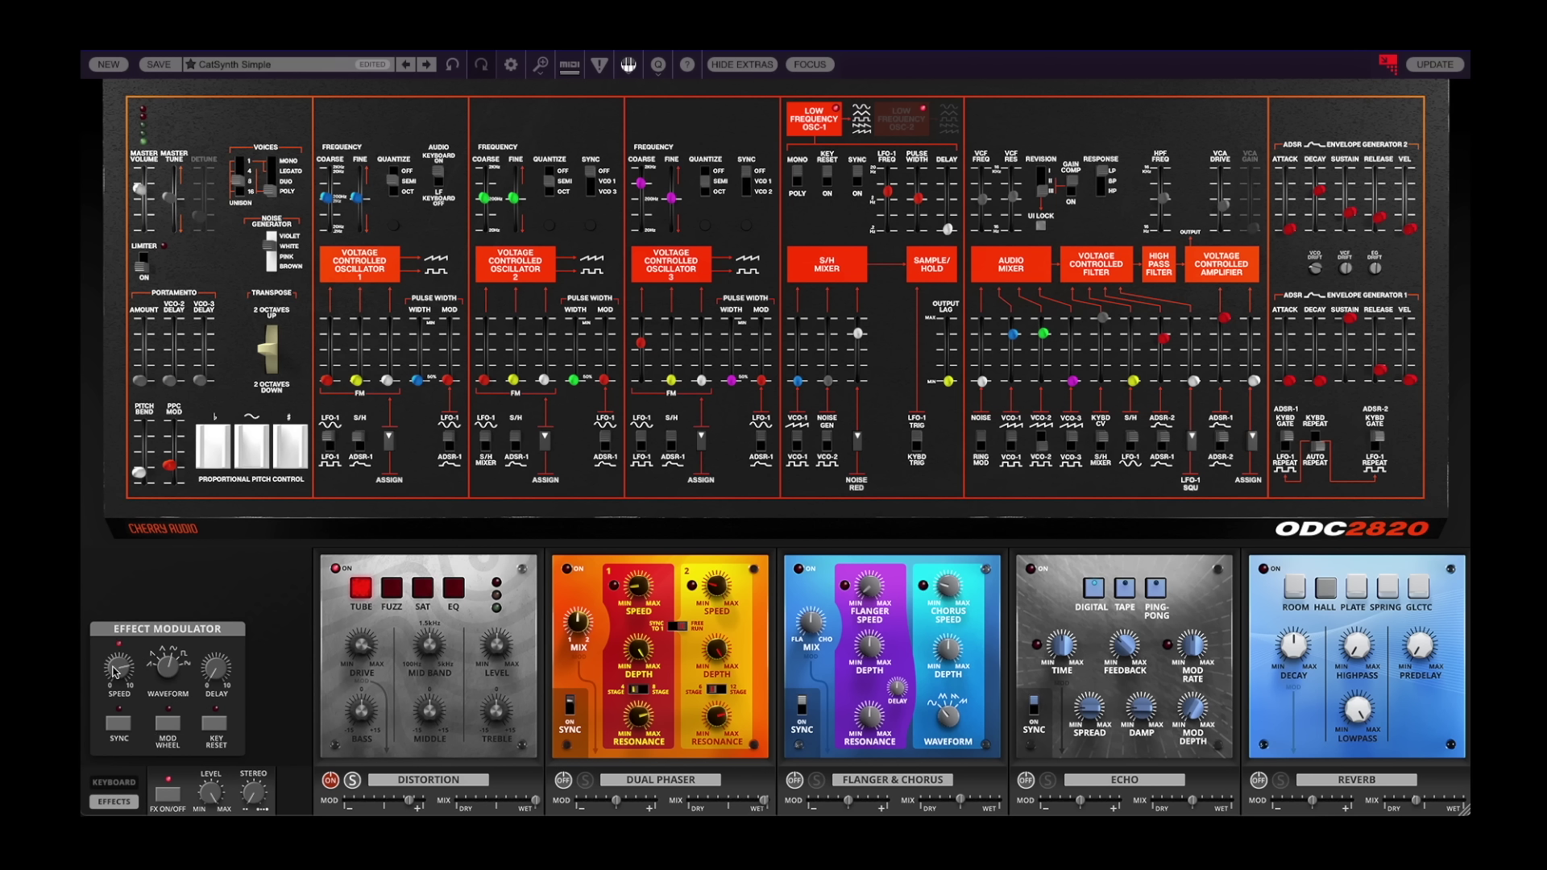
mouse_move(116, 670)
left_mouse_down()
mouse_move(111, 726)
mouse_move(98, 640)
mouse_move(96, 687)
left_mouse_up()
Switch the distortion to Fuzz and sweep its mid band frequency, middle, bass and treble controls.
left_click(392, 588)
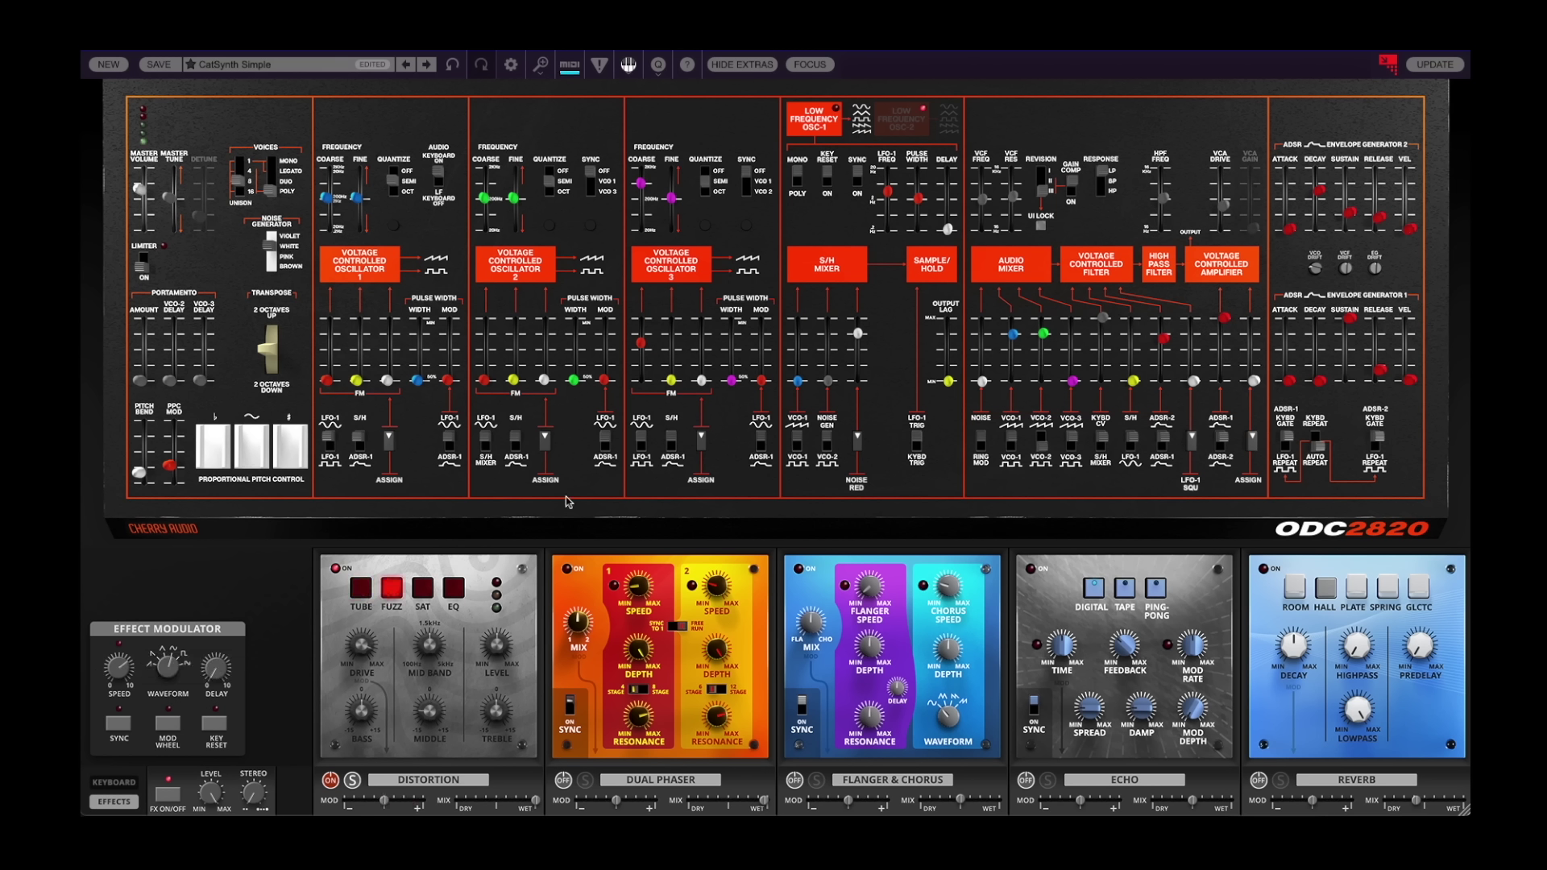
mouse_move(358, 625)
left_click_drag(435, 652, 436, 612)
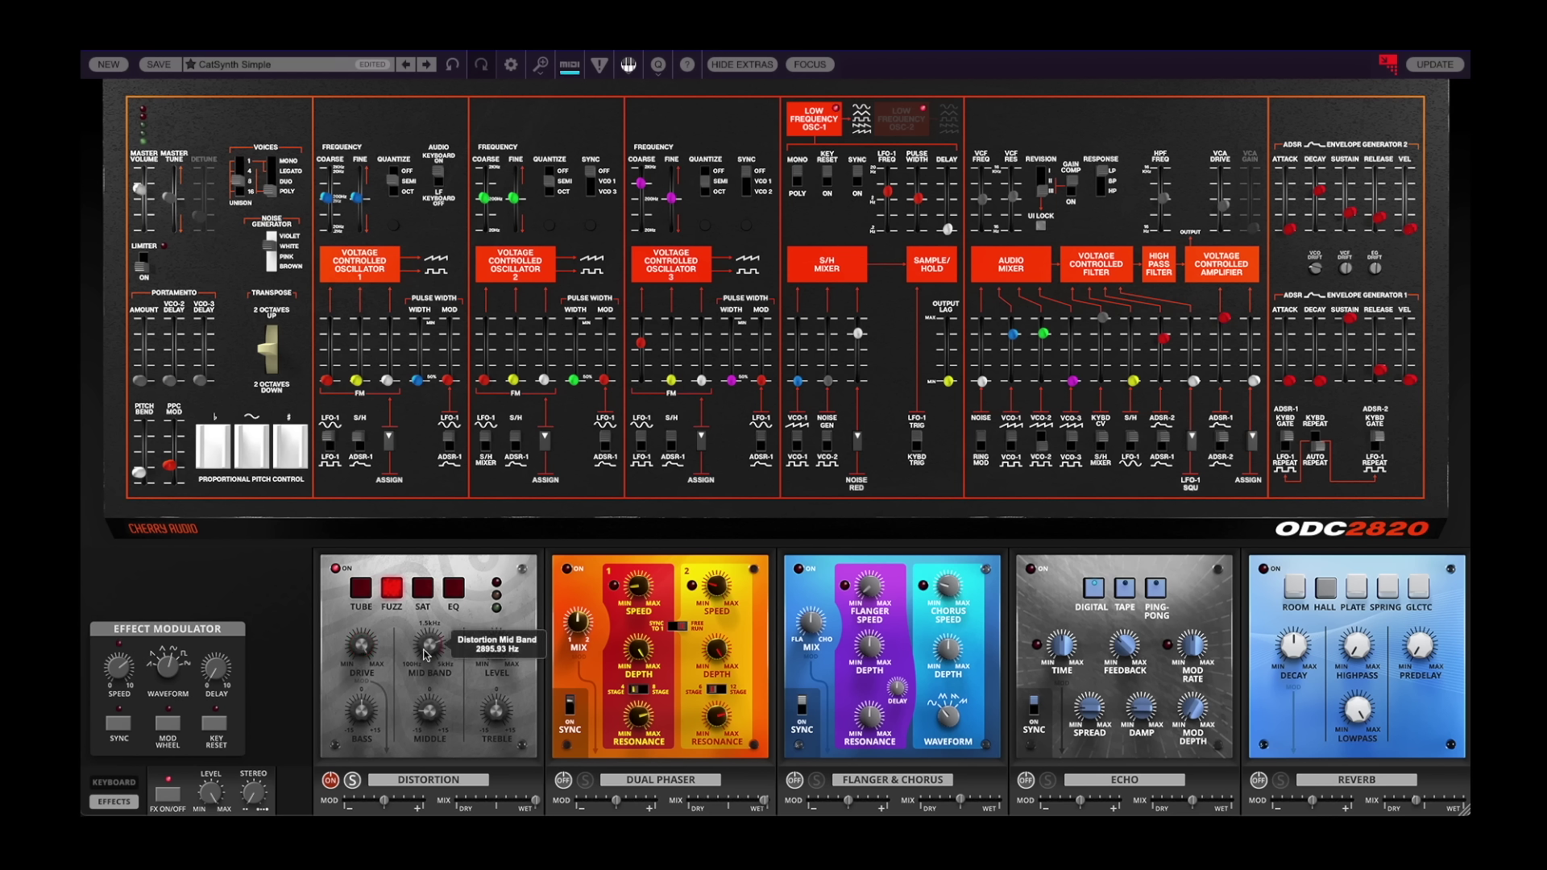
mouse_move(424, 722)
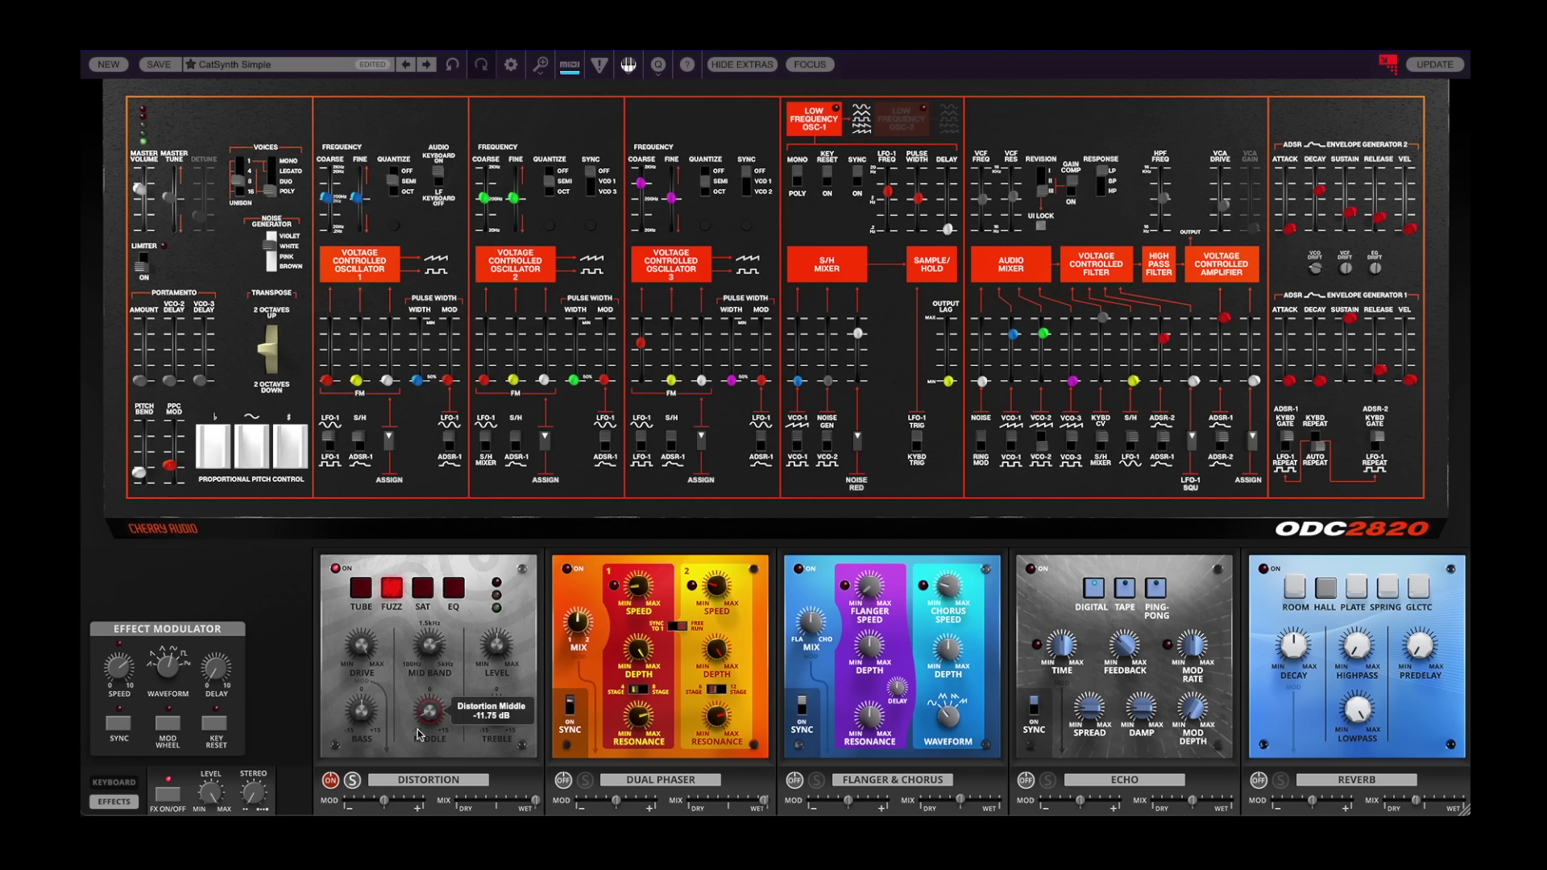
mouse_move(364, 696)
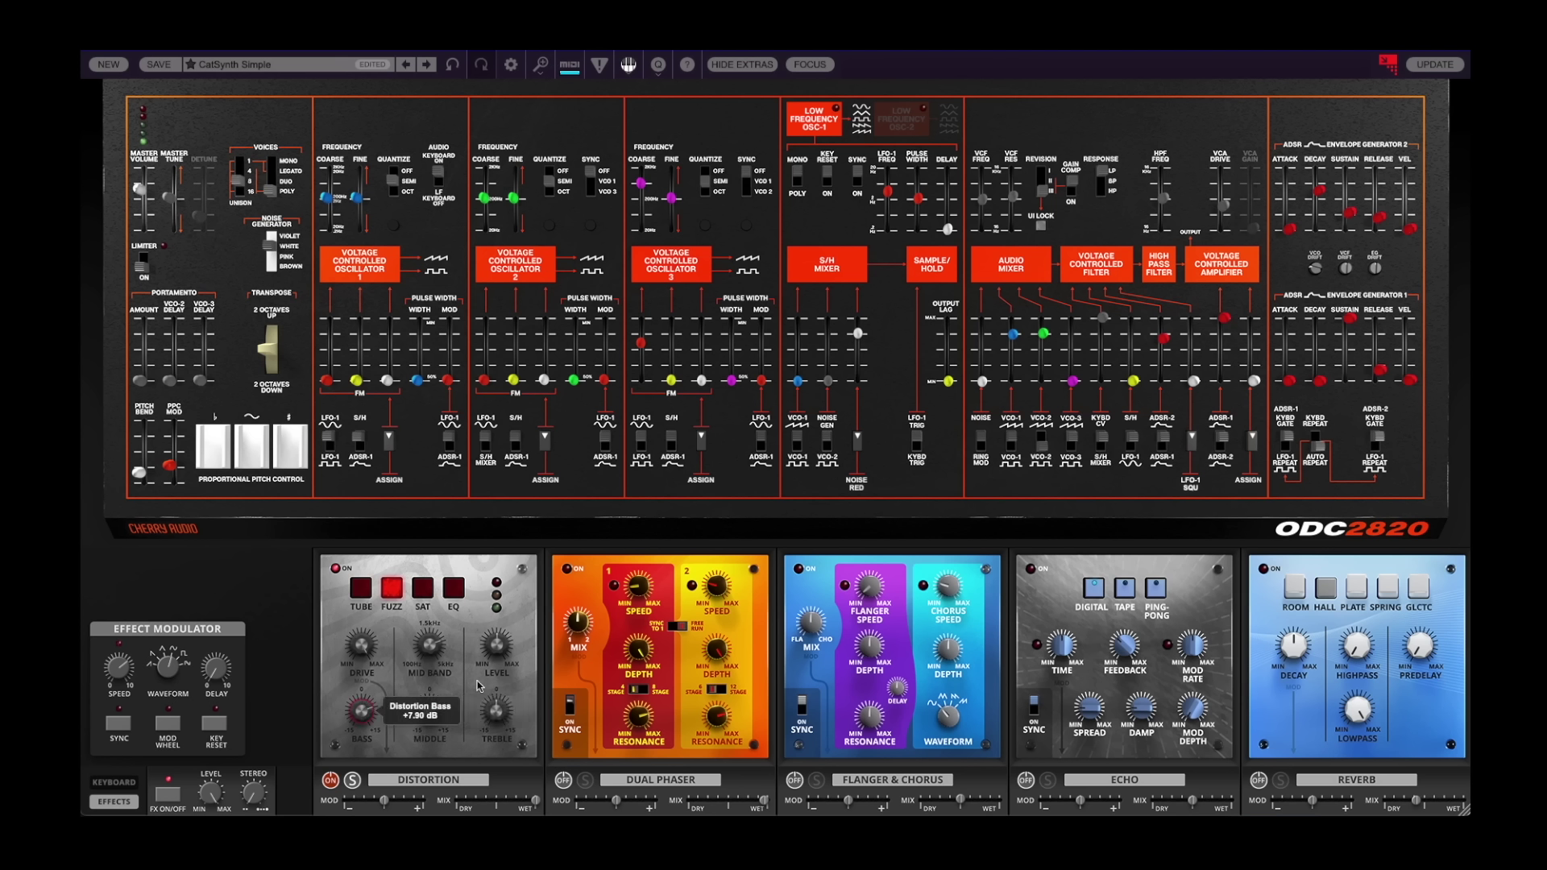
mouse_move(490, 738)
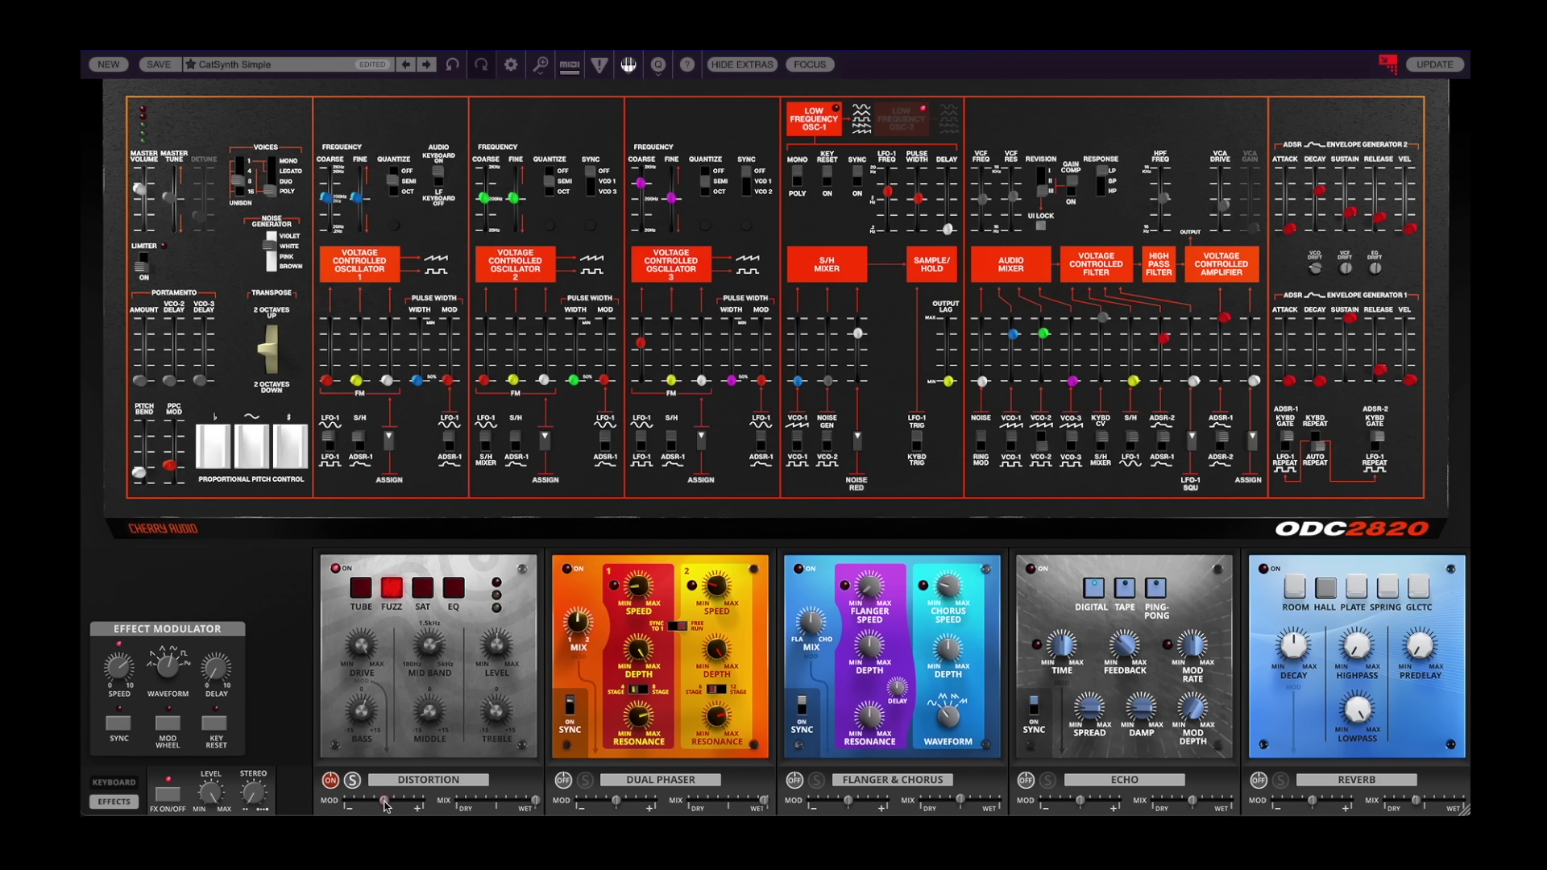
Raise the distortion's modulation amount, speed up the effect modulator, and switch the mode through Sat to EQ.
left_click_drag(385, 804, 429, 803)
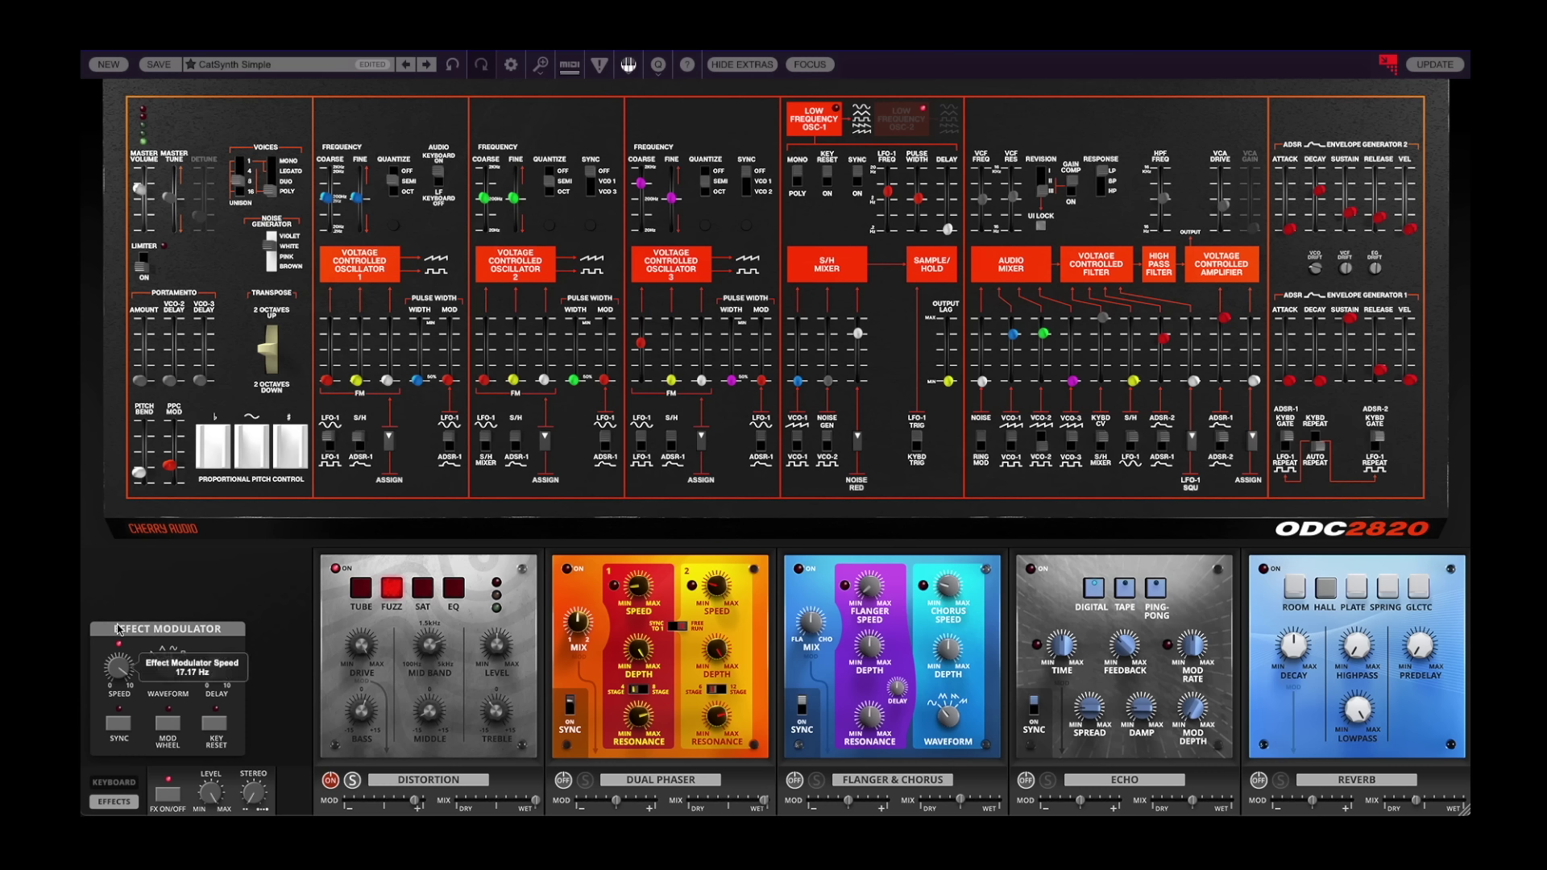
left_click(423, 589)
left_click(455, 590)
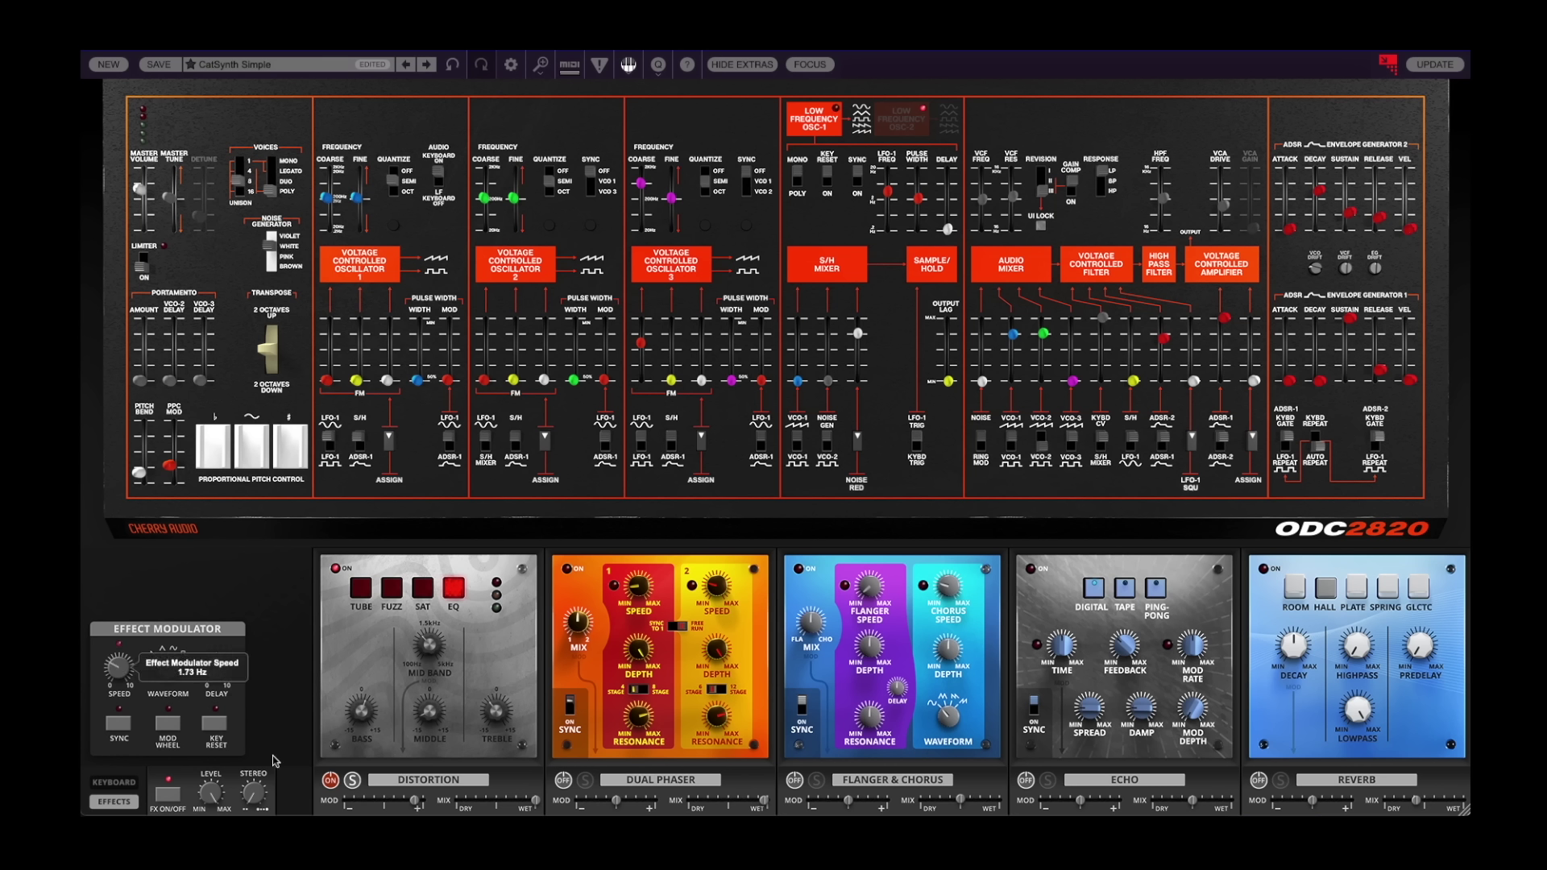
Vary the effect modulator speed, sweep the EQ's middle gain and mid band frequency, and turn off the distortion.
left_click_drag(123, 670, 118, 587)
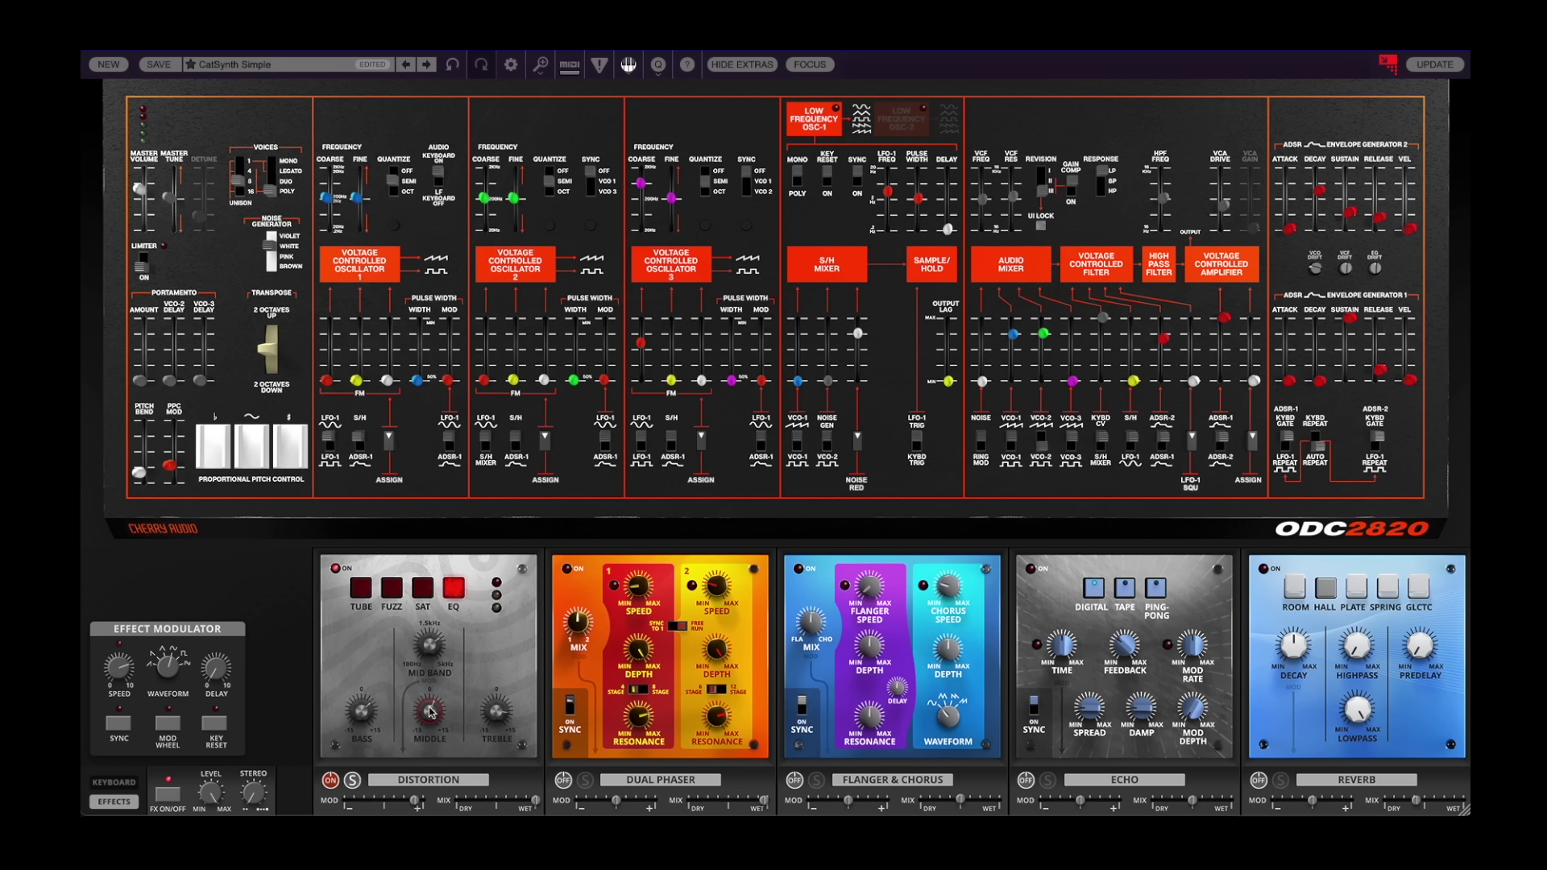
left_click_drag(431, 712, 429, 648)
mouse_move(430, 647)
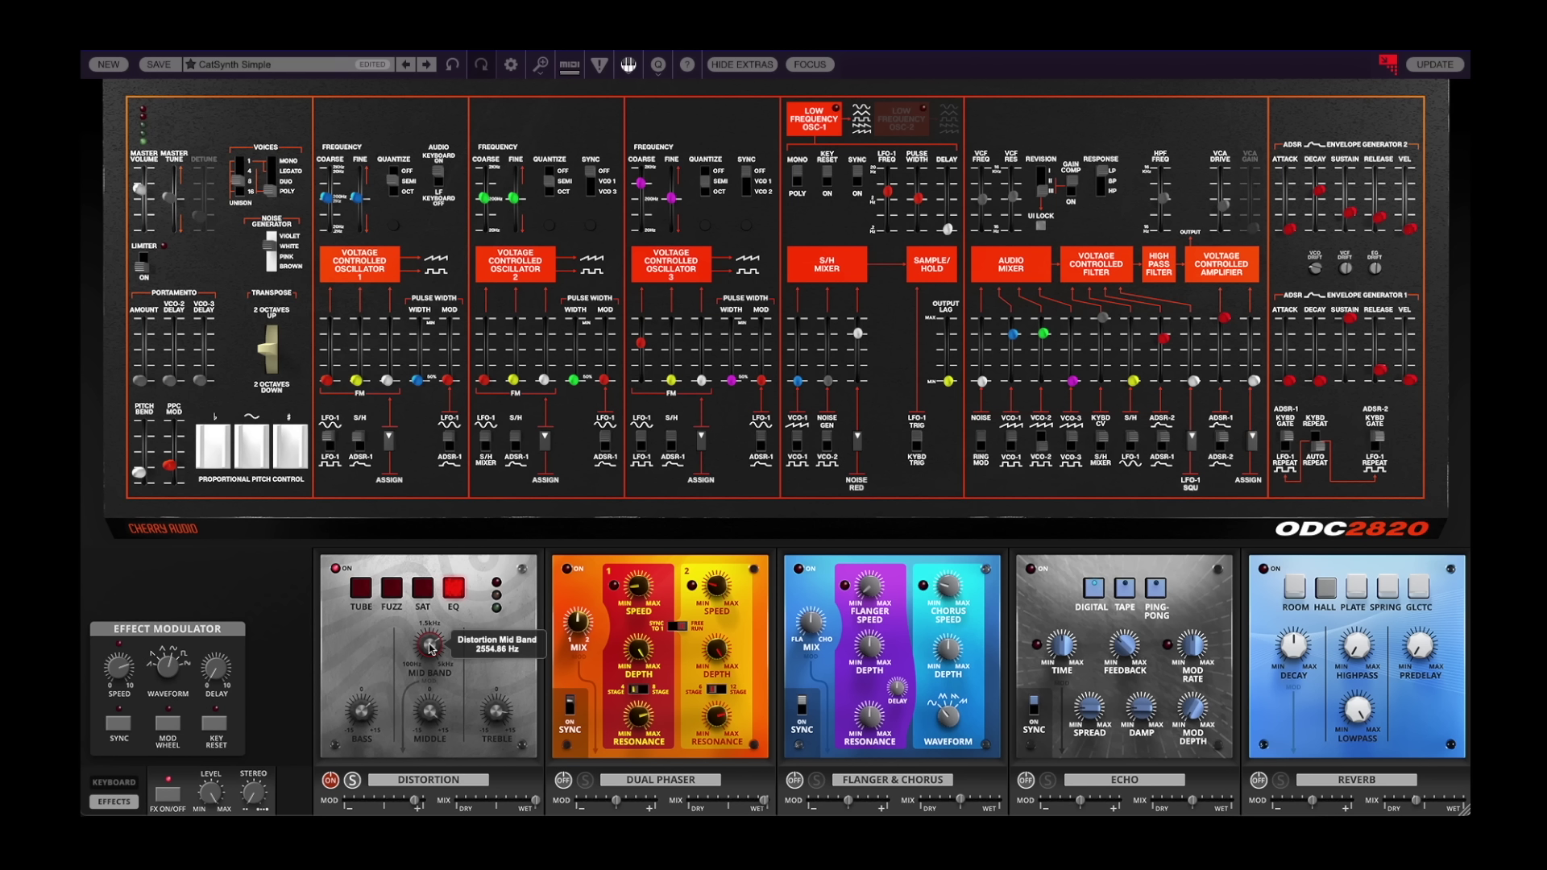
left_click(332, 779)
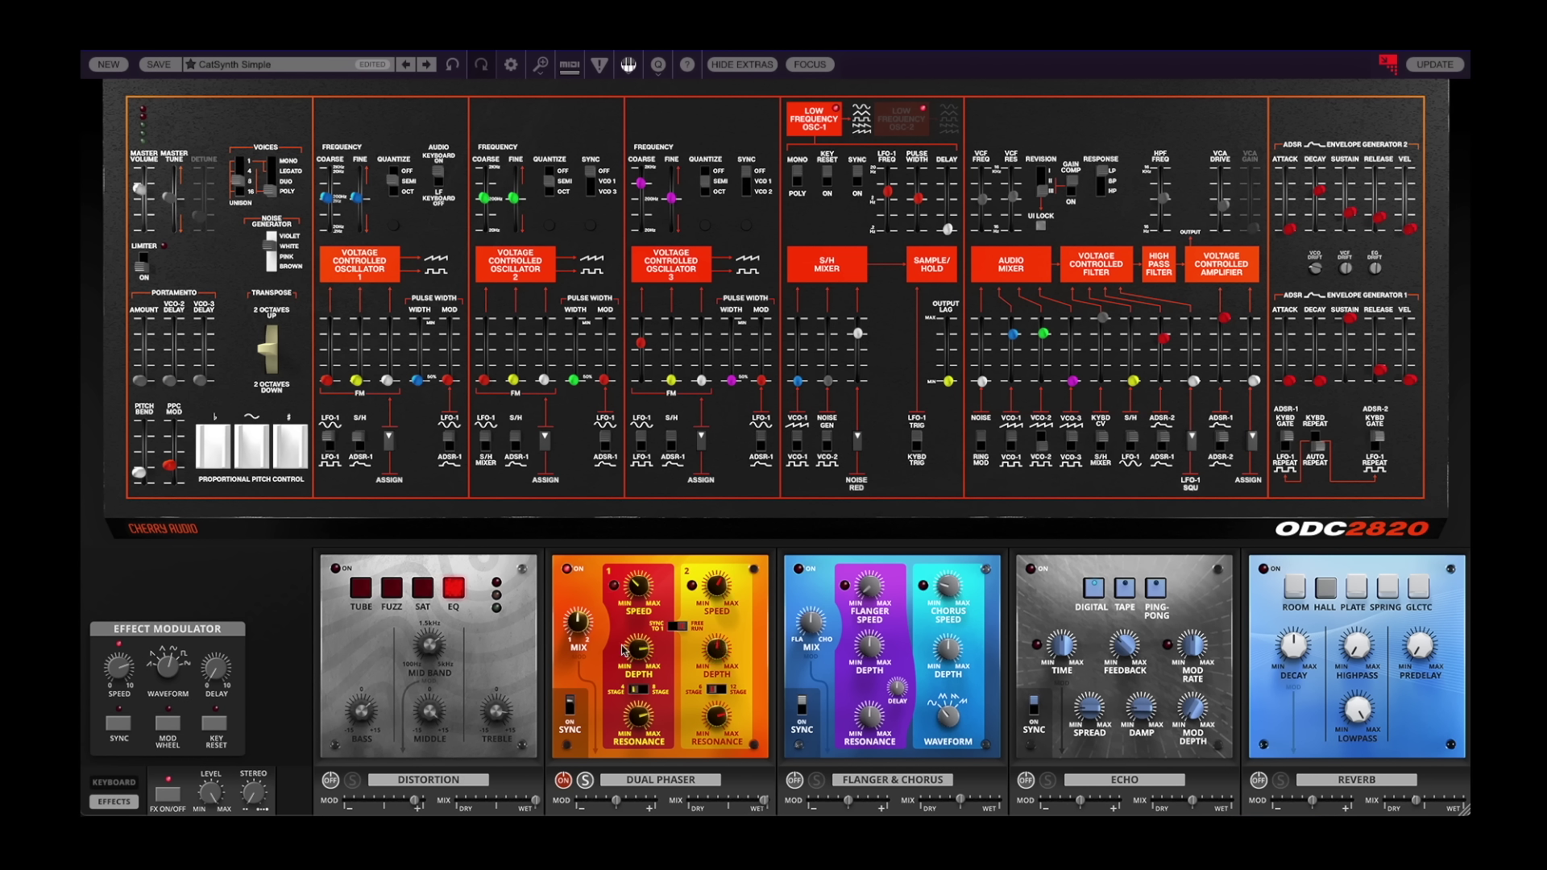
Change the Dual Phaser's first stage setting, raise its modulation amount, vary the effect modulator speed, and turn the phaser off.
mouse_move(636, 600)
left_click(642, 691)
left_click_drag(616, 801, 671, 810)
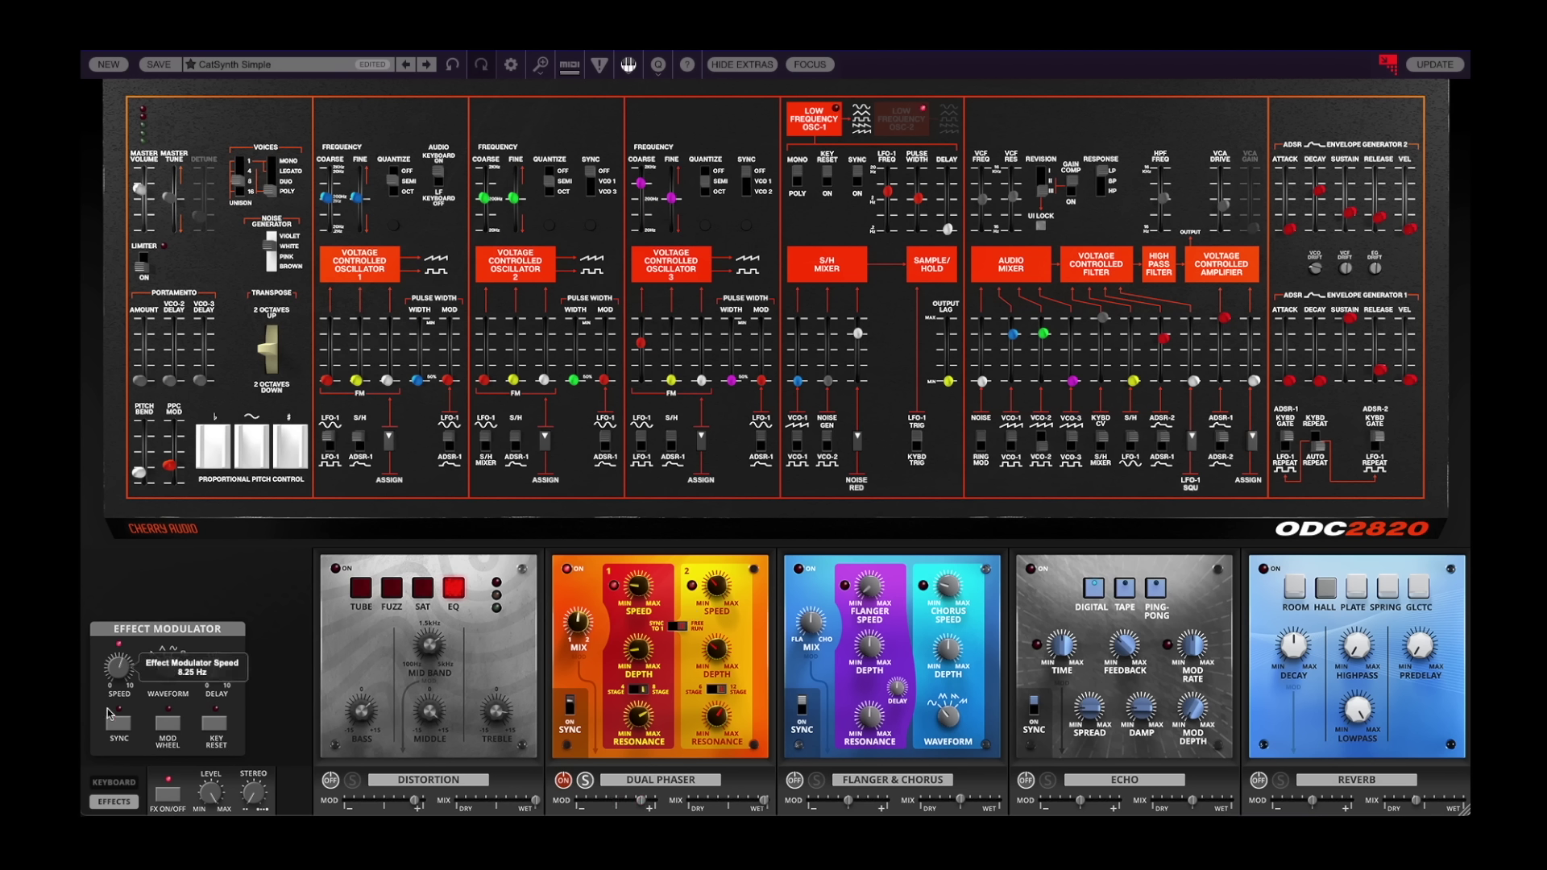
left_click_drag(111, 713, 100, 681)
scroll(98, 681, "up", 3)
left_click(562, 779)
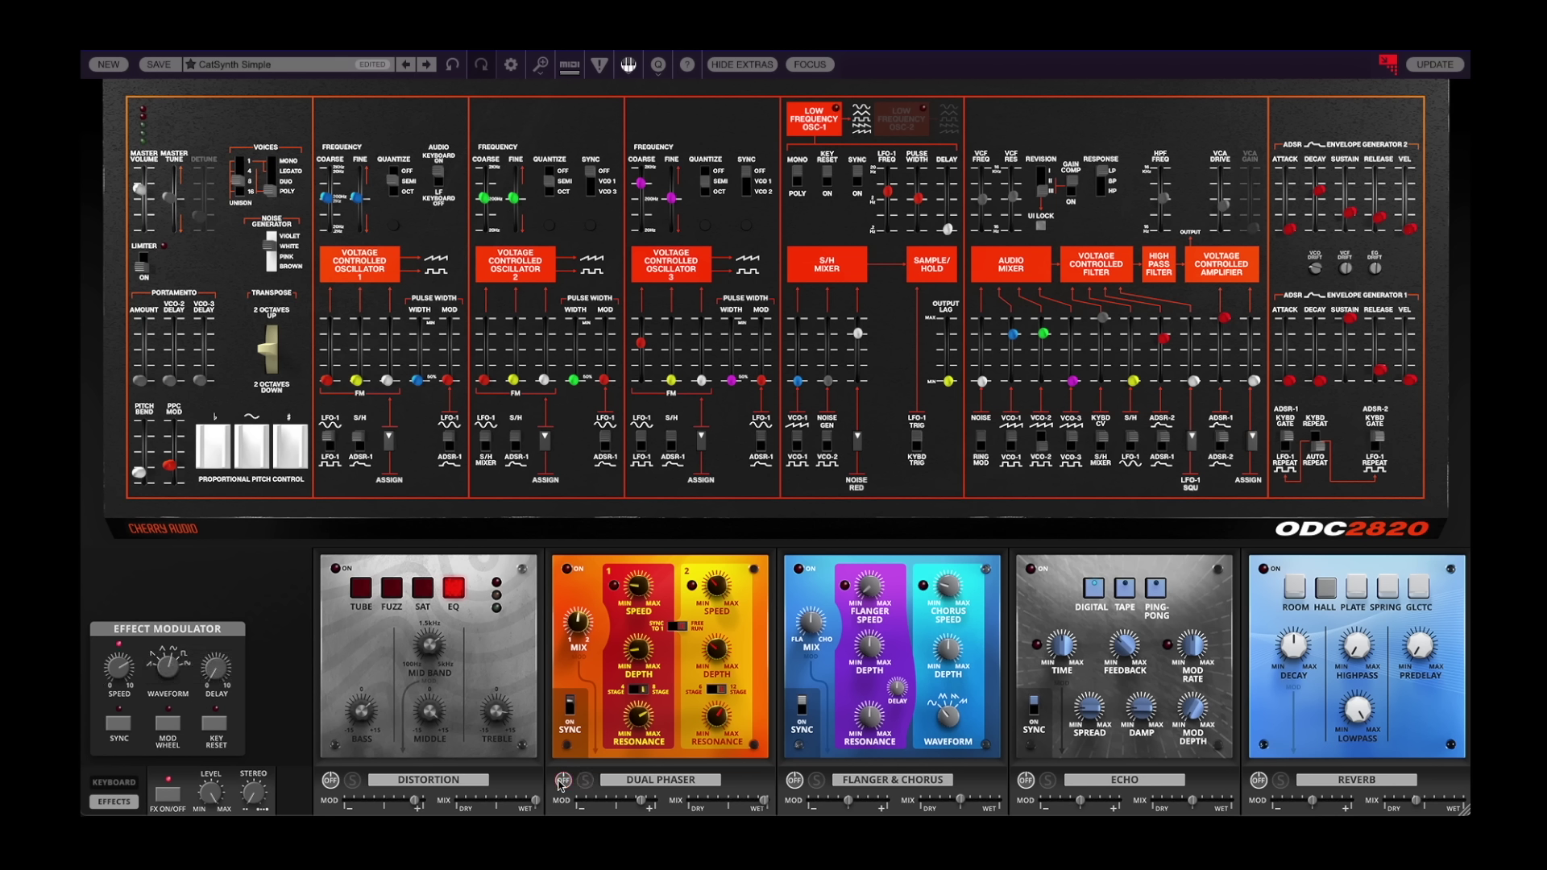
Turn on the Flanger & Chorus effect and try out its flanger settings, chorus depth and chorus waveform.
left_click(795, 780)
mouse_move(876, 628)
mouse_move(949, 632)
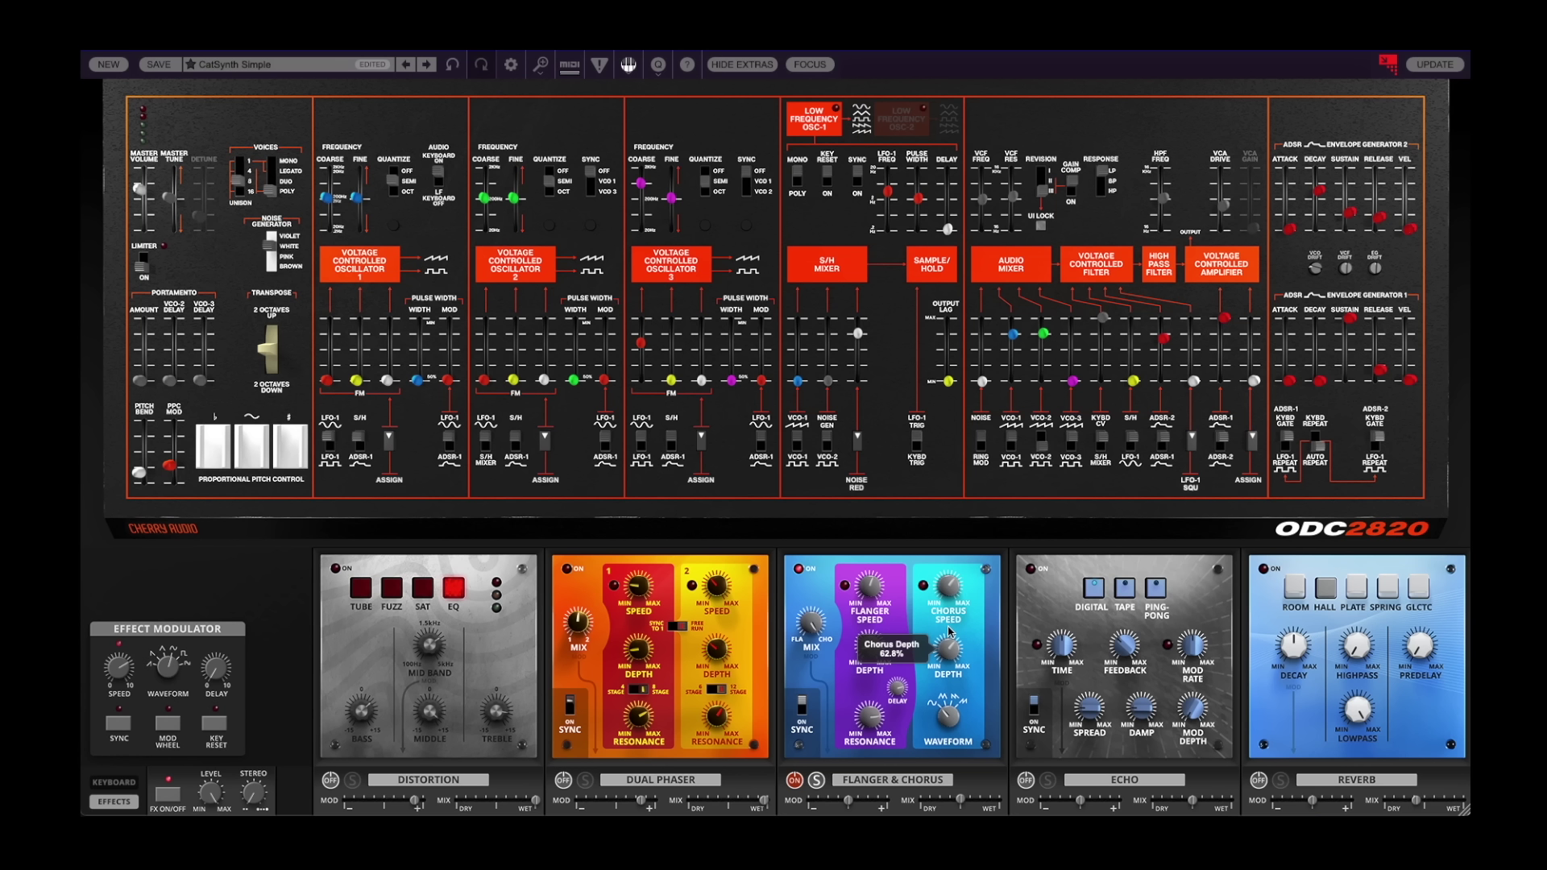
mouse_move(951, 719)
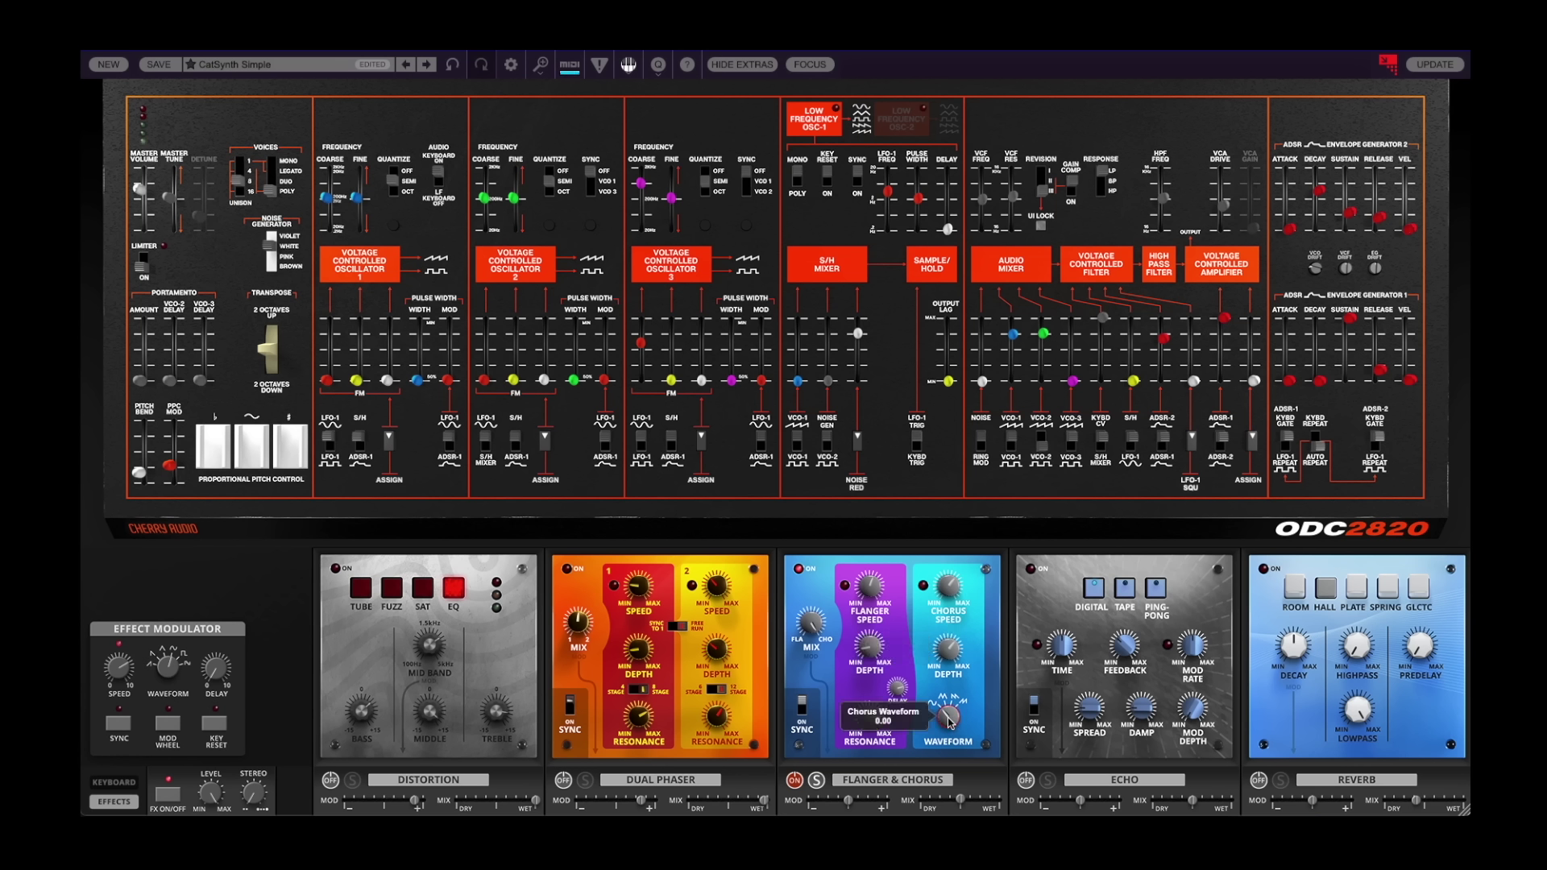
left_click_drag(951, 719, 953, 678)
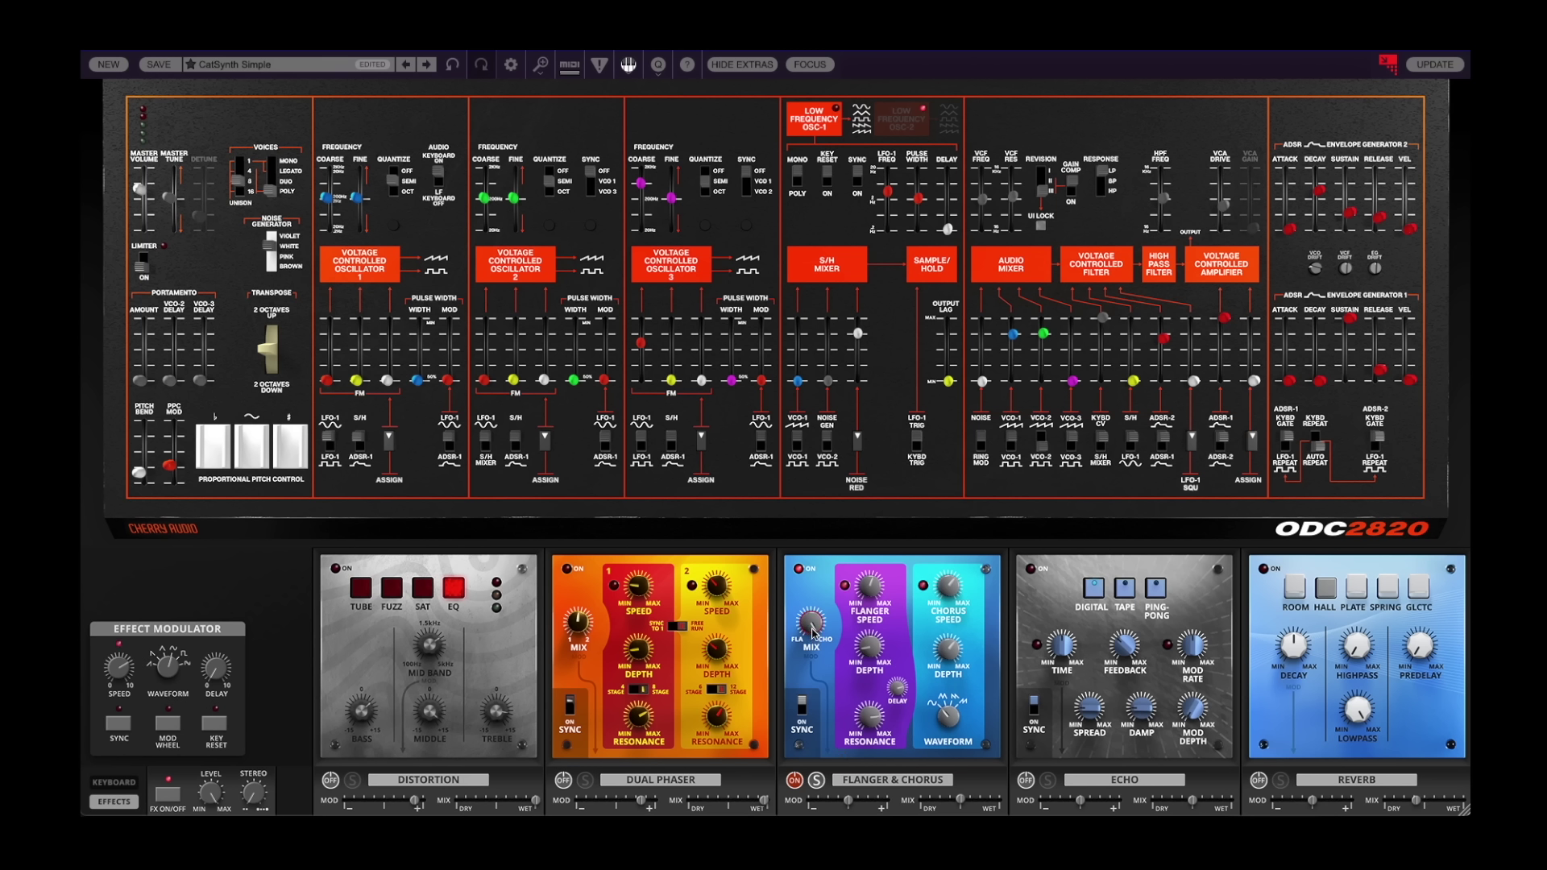
Adjust the balance between flanger and chorus and try a positive modulation amount on the effect.
mouse_move(812, 628)
left_click_drag(850, 800, 865, 800)
mouse_move(866, 801)
left_mouse_down()
mouse_move(916, 804)
mouse_move(878, 806)
left_mouse_up()
Turn on the Echo effect and try out its spread, modulation, tape mode and time settings.
left_click(1025, 780)
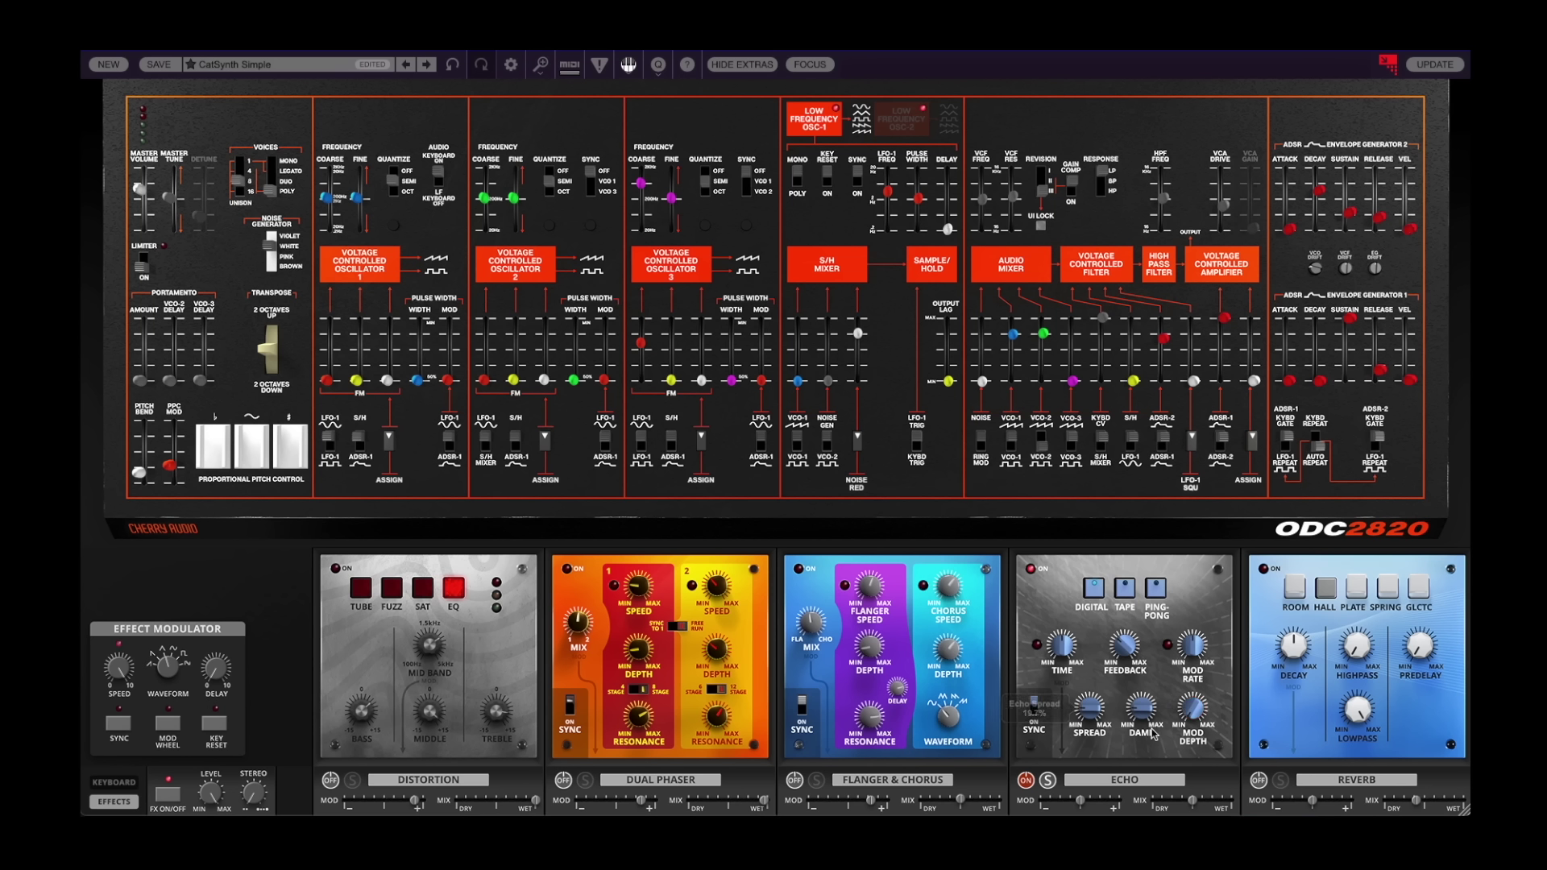
left_click_drag(1087, 714, 1147, 673)
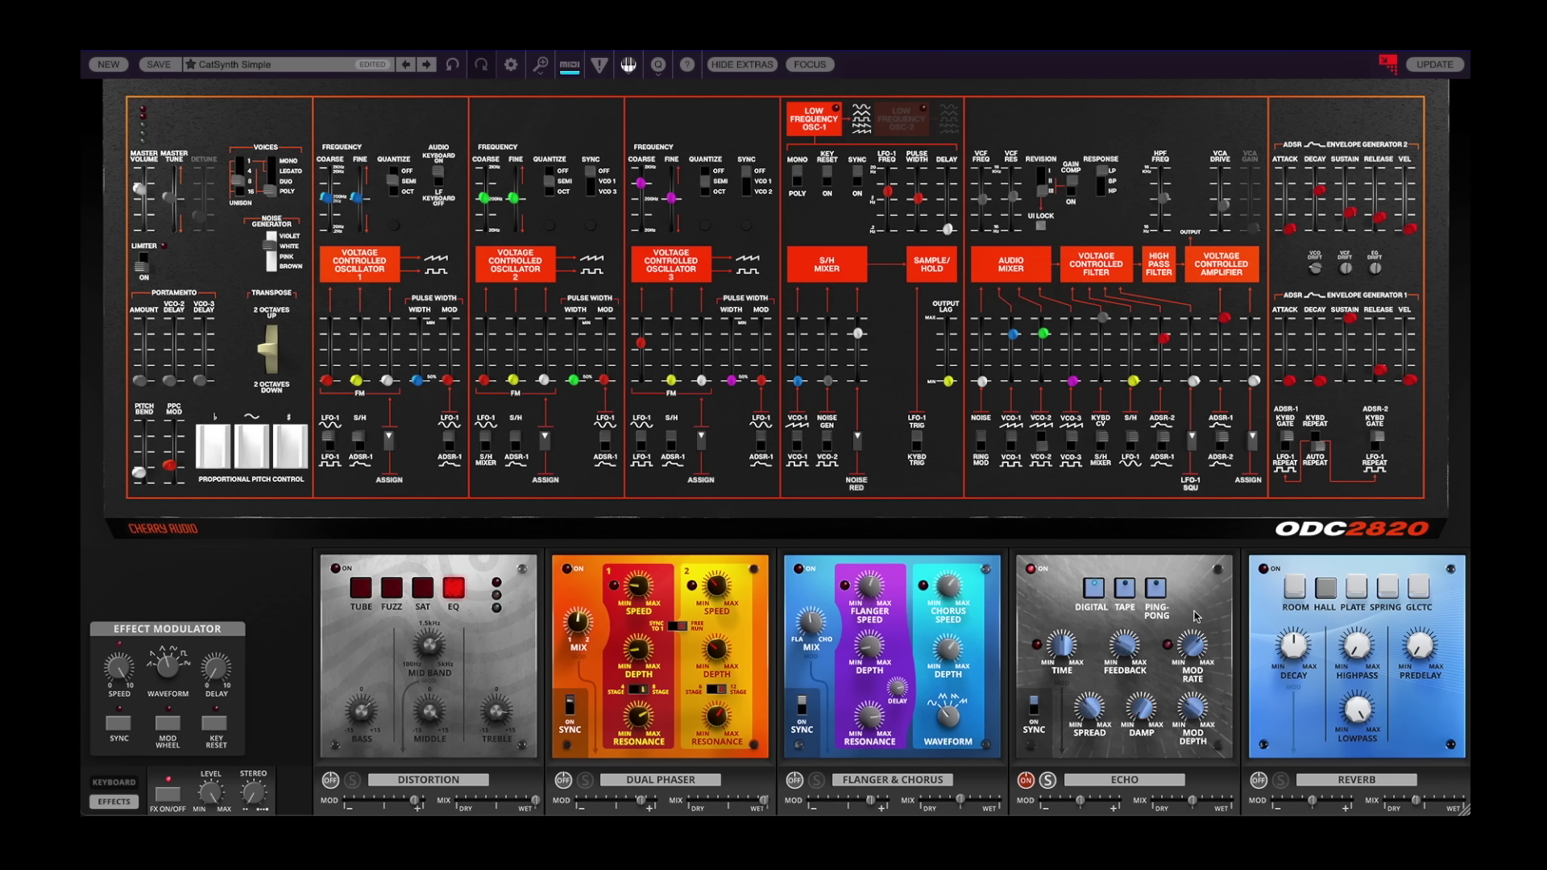
left_click_drag(1175, 689, 1167, 725)
left_click(1126, 588)
left_click_drag(1063, 645, 1060, 730)
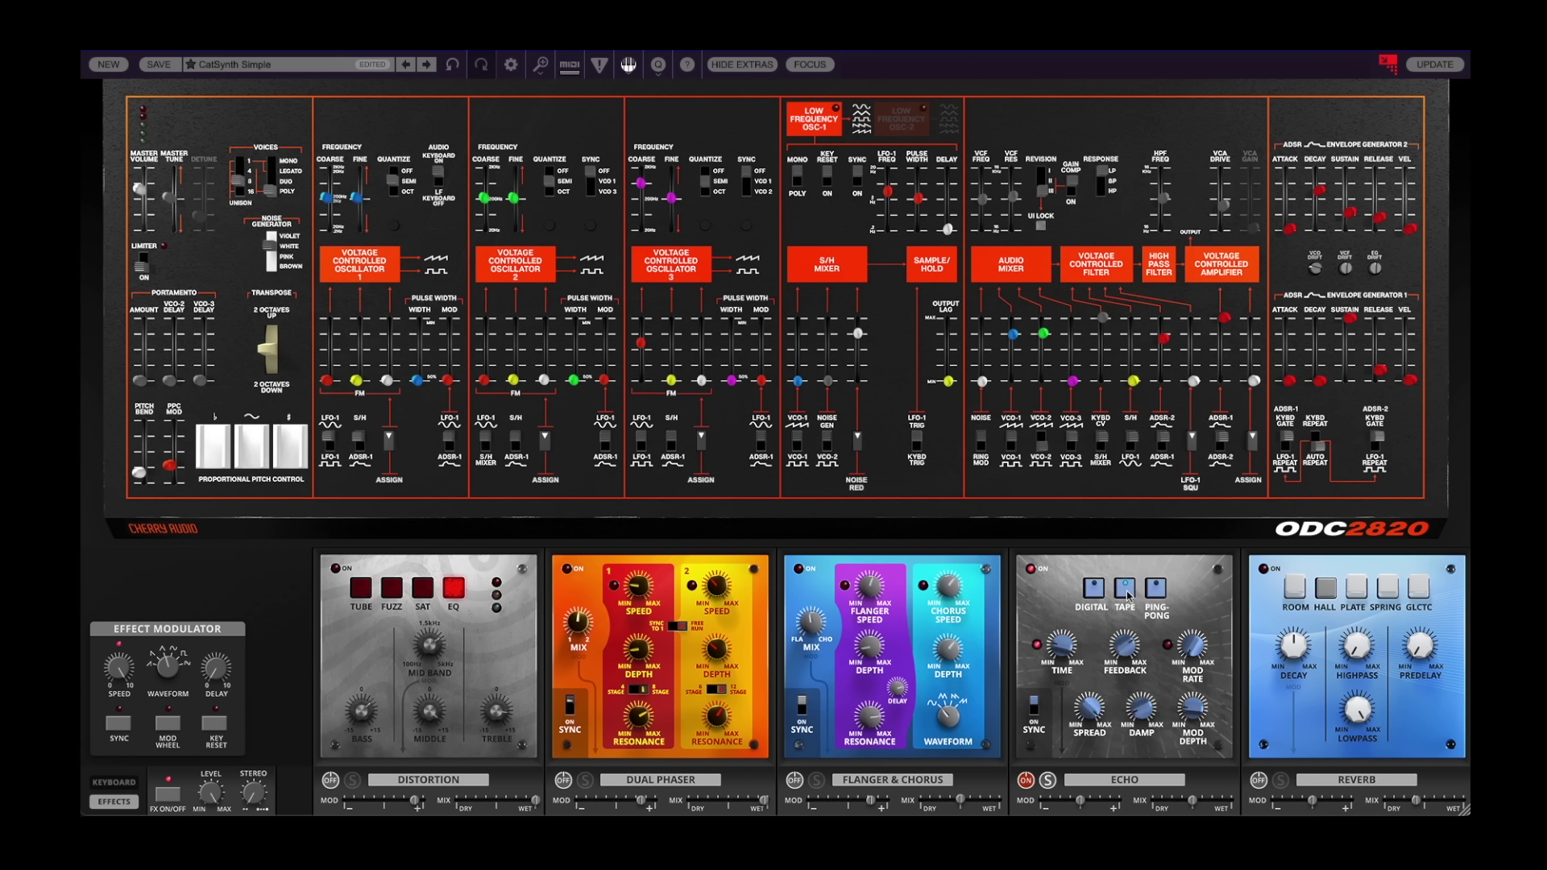
Turn off the echo, turn on the Reverb in Room mode, and raise its decay.
left_click(1026, 780)
left_click(1258, 779)
left_click(1295, 596)
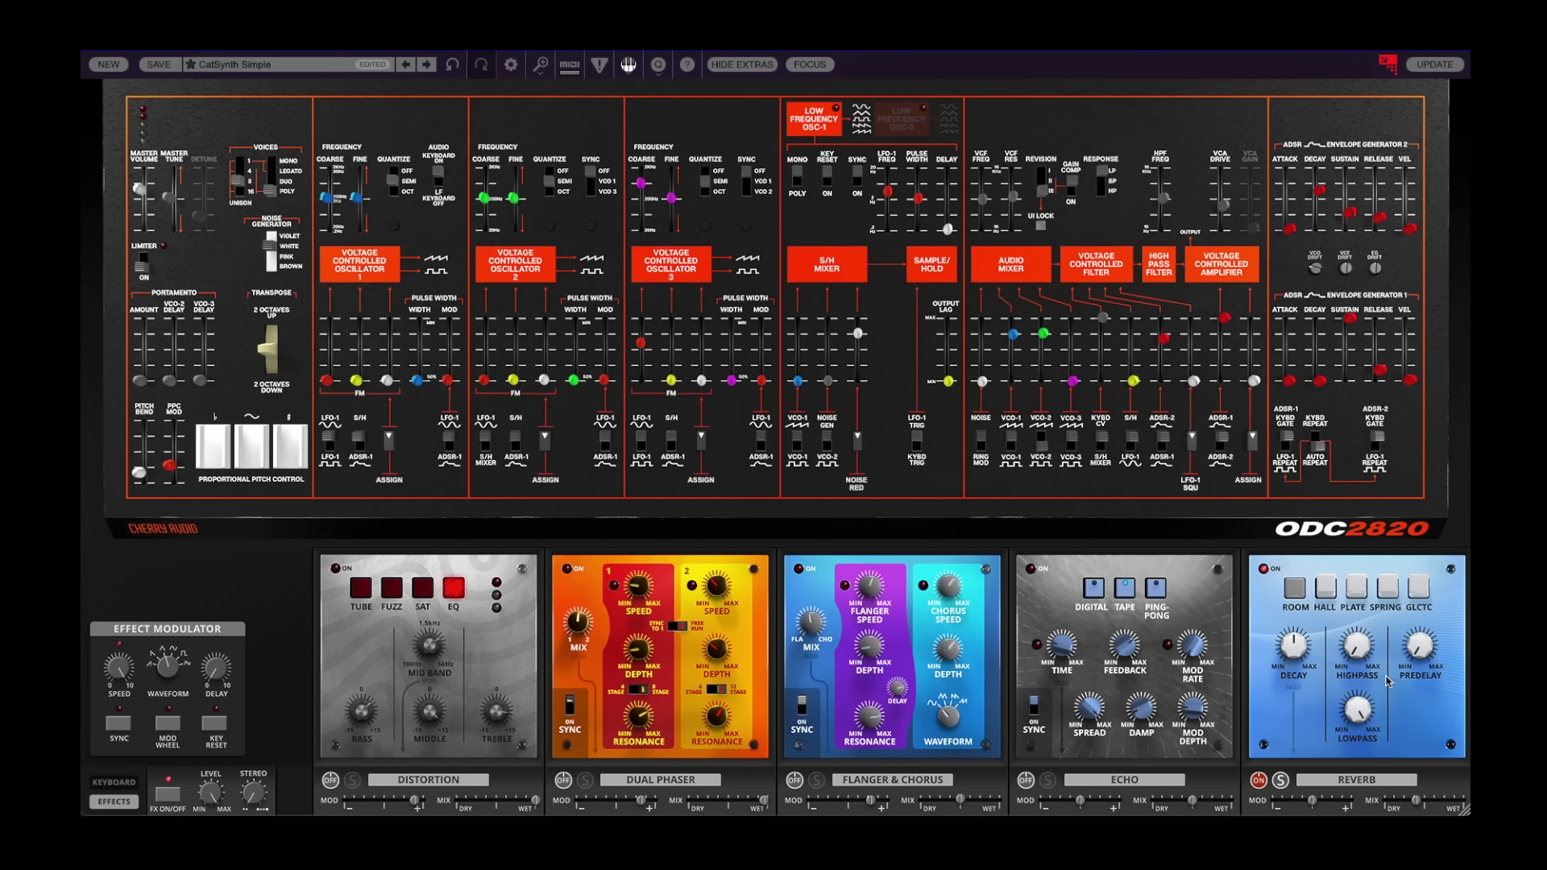
mouse_move(1298, 645)
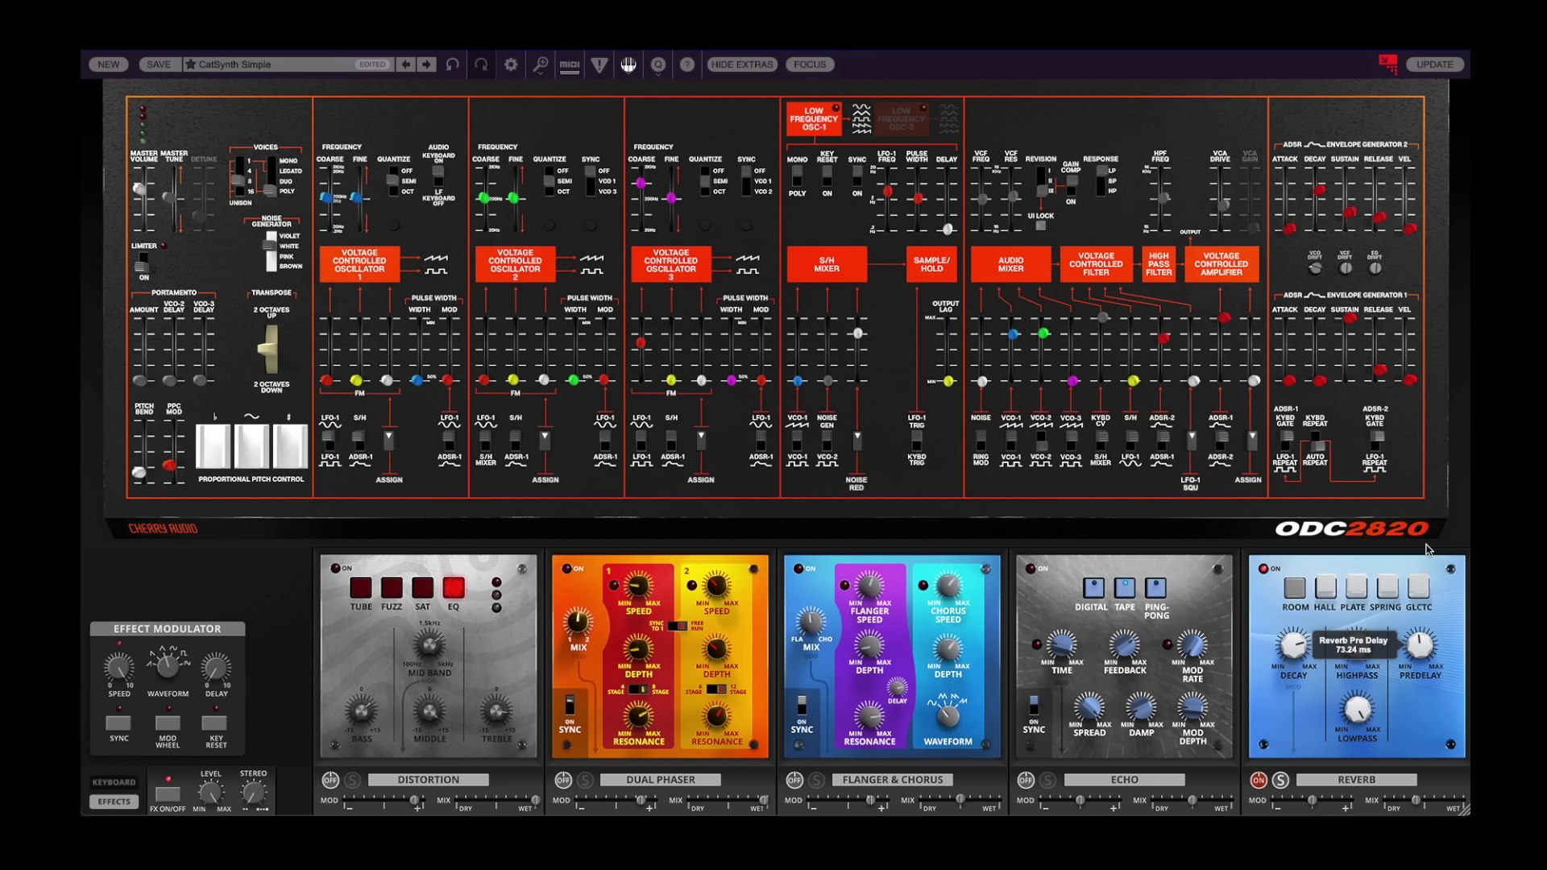
left_click_drag(1293, 648, 1338, 588)
Try the Hall reverb type with its lowpass lowered to about 6390 Hz.
left_click(1338, 589)
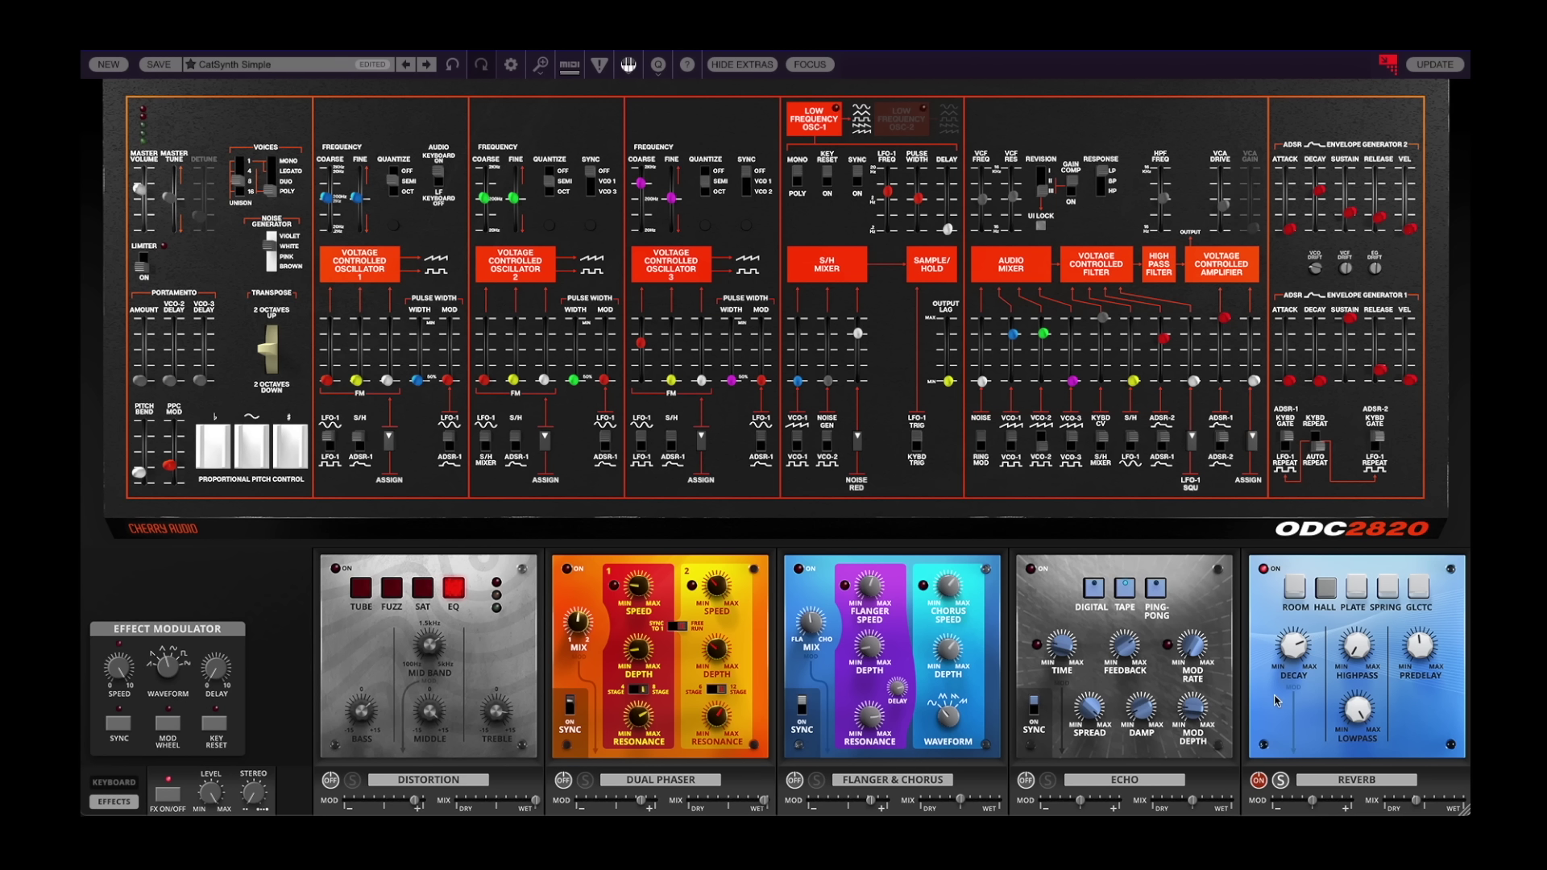
mouse_move(1361, 718)
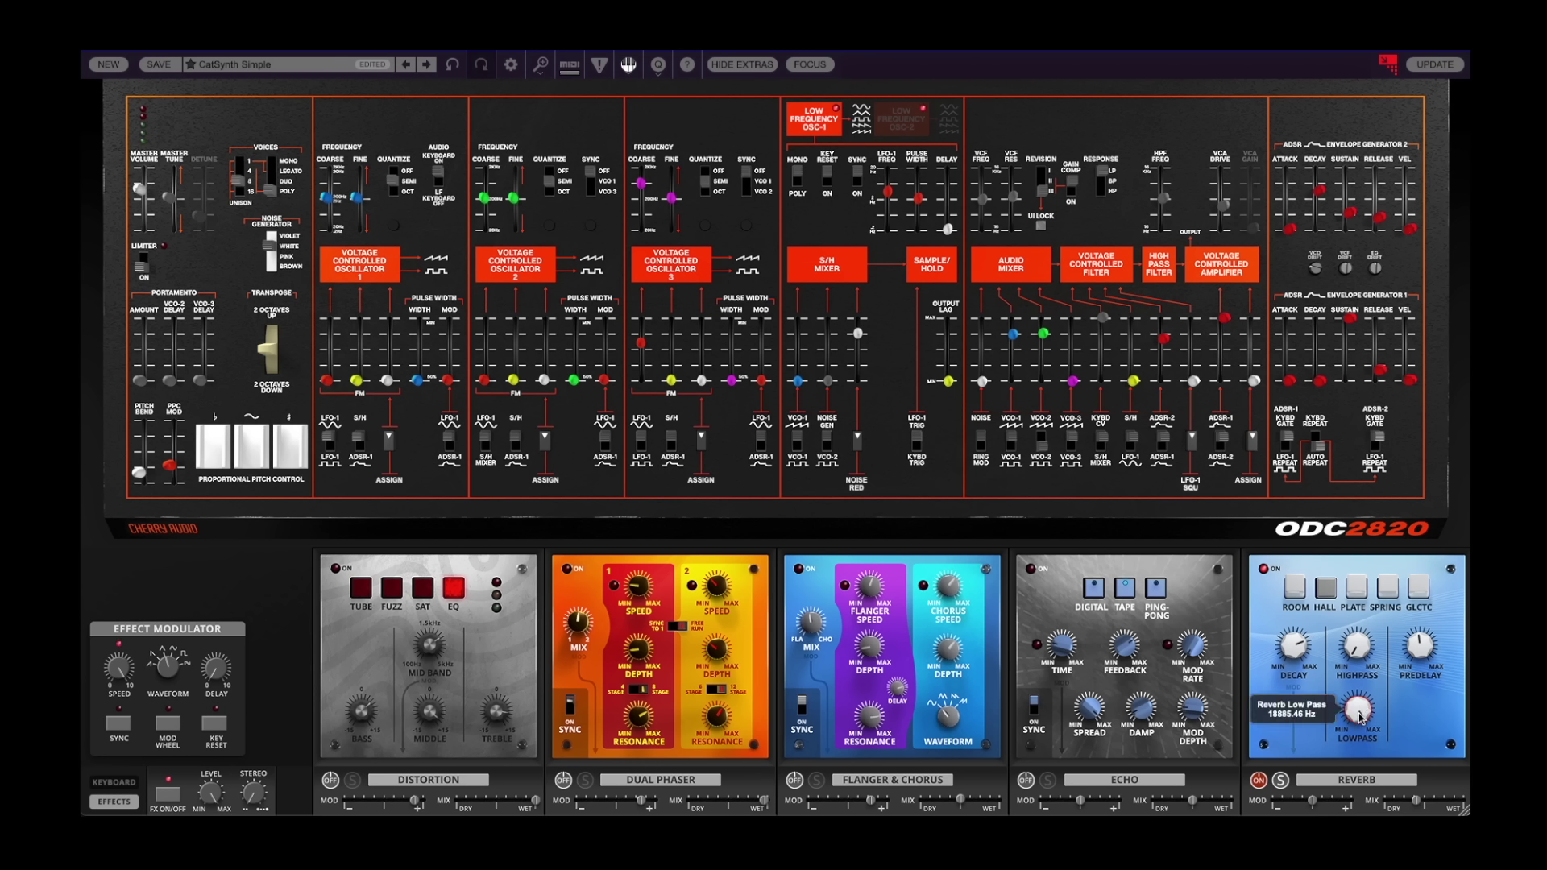
mouse_move(1360, 718)
left_mouse_down()
mouse_move(1349, 751)
mouse_move(1361, 713)
left_mouse_up()
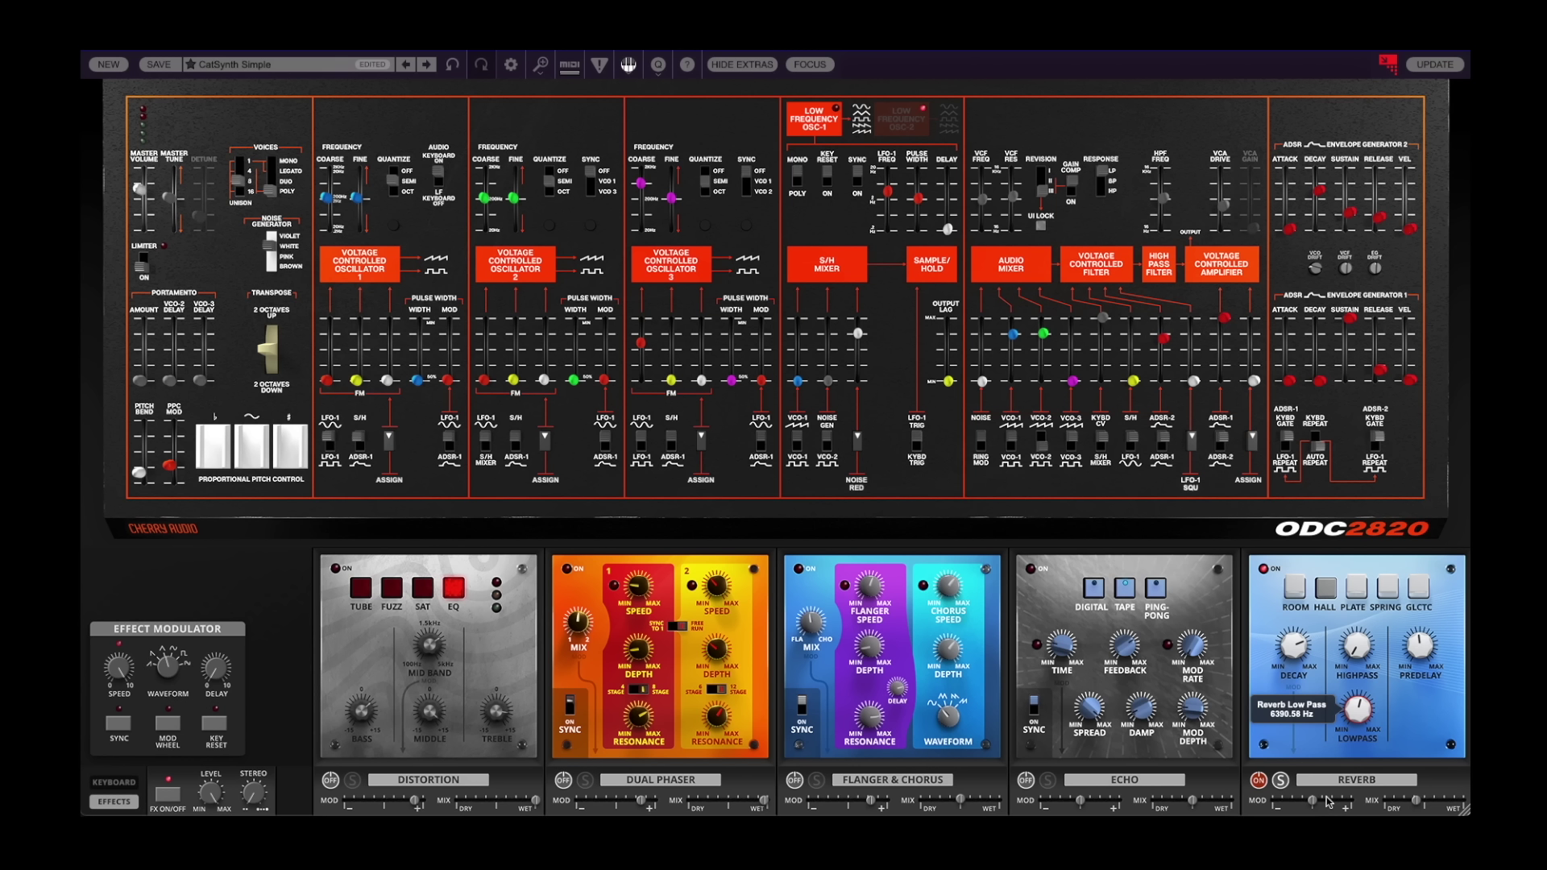
Try the Plate reverb type while varying its decay and highpass settings.
left_click(1356, 588)
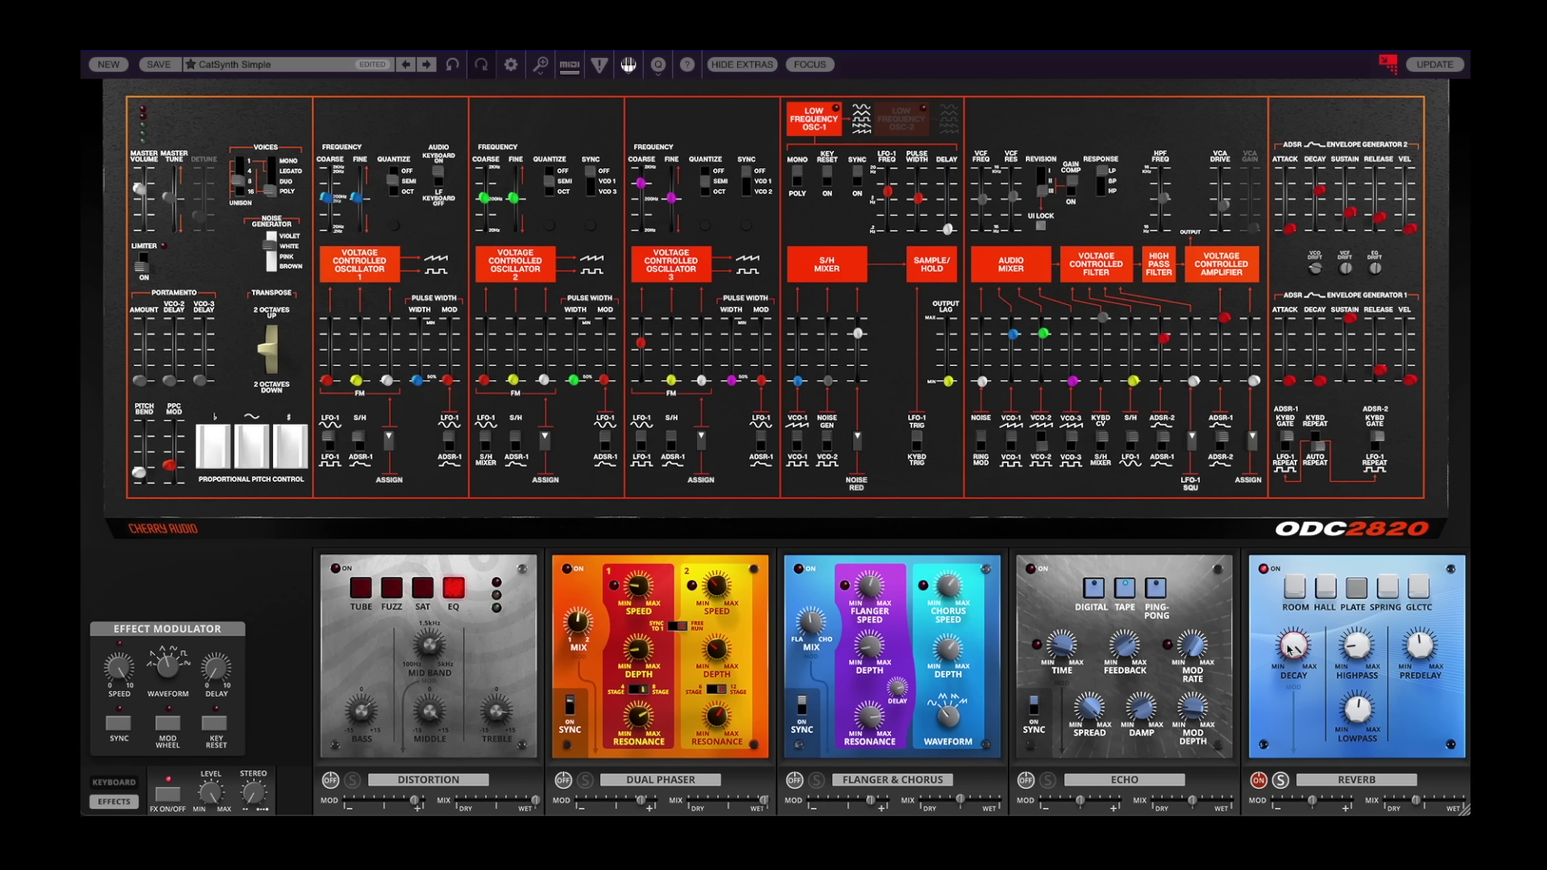
mouse_move(1276, 711)
left_mouse_down()
mouse_move(1268, 745)
mouse_move(1259, 693)
left_mouse_up()
left_click_drag(1357, 652, 1416, 645)
Try the Spring reverb with varied lowpass settings, switch to the GLCTC type, and adjust its predelay, lowpass and highpass.
left_click(1384, 590)
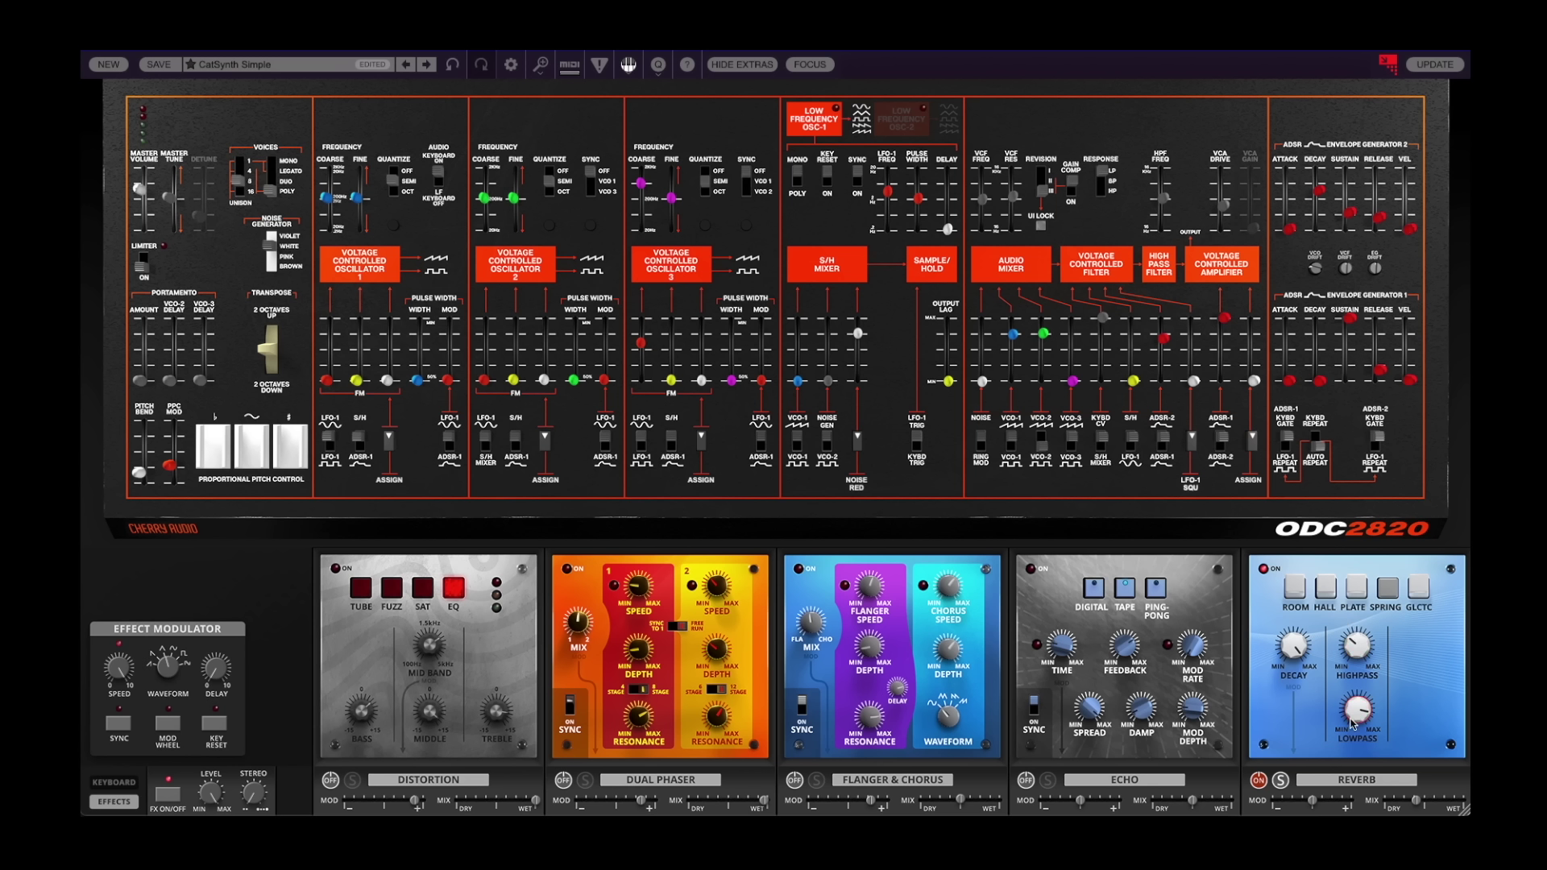
mouse_move(1351, 738)
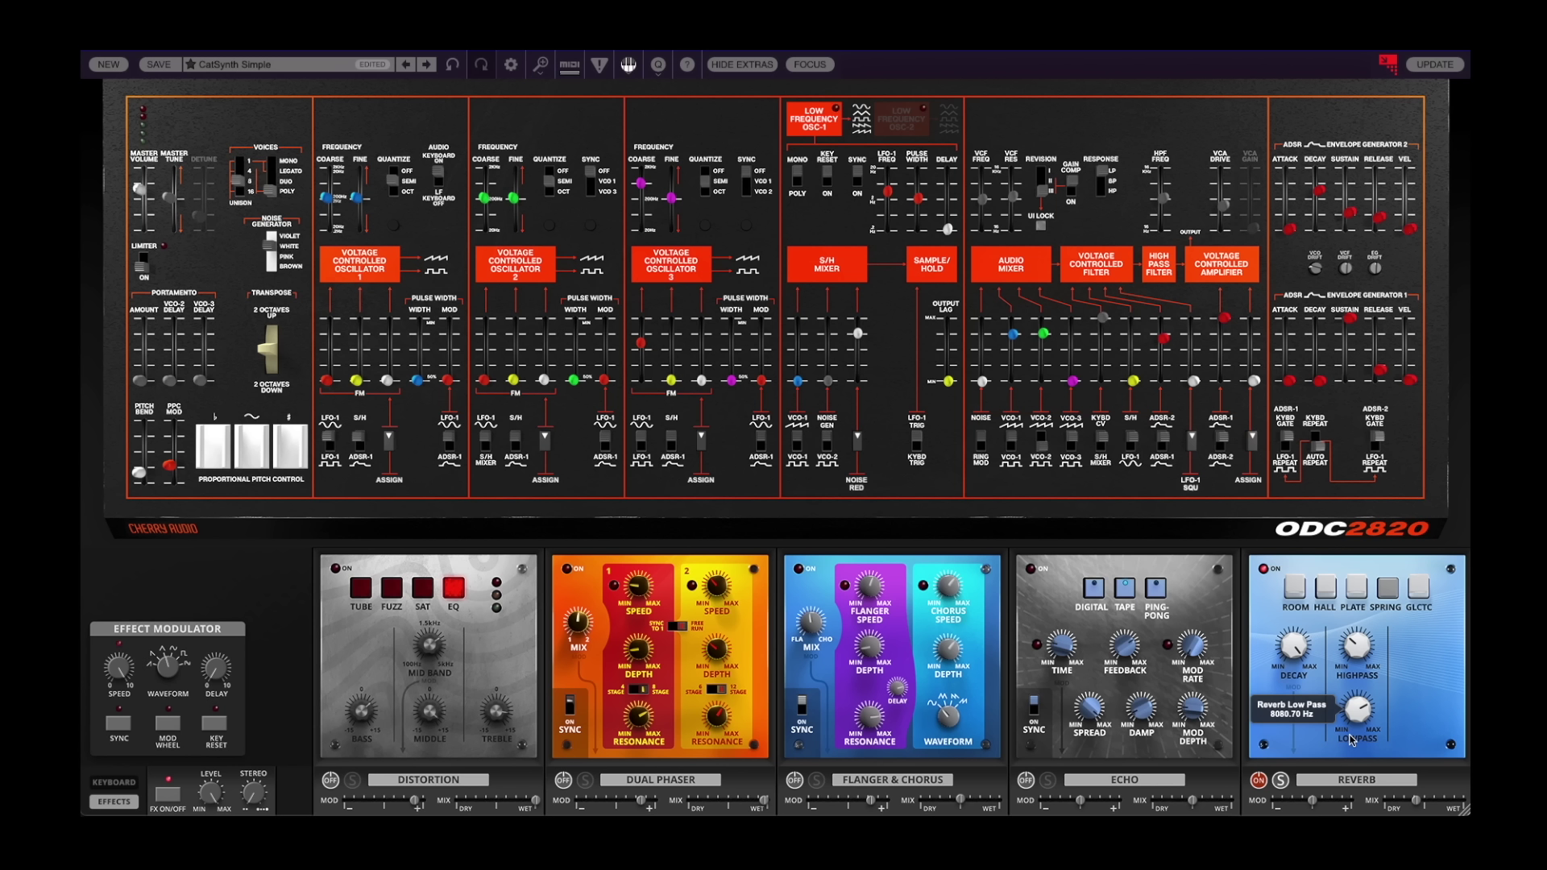
left_click(1418, 588)
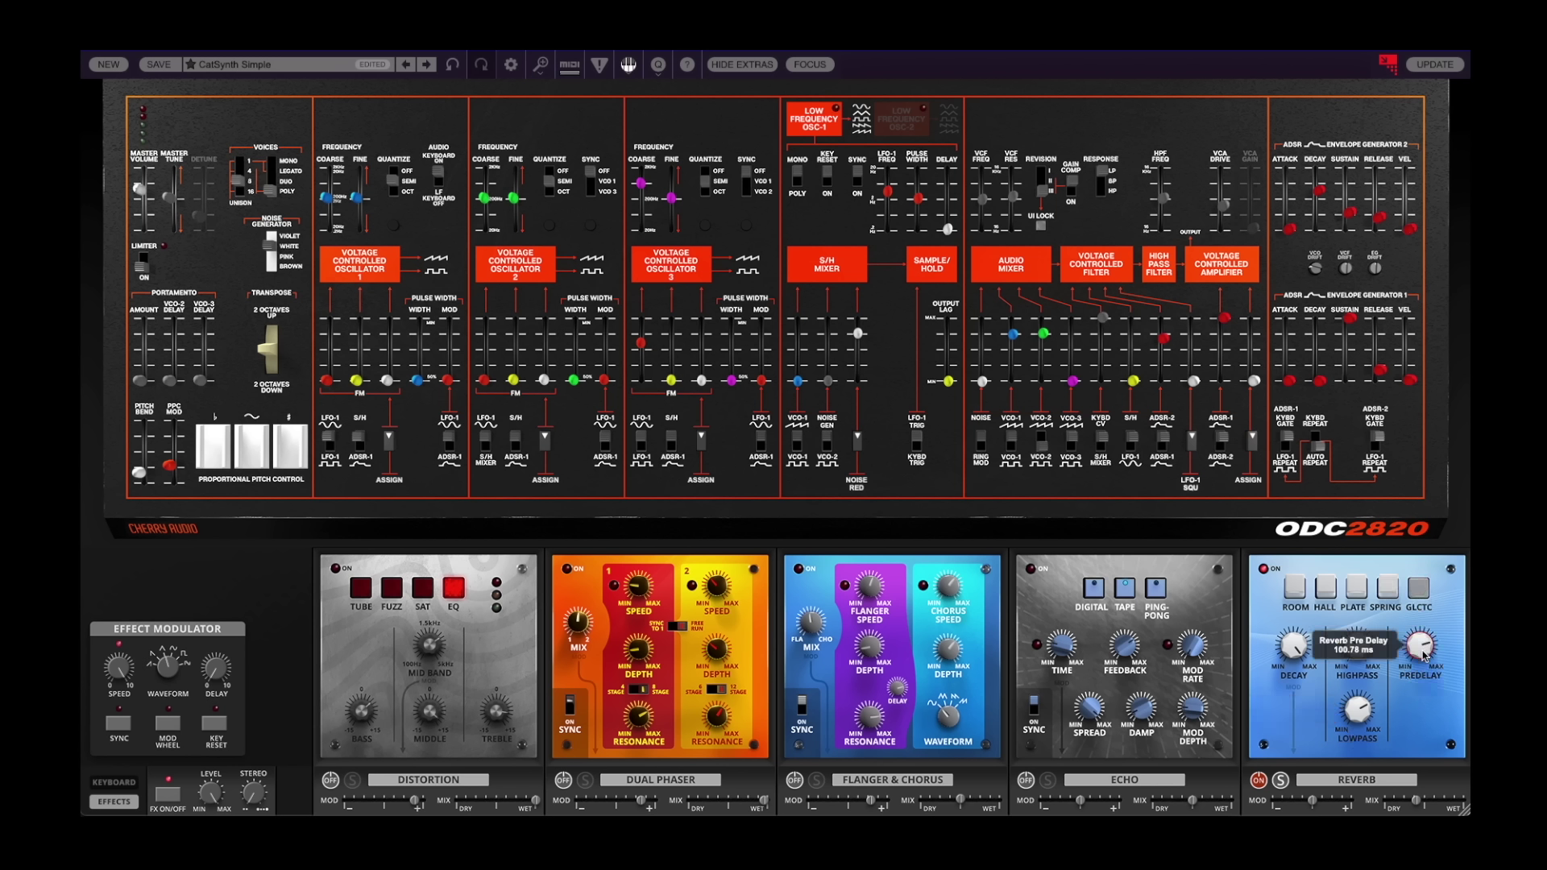
mouse_move(1291, 666)
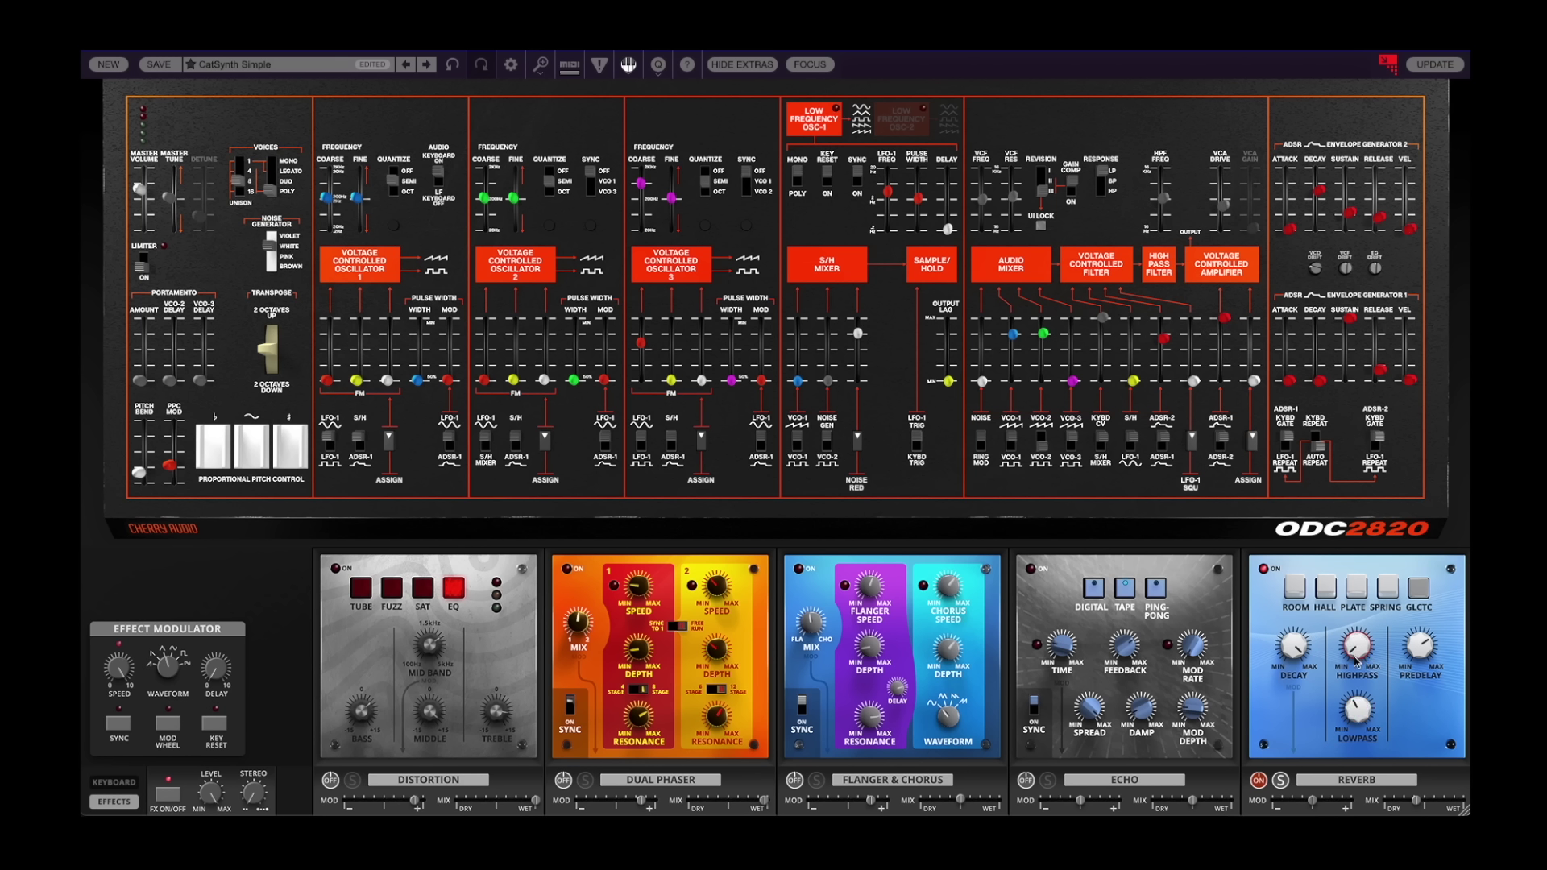
mouse_move(1355, 671)
Combine the reverb at about 62% decay with Flanger & Chorus, Echo and Dual Phaser, and raise the filter's S/H/LFO-1 modulation.
left_click(794, 781)
left_click_drag(1282, 672, 1273, 687)
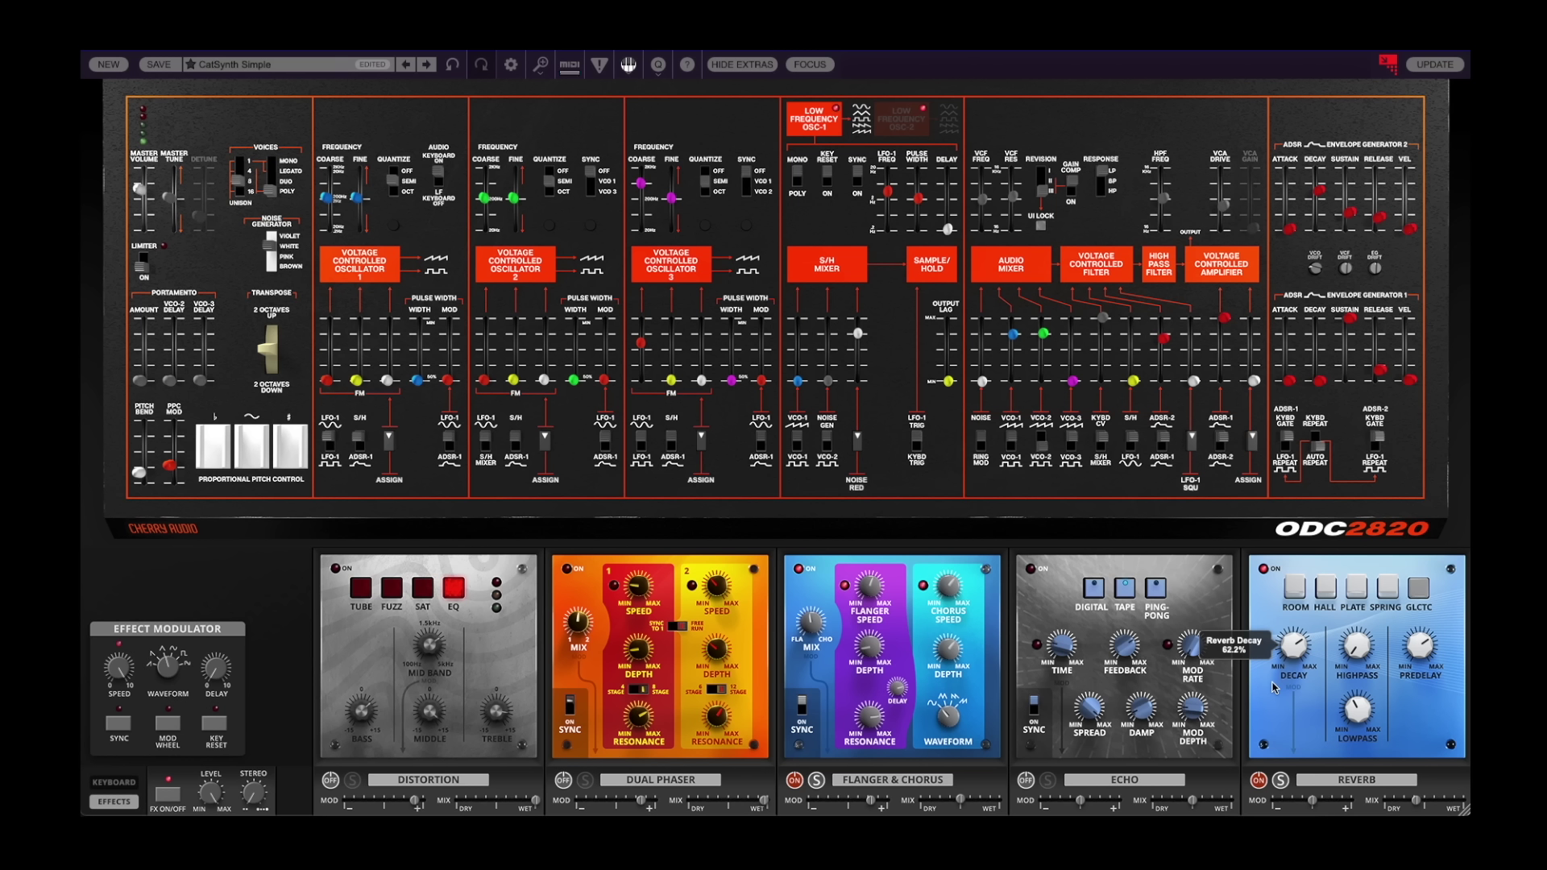
left_click(1025, 781)
left_click(563, 782)
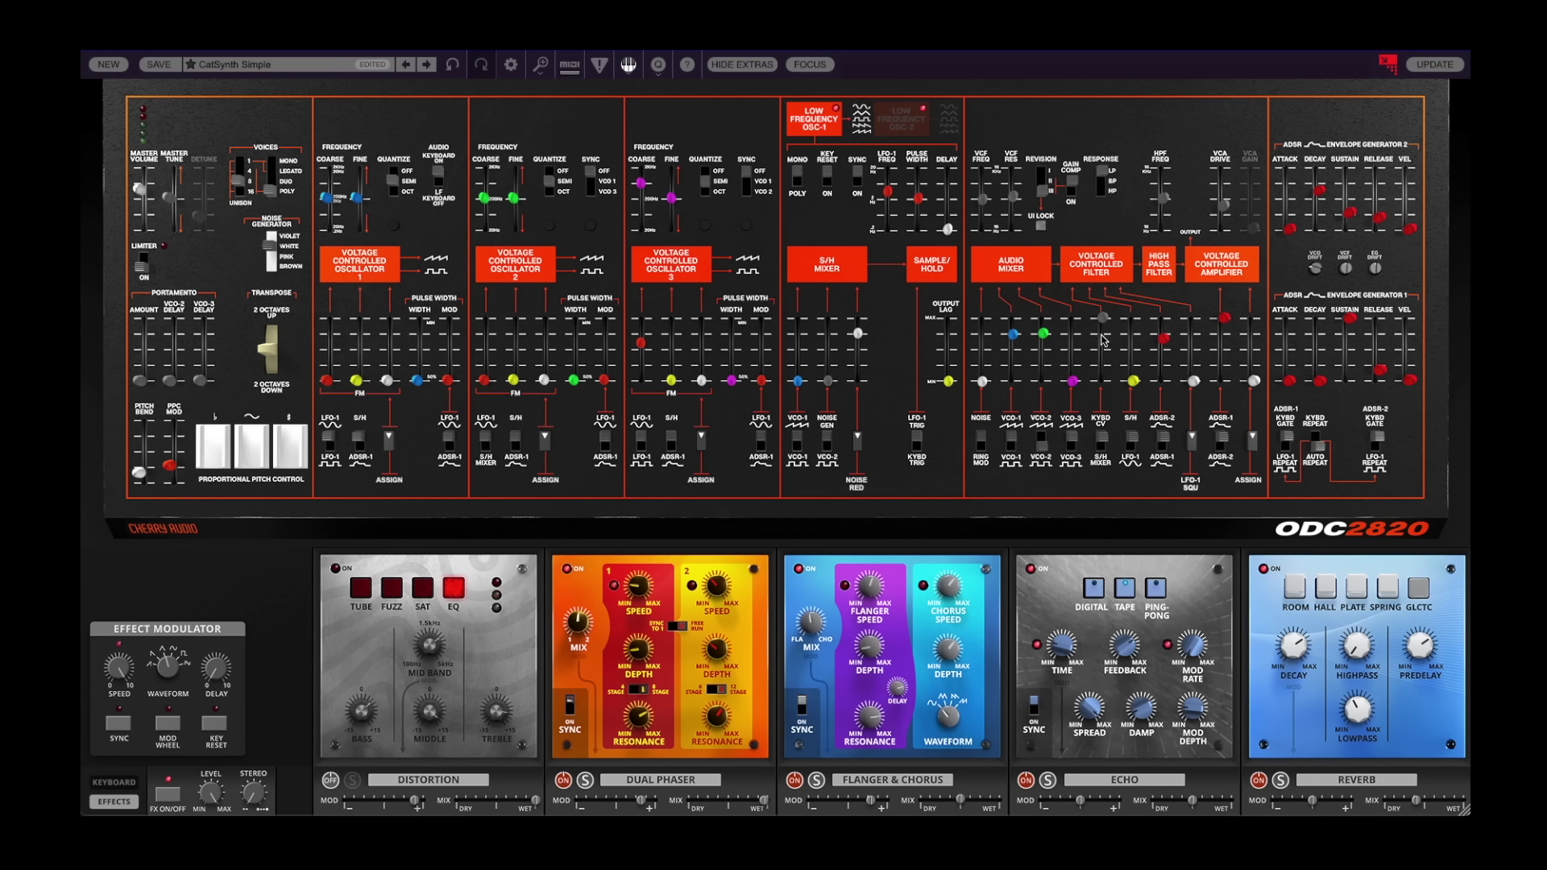
left_click_drag(1132, 380, 1134, 329)
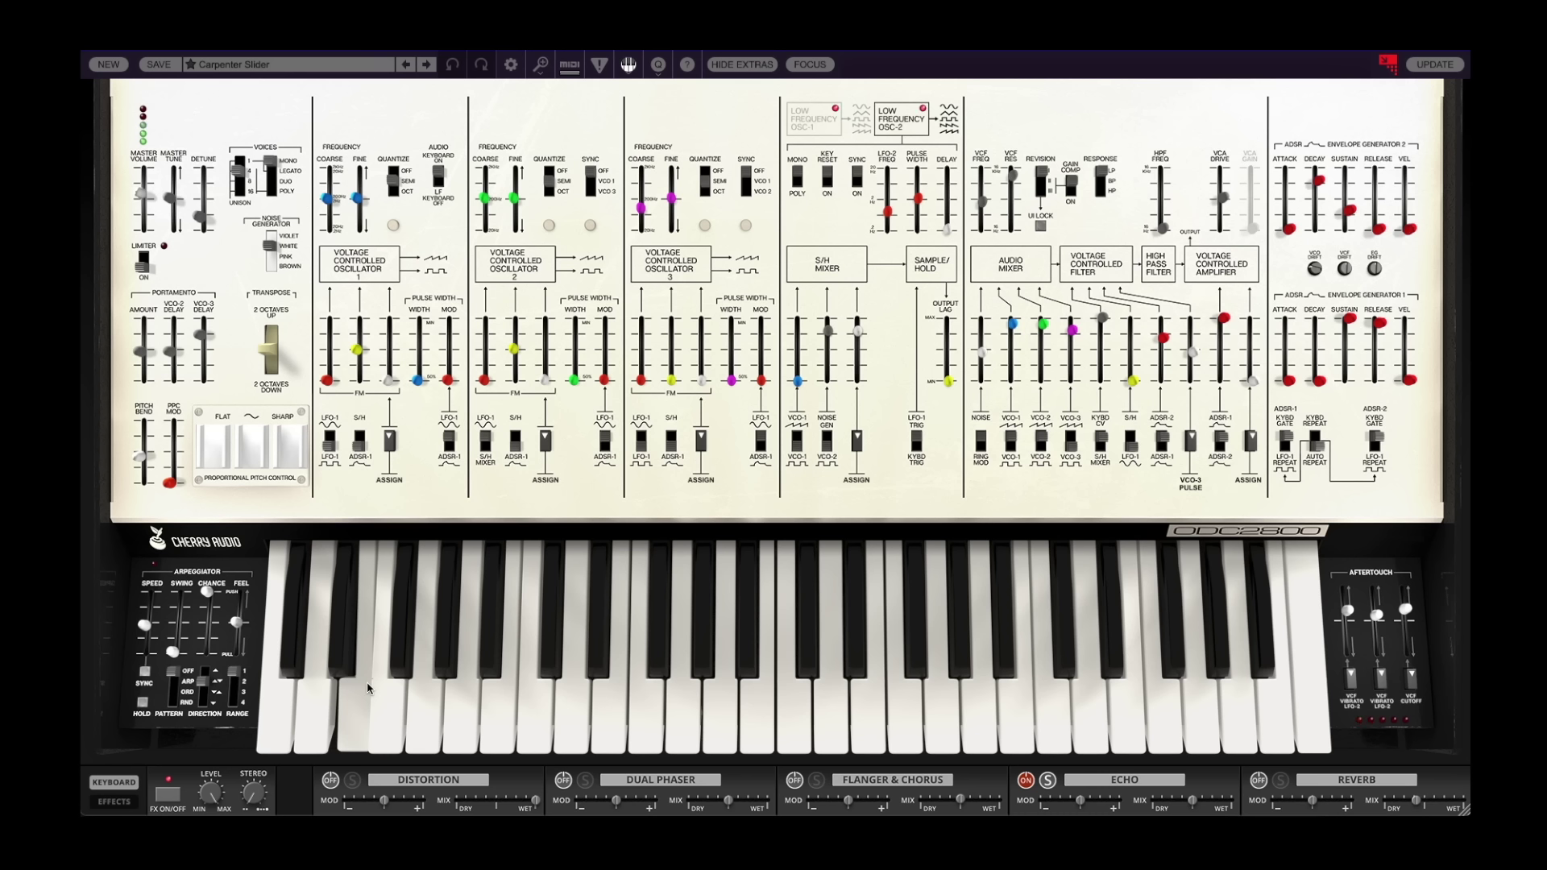
Play a low note on the on-screen keyboard and apply vibrato with the proportional pitch control.
left_click(368, 687)
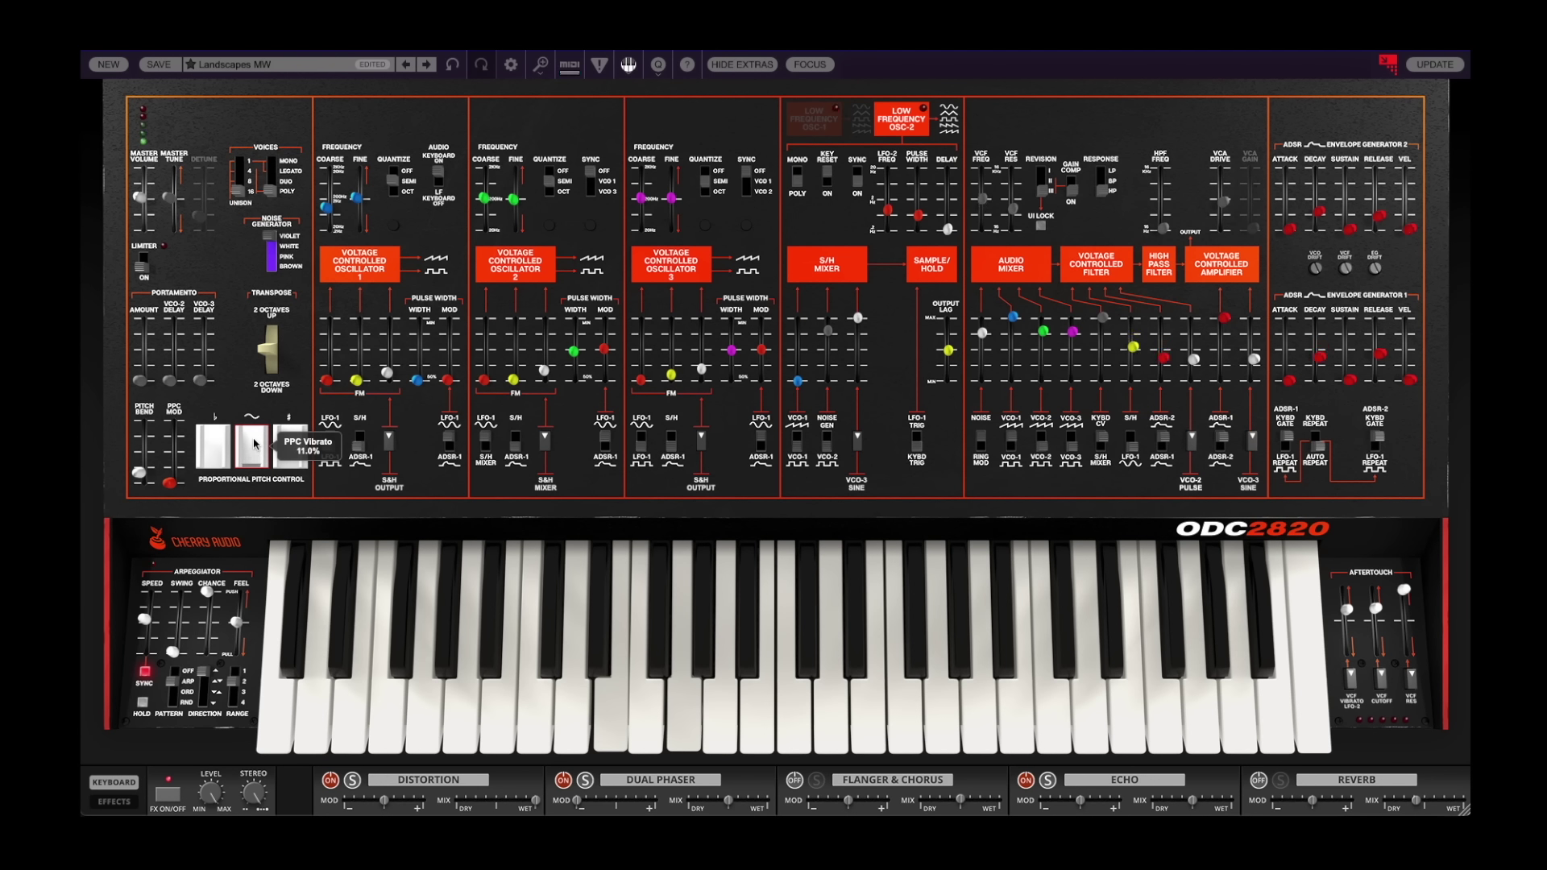
left_click(255, 443)
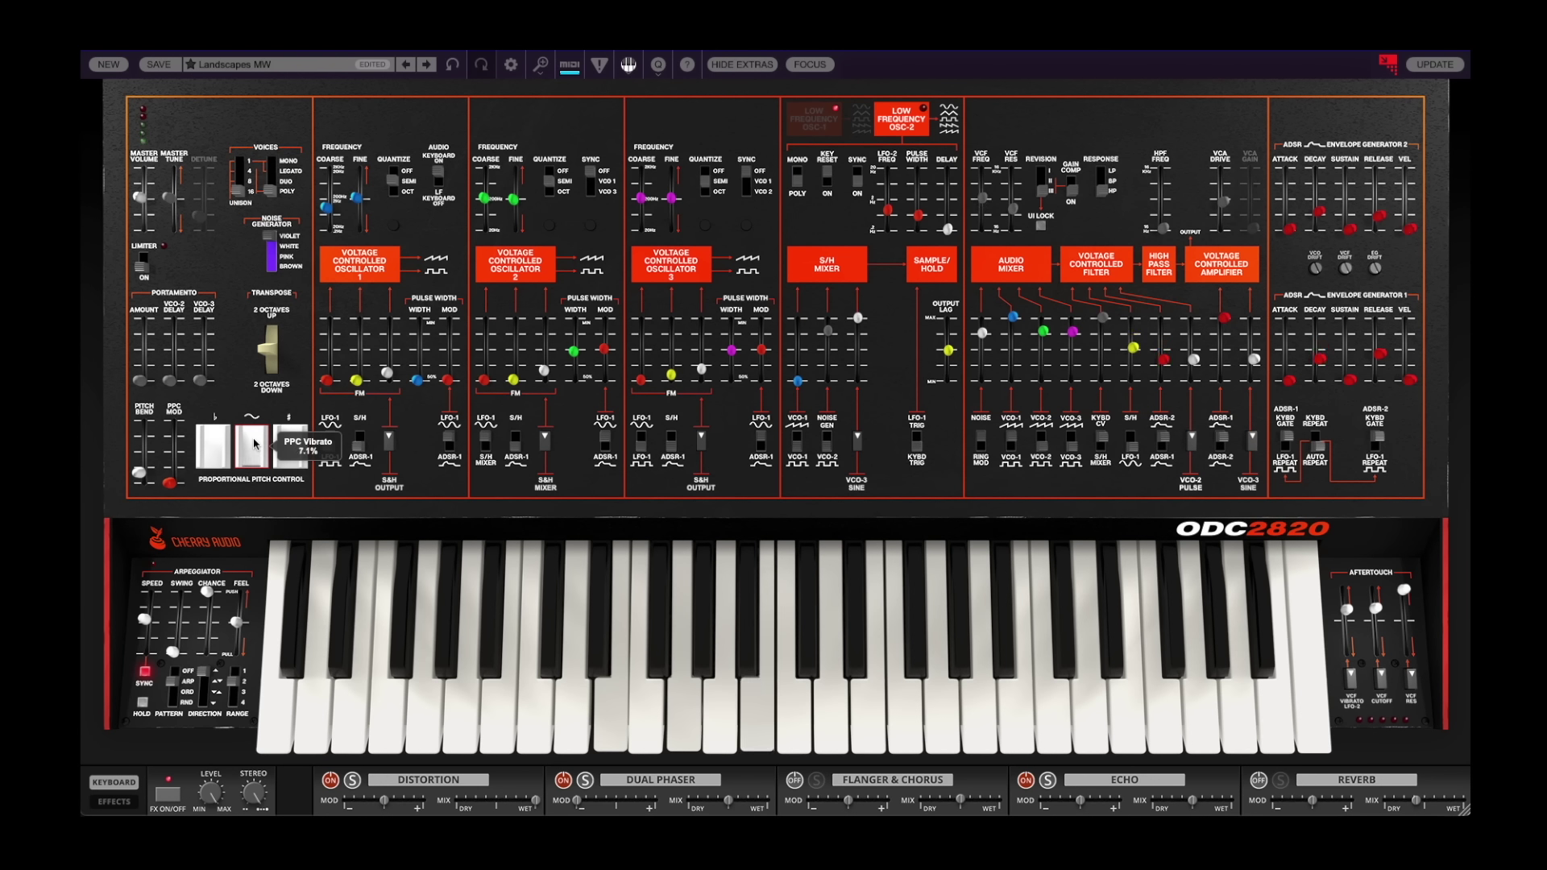